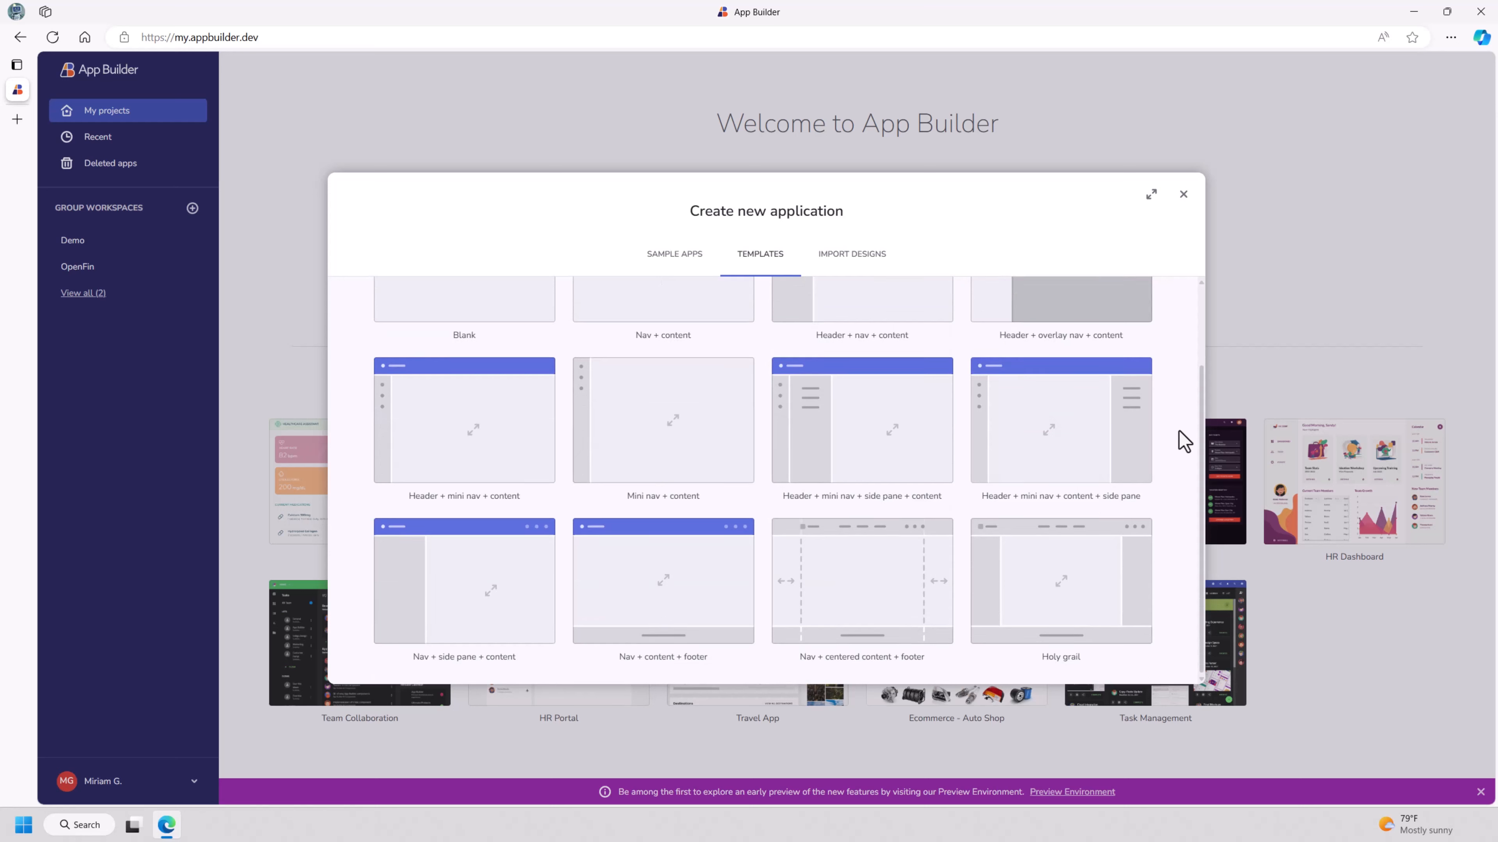
Step: Review the layout templates and design import options, and create a new application from the Team Collaboration sample
scroll(1179, 430, "up", 2)
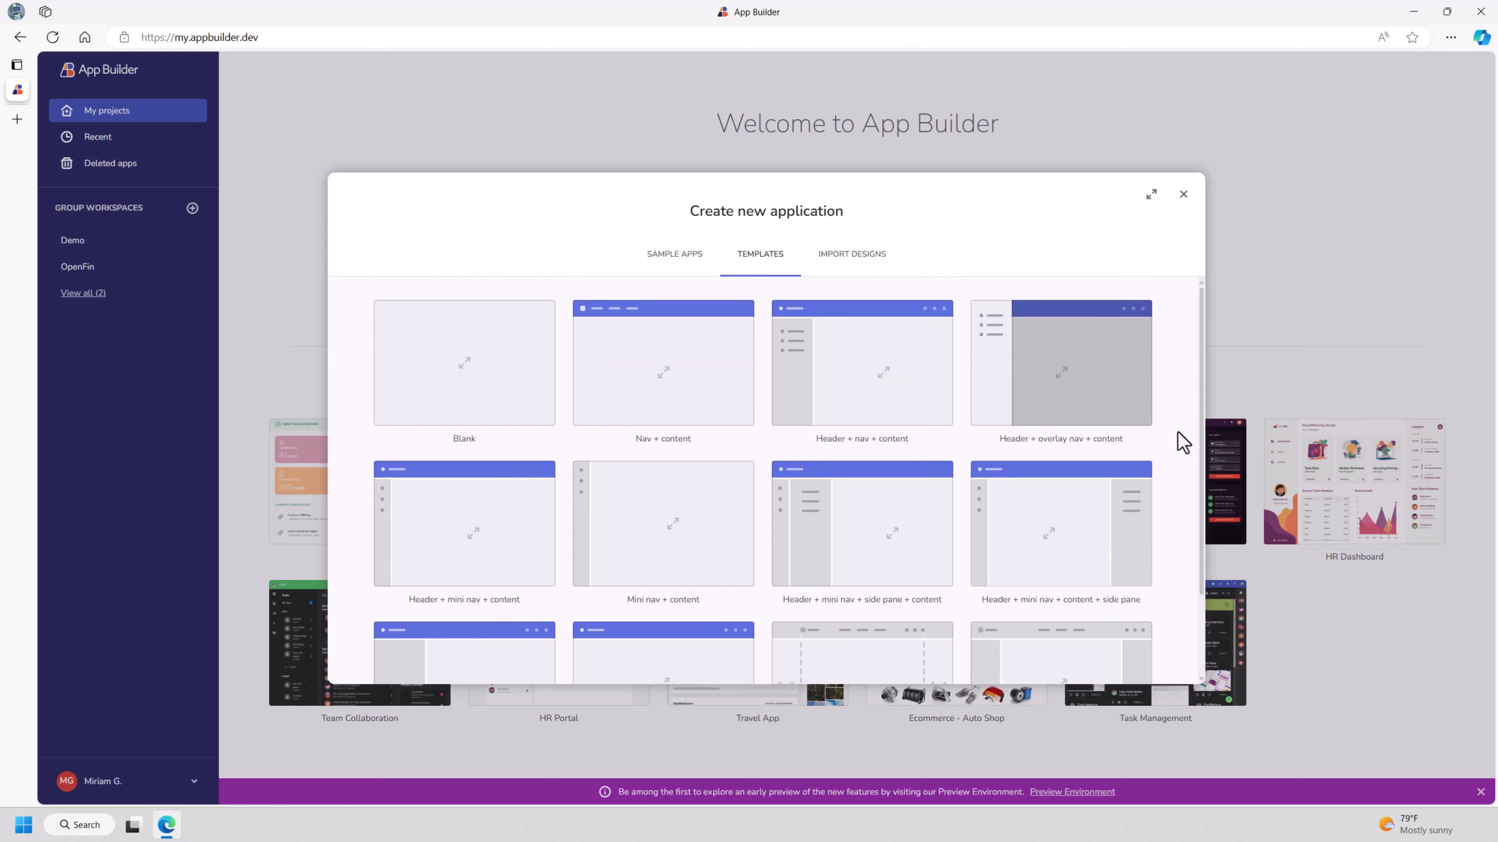
left_click(864, 270)
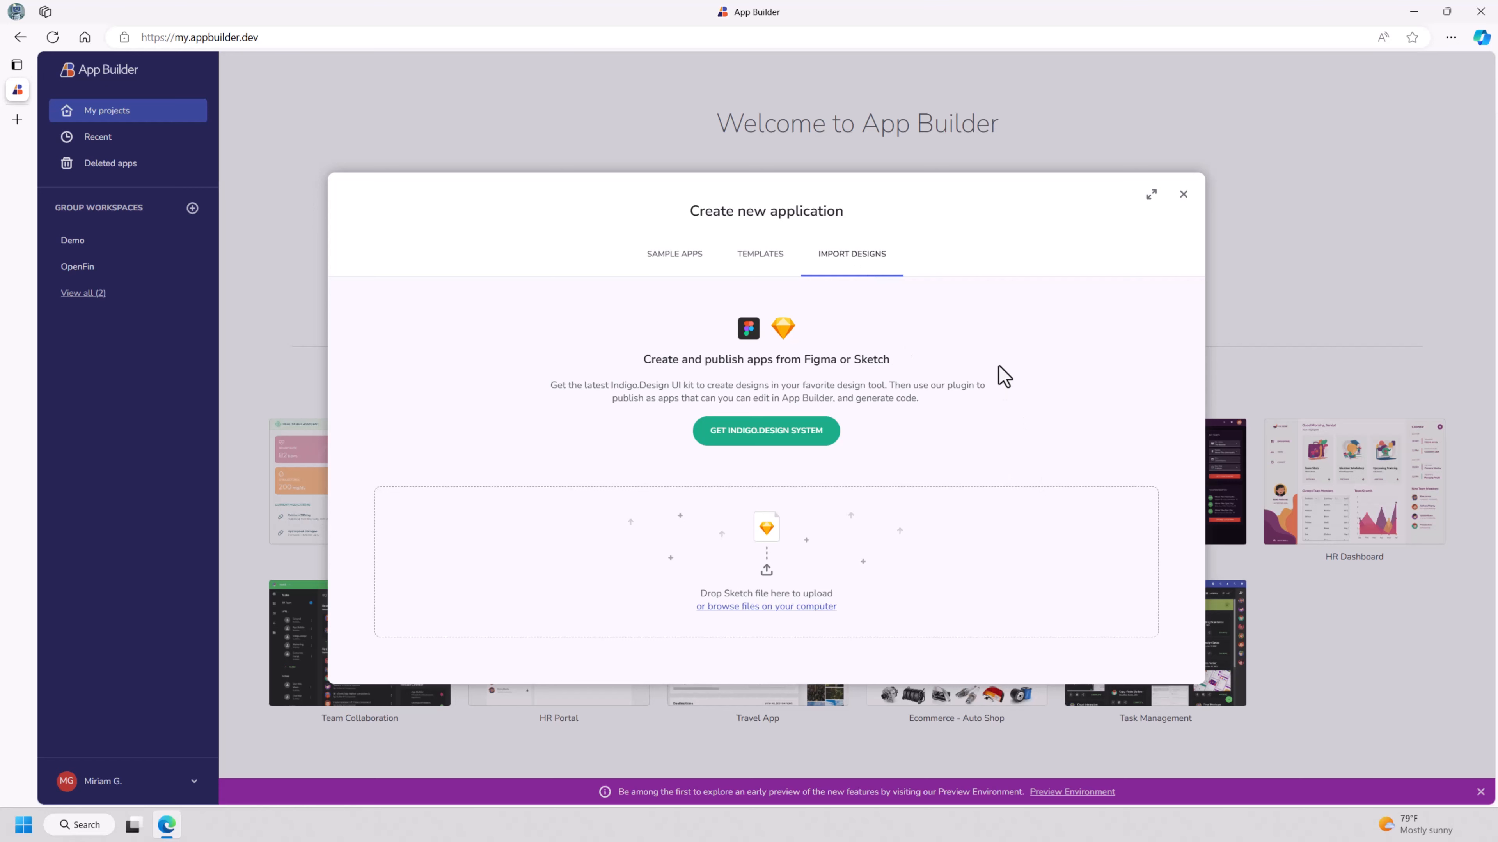
left_click(665, 263)
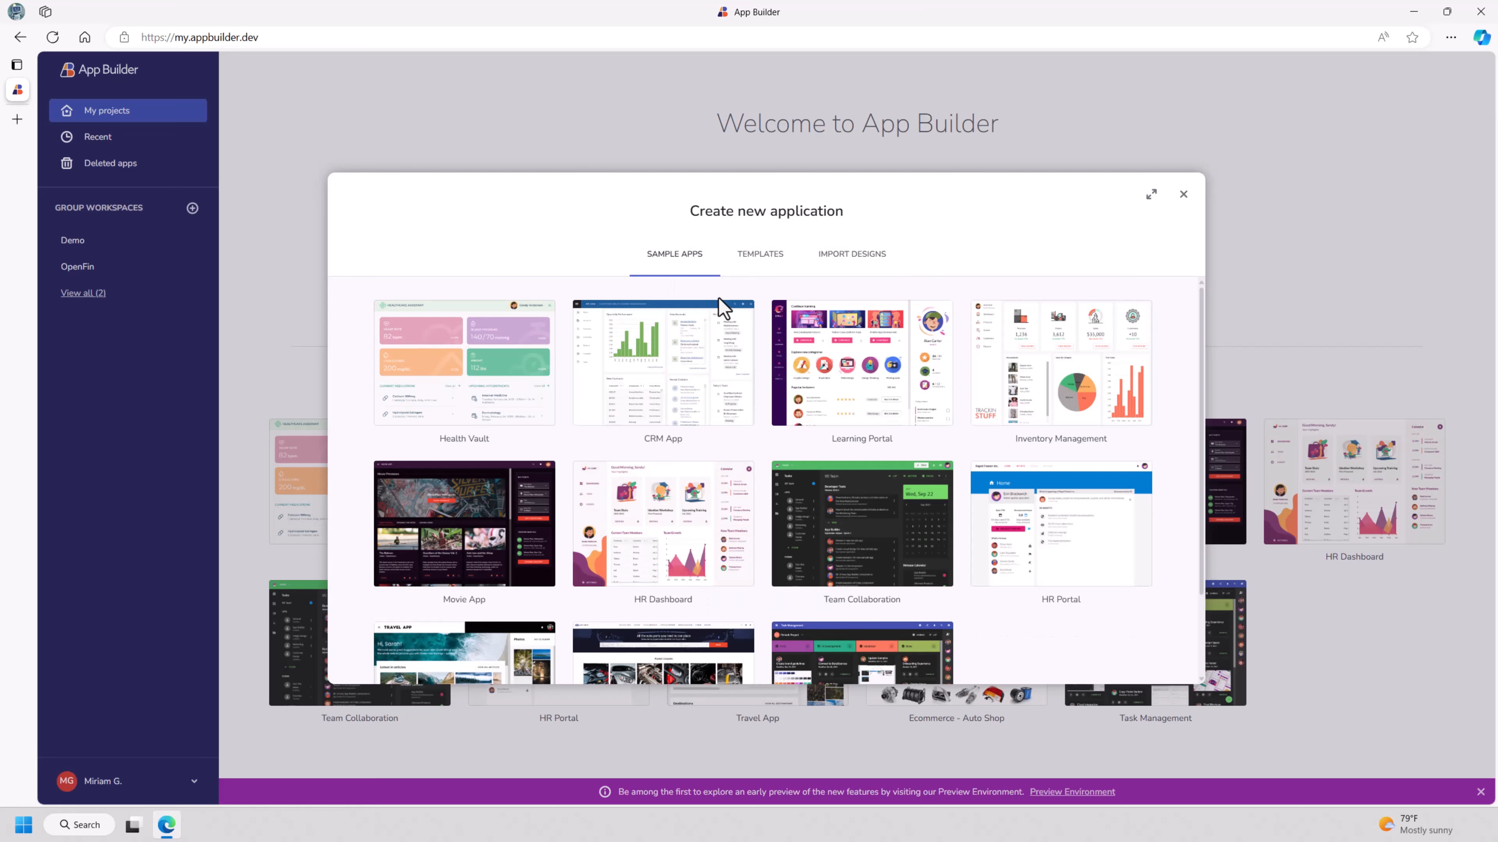
mouse_move(434, 361)
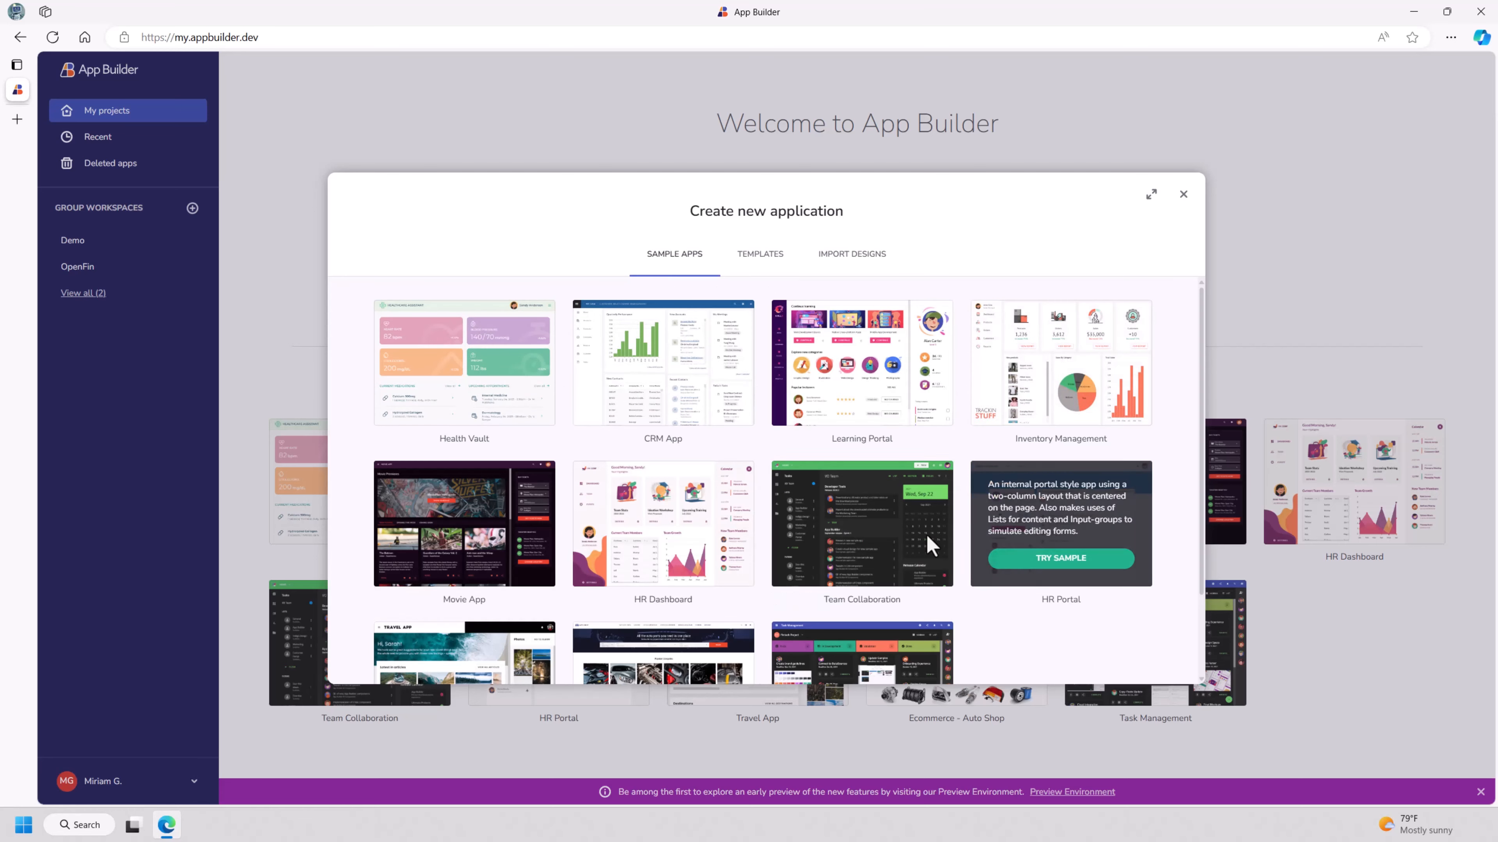
mouse_move(499, 543)
scroll(501, 544, "down", 2)
mouse_move(853, 487)
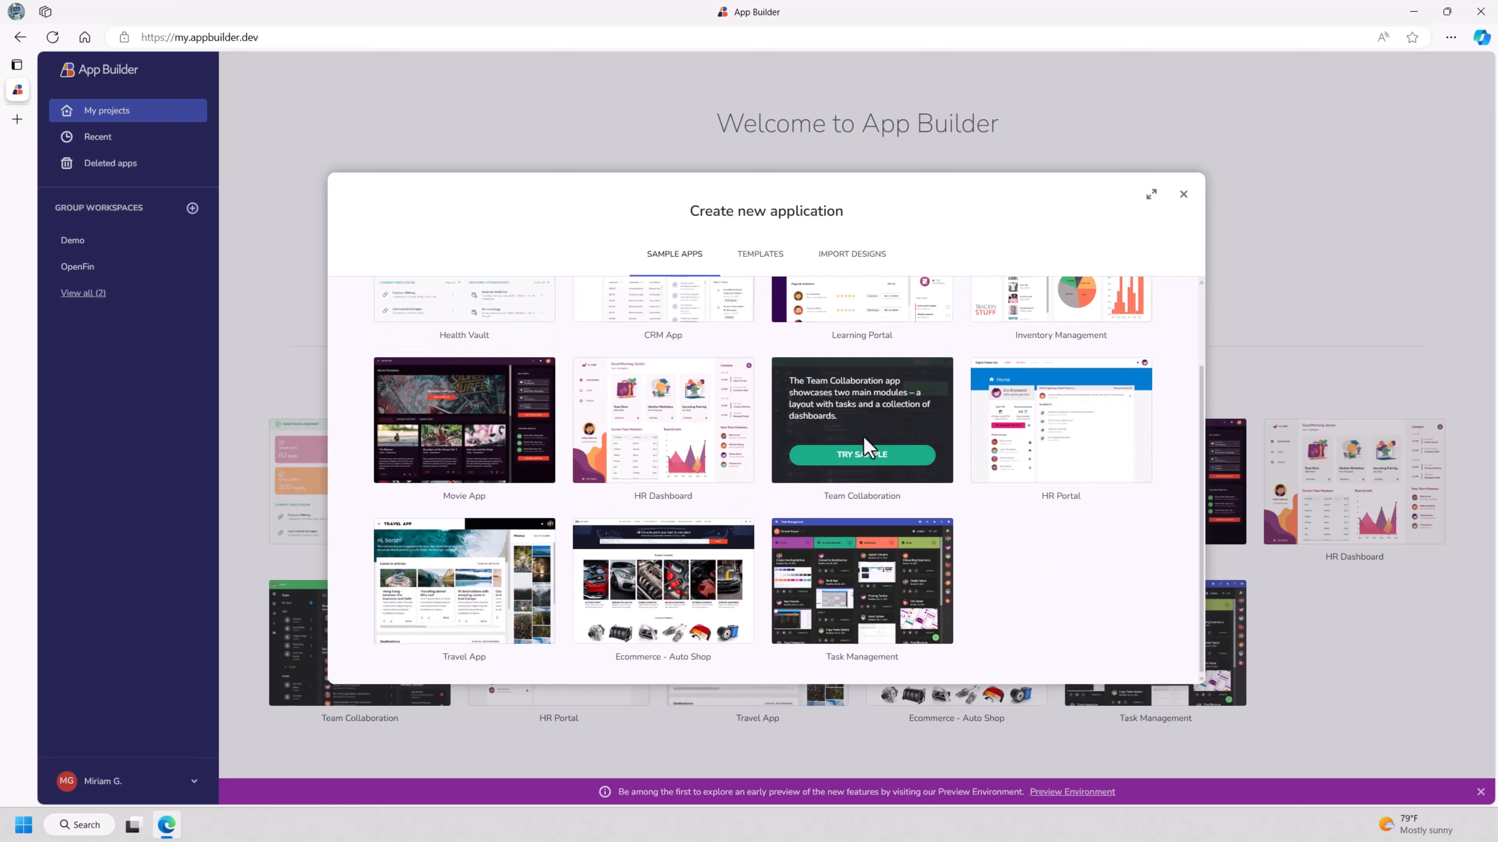
left_click(862, 455)
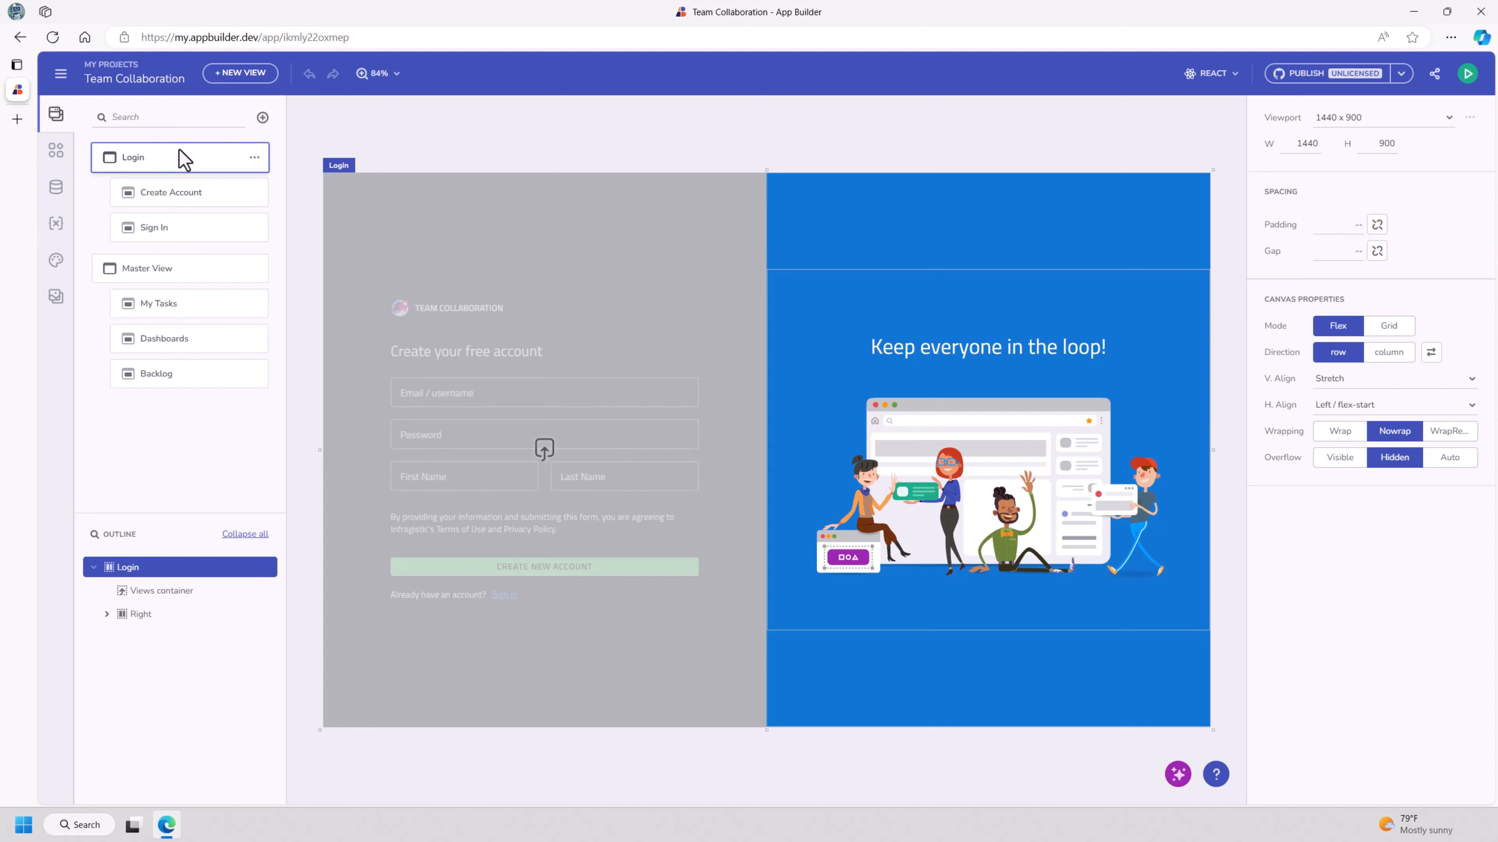
Step: Look through the Create Account, Sign In, Master View, My Tasks, Dashboards and Backlog views, ending on My Tasks
left_click(183, 197)
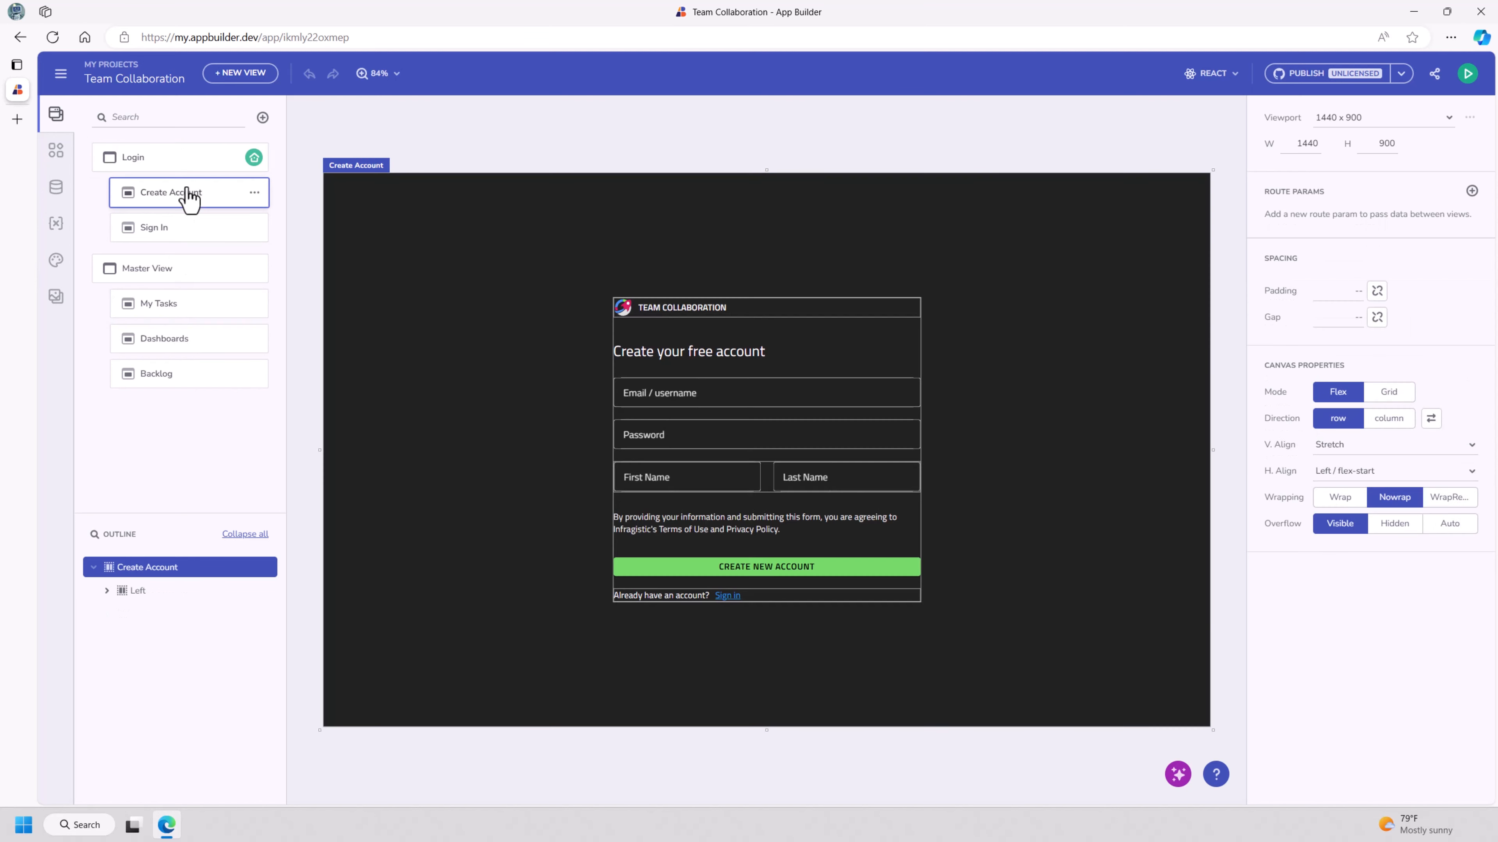
left_click(188, 231)
left_click(180, 271)
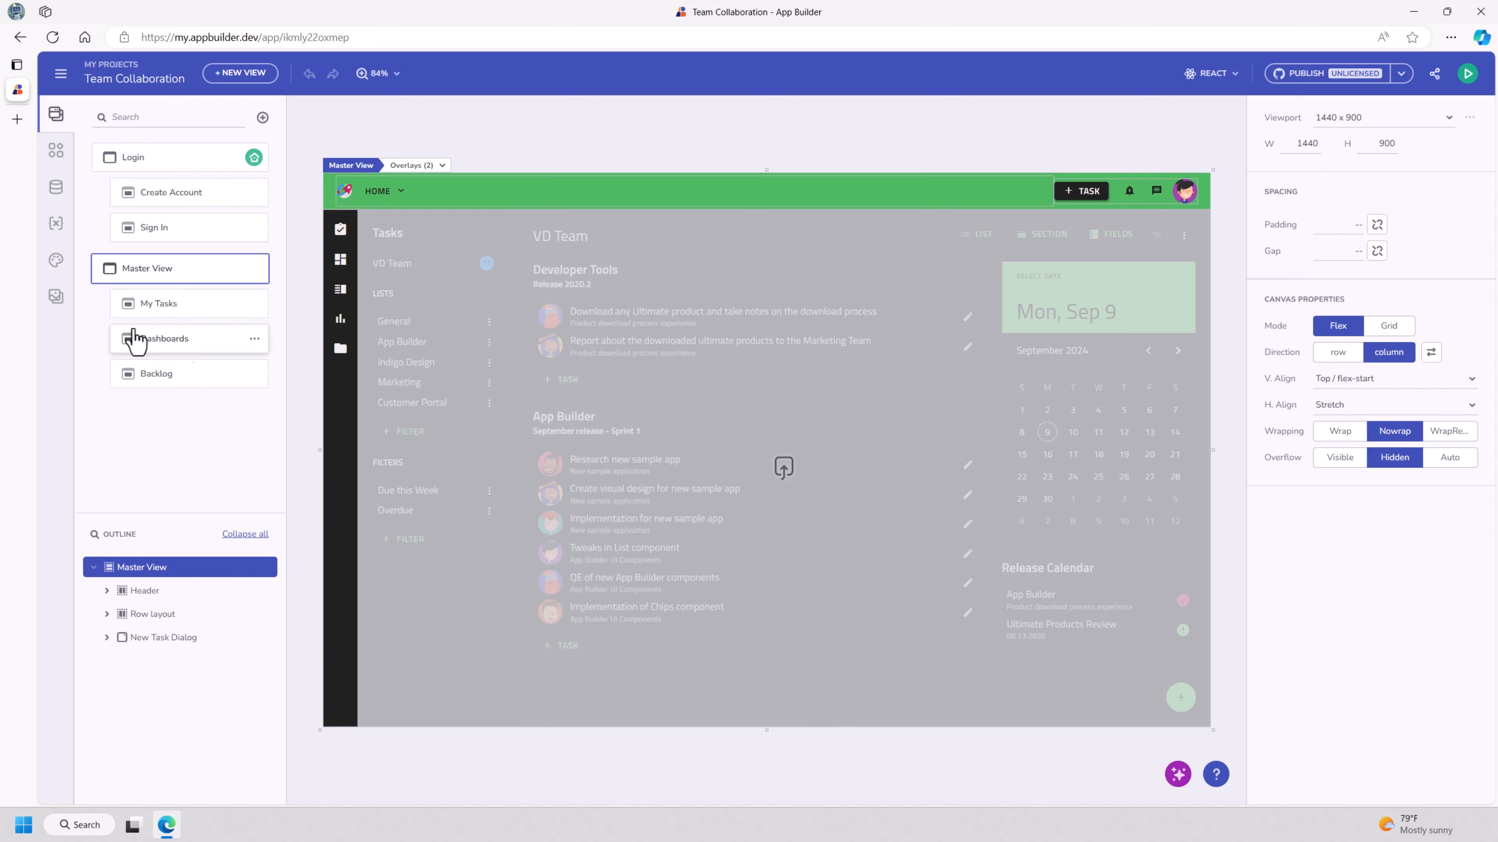
left_click(149, 307)
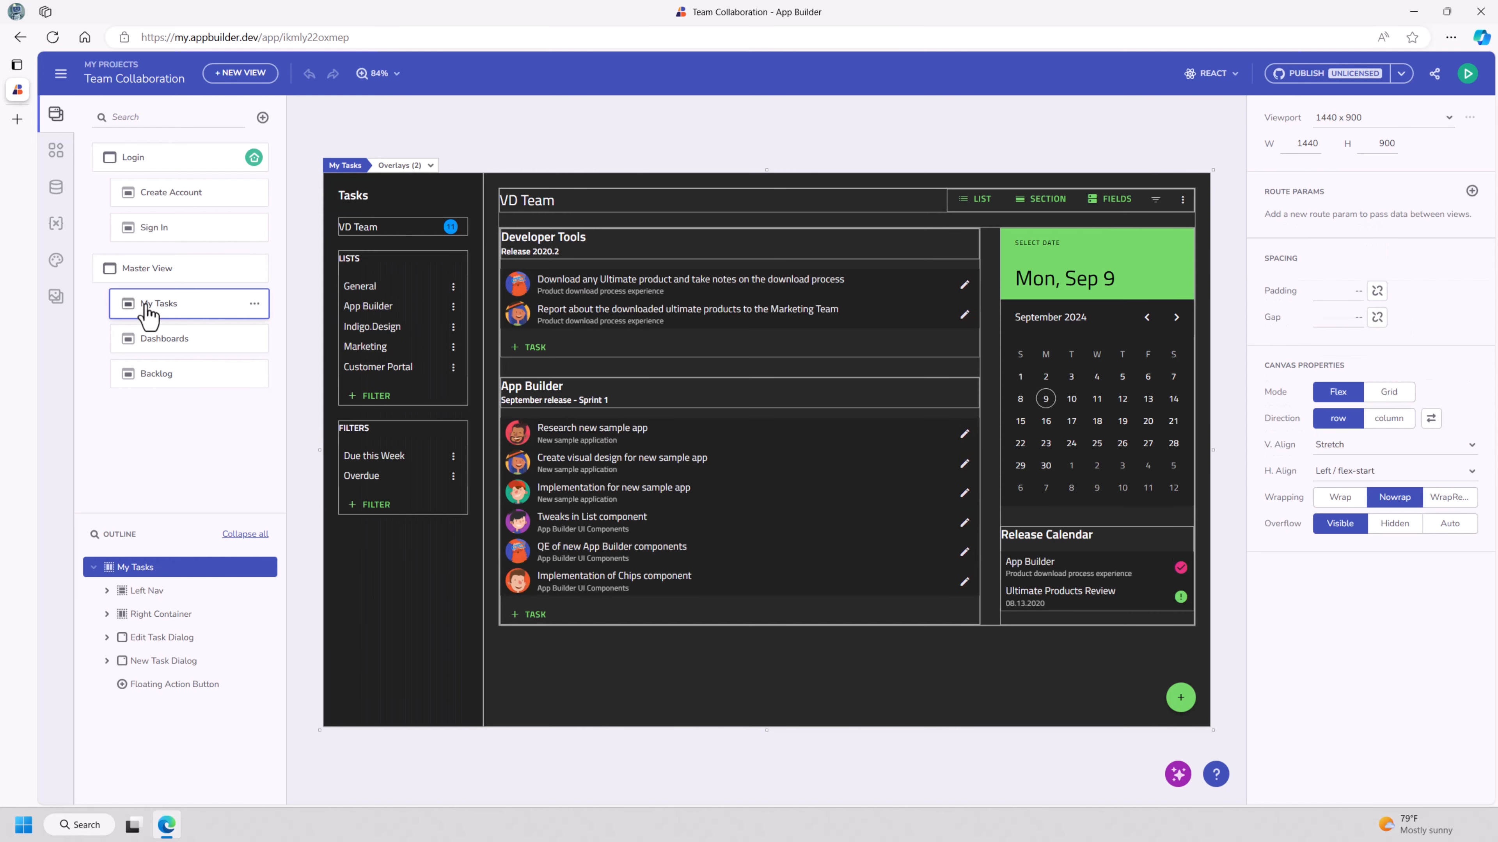
left_click(165, 339)
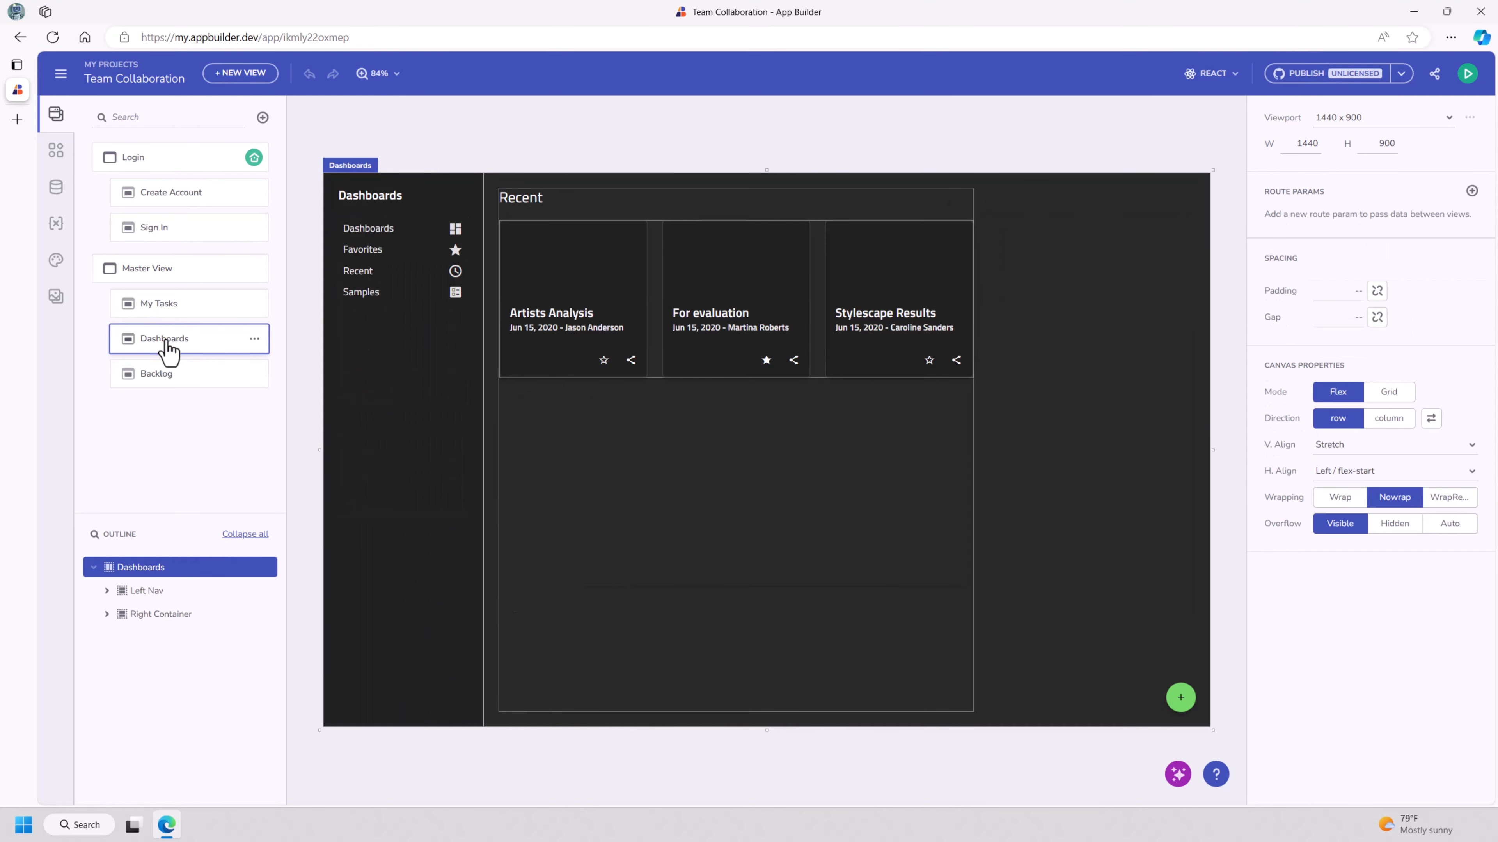
left_click(169, 389)
left_click(180, 311)
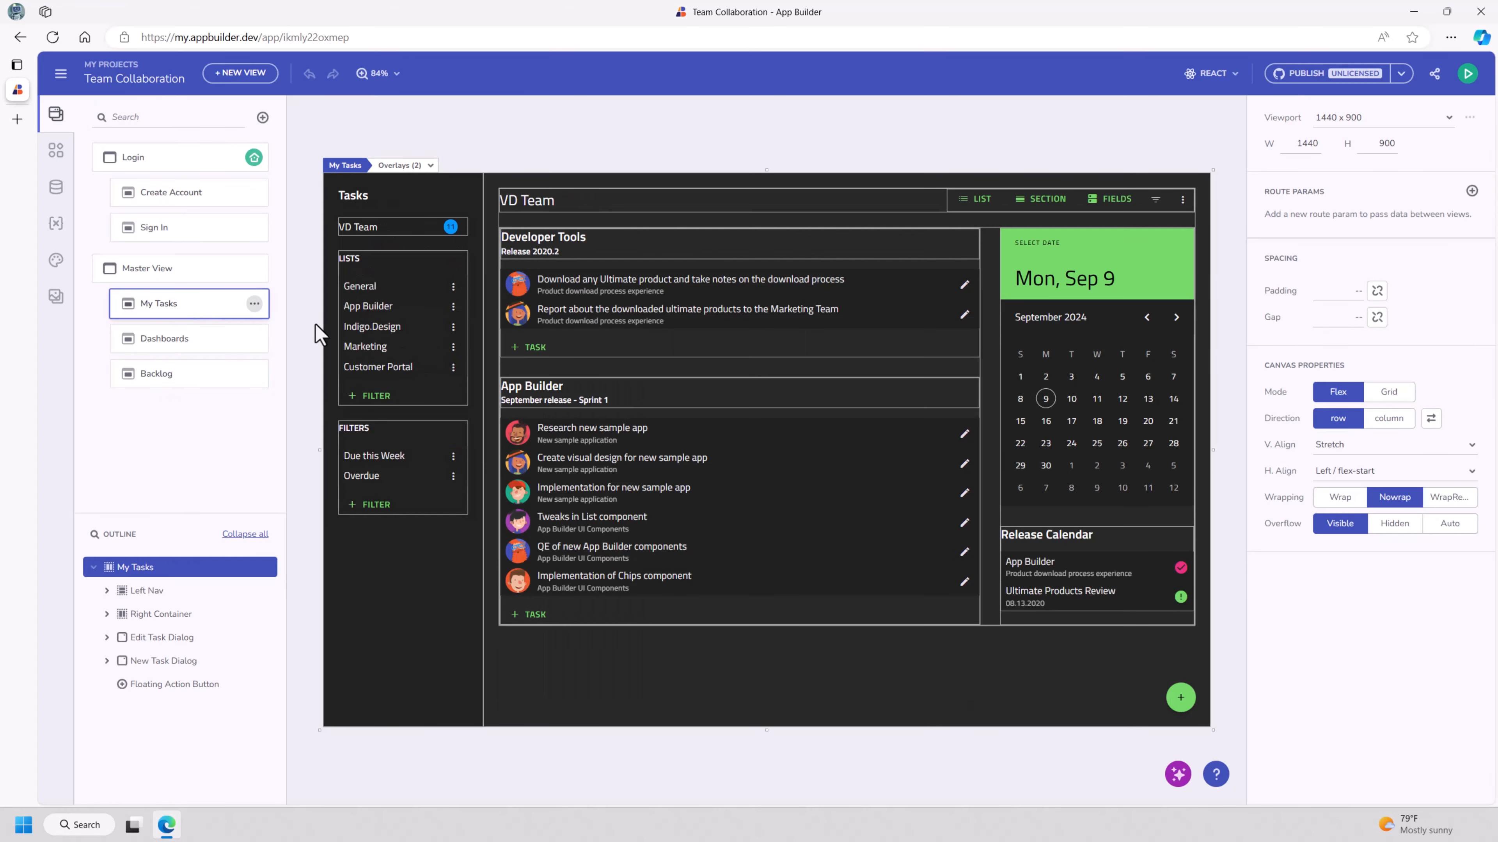
Step: Inspect the properties of the General, App Builder and Indigo.Design list items, the first App Builder task and the calendar
left_click(401, 260)
left_click(401, 280)
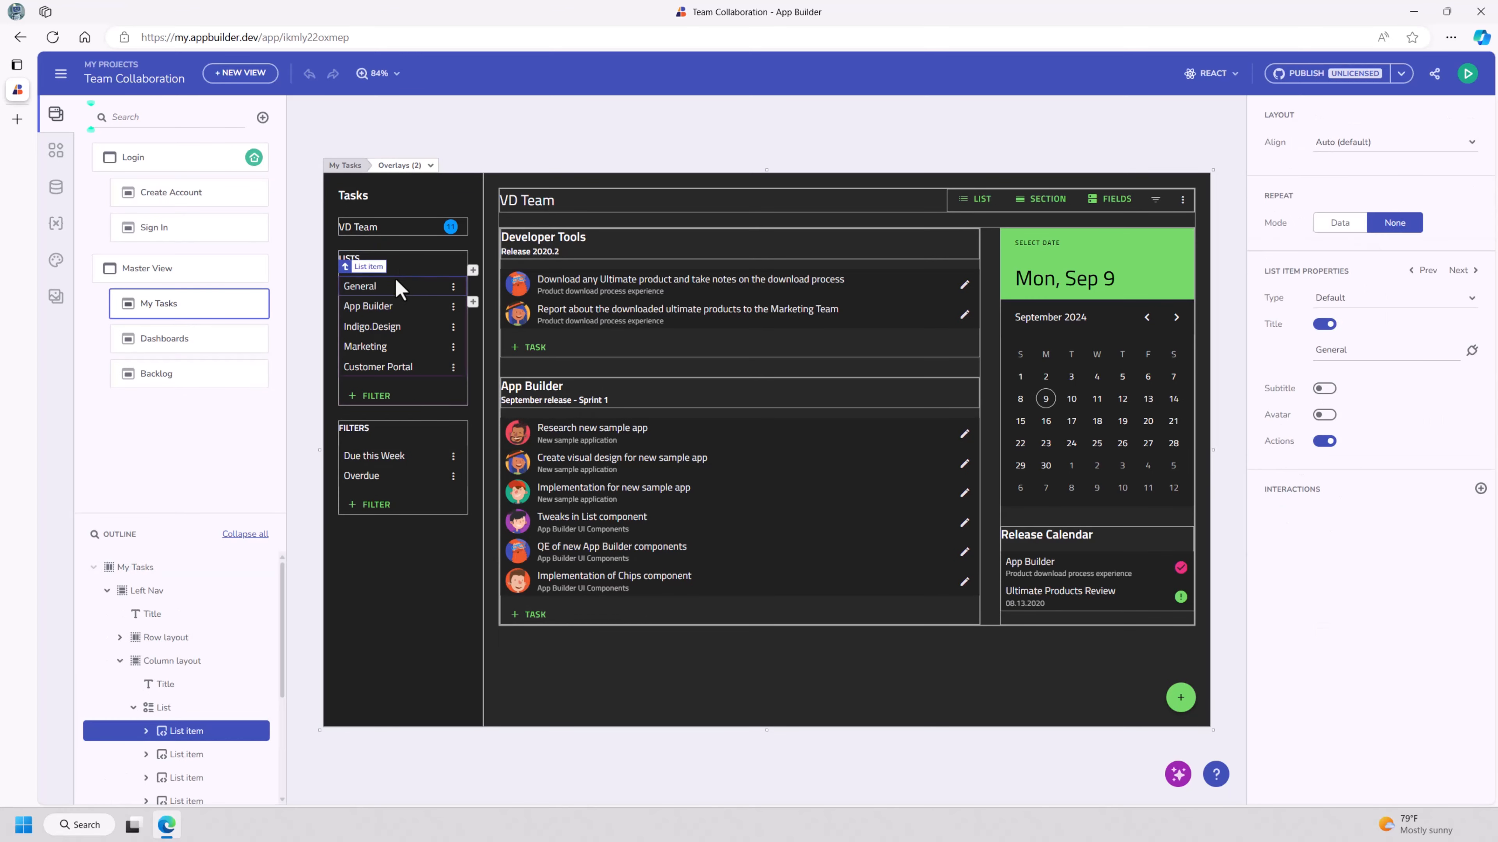
left_click(386, 302)
left_click(378, 328)
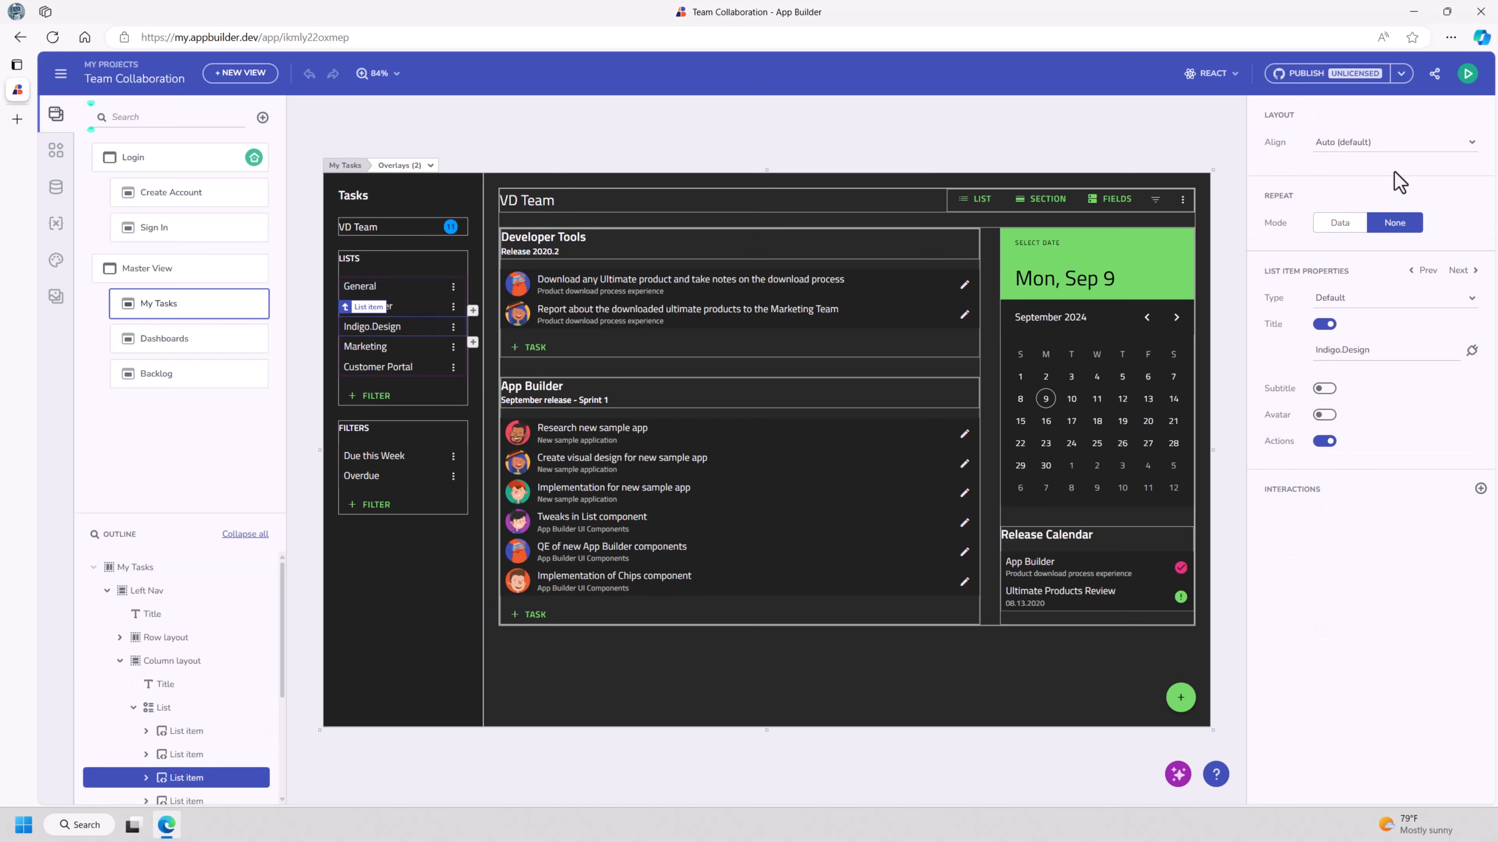
left_click(882, 470)
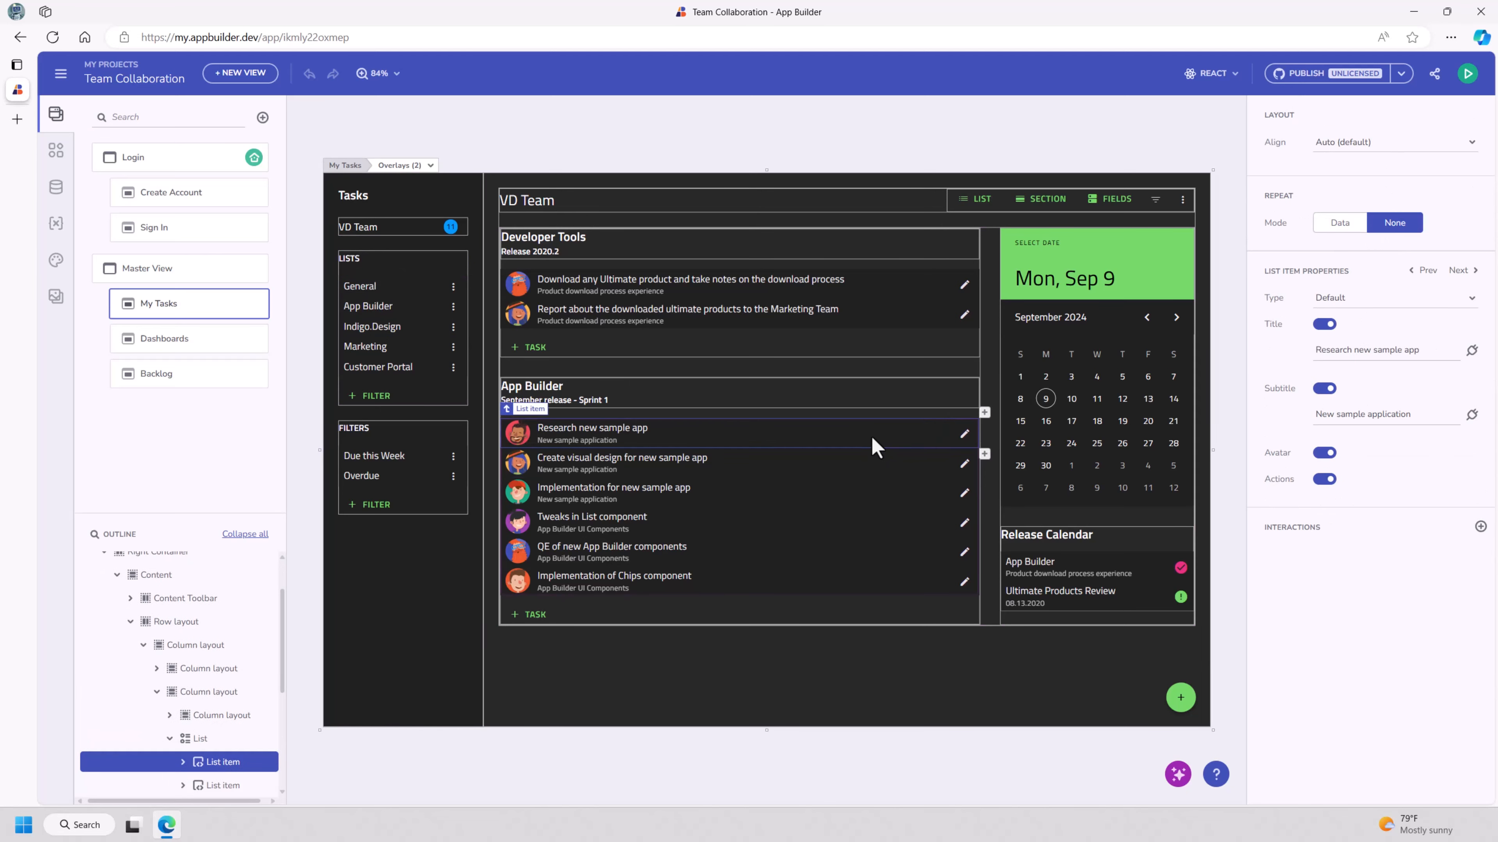
left_click(1089, 410)
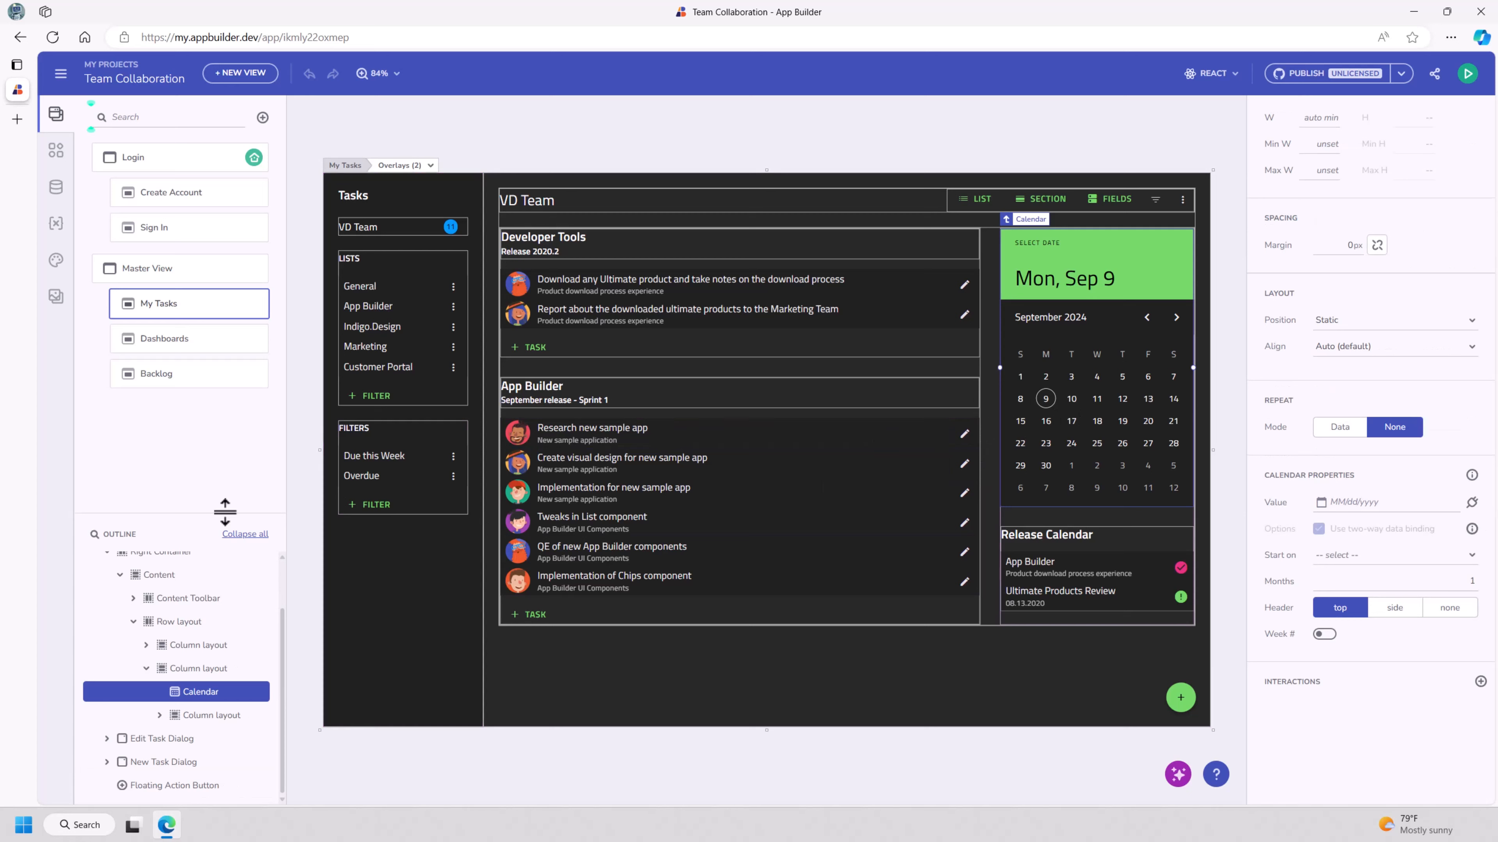
Step: Enlarge the outline and expand the Release Calendar list and the Content Toolbar's row layout to examine the LIST button
left_click_drag(227, 512, 236, 403)
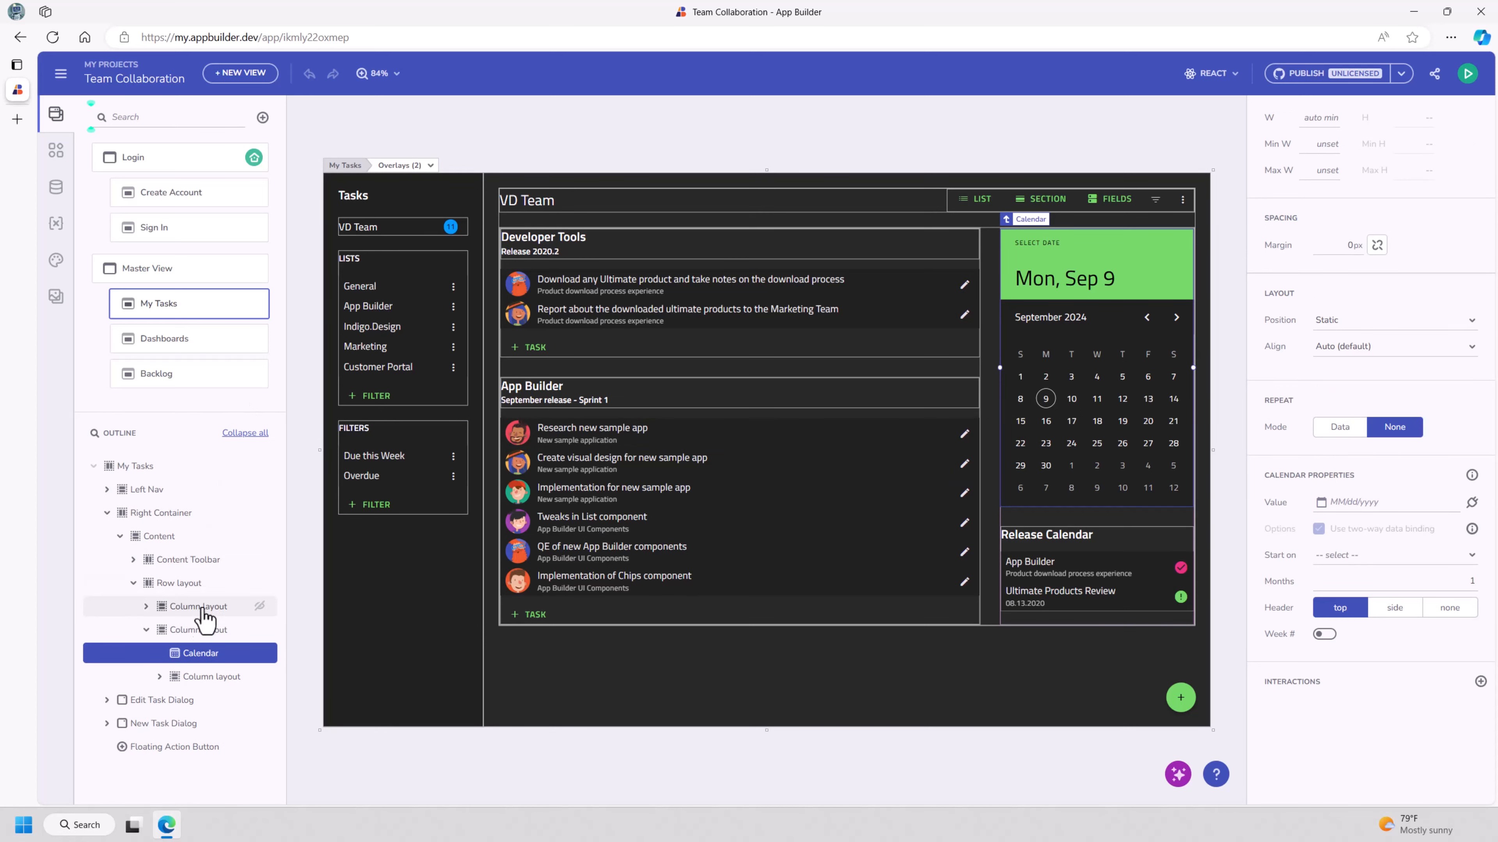
left_click(161, 676)
left_click(177, 723)
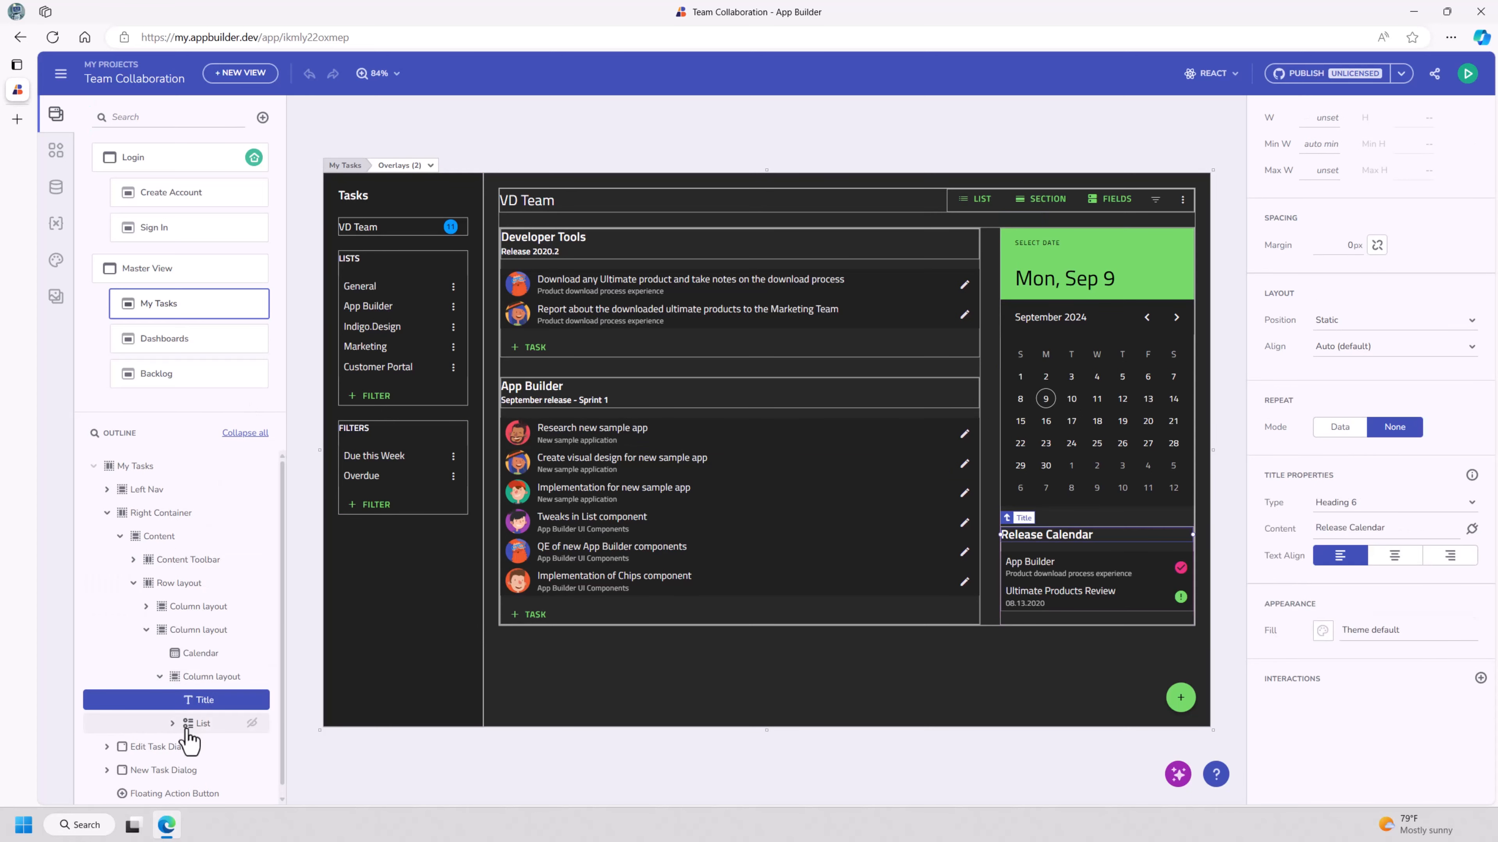
left_click(172, 723)
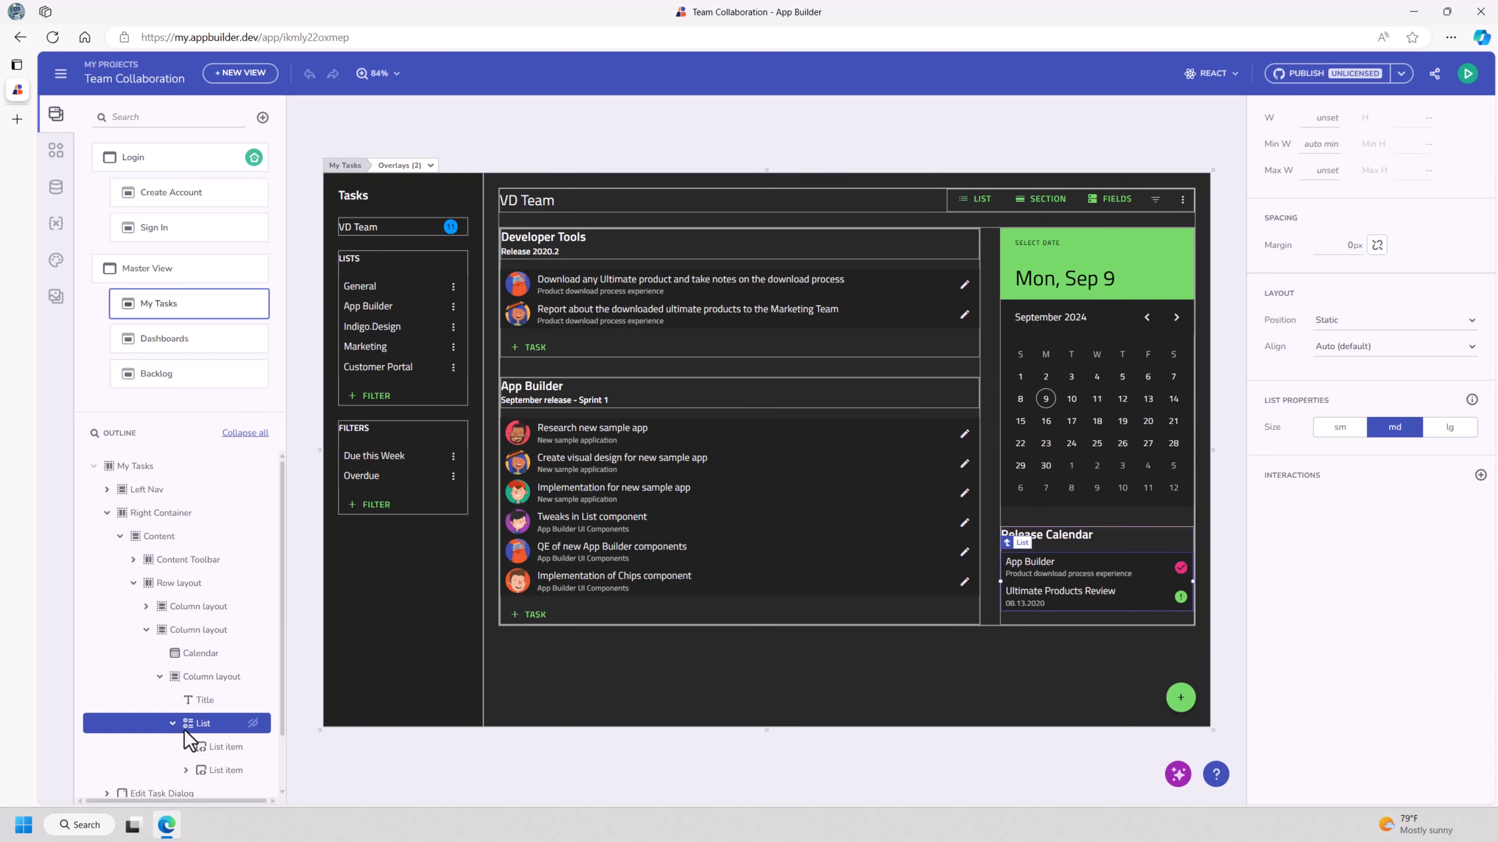
left_click(133, 559)
left_click(177, 606)
left_click(146, 607)
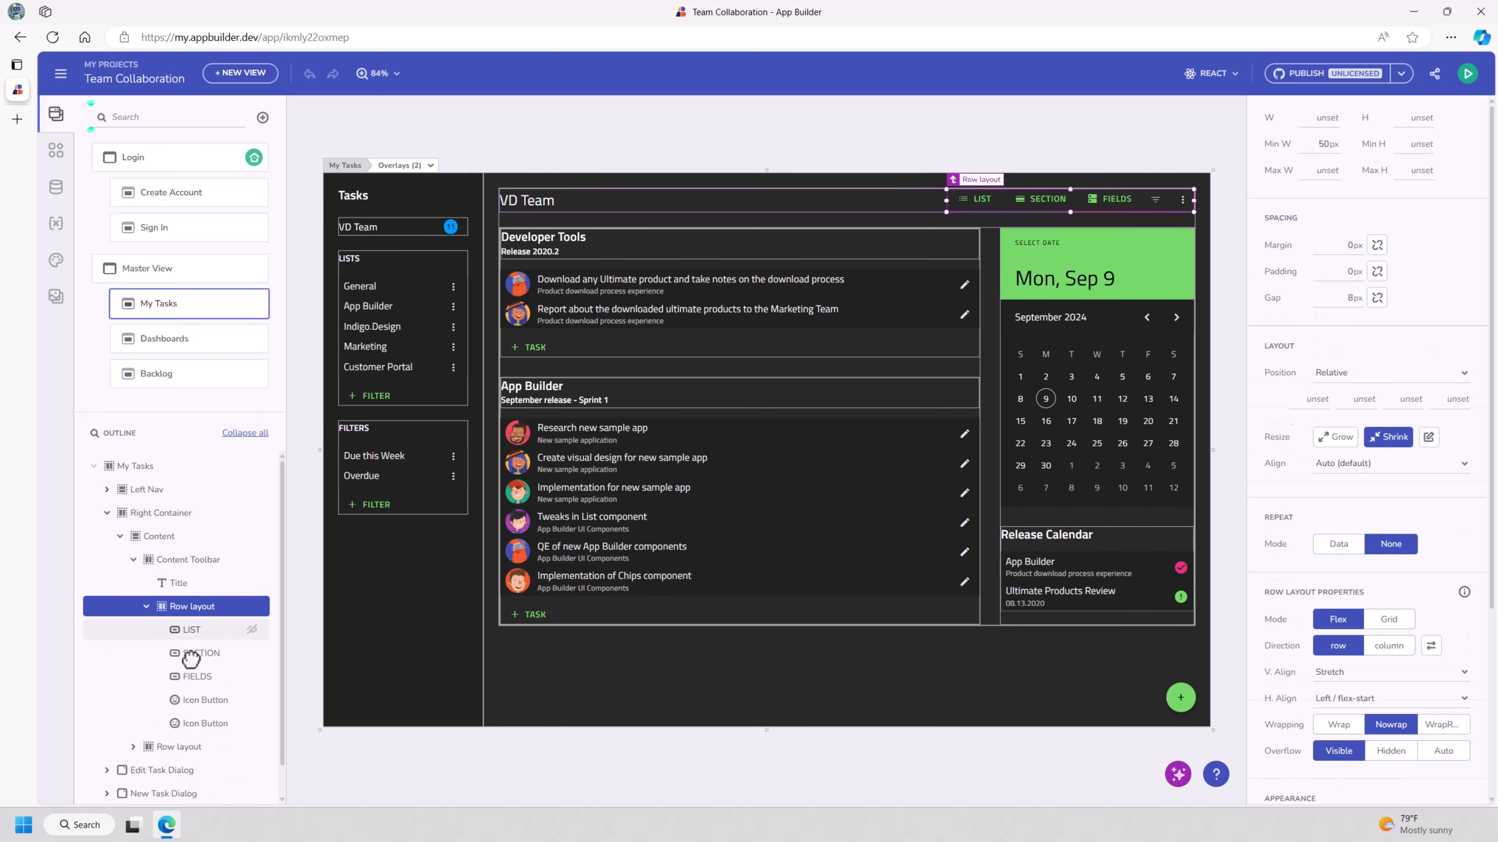
mouse_move(189, 631)
left_mouse_down()
mouse_move(191, 690)
mouse_move(194, 627)
left_mouse_up()
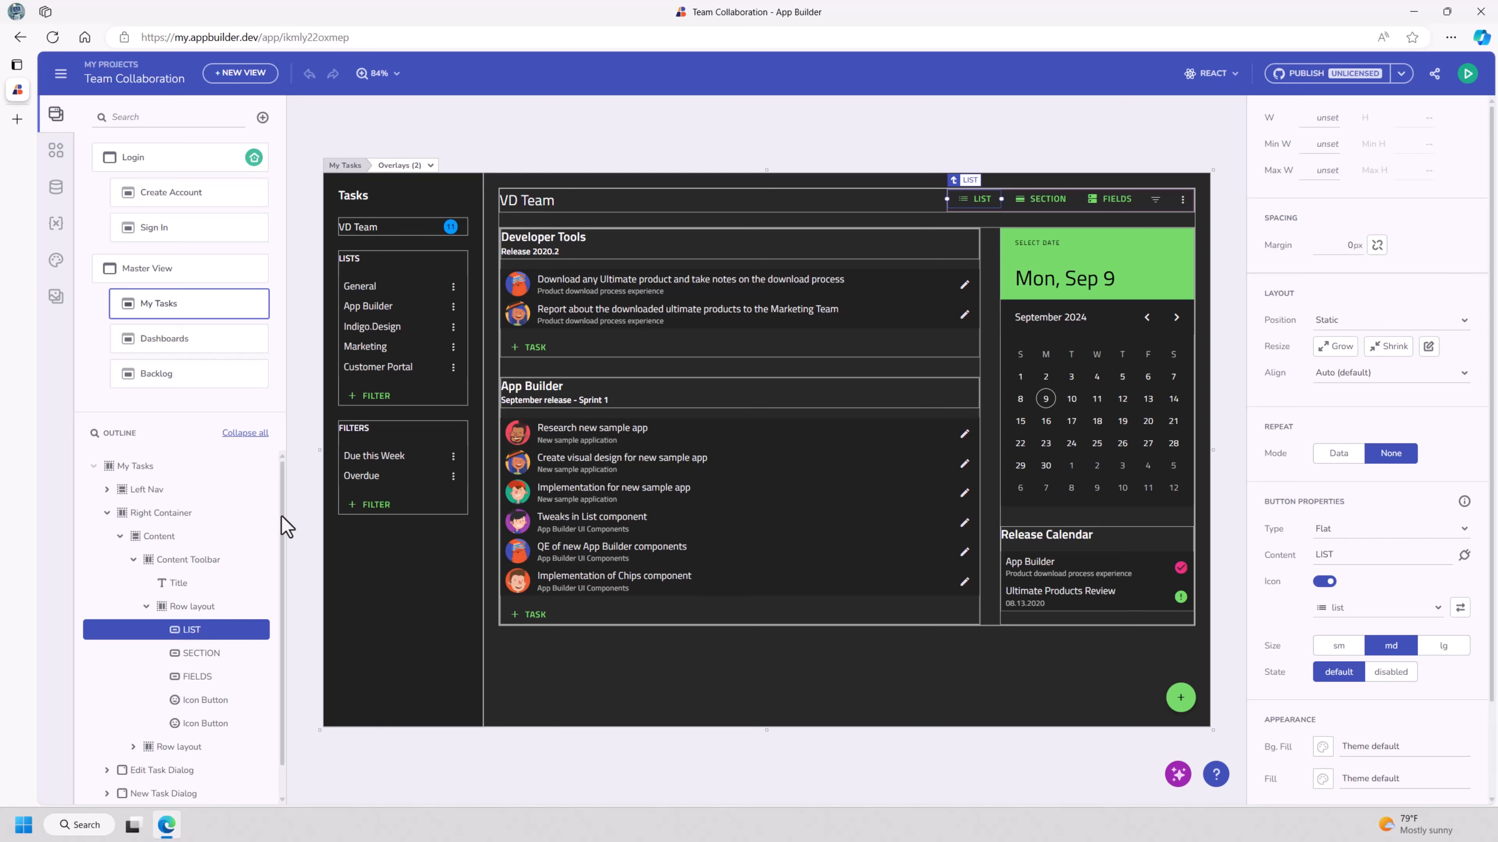
Step: Inspect the App Builder column layout, two of its task list items and the calendar on the My Tasks view
double_click(632, 423)
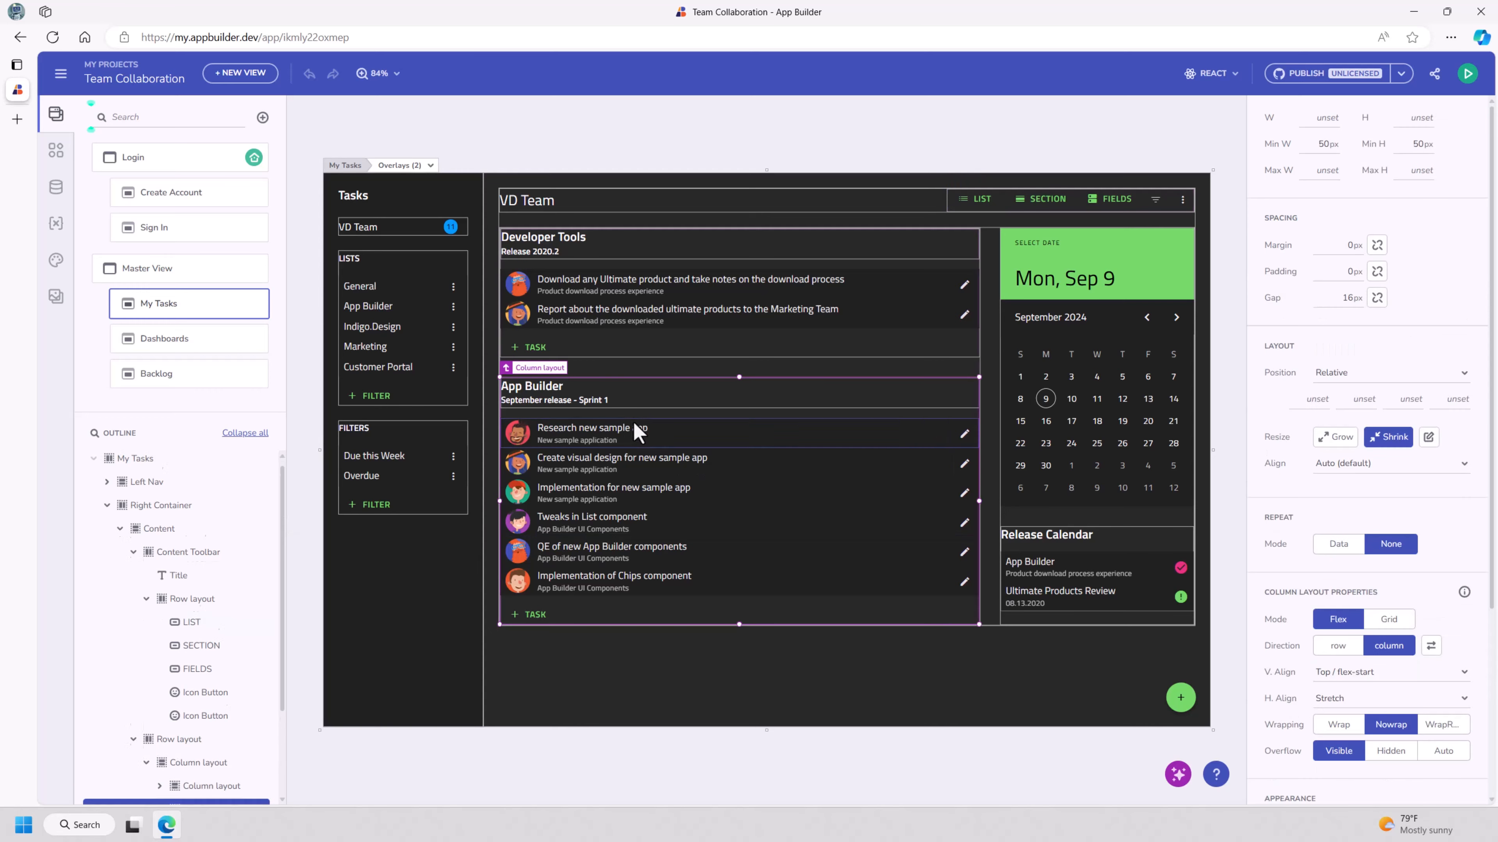
left_click(629, 465)
left_click(624, 495)
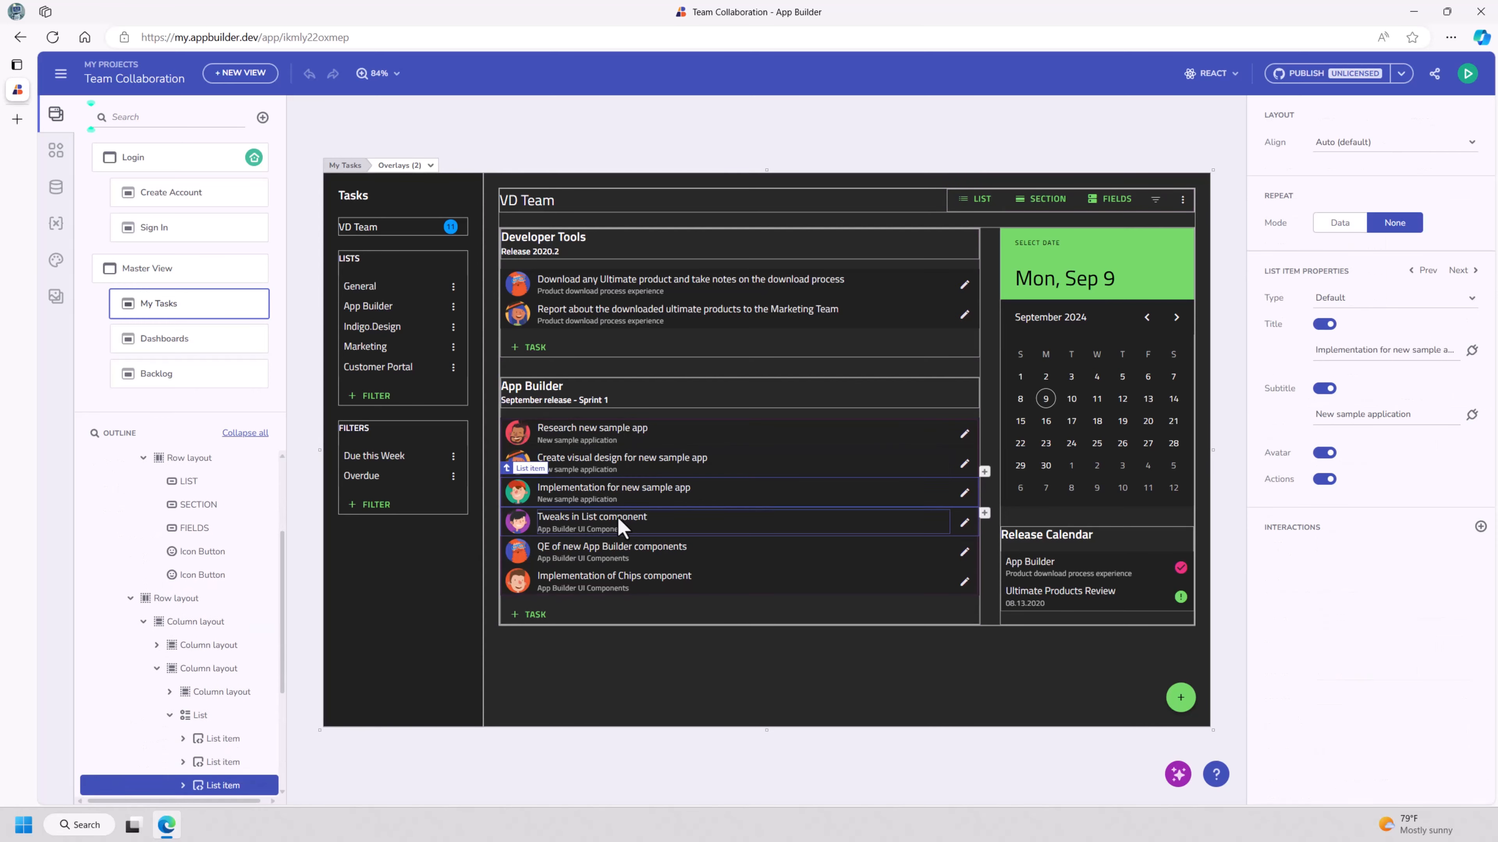
left_click(1092, 442)
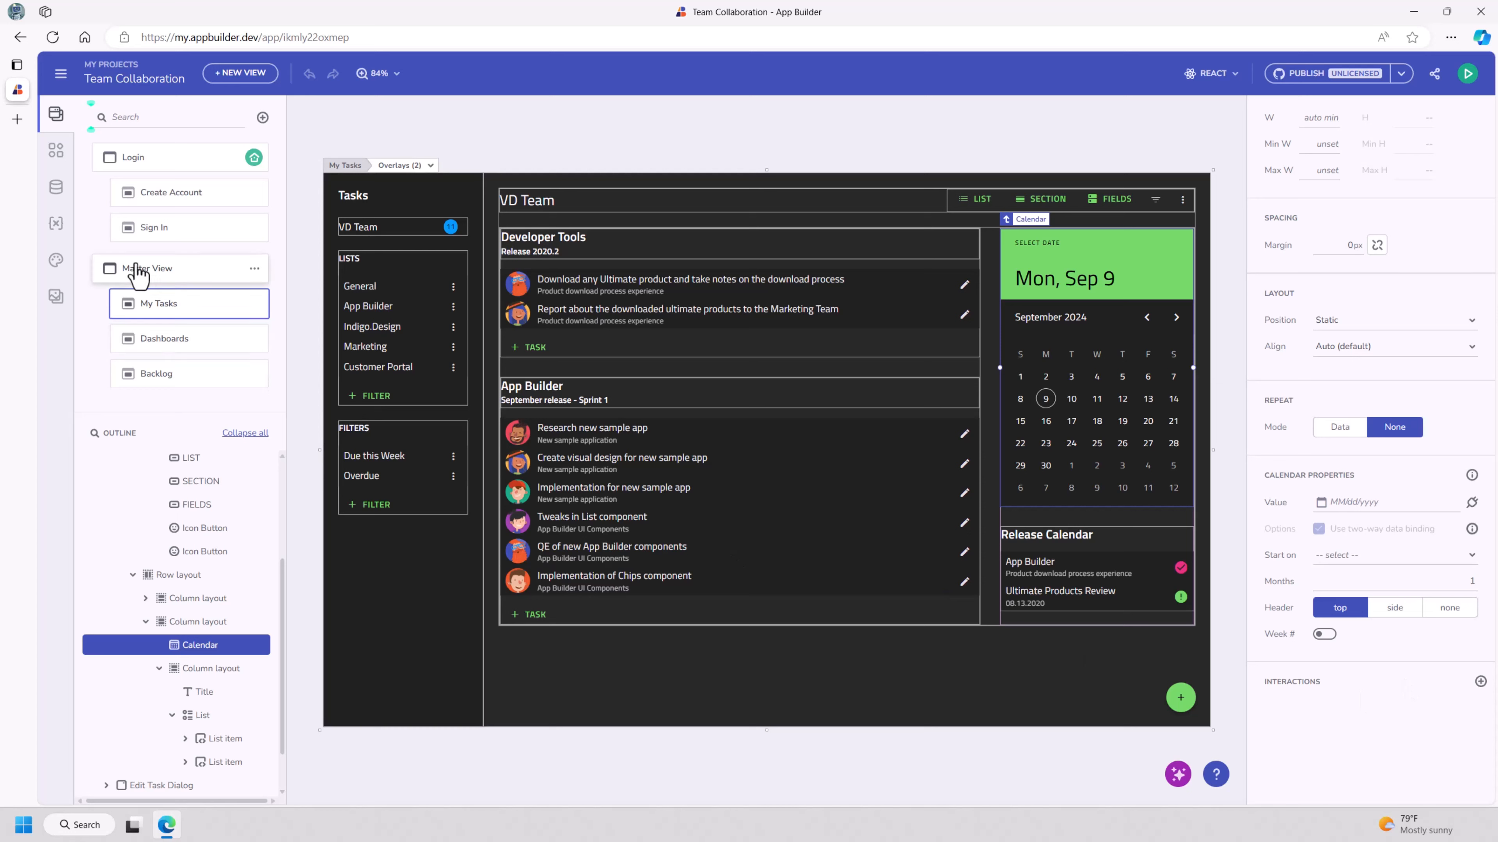
Step: Review the available layout components, the full list of data sources, and the local and global variables
left_click(56, 152)
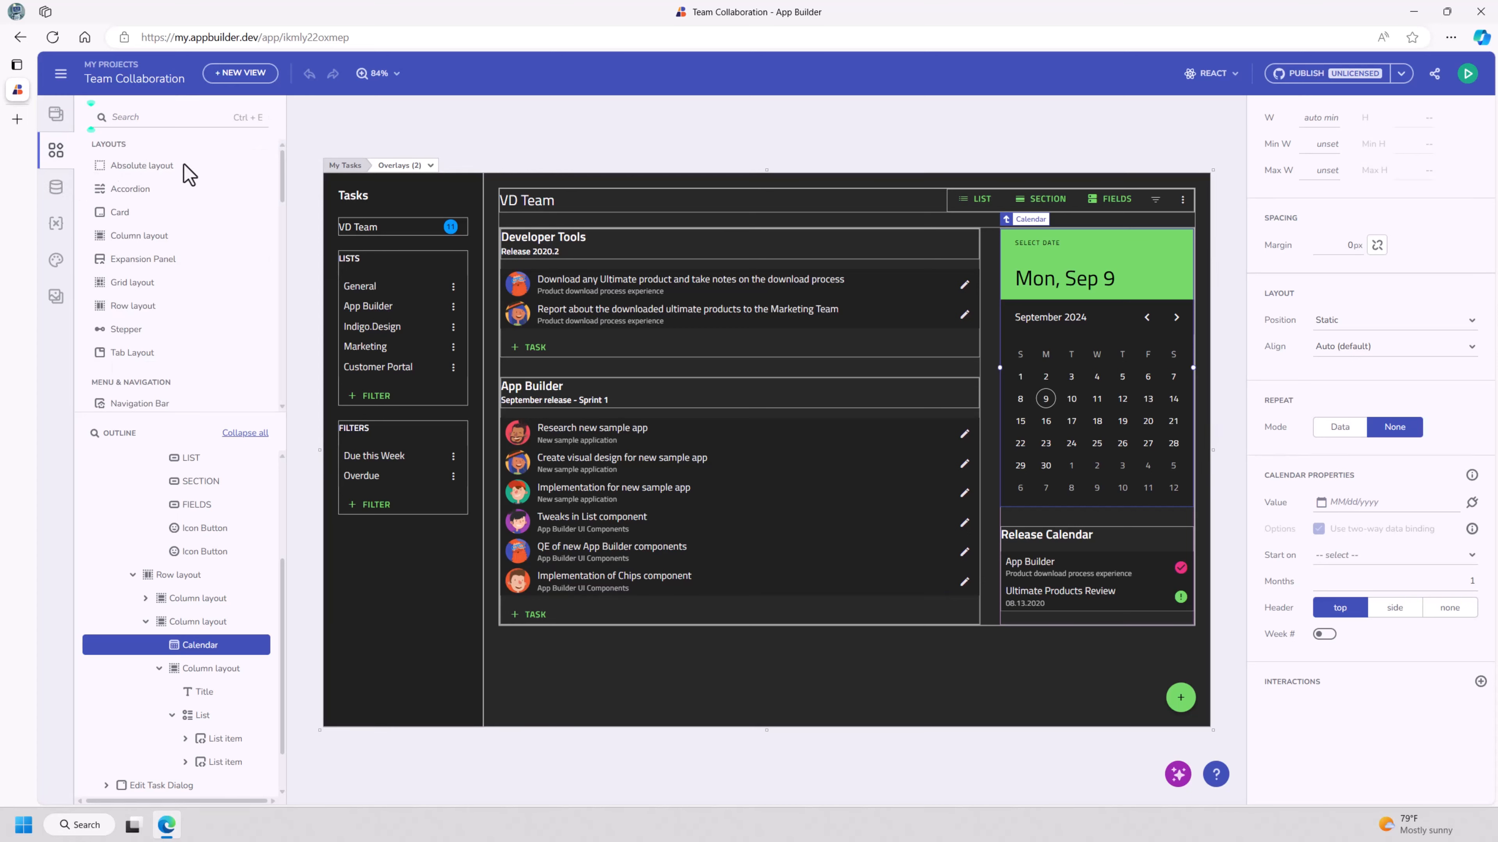
mouse_move(282, 182)
left_mouse_down()
mouse_move(278, 348)
mouse_move(284, 168)
left_mouse_up()
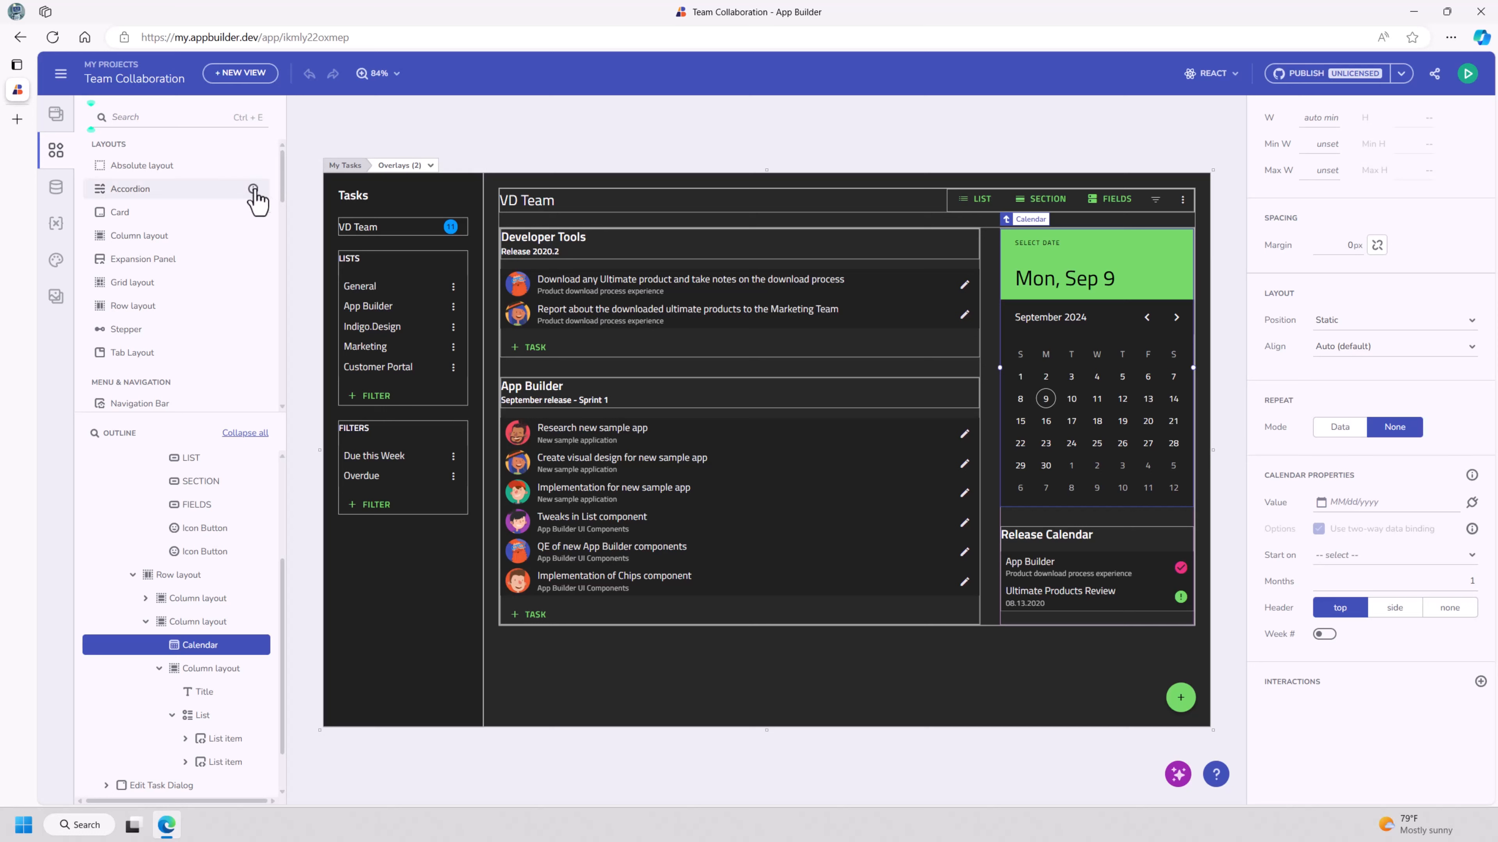
left_click(57, 191)
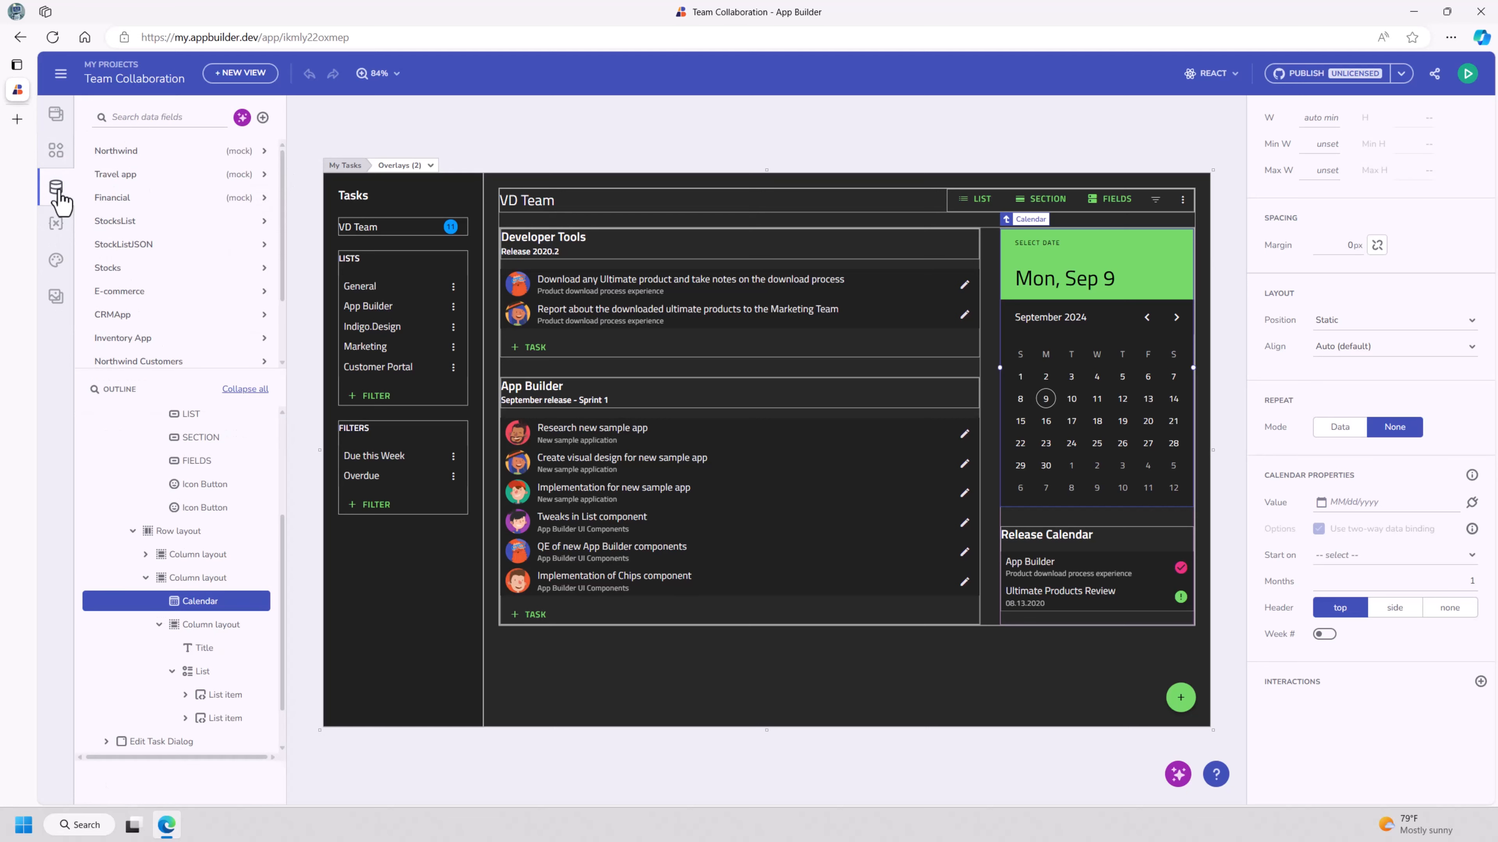
left_click_drag(197, 368, 201, 605)
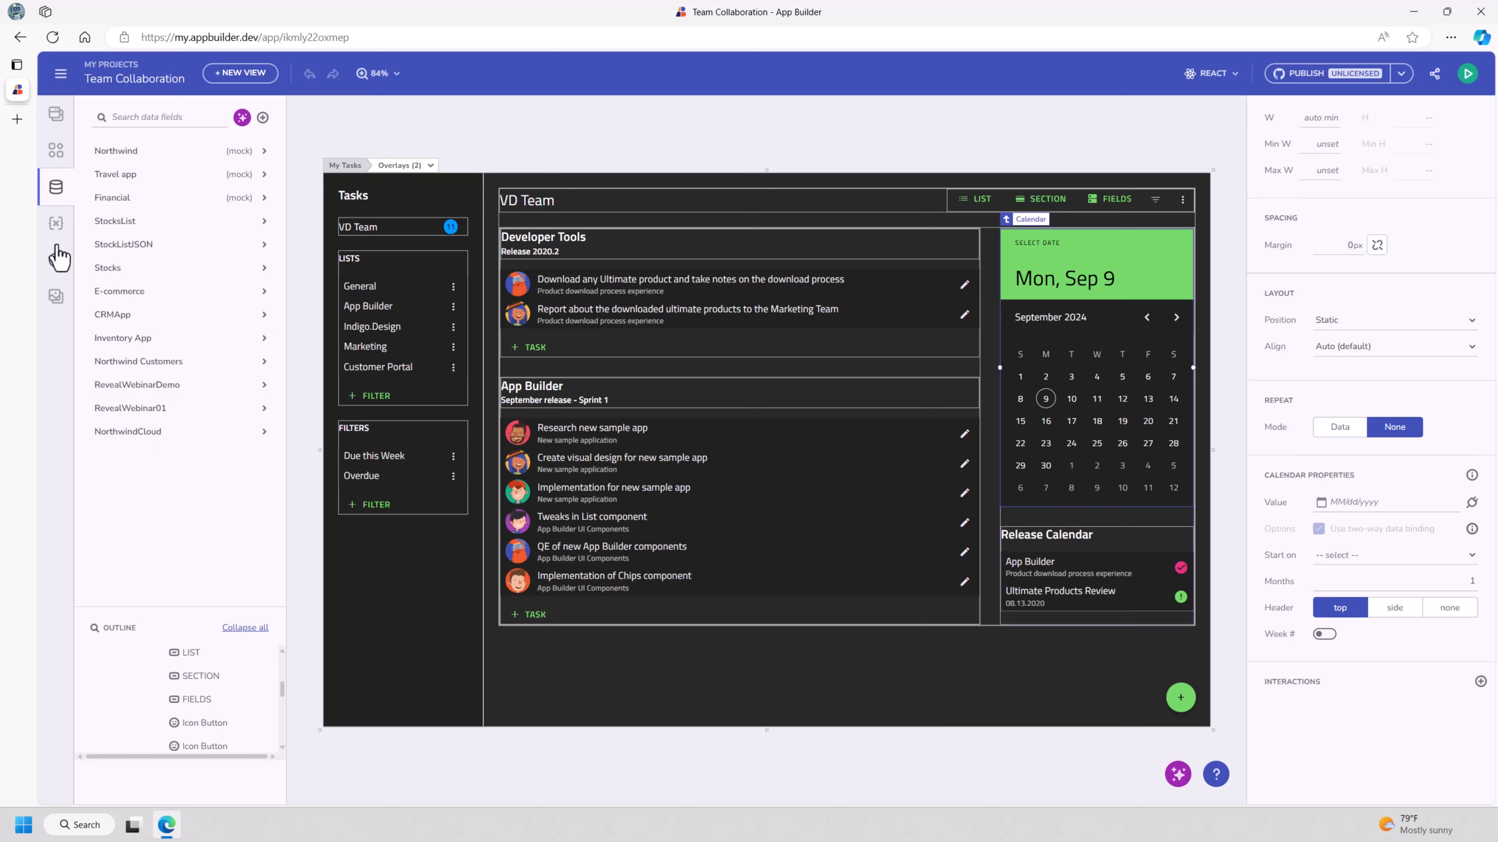
left_click(56, 223)
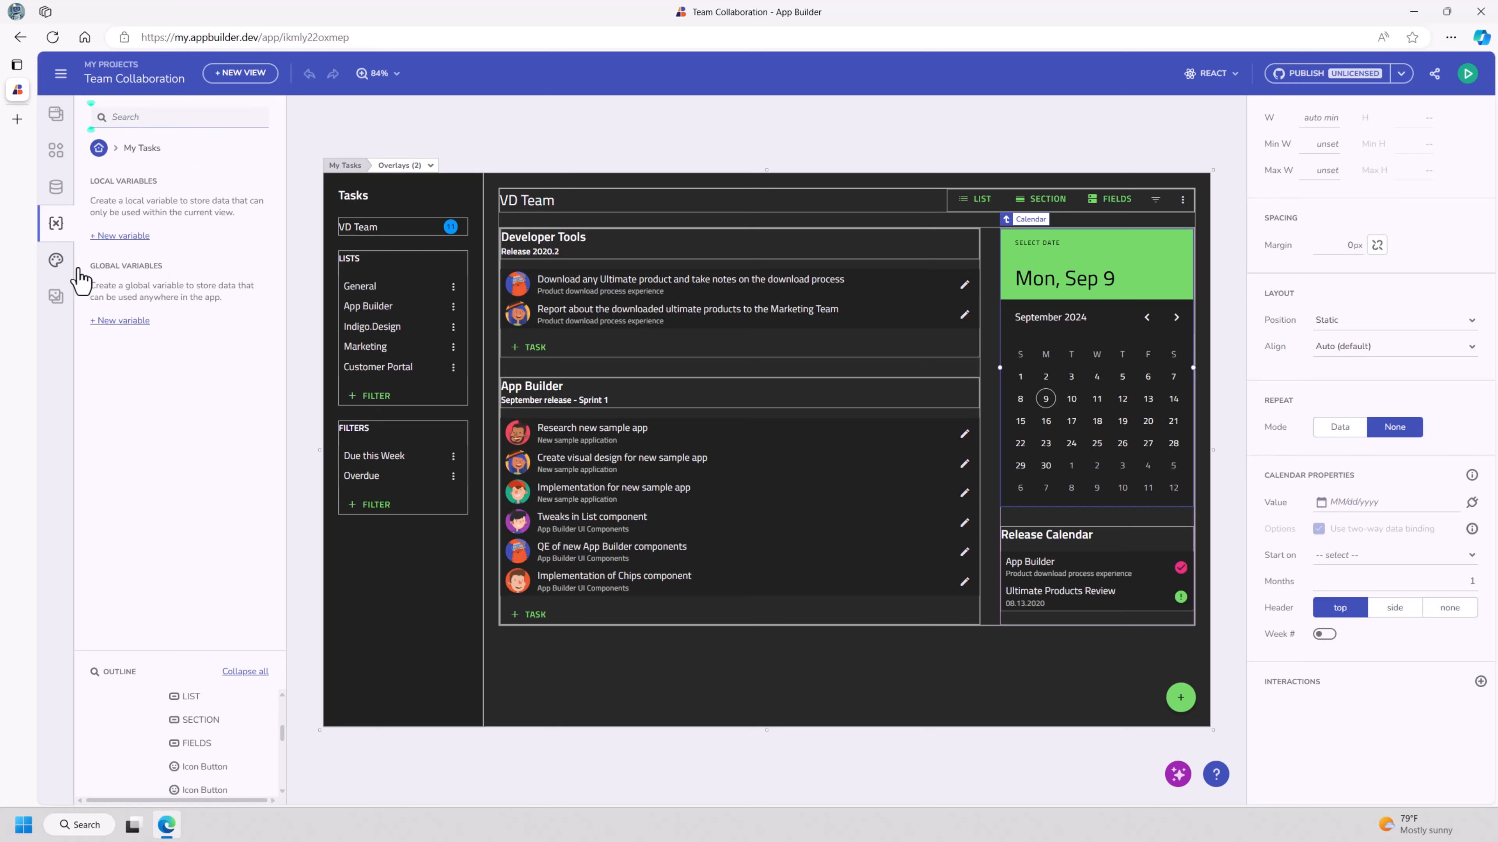
Step: Browse the default themes and try Material Light, Material Dark and Fluent Light on the app
left_click(56, 260)
scroll(183, 448, "down", 1)
scroll(188, 460, "down", 2)
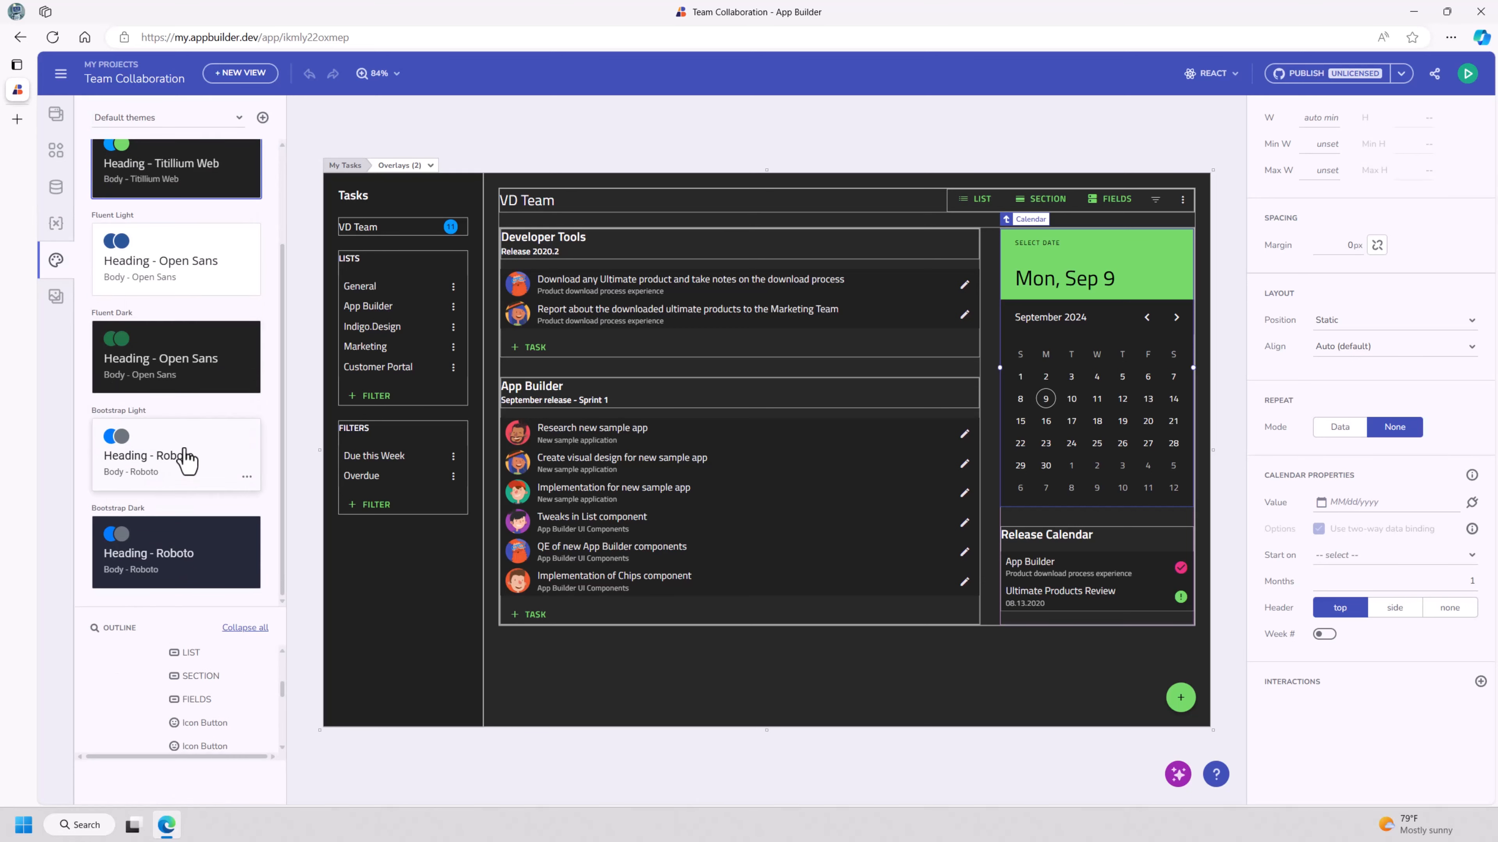
scroll(186, 457, "up", 3)
left_click(200, 189)
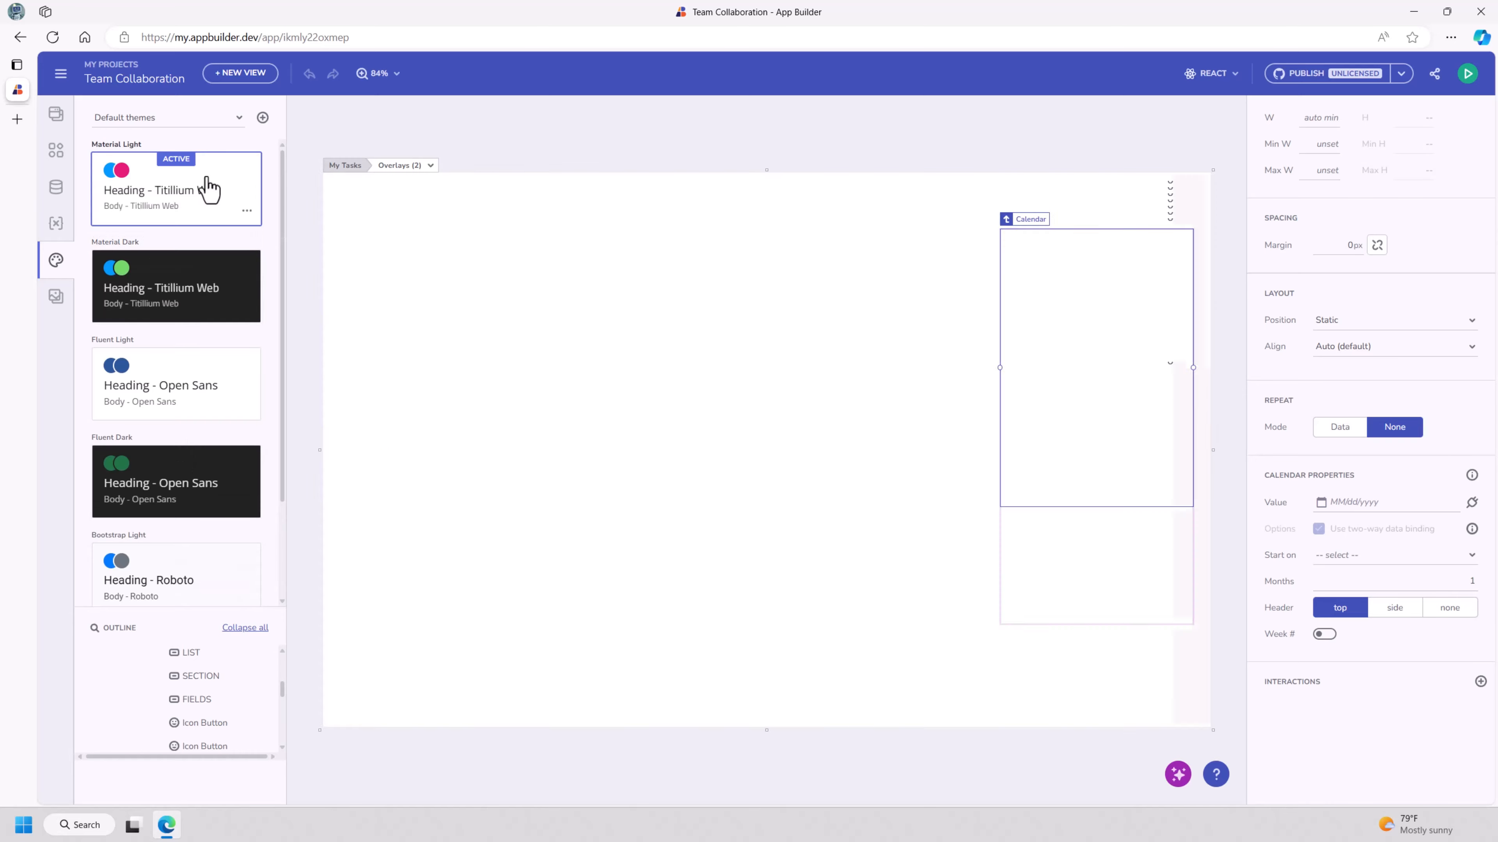
left_click(190, 273)
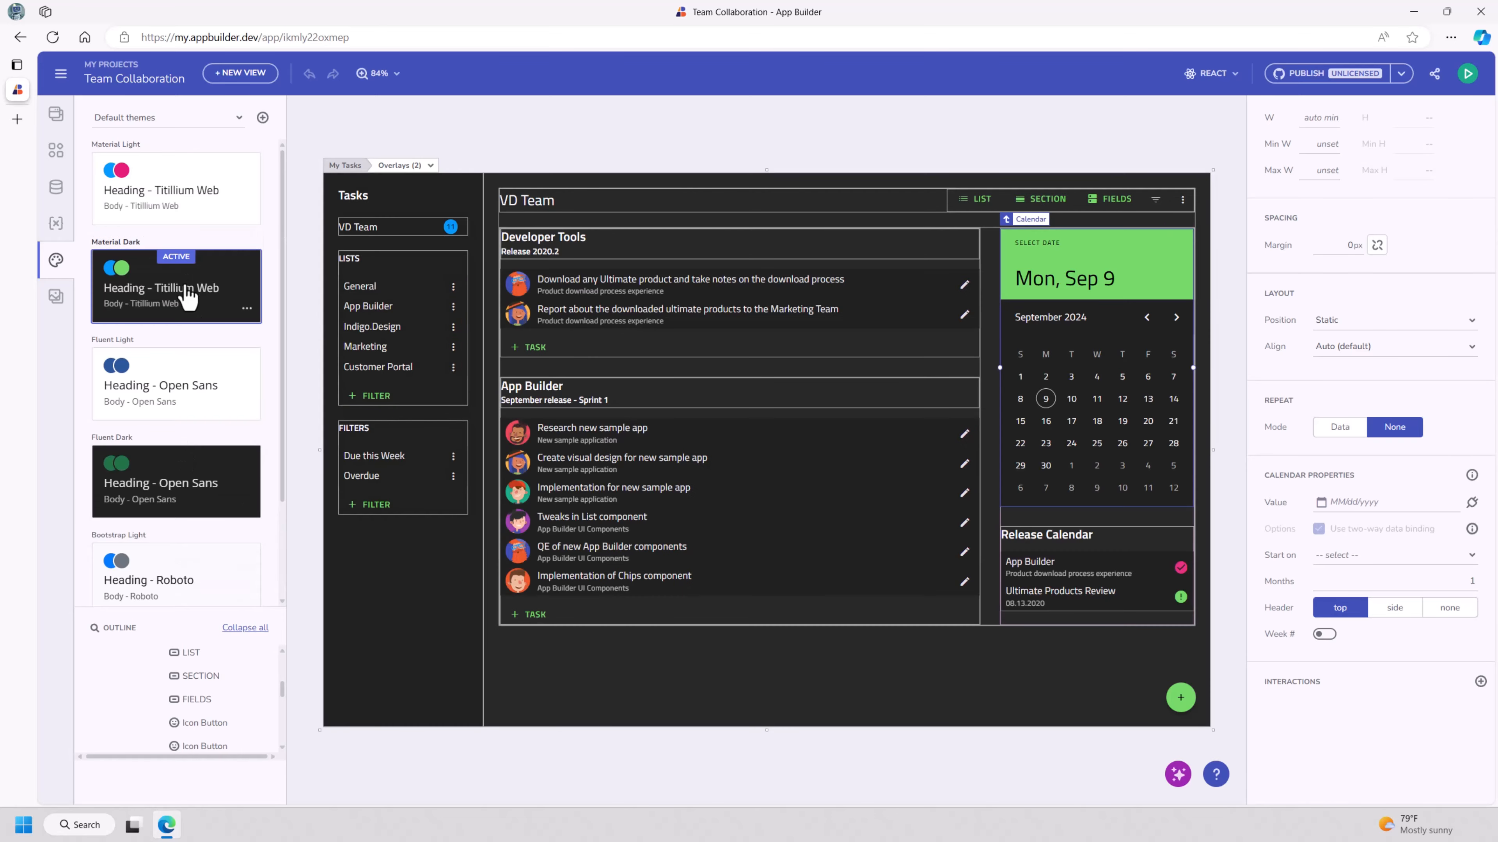
left_click(187, 382)
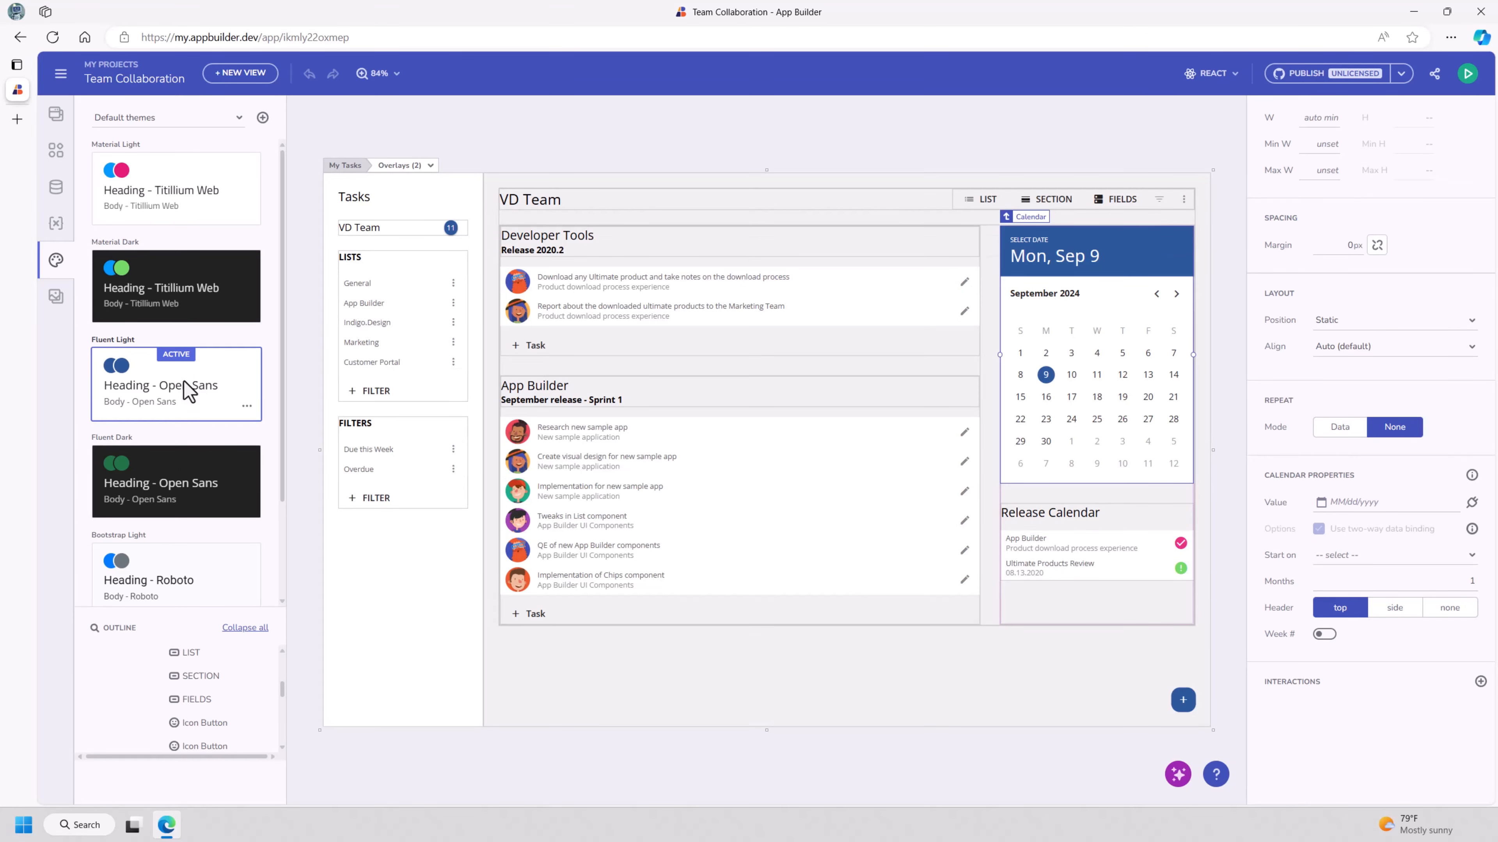
Step: Try the Fluent Dark and Bootstrap Dark themes, and set Bootstrap Light as the app's active theme
scroll(184, 381, "down", 2)
left_click(189, 377)
left_click(194, 458)
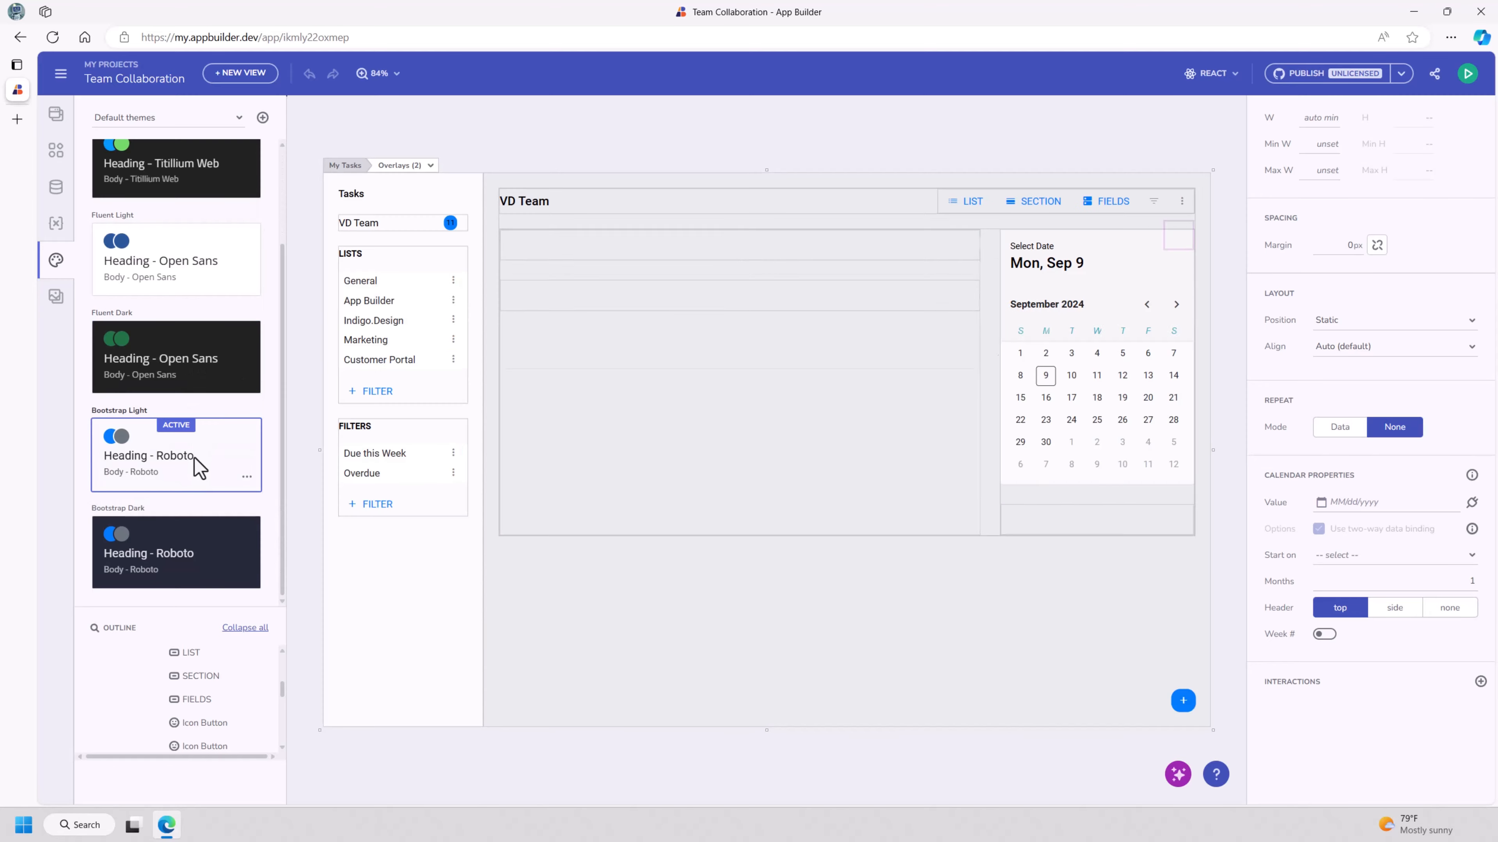
left_click(192, 551)
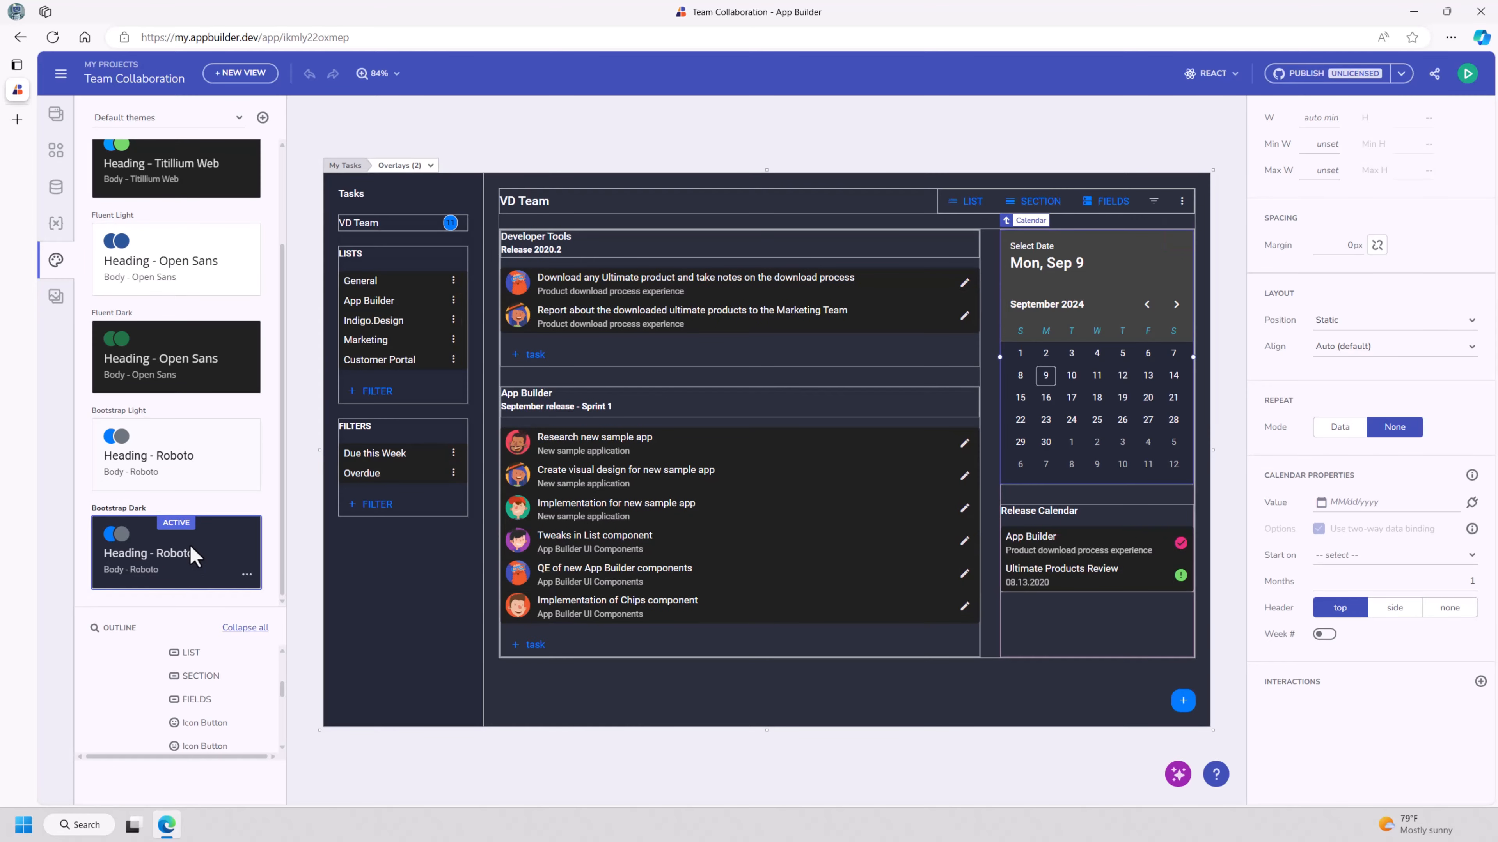
left_click(210, 469)
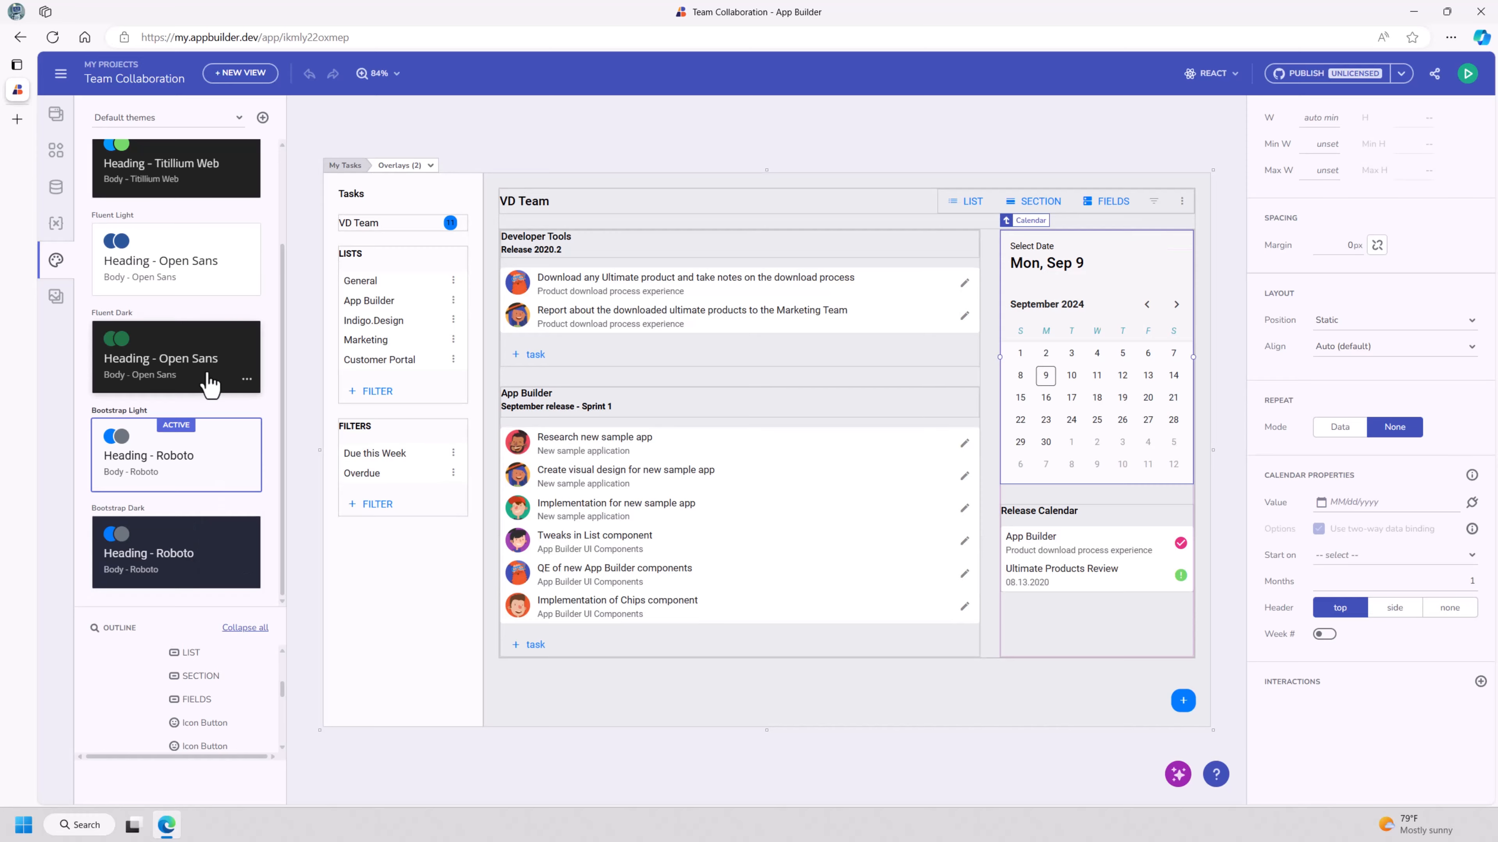
Step: Try the Fluent Dark and Fluent Light default themes on the app and open the options for Fluent Light
left_click(209, 384)
left_click(202, 269)
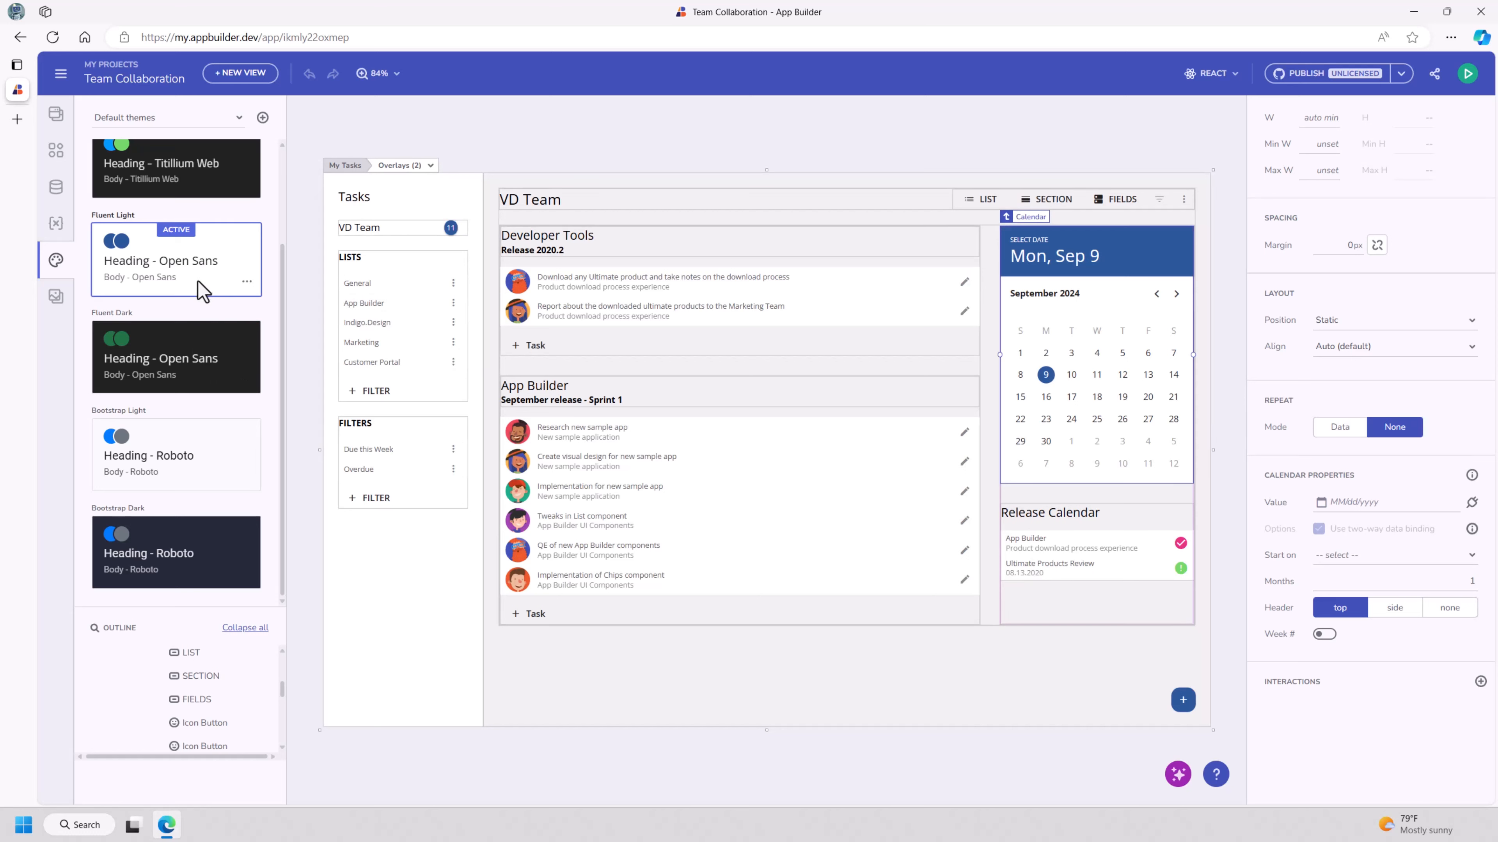
left_click(247, 281)
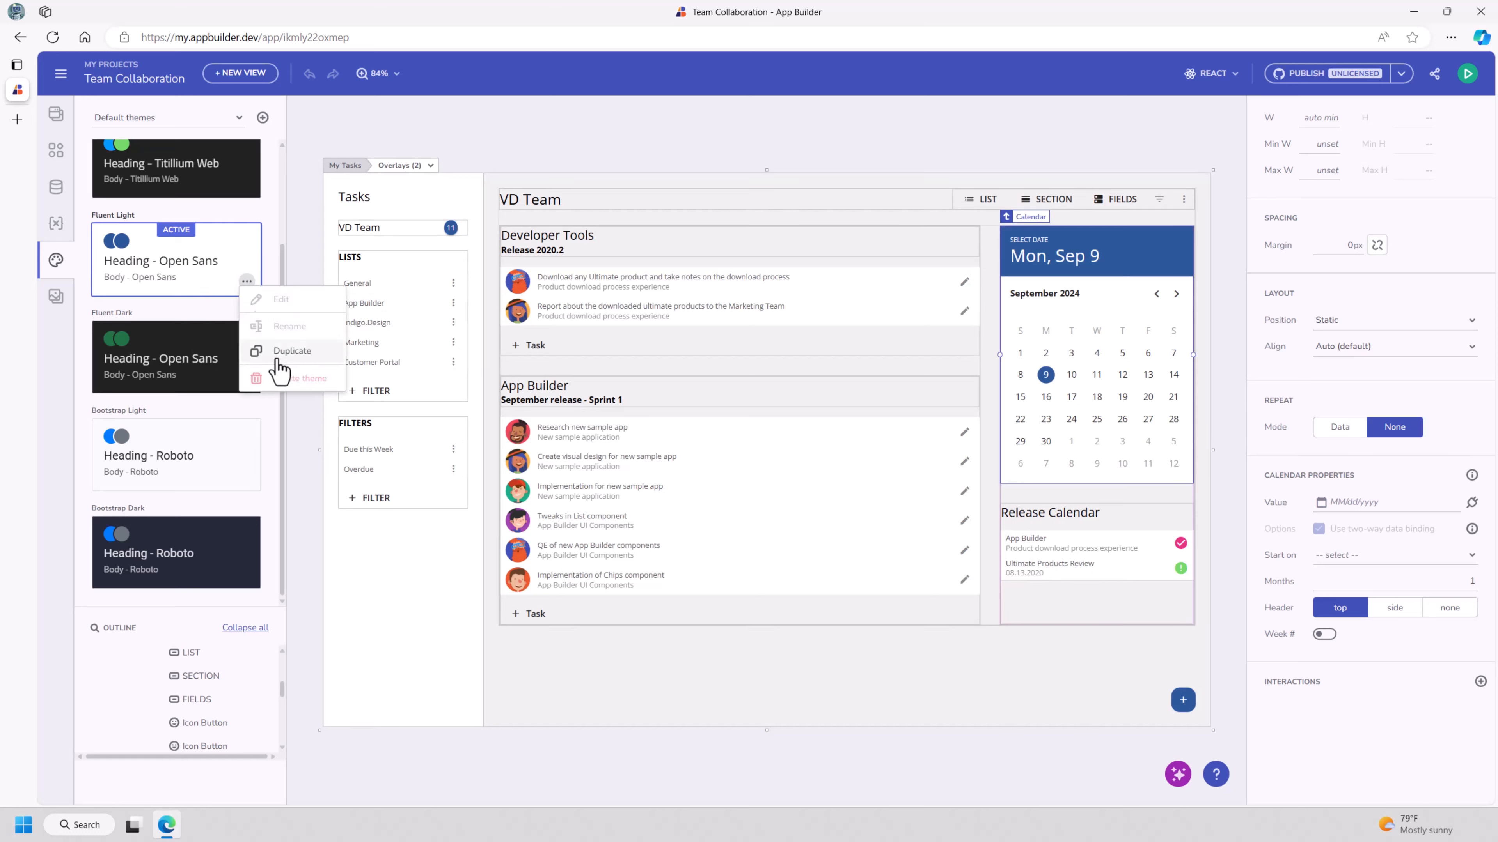
Step: Switch to the custom themes and try Material Light - Copy, the dark Titillium Web theme, HR Dashboard and Inventory Management
left_click(220, 119)
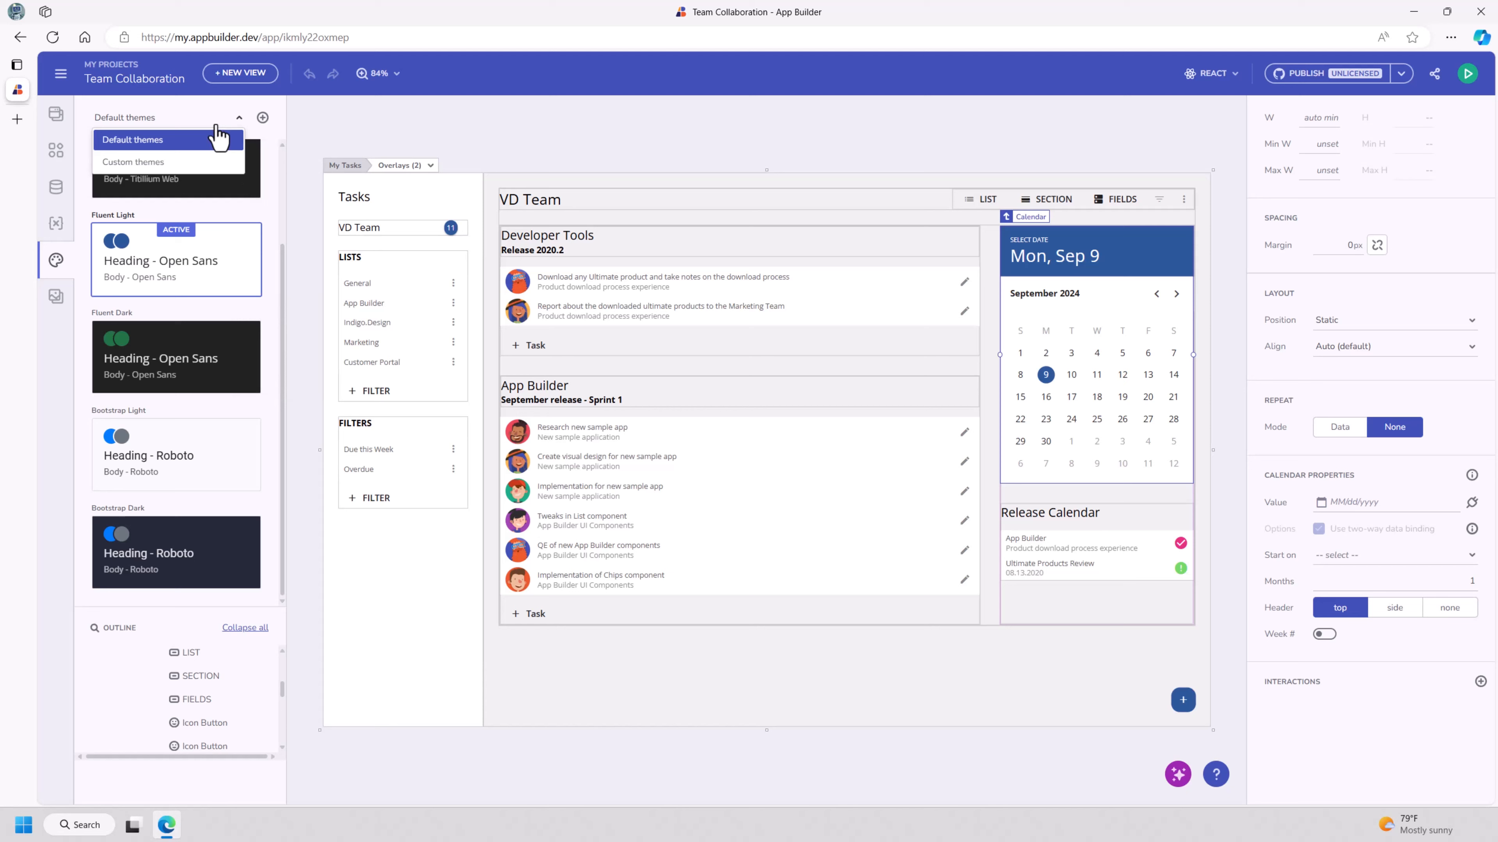
left_click(170, 168)
left_click(200, 216)
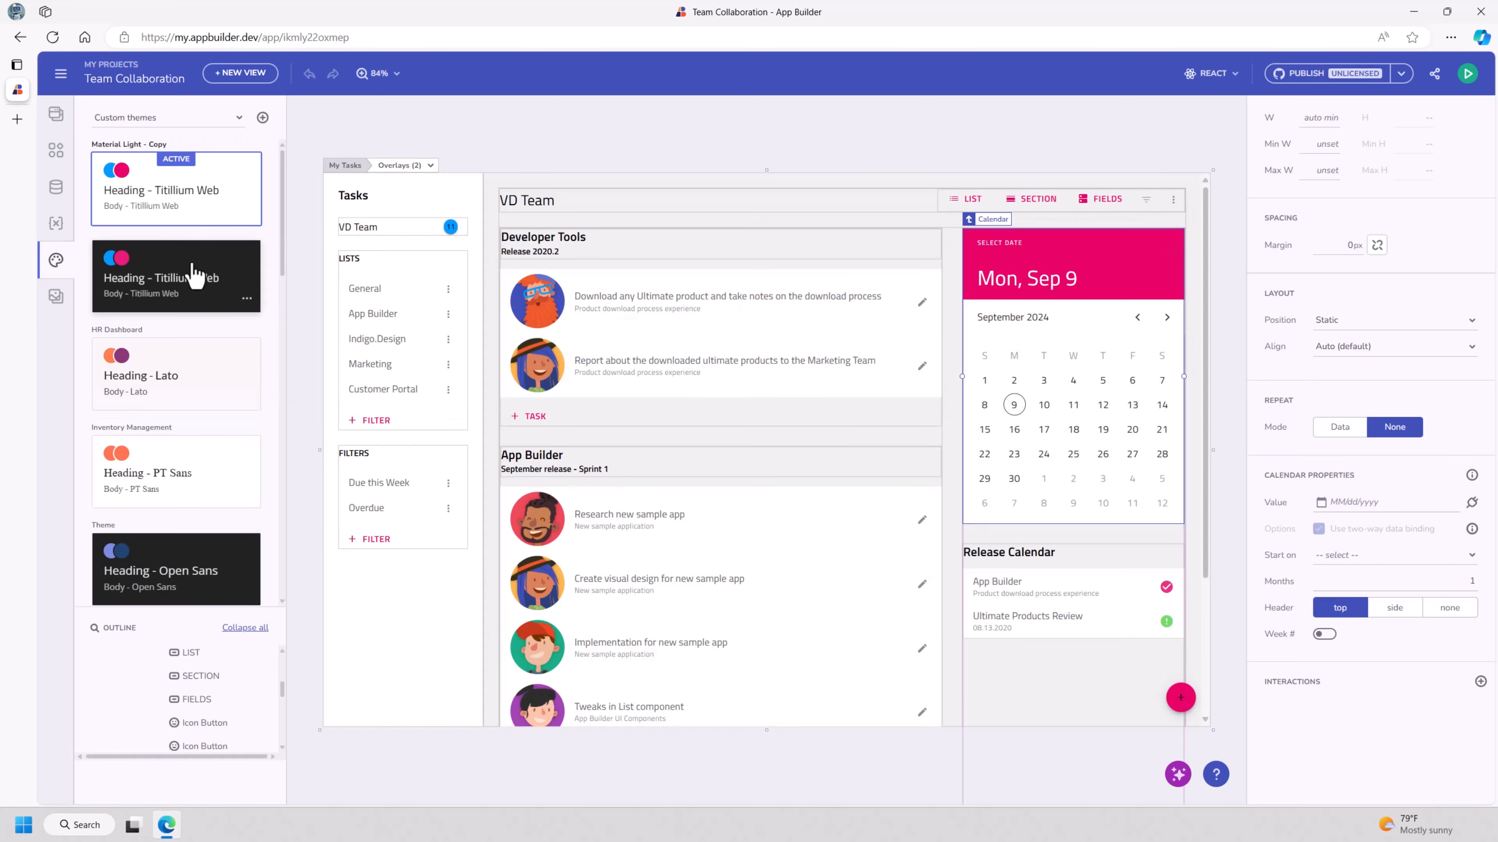
left_click(194, 275)
left_click(185, 381)
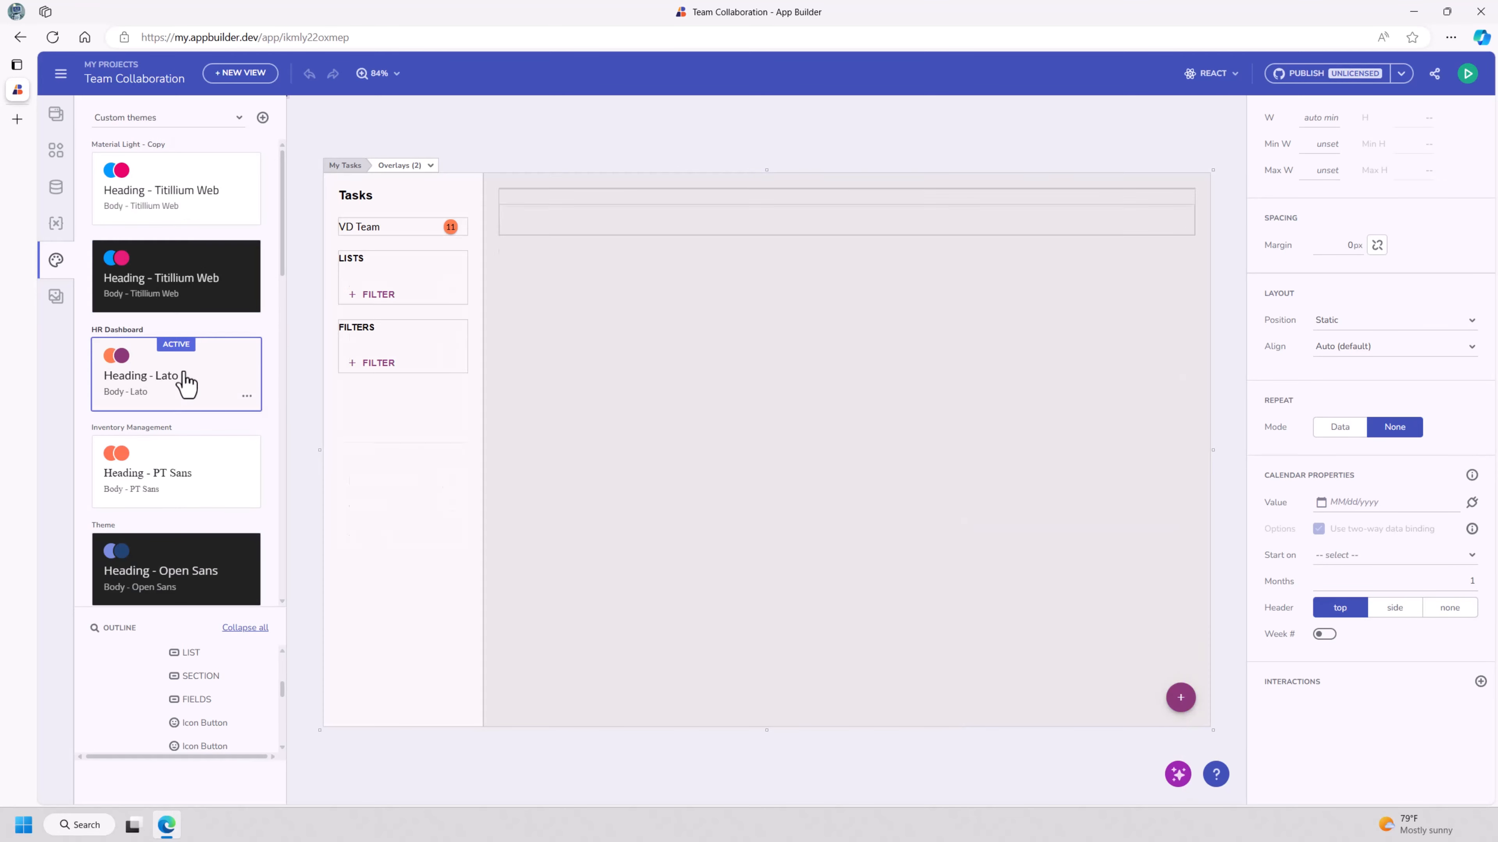
left_click(171, 475)
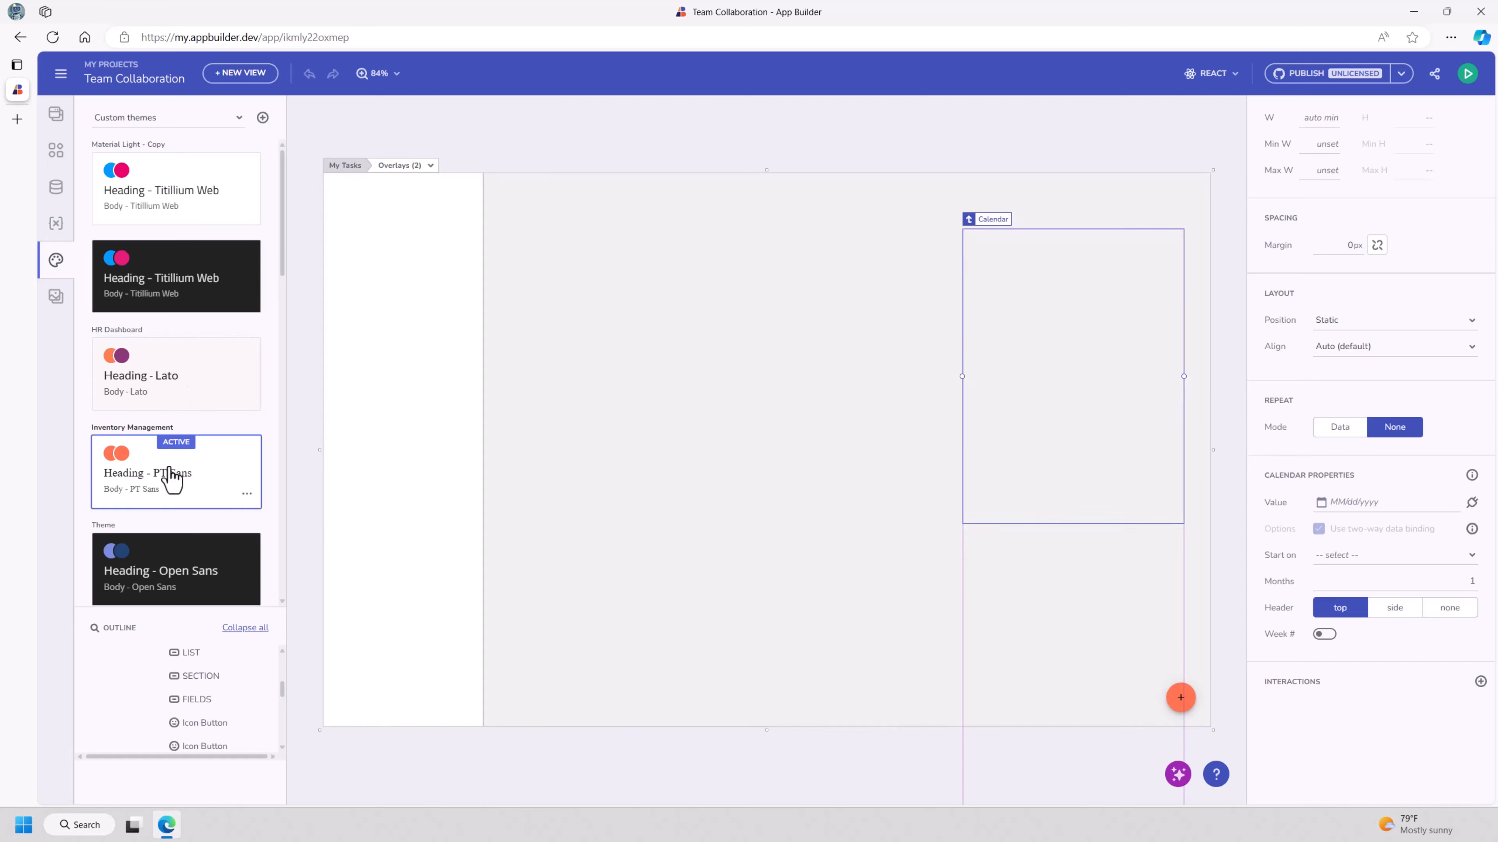
Step: Try the CRM App, WebinarTheme01 and dark Open Sans custom themes, and reapply Inventory Management to the app
scroll(154, 478, "down", 3)
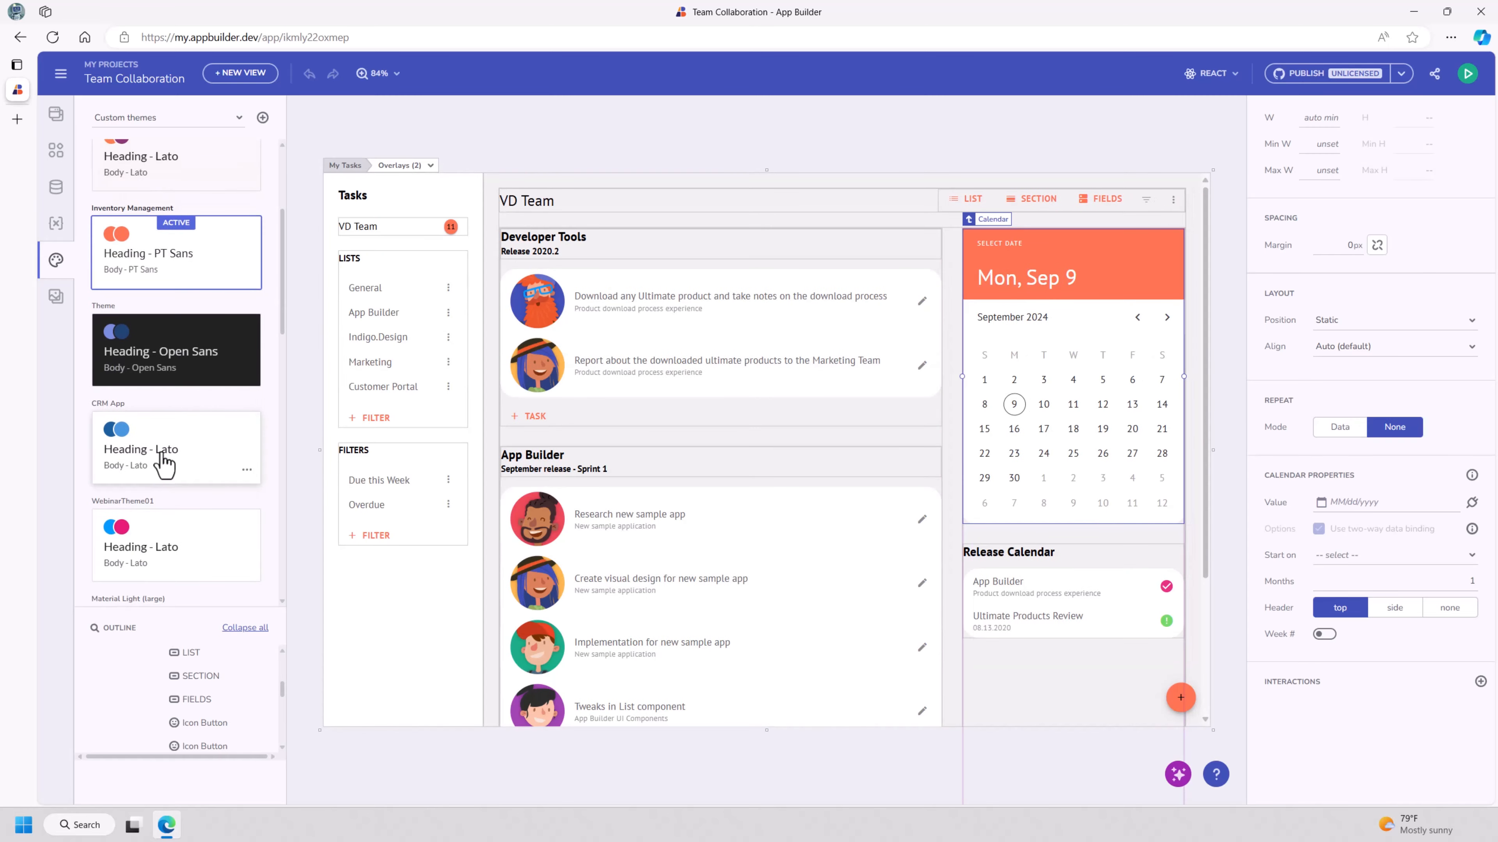
left_click(165, 463)
left_click(151, 539)
left_click(167, 461)
left_click(177, 383)
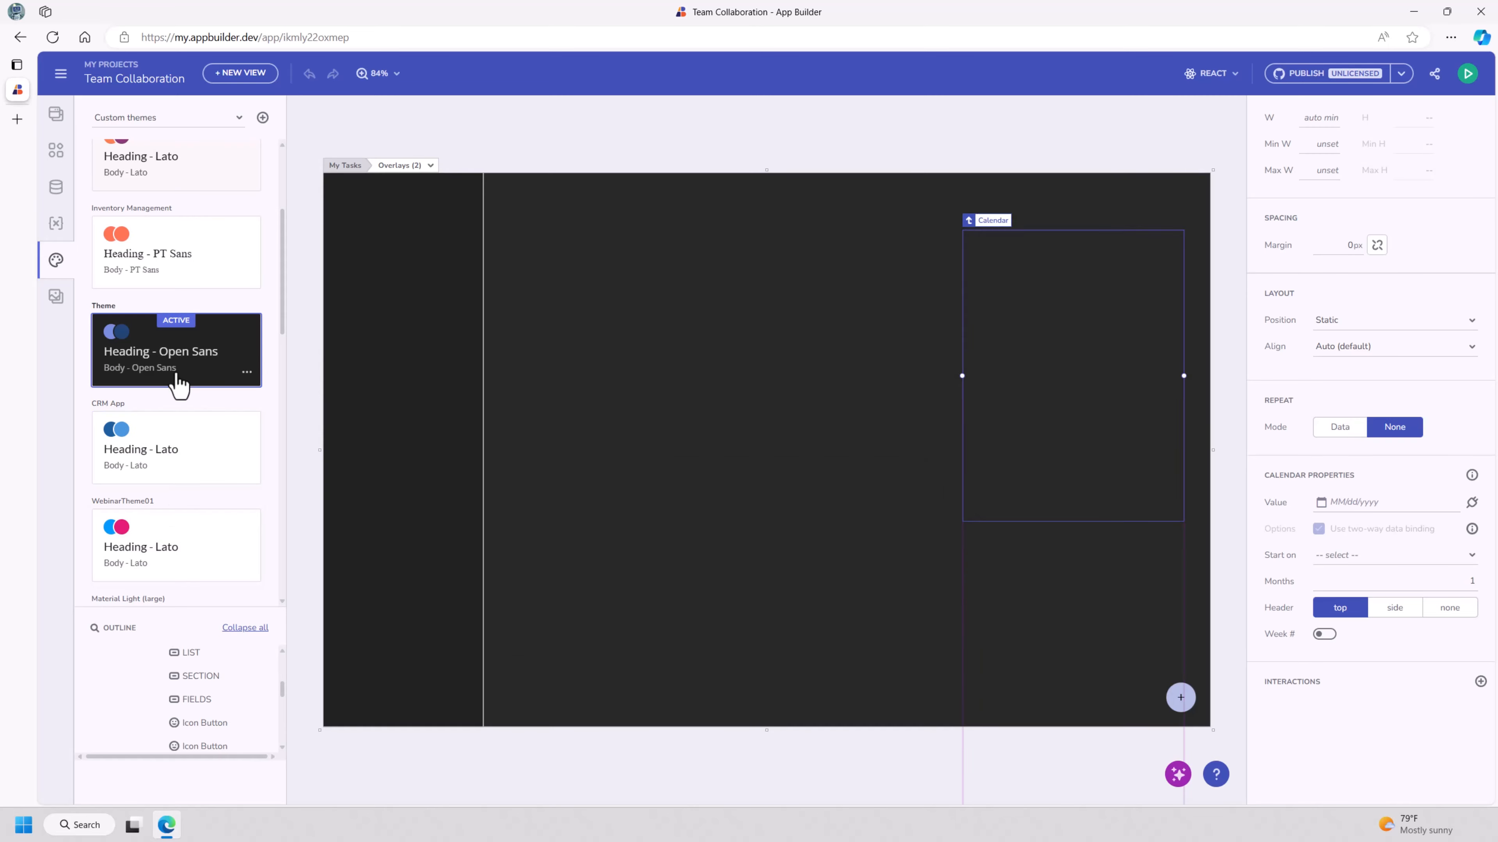
left_click(173, 272)
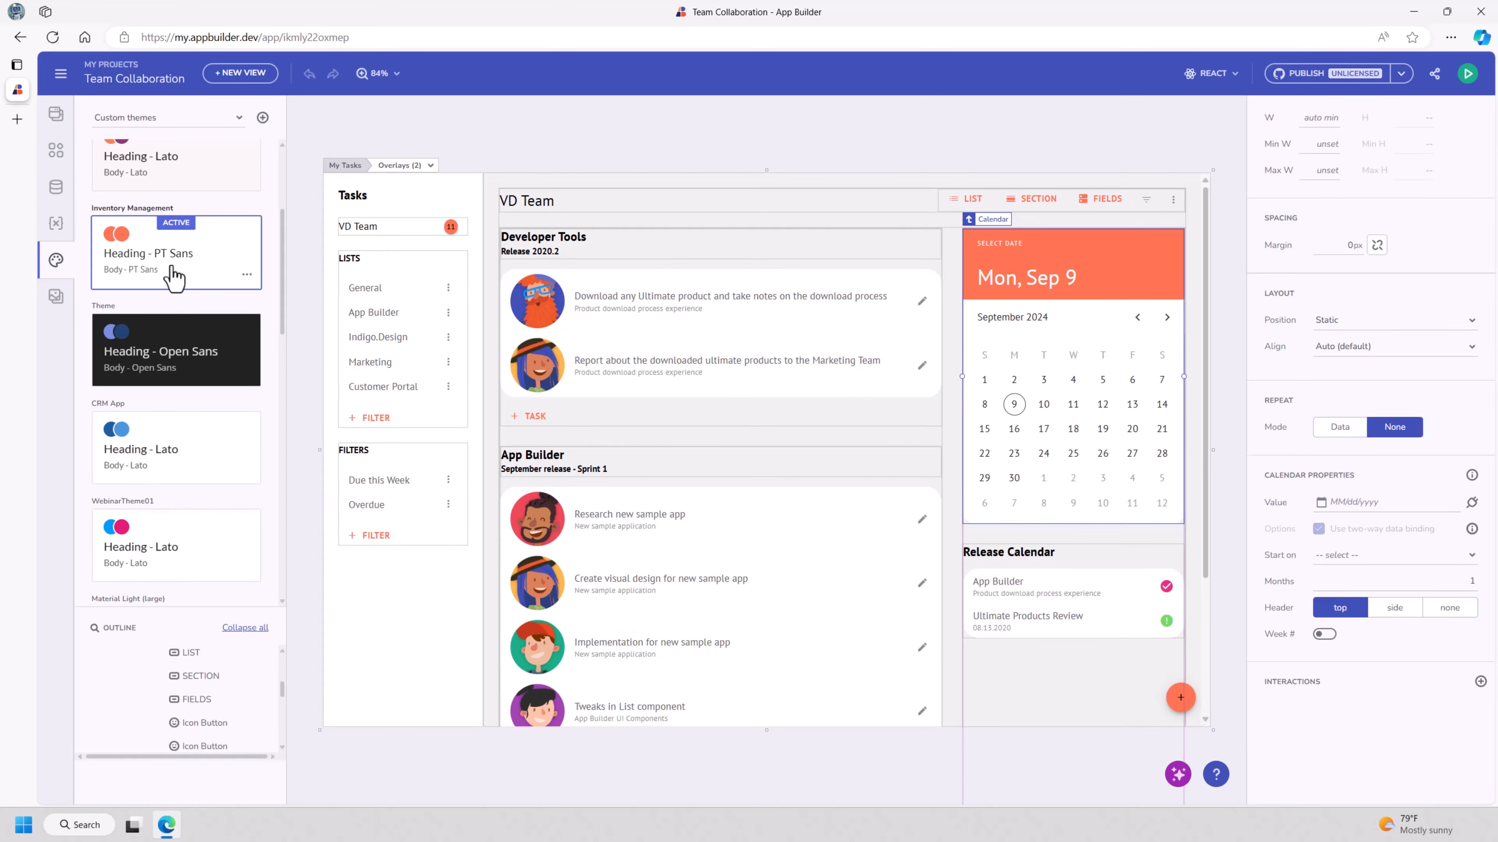
Step: Review the Inventory Management theme's color, typography and base font settings in the theme editor, and close it without saving
left_click(246, 274)
left_click(270, 302)
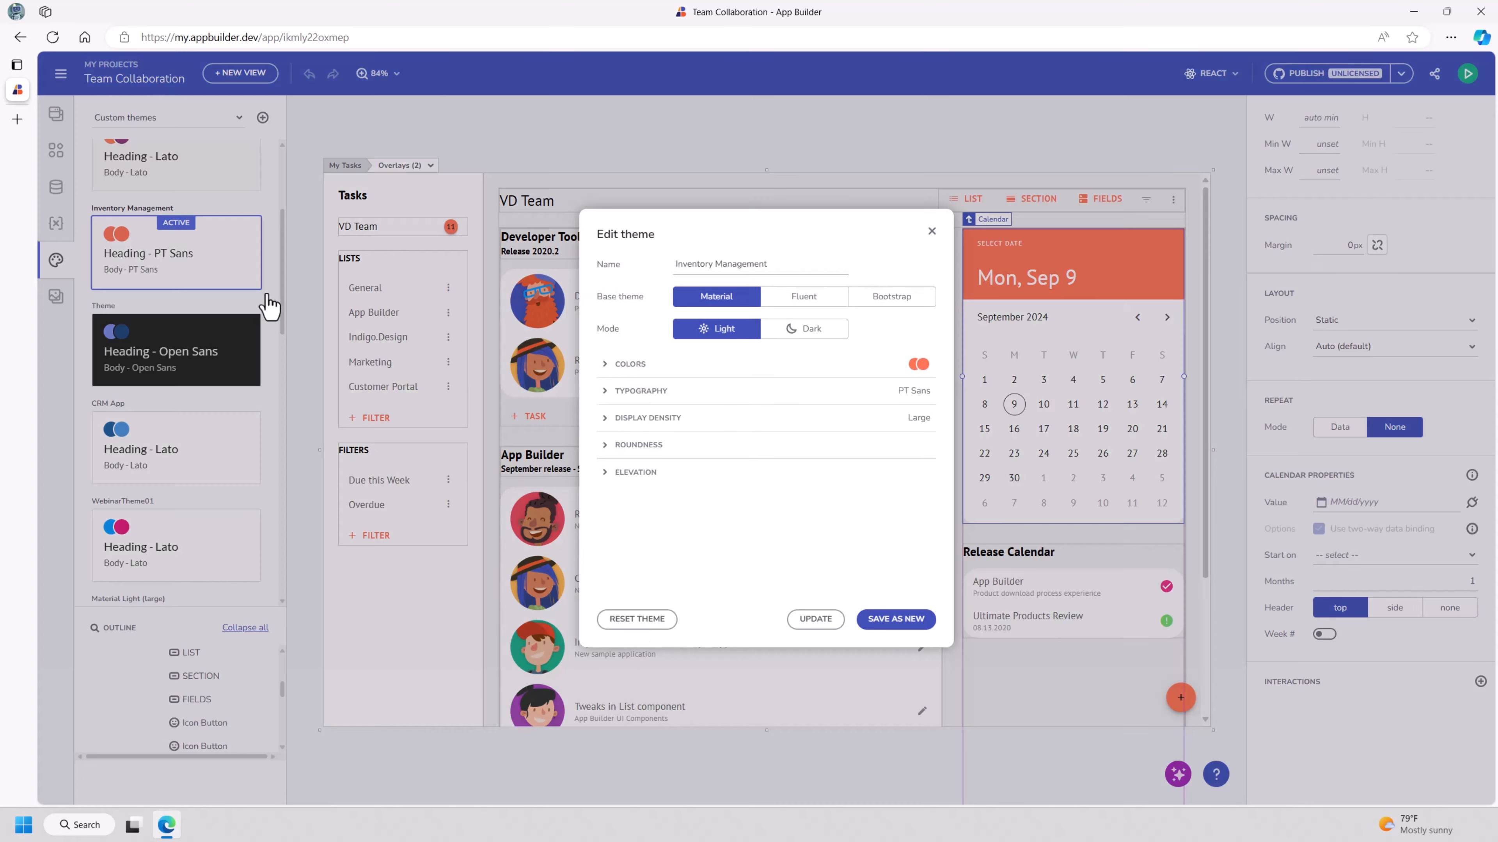
left_click(613, 365)
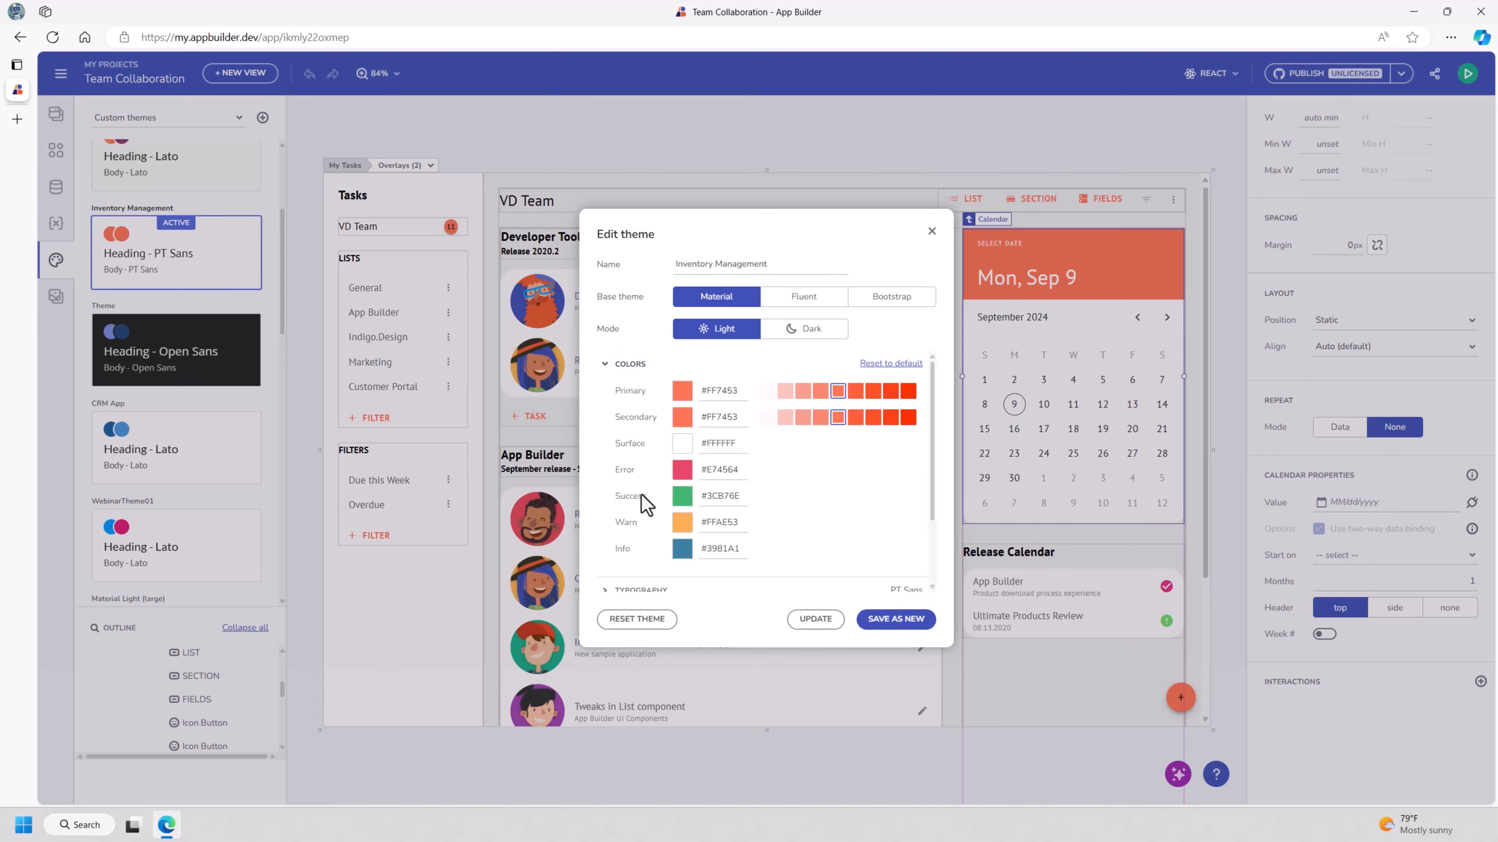
scroll(647, 504, "down", 2)
left_click(608, 504)
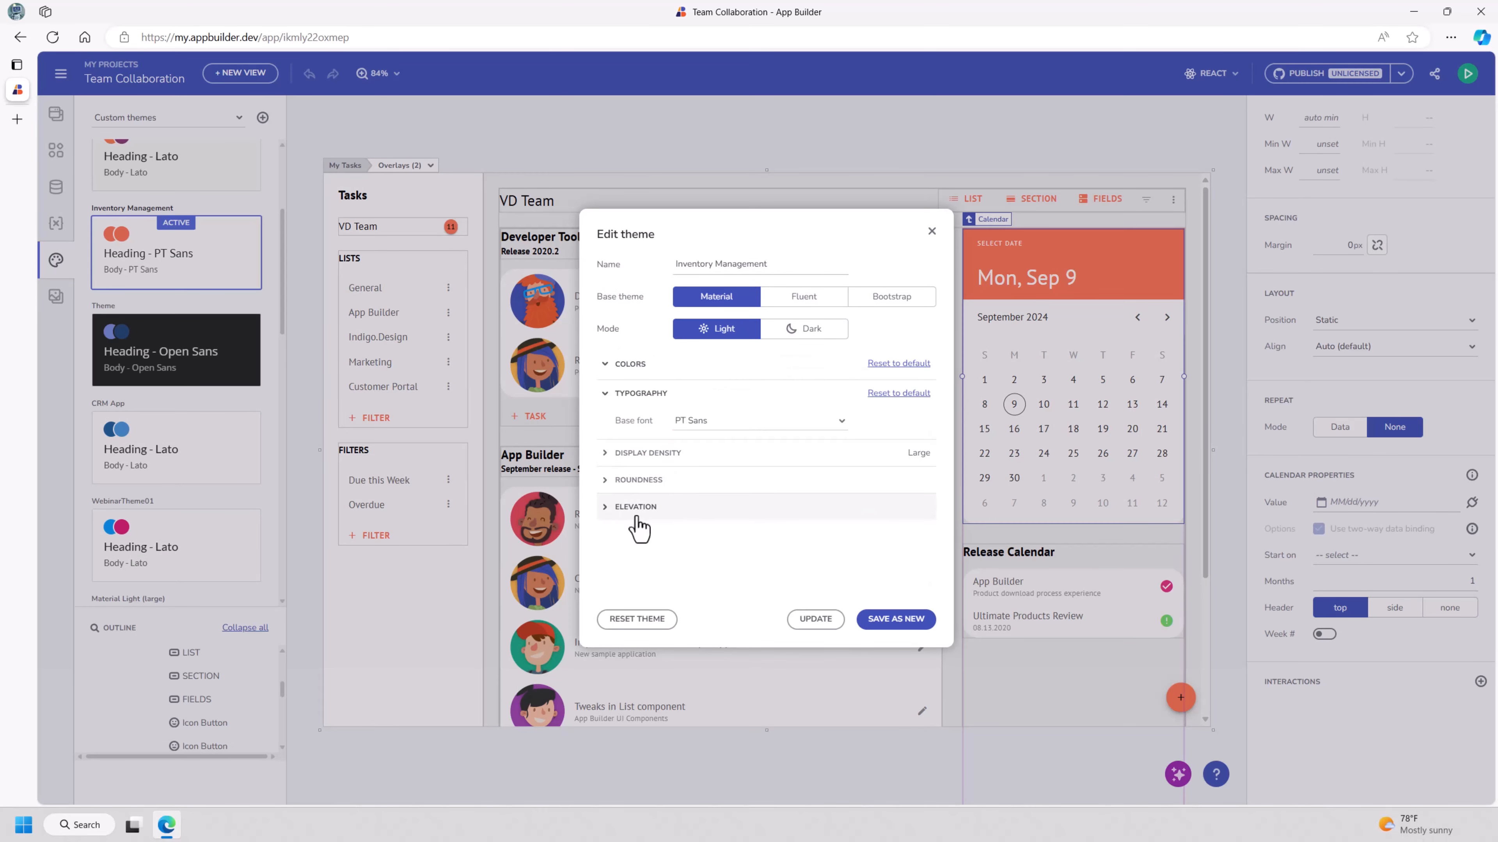
left_click(796, 425)
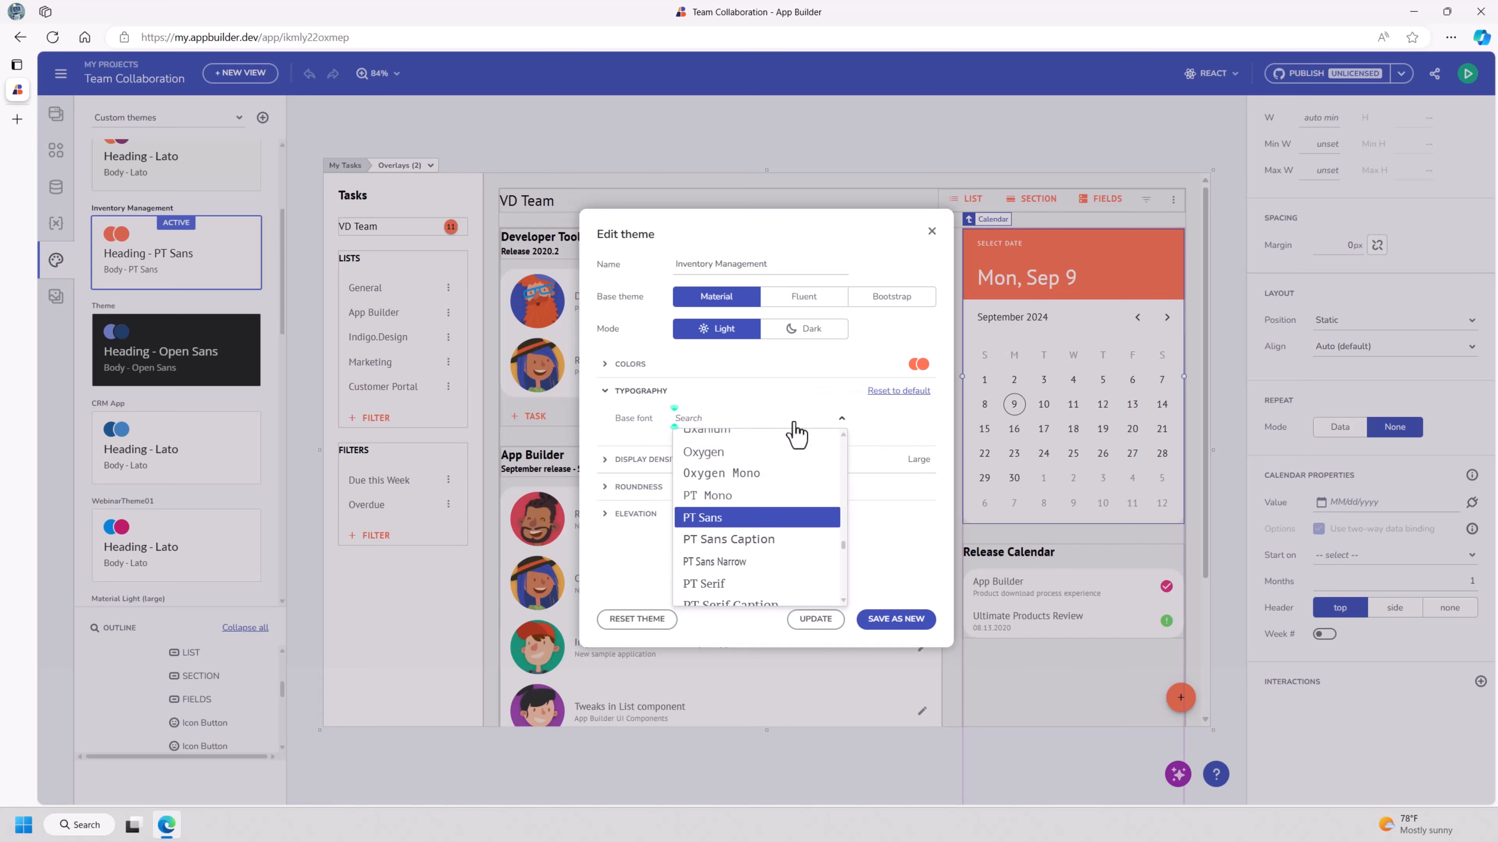
left_click(911, 439)
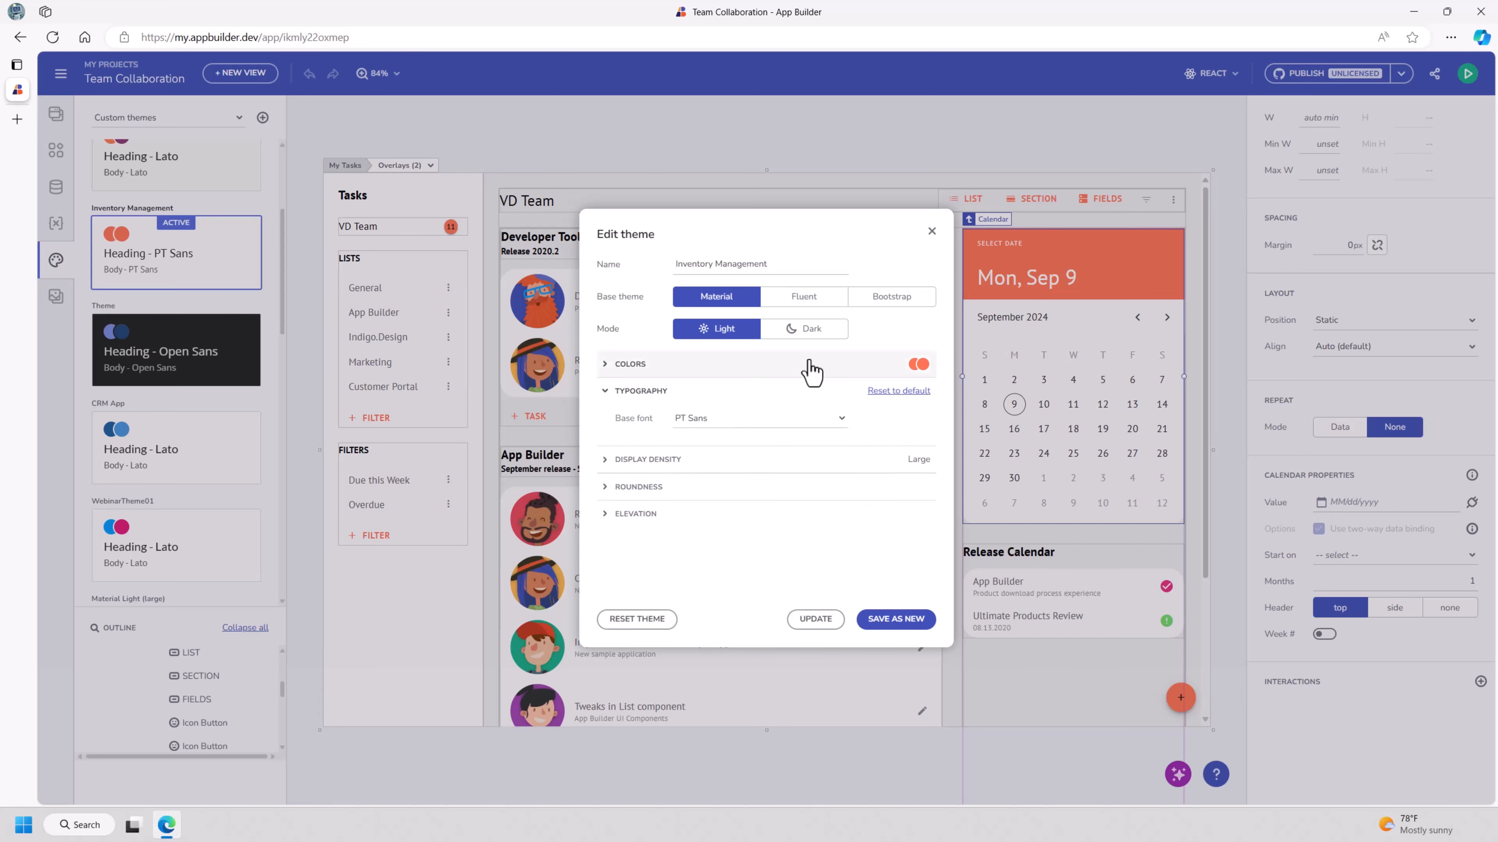
left_click(932, 231)
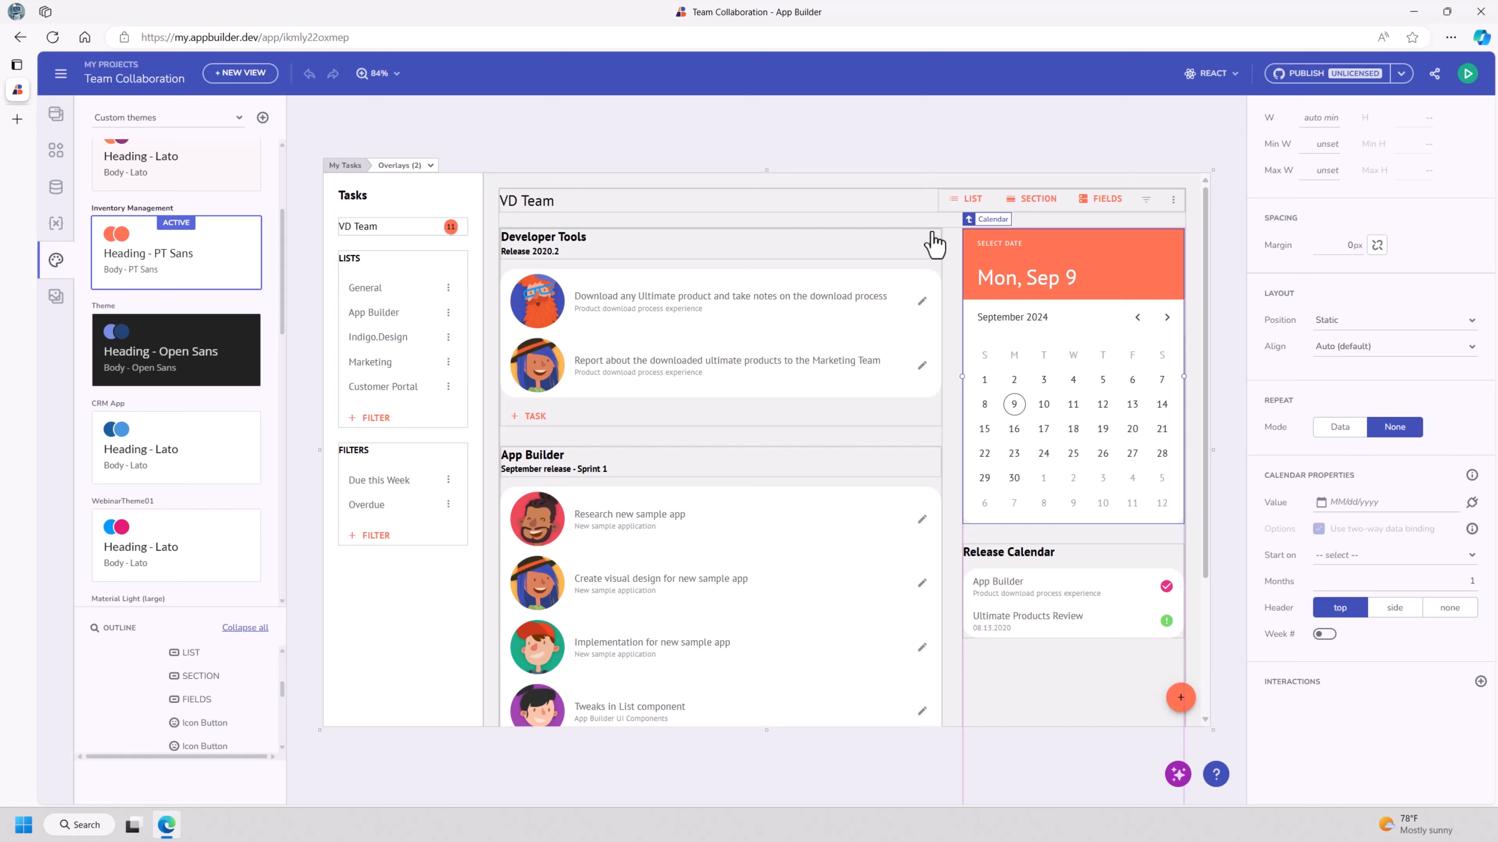
Step: Set the CRM App custom theme as the app's active theme and browse the other custom themes
left_click(165, 454)
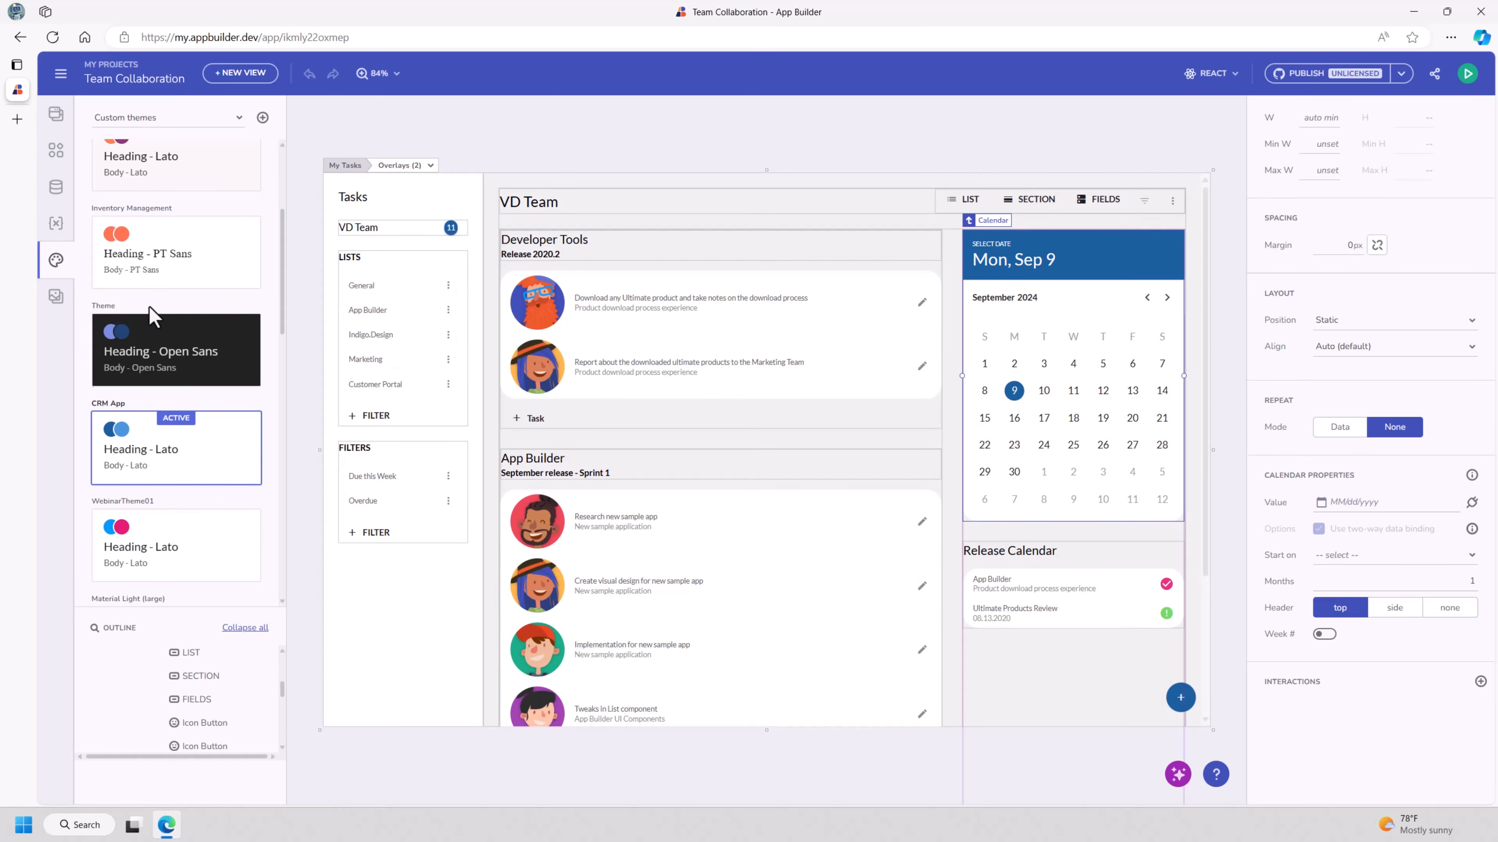
scroll(157, 328, "up", 3)
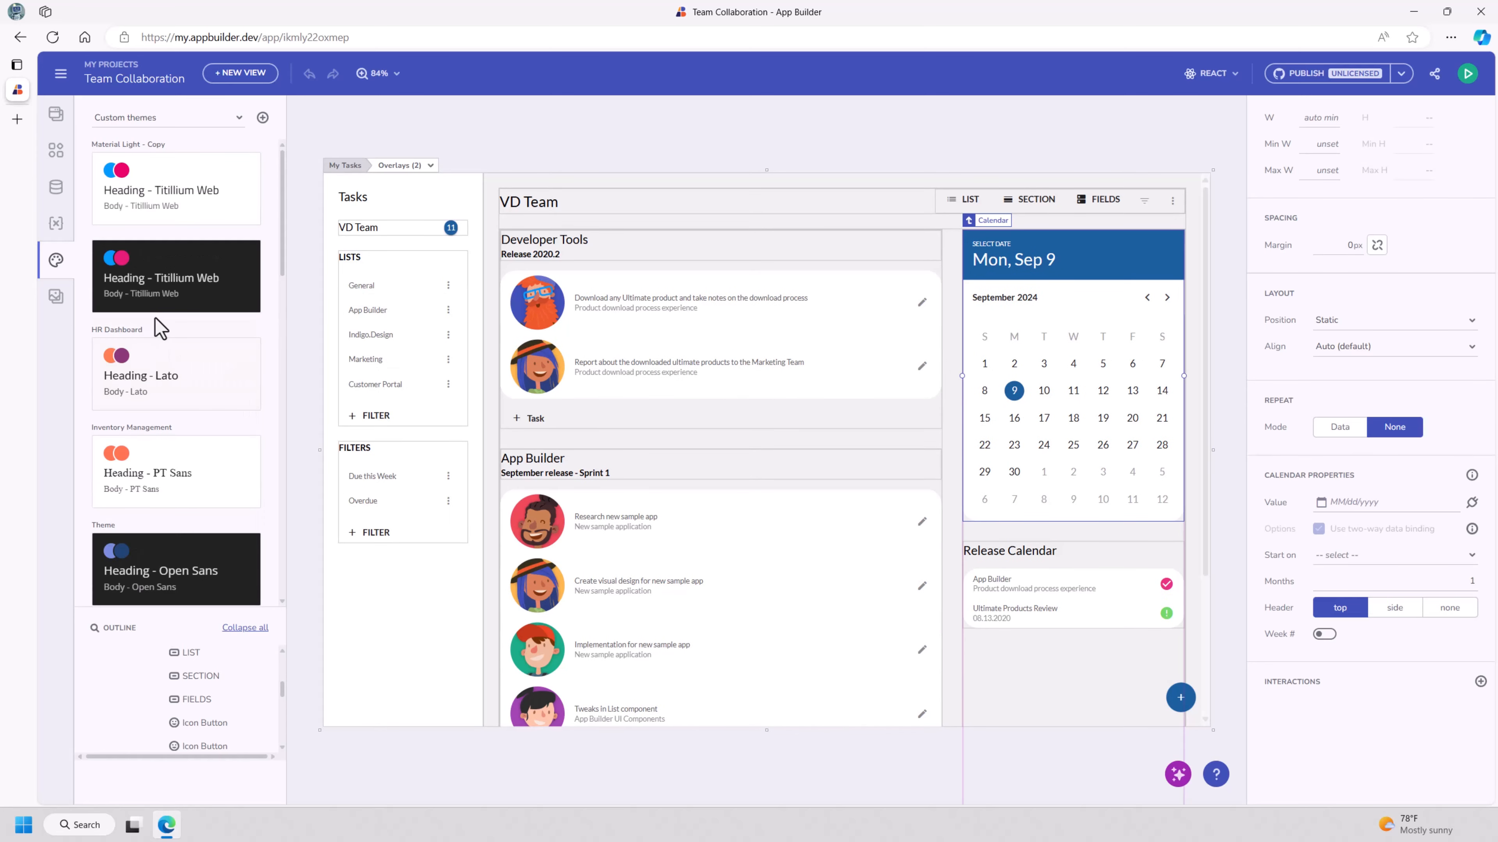
scroll(155, 318, "down", 5)
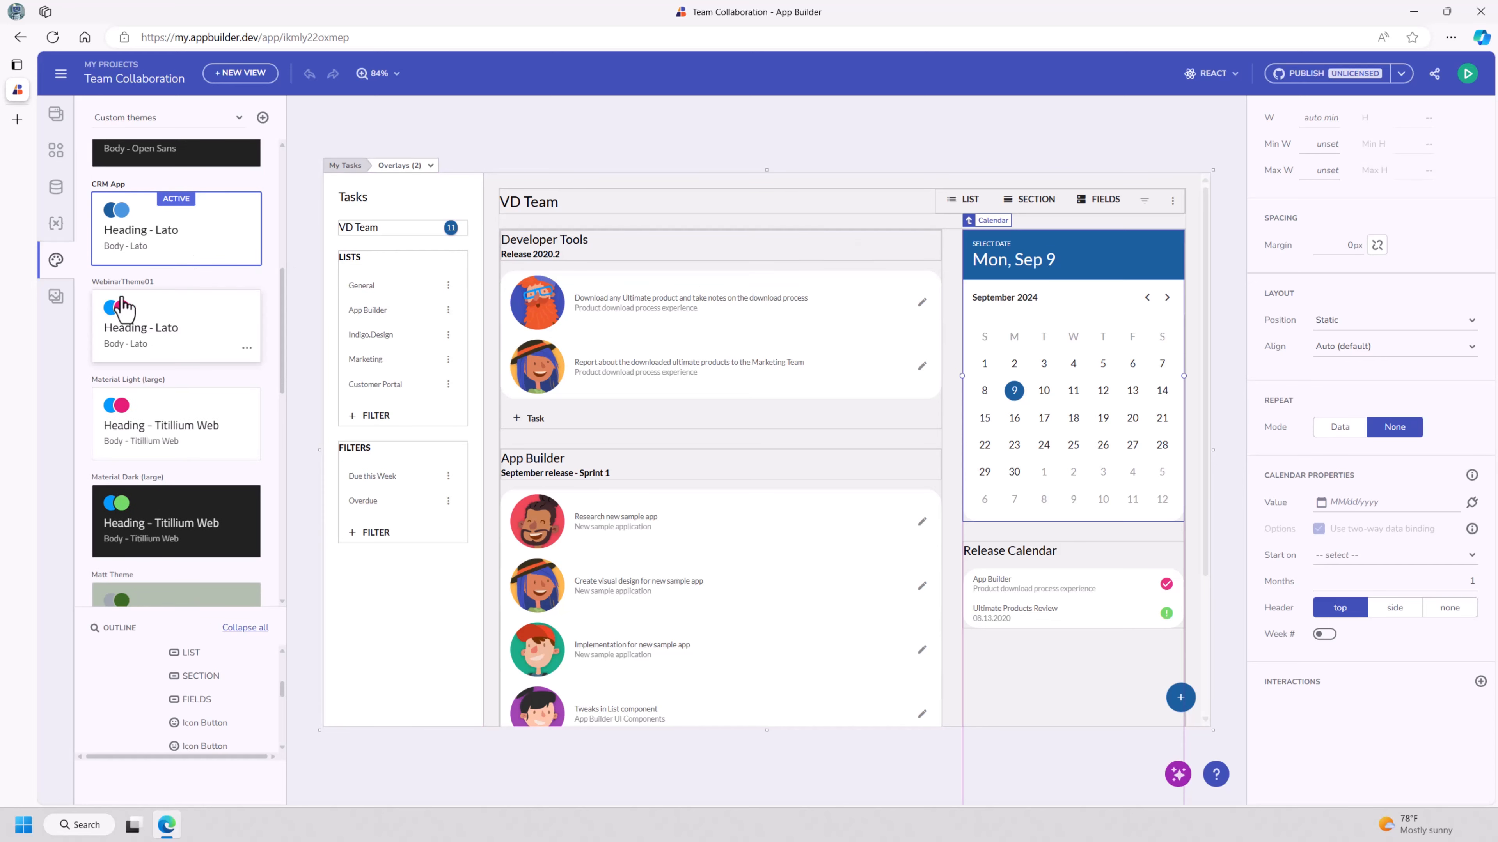
Step: Examine how the active theme looks on the Dashboards, Backlog, Sign In, Create Account and My Tasks views
left_click(56, 114)
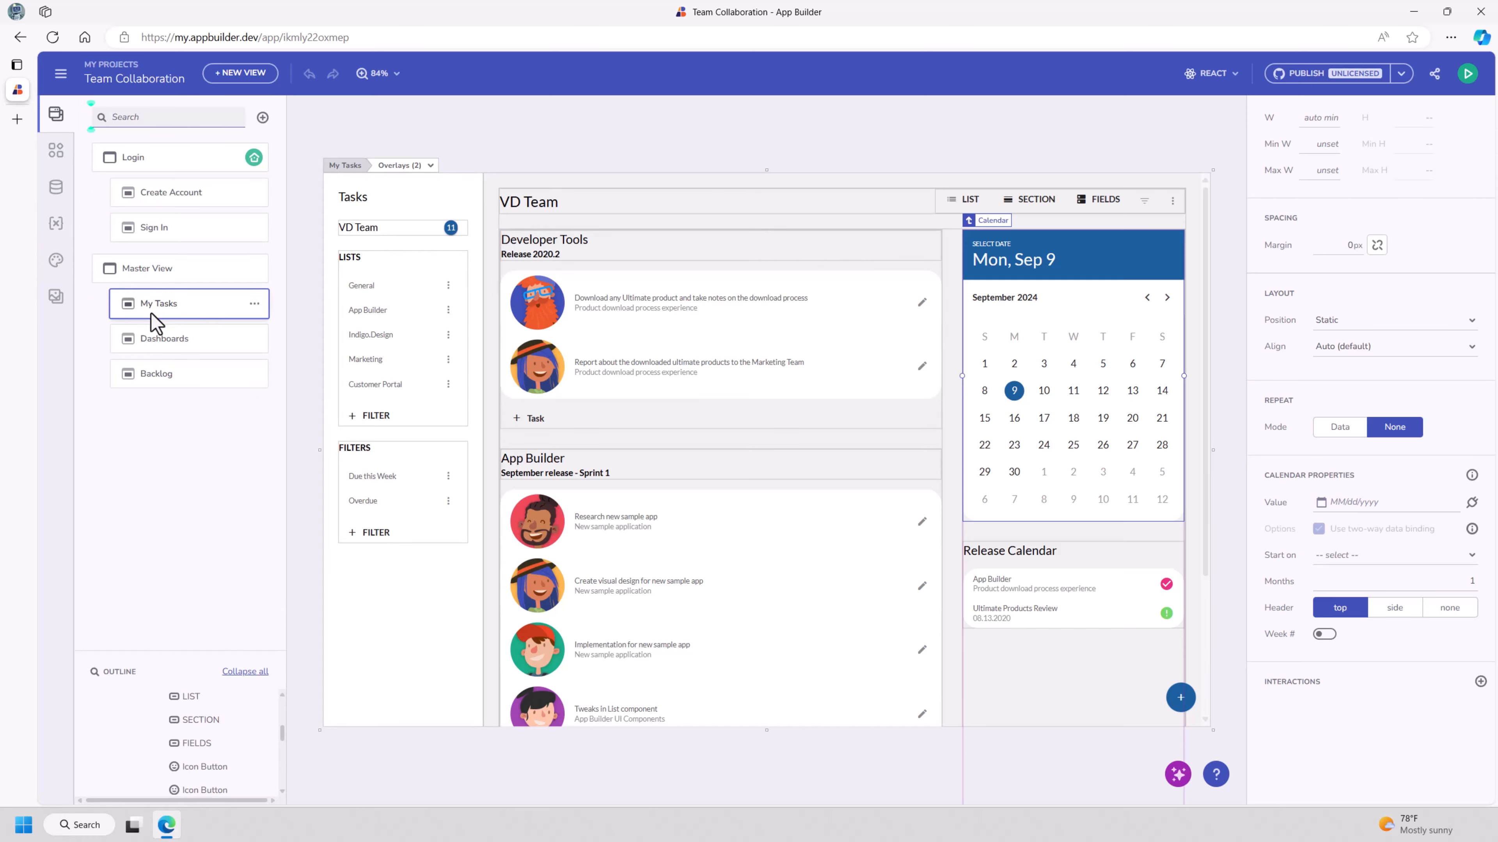
left_click(159, 346)
left_click(155, 376)
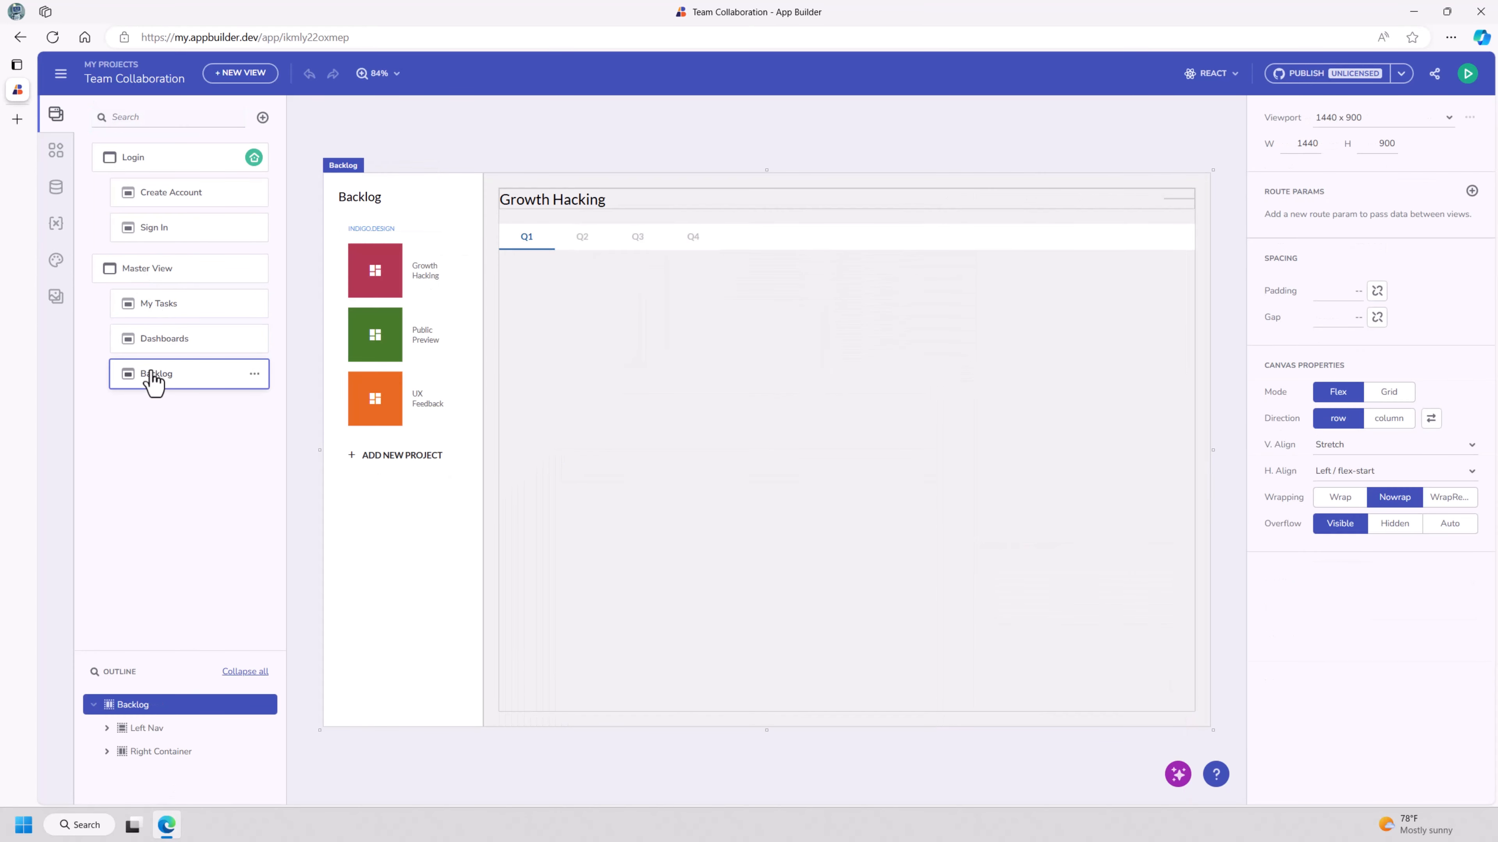
left_click(164, 345)
left_click(171, 229)
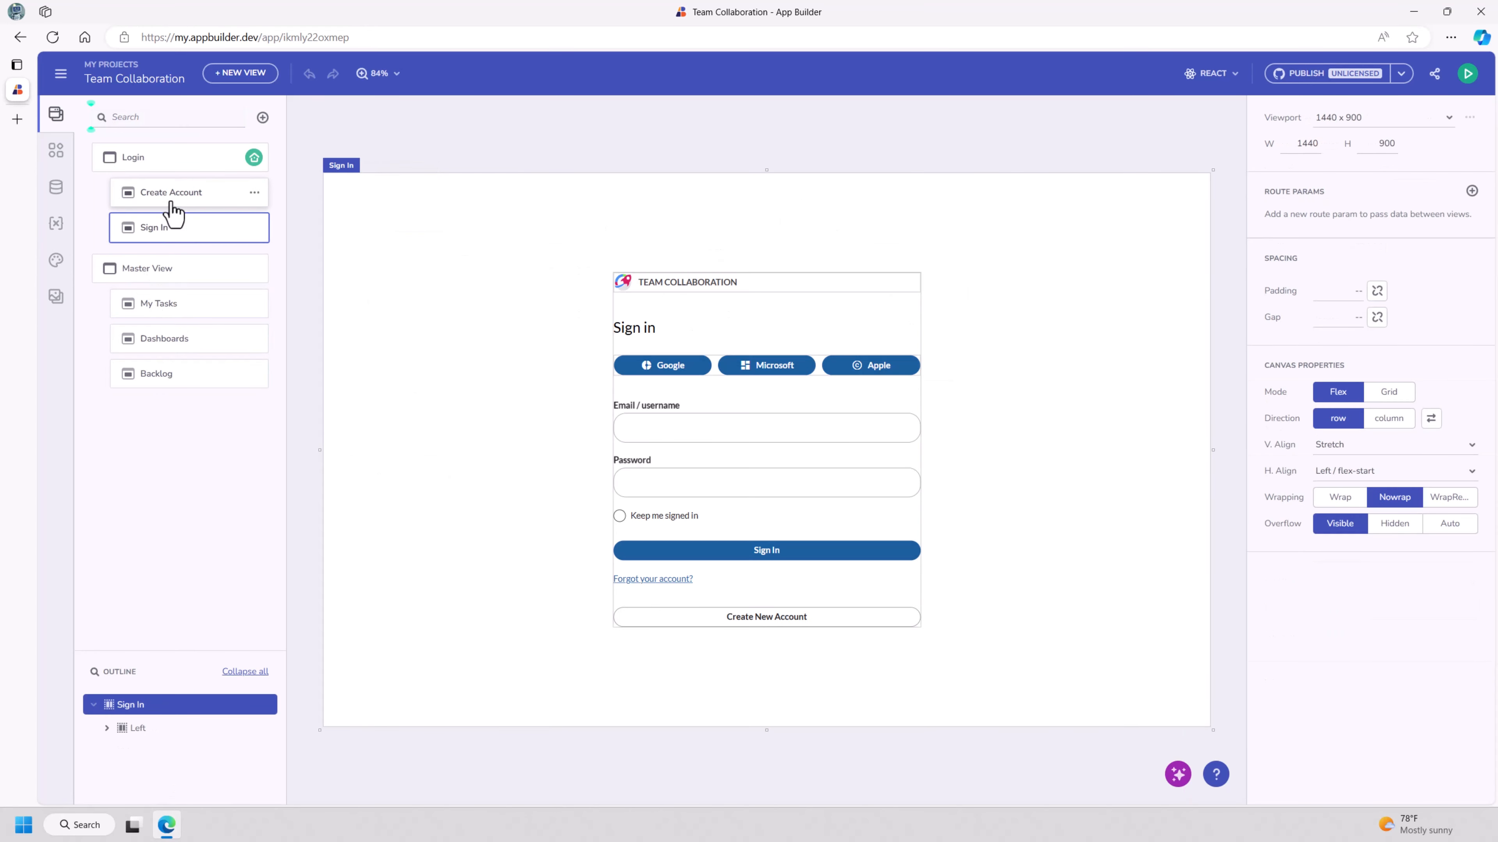
left_click(171, 201)
left_click(168, 342)
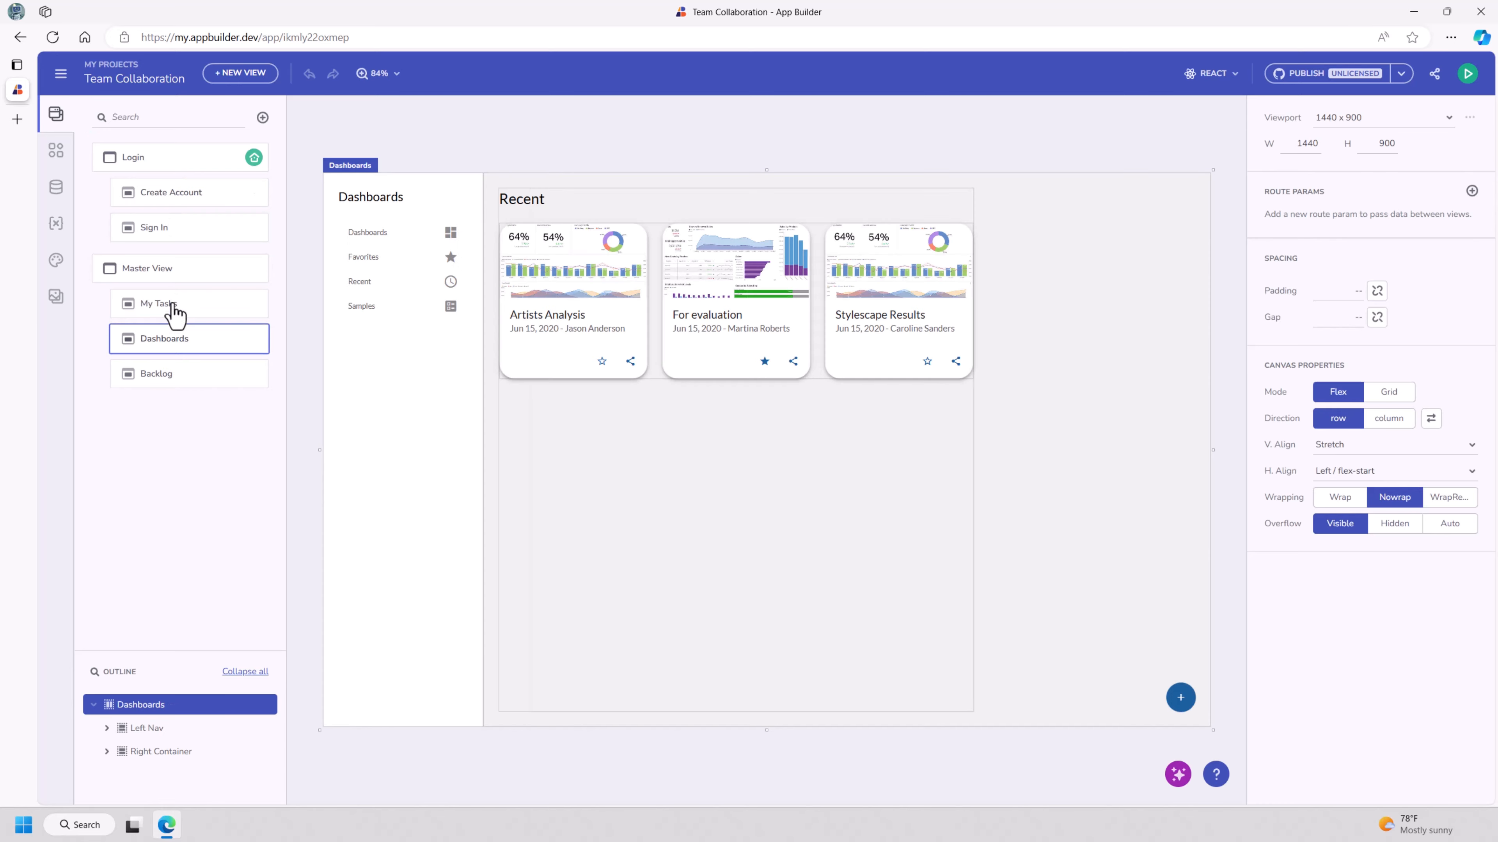
left_click(168, 306)
left_click(168, 375)
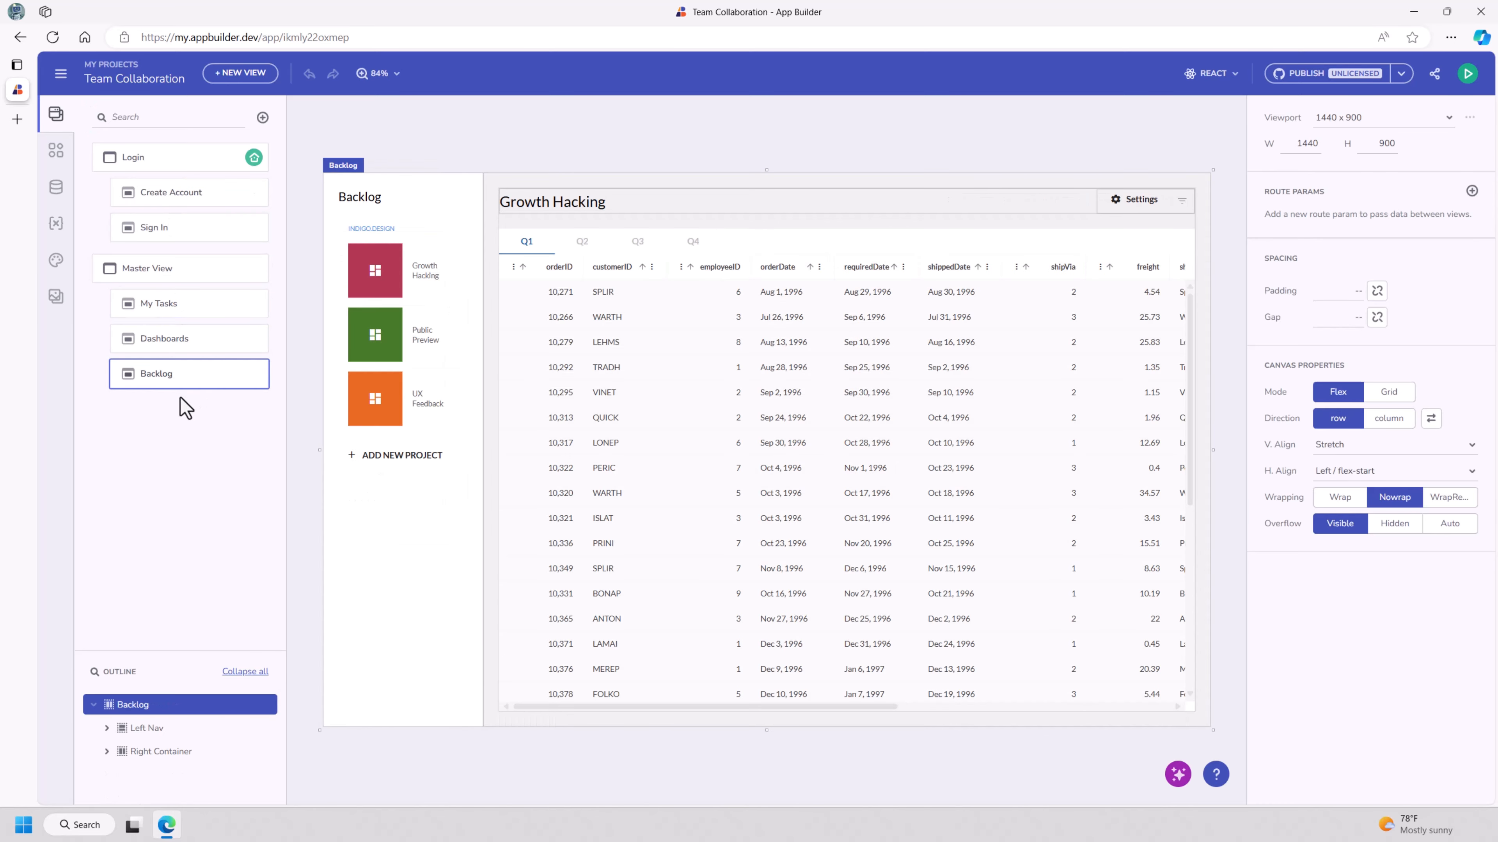
Step: Browse the app's image library from beginning to end and back
left_click(56, 298)
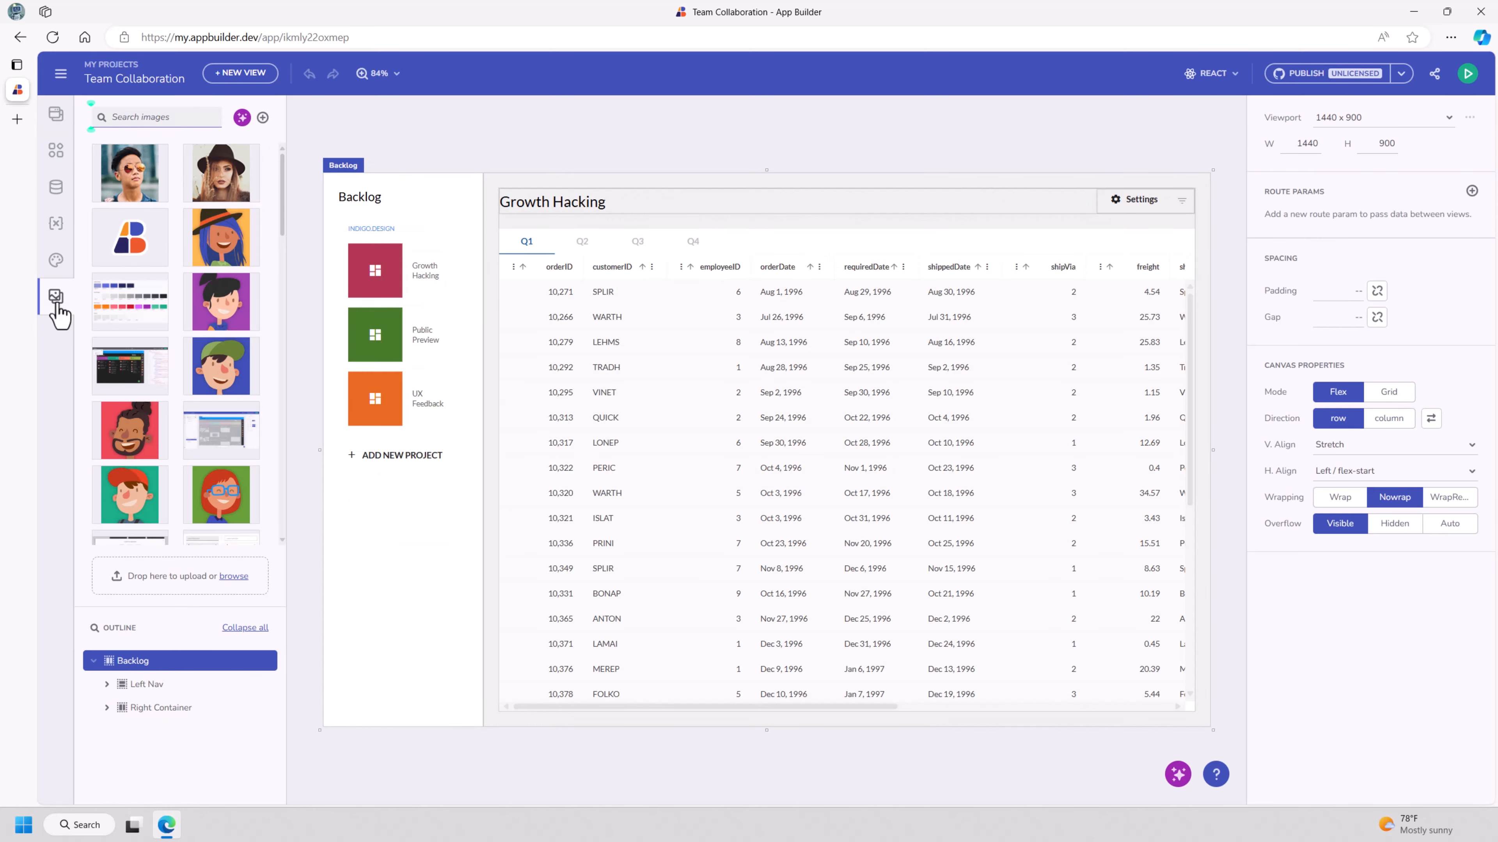
scroll(194, 407, "down", 10)
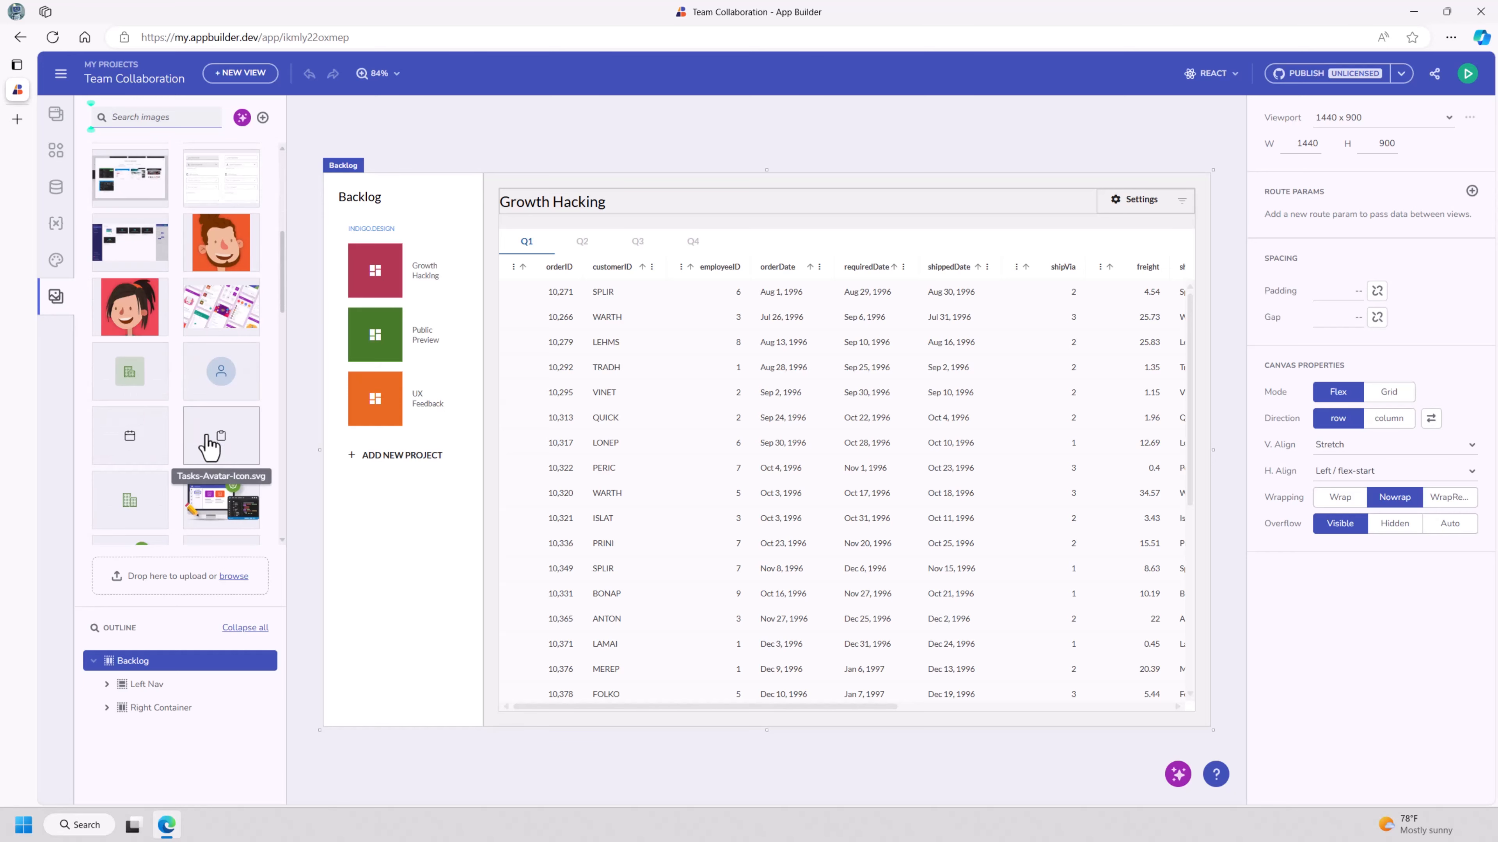
scroll(208, 447, "up", 5)
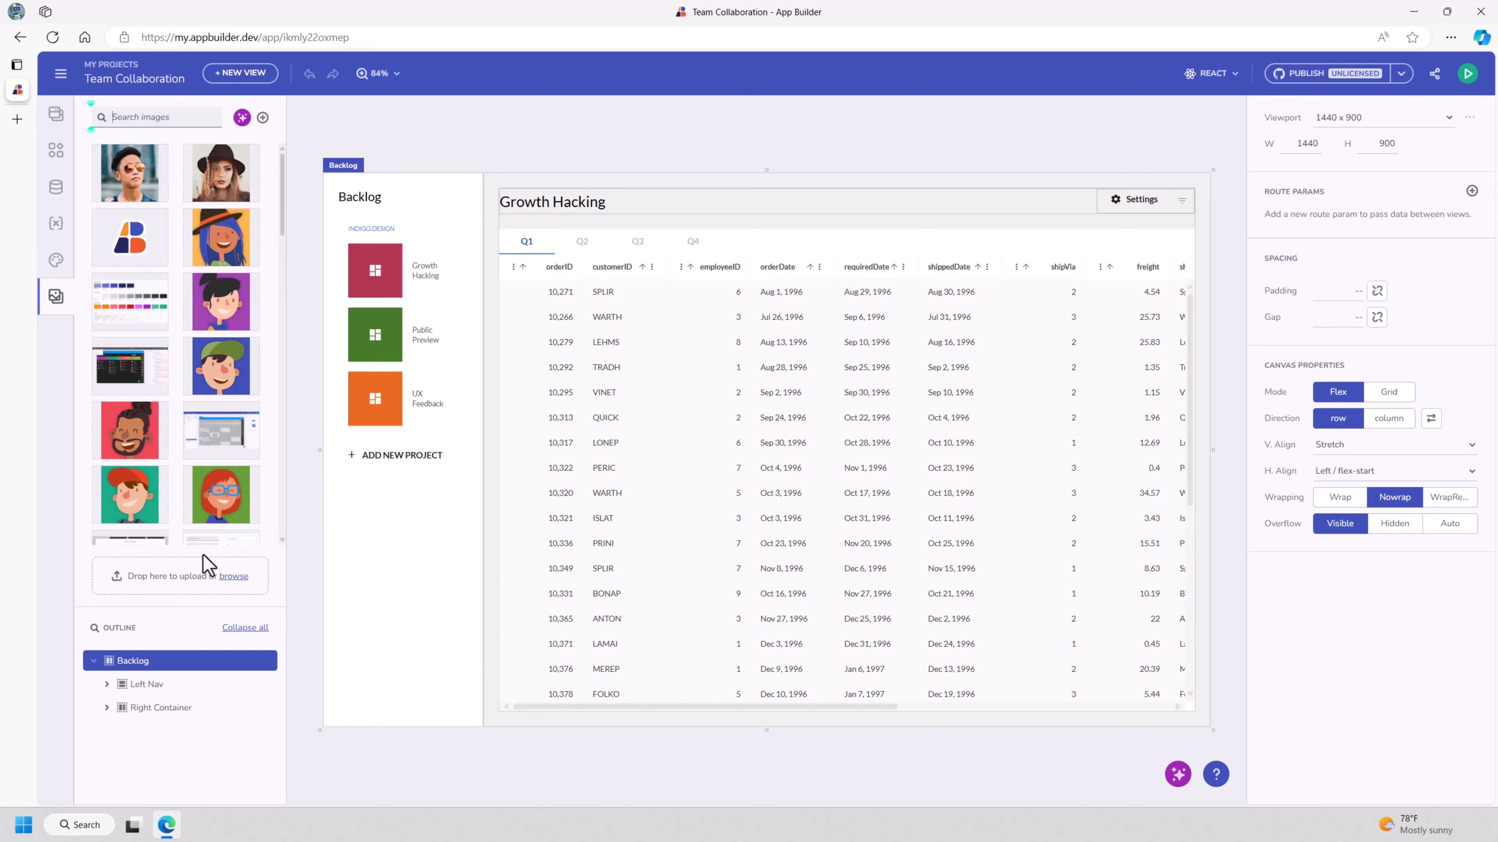
Step: Open the Login view and select the column layout containing the "Keep everyone in the loop!" text and illustration
left_click(56, 116)
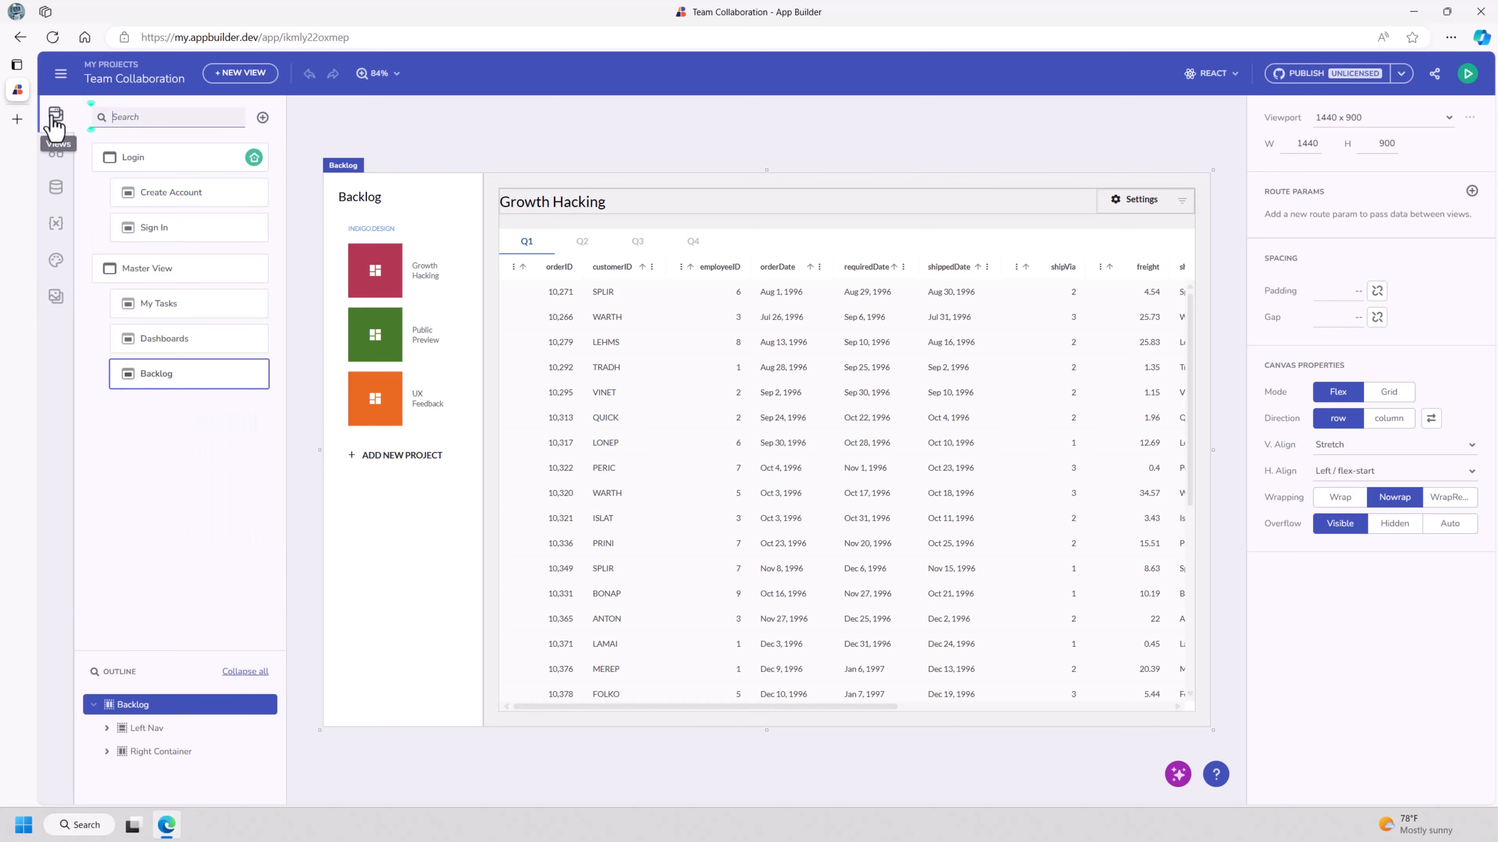
left_click(201, 169)
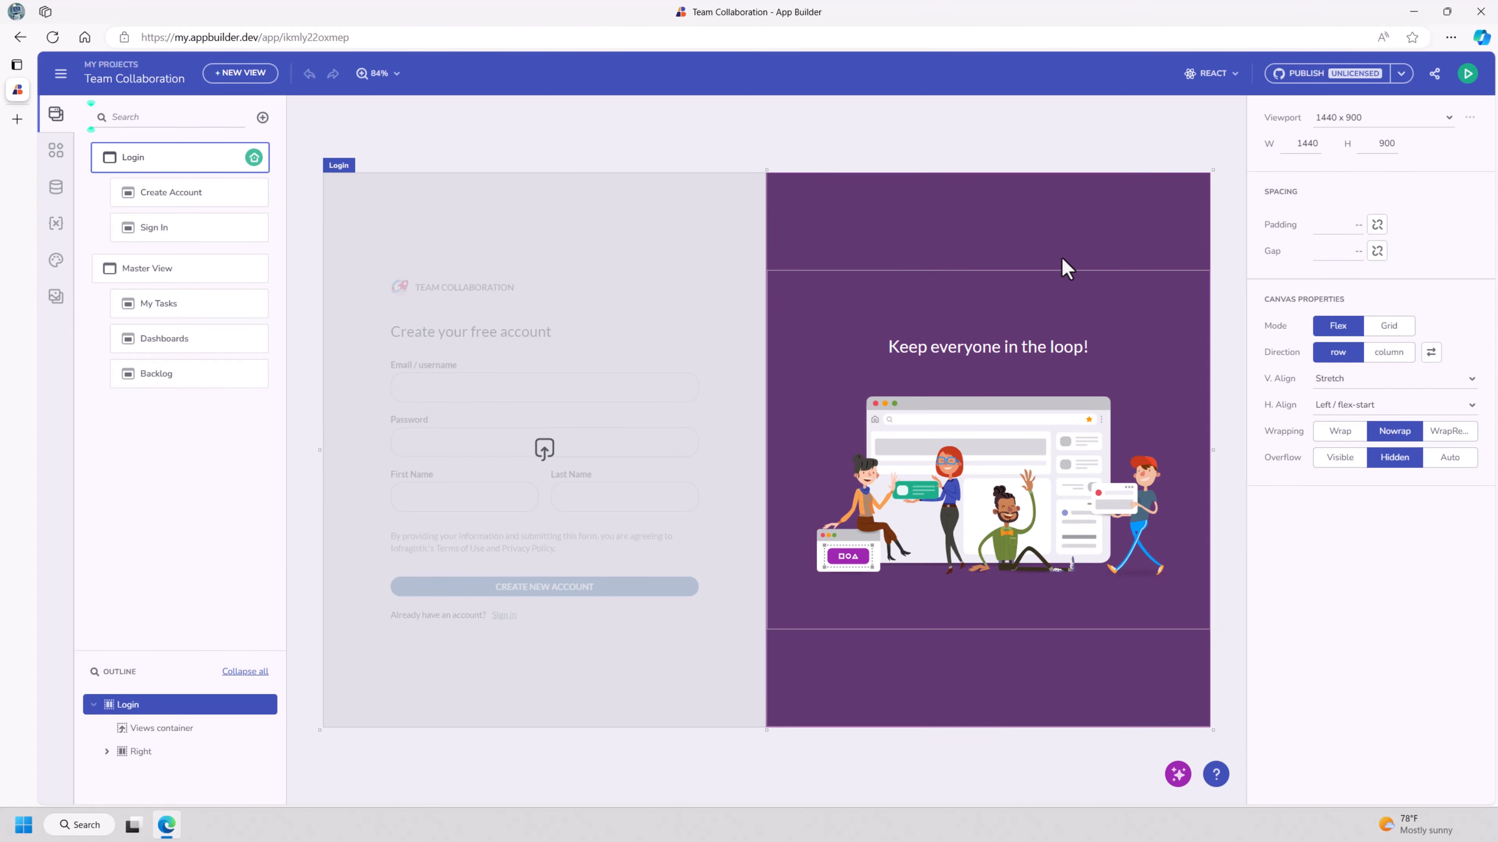
left_click(1049, 352)
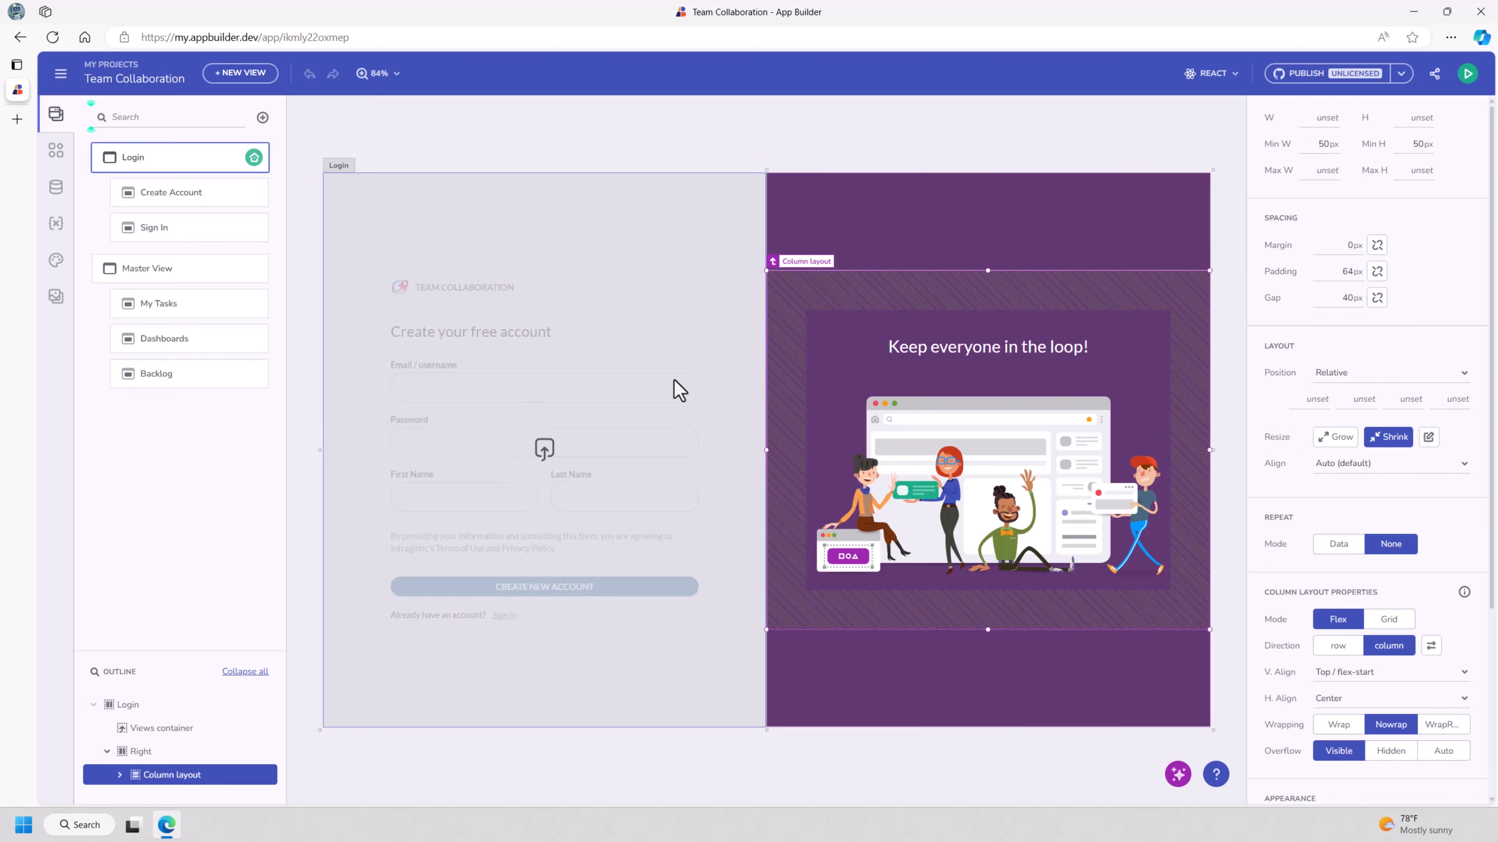
Step: Preview the app, enter it from the Create New Account page, and visit its Dashboards, Backlog and My Tasks pages
left_click(1467, 74)
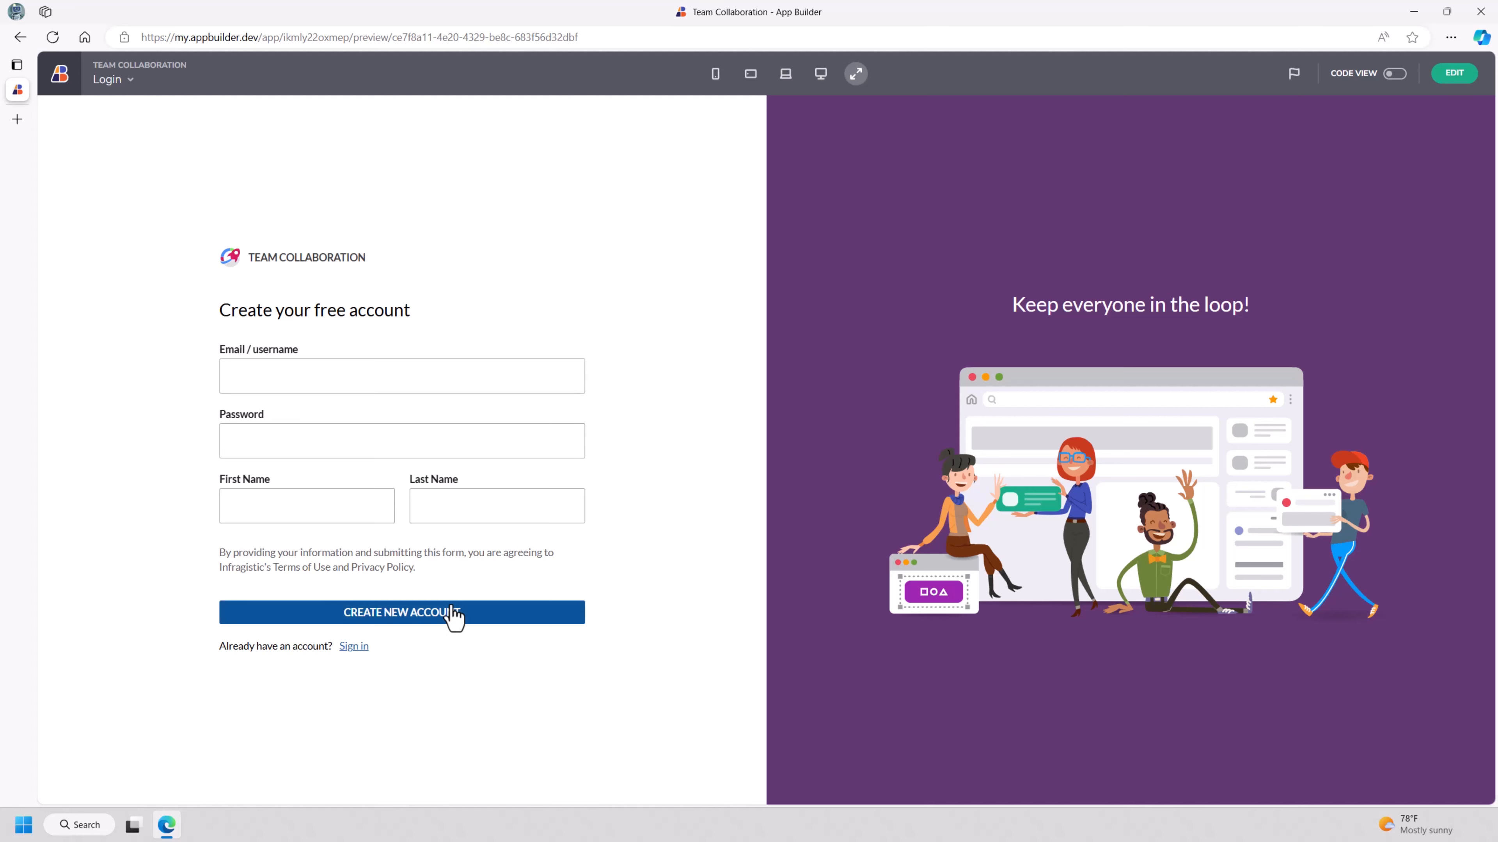
left_click(442, 622)
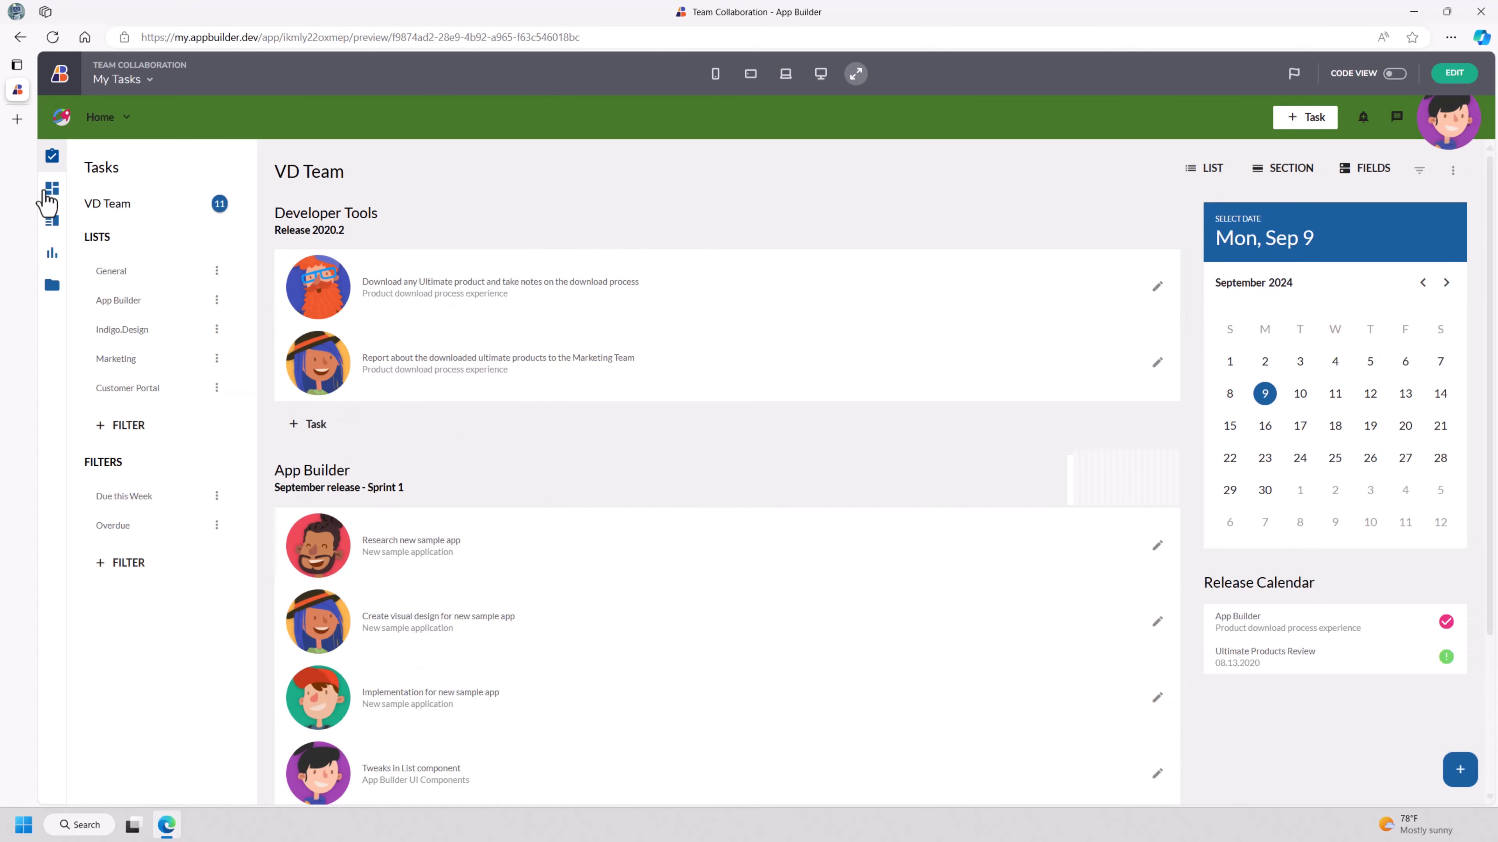
left_click(52, 188)
left_click(48, 221)
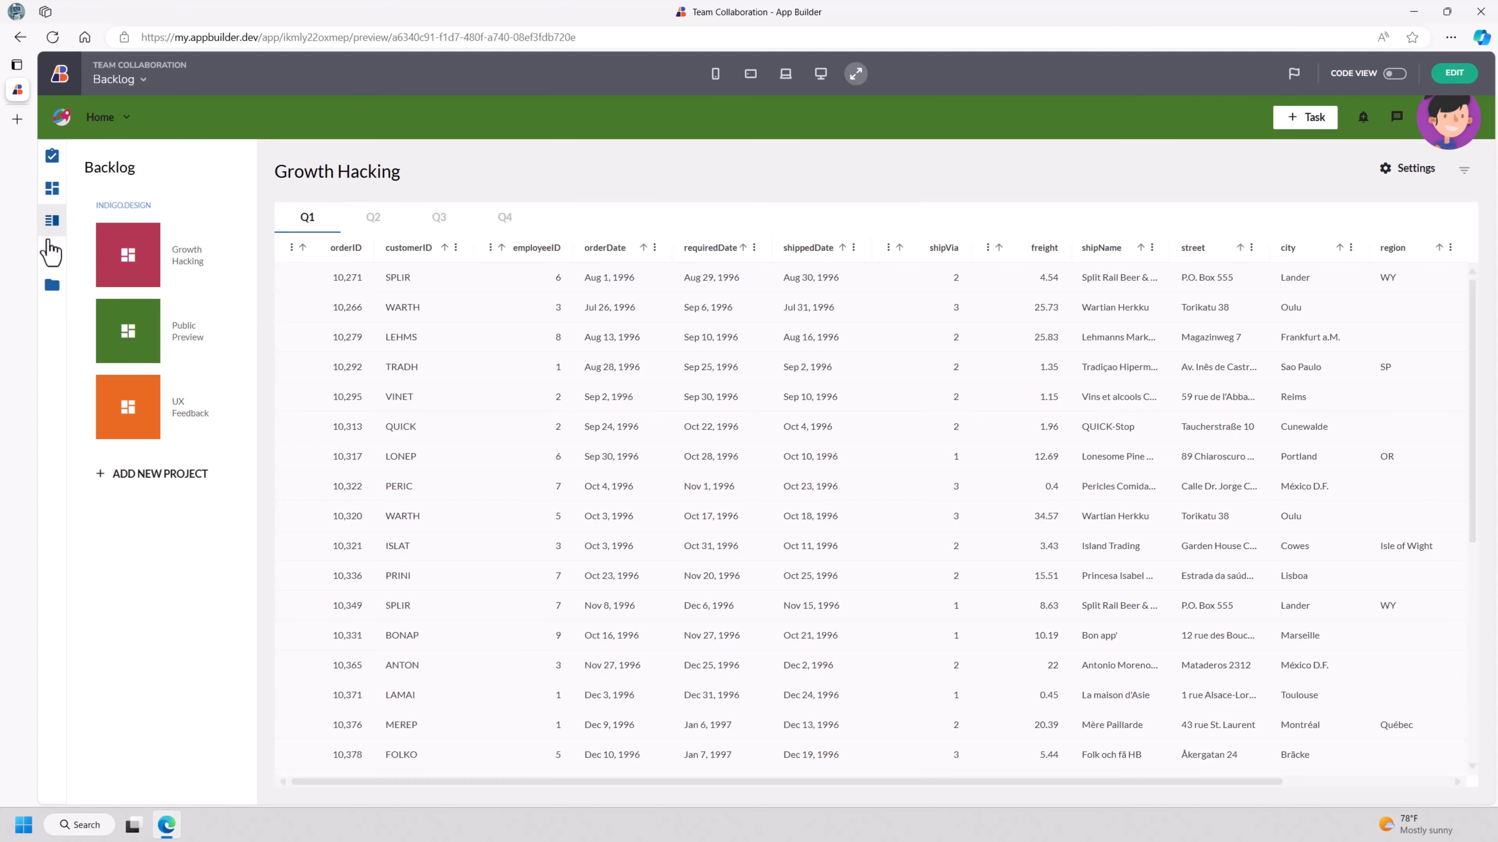
left_click(52, 189)
left_click(52, 162)
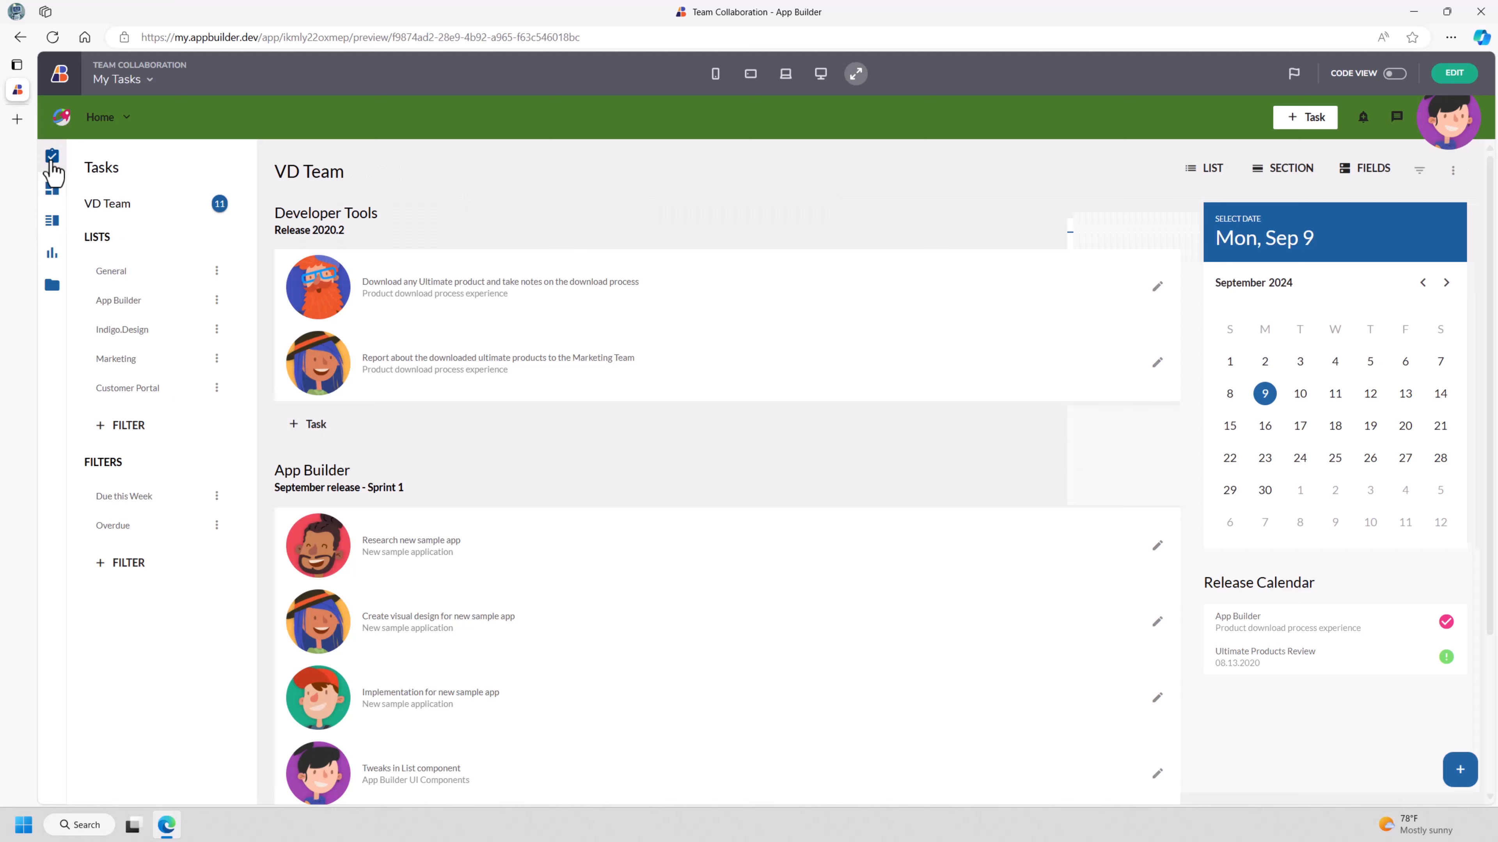
Step: Advance the My Tasks preview calendar to November 2024 and turn on the code view
left_click(1443, 285)
left_click(1443, 285)
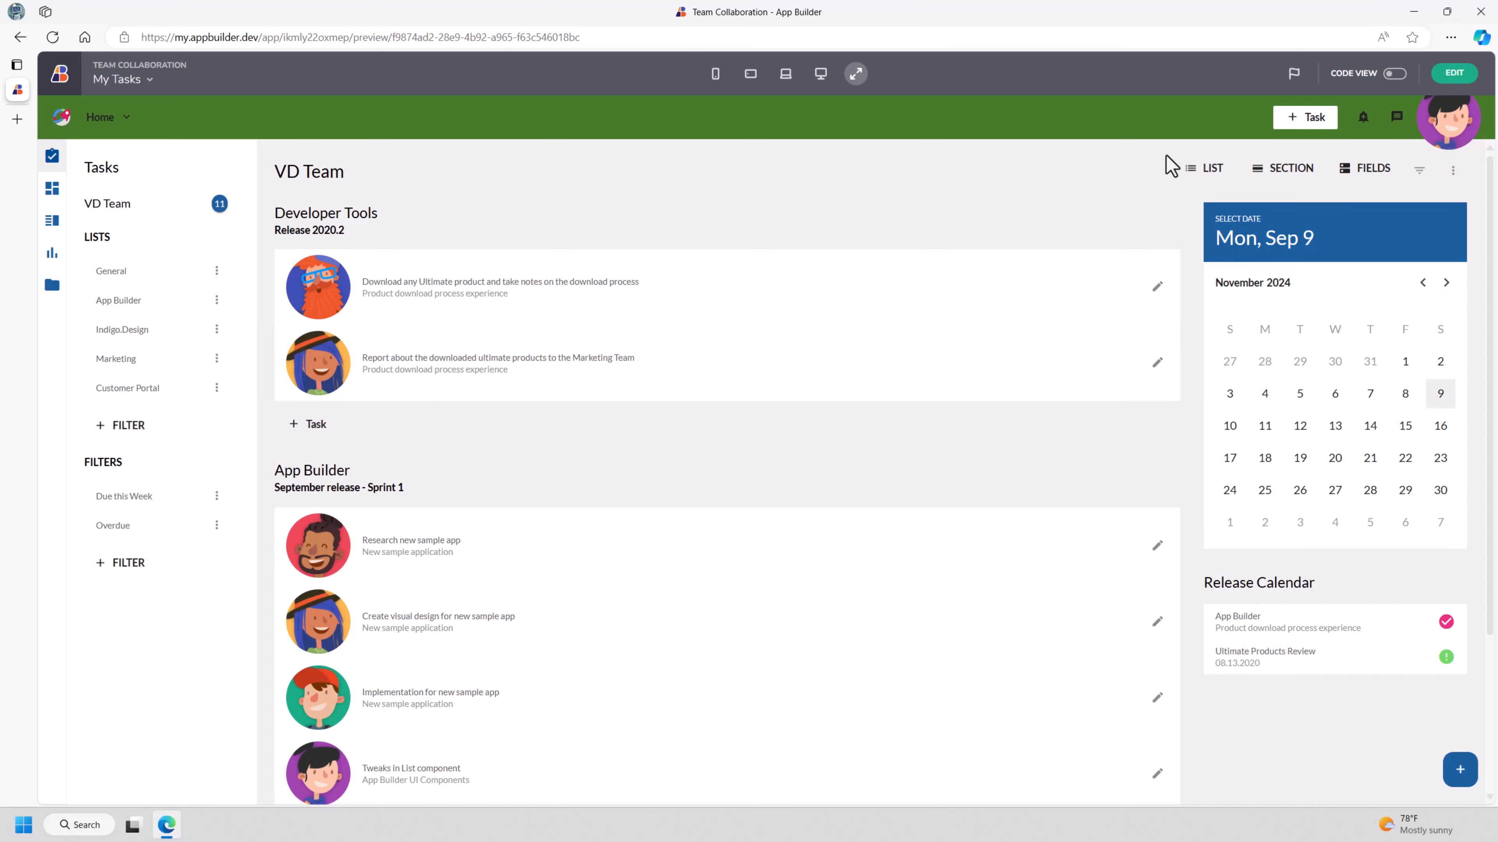
left_click(1394, 73)
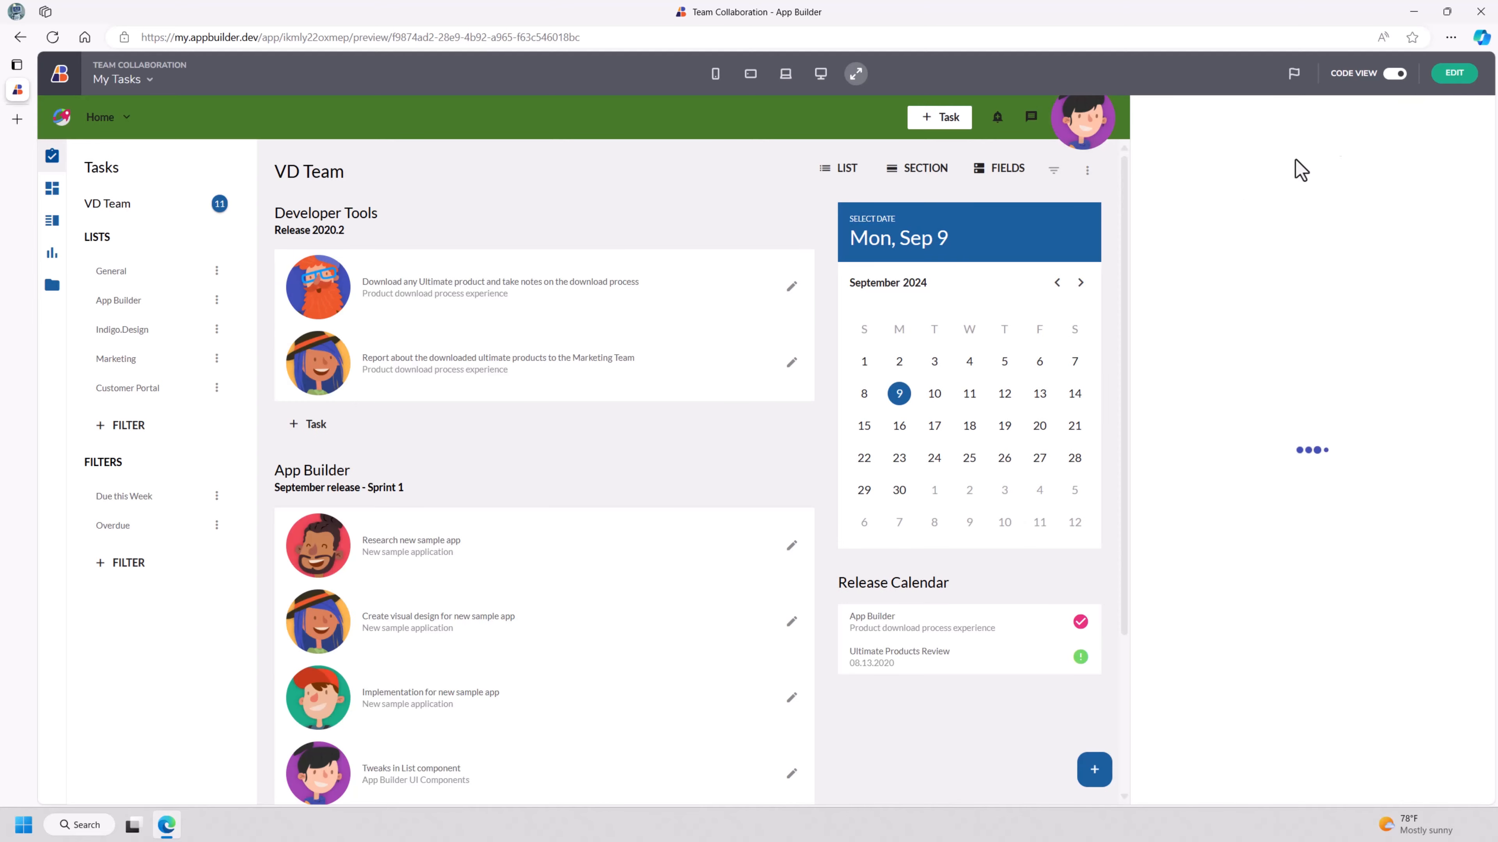
Step: Widen the code pane and examine the React TSX and CSS code generated for the My Tasks view, ending on the TSX code
left_click_drag(1130, 254, 938, 254)
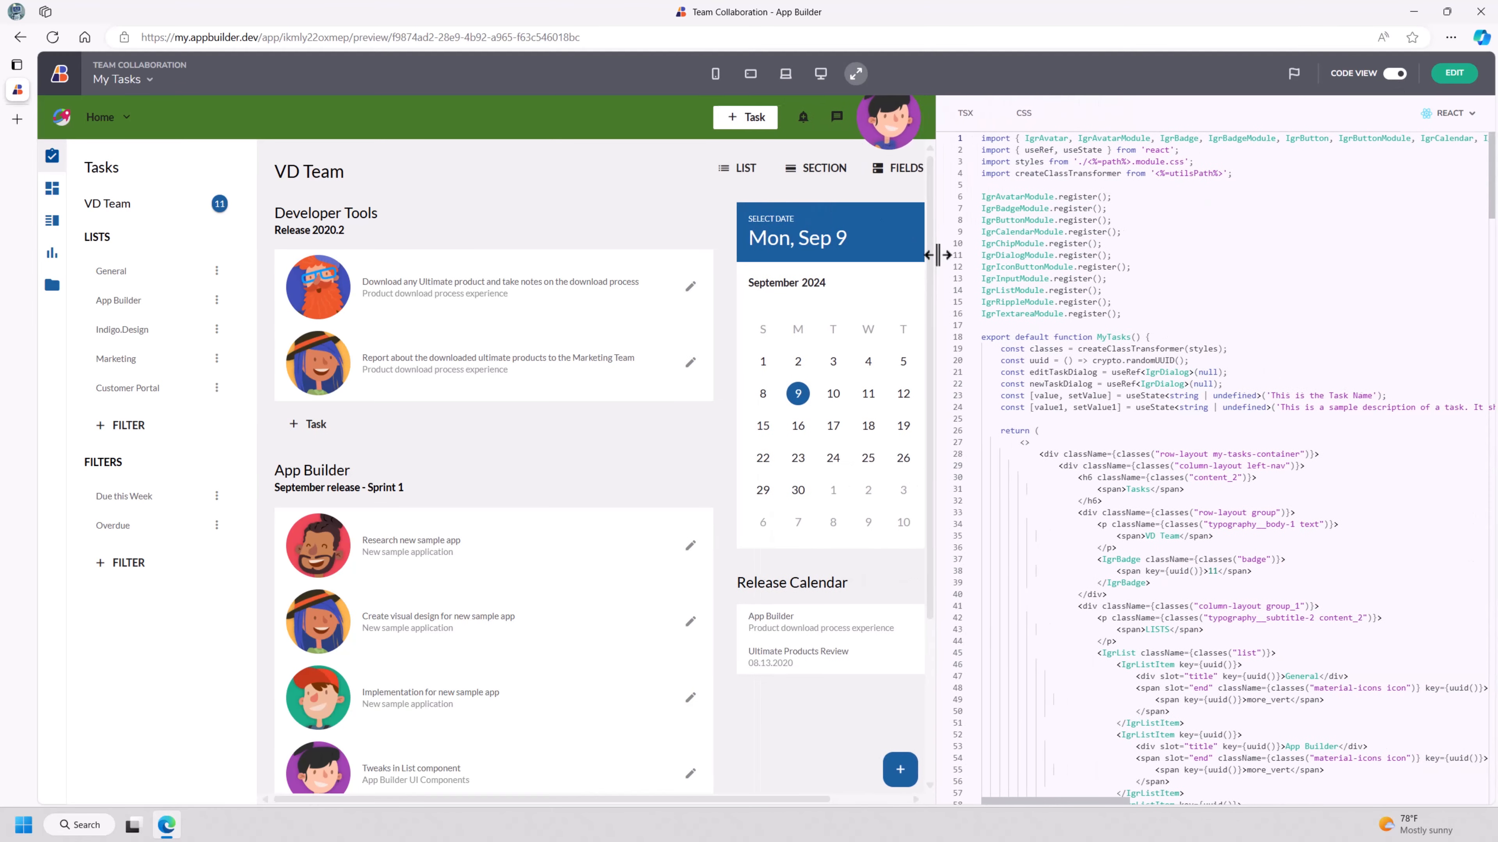
scroll(1270, 481, "down", 2)
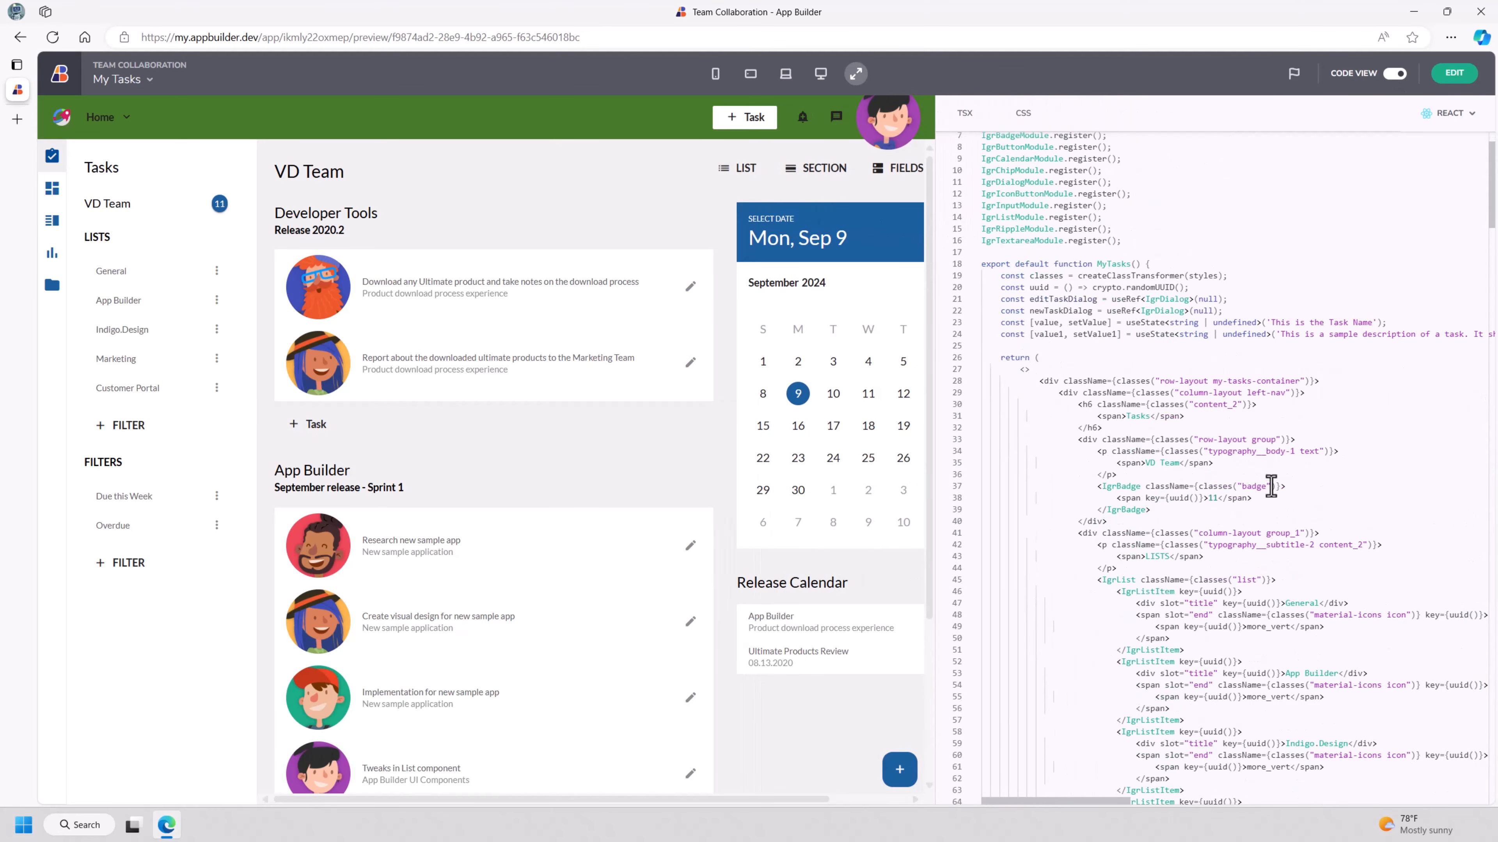
scroll(1275, 518, "down", 5)
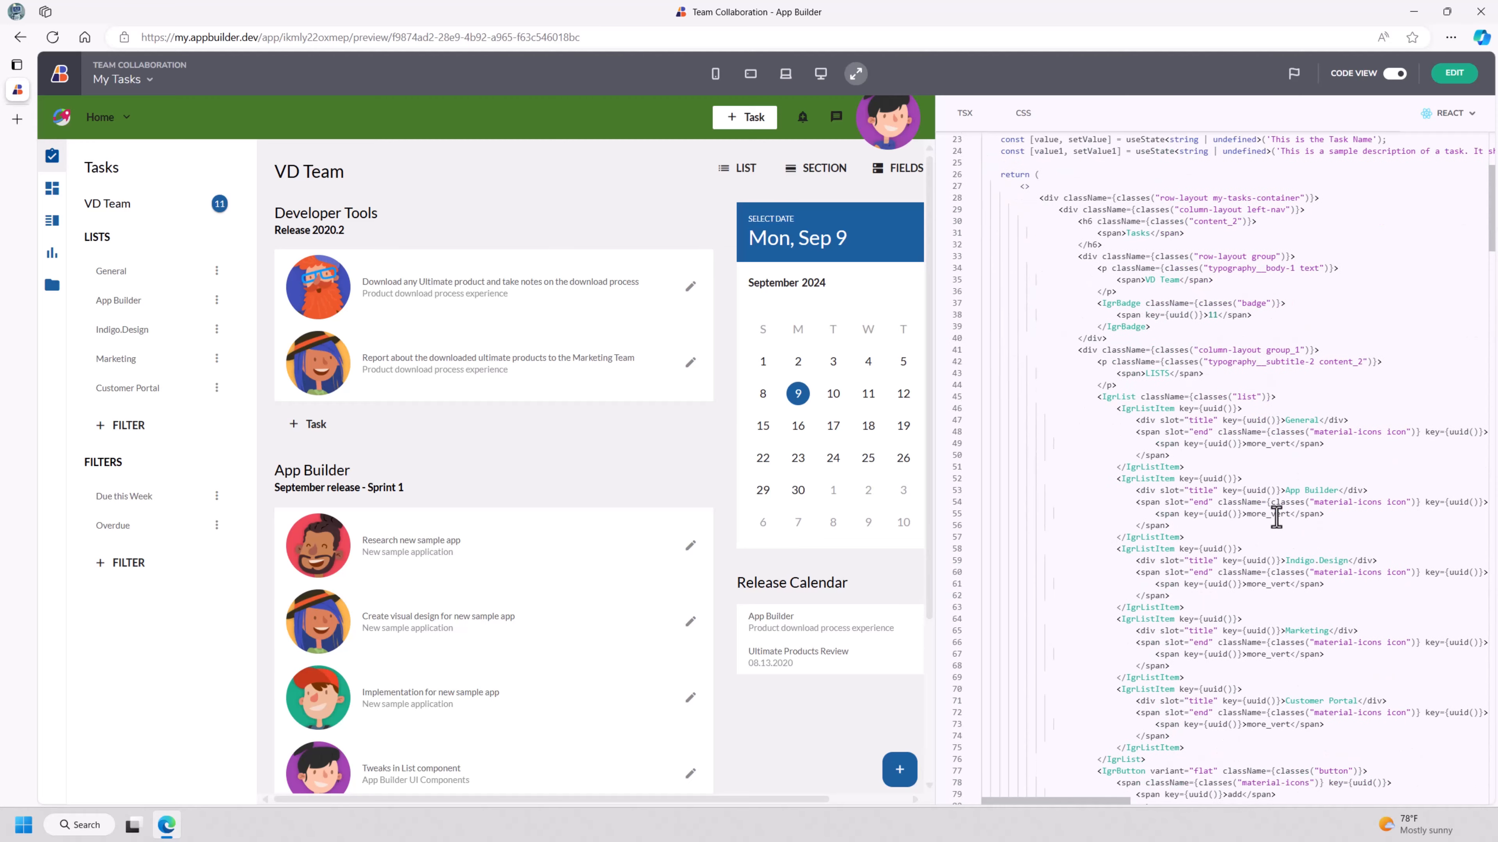
scroll(1275, 518, "down", 9)
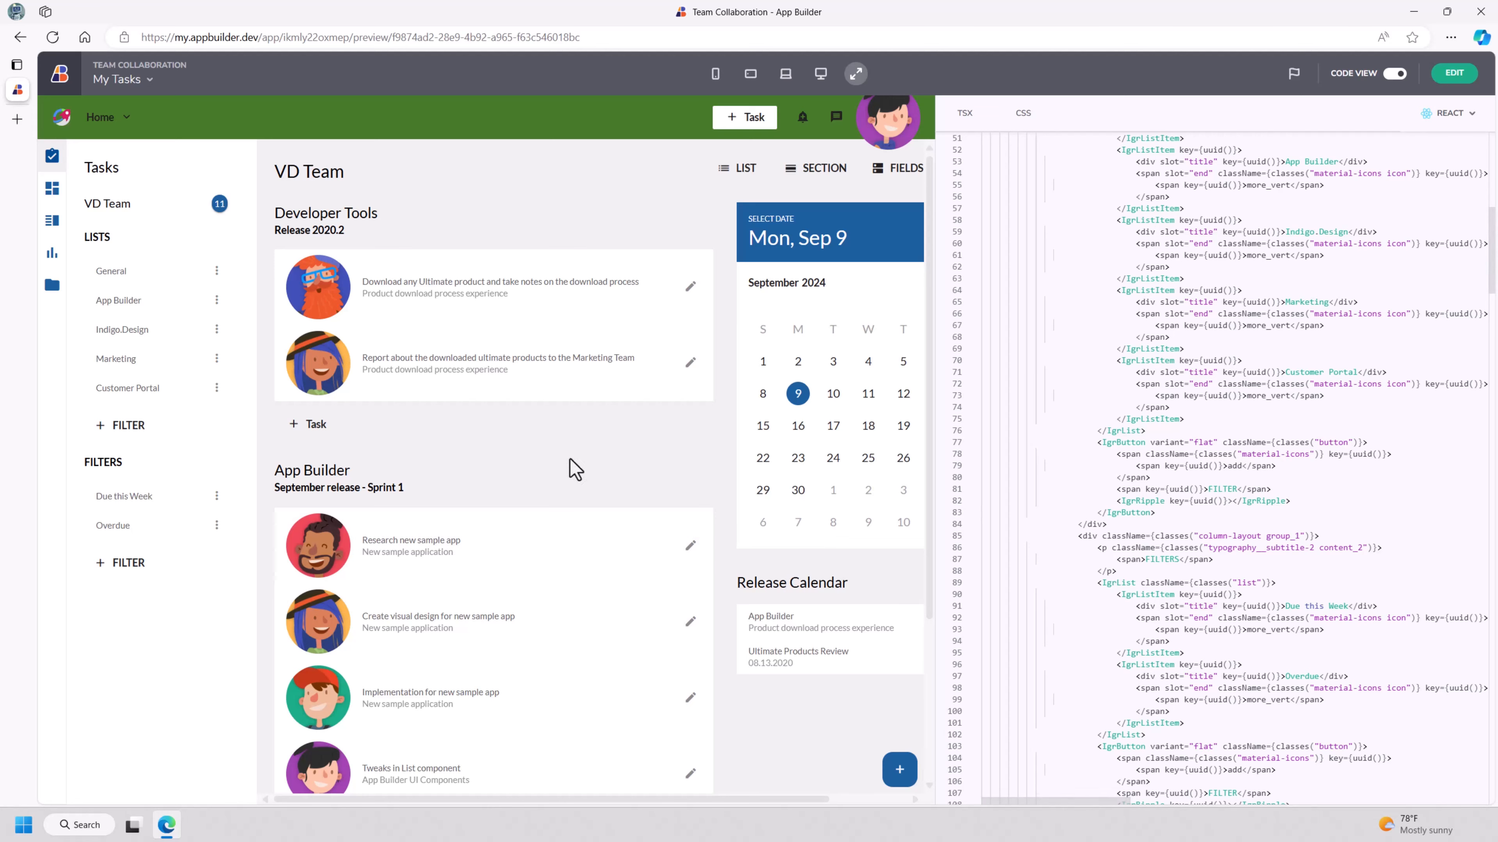
scroll(1044, 422, "down", 5)
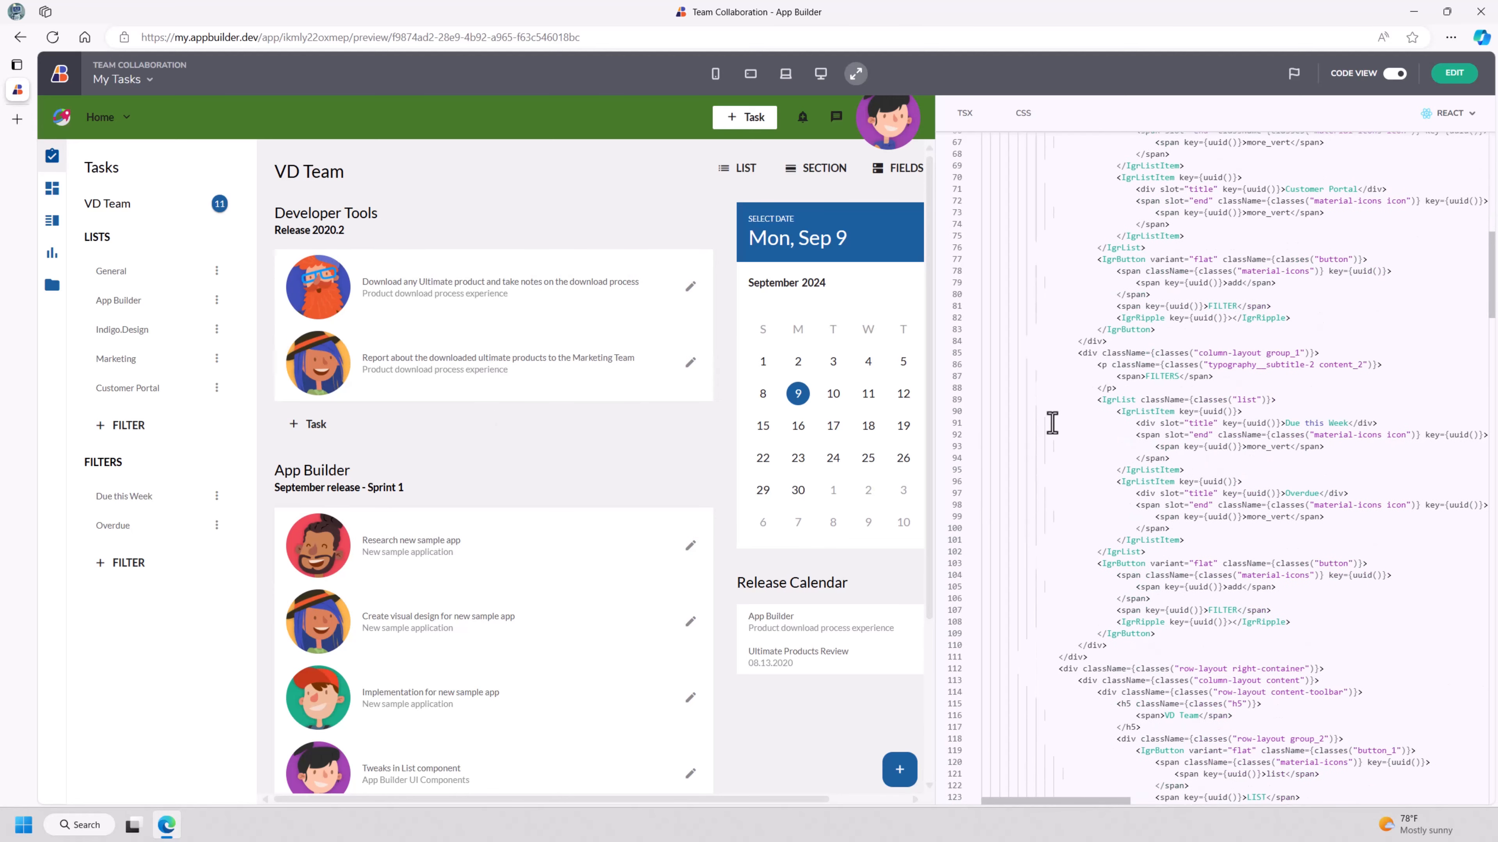
scroll(1052, 422, "down", 6)
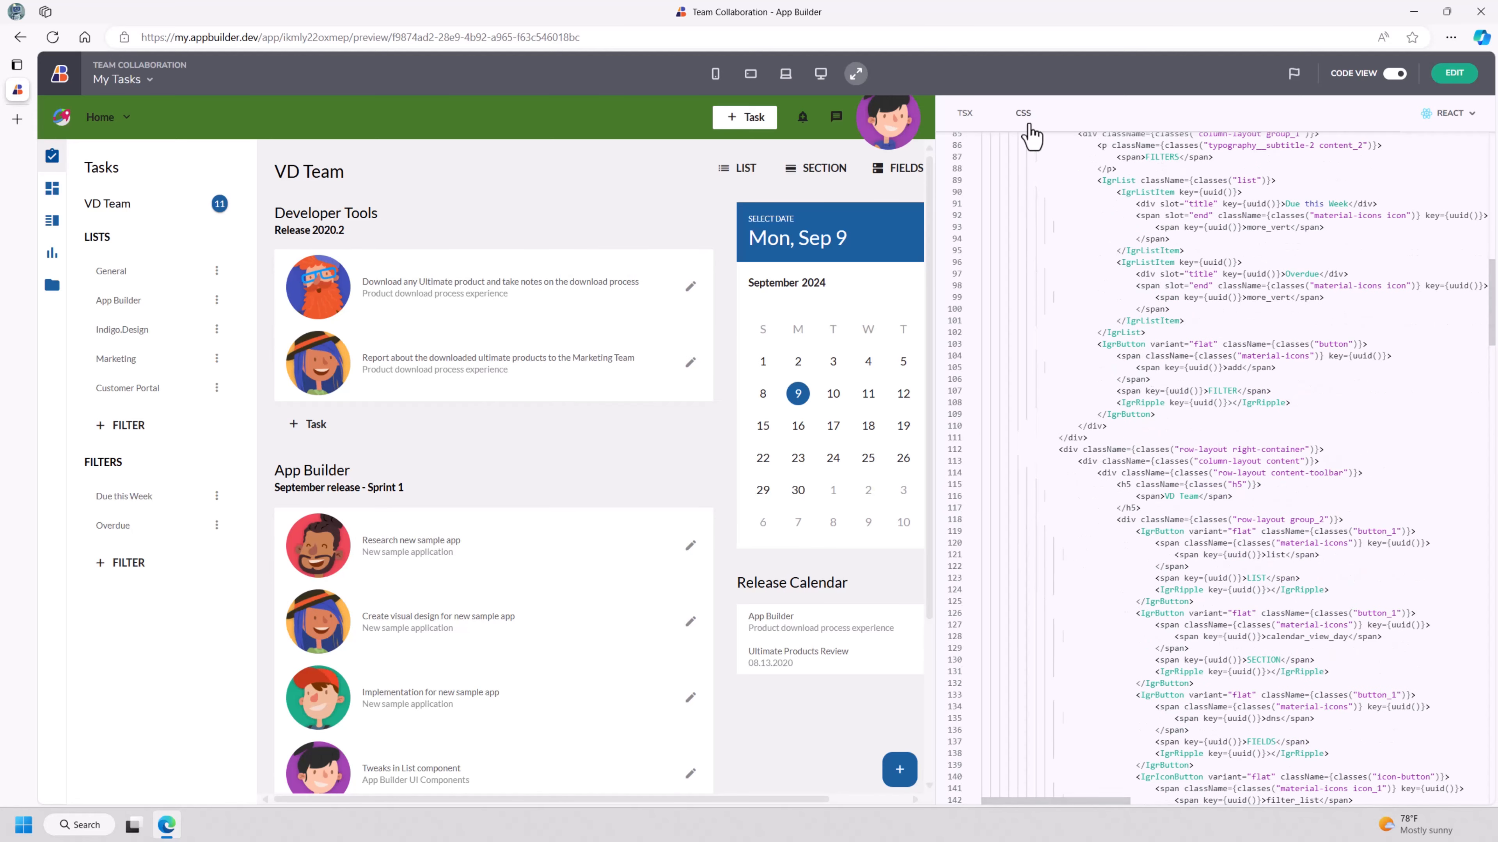
left_click(1029, 126)
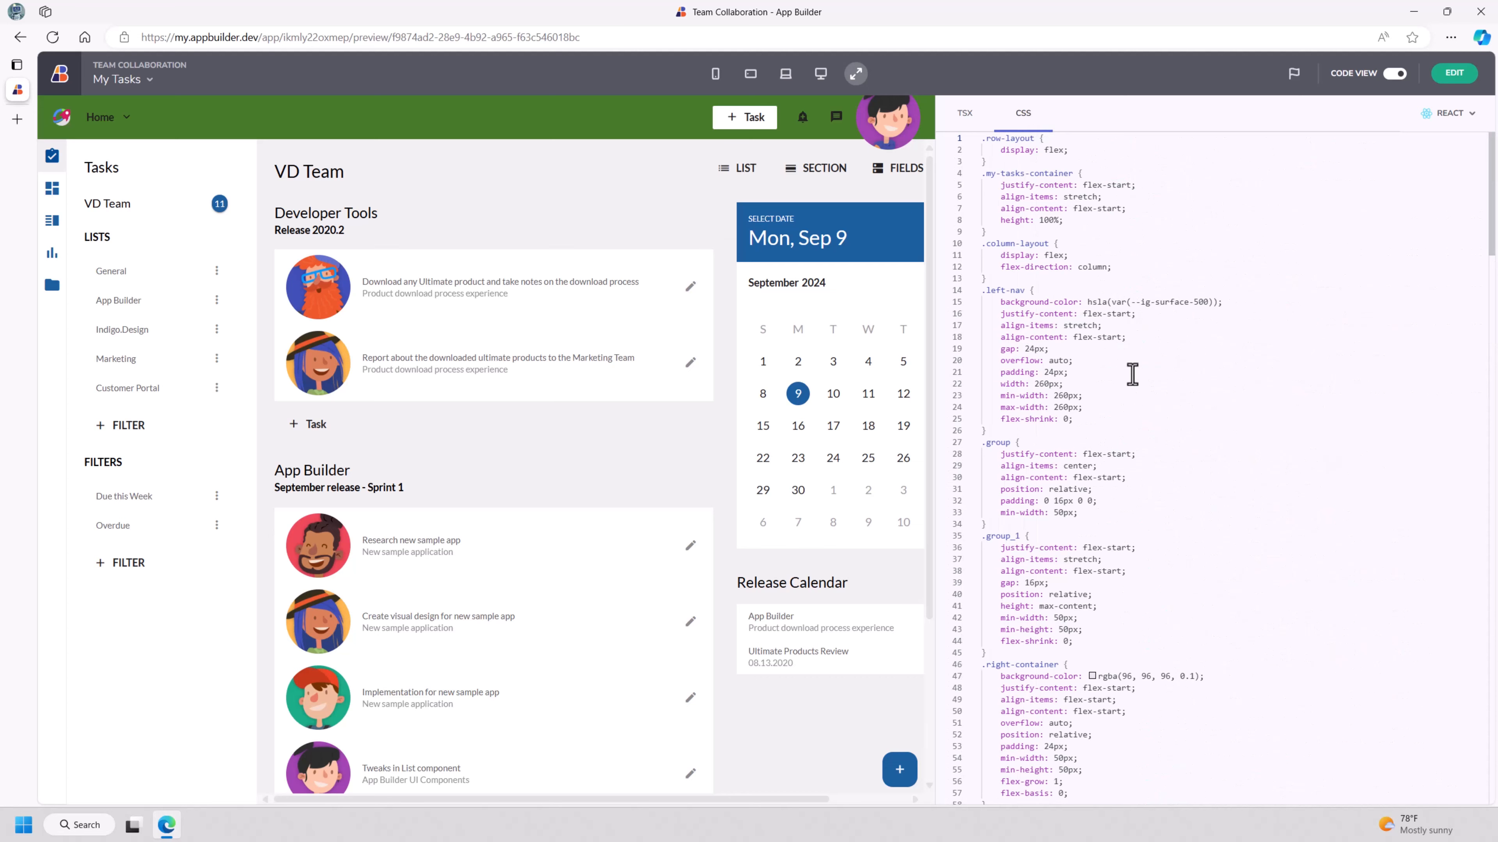
left_click(965, 115)
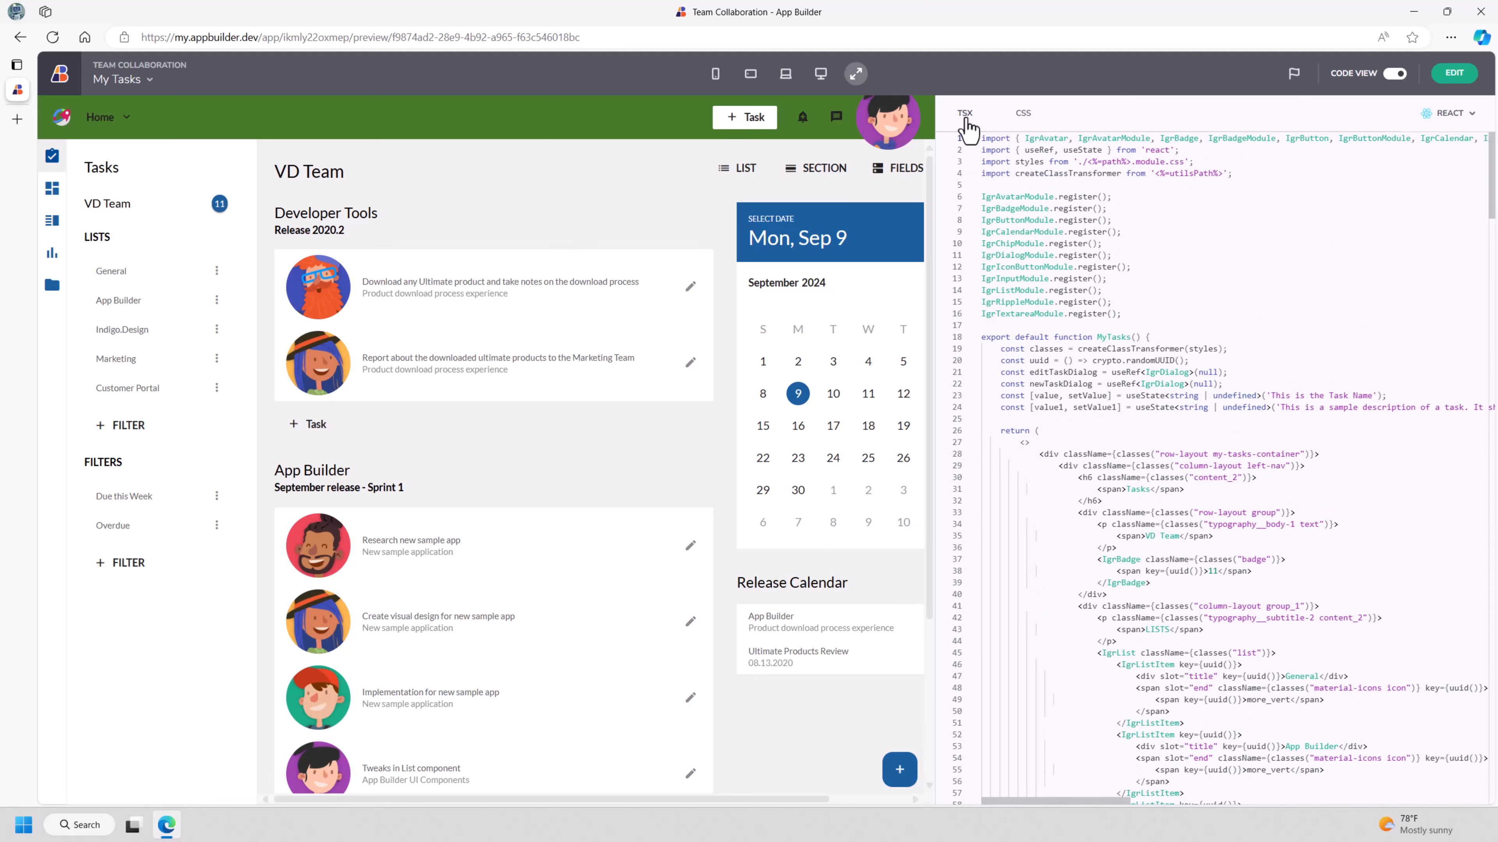
Step: Switch the generated code's target platform to Blazor WebAssembly, read through the Razor code, and bring up the platform choices again
left_click(1449, 114)
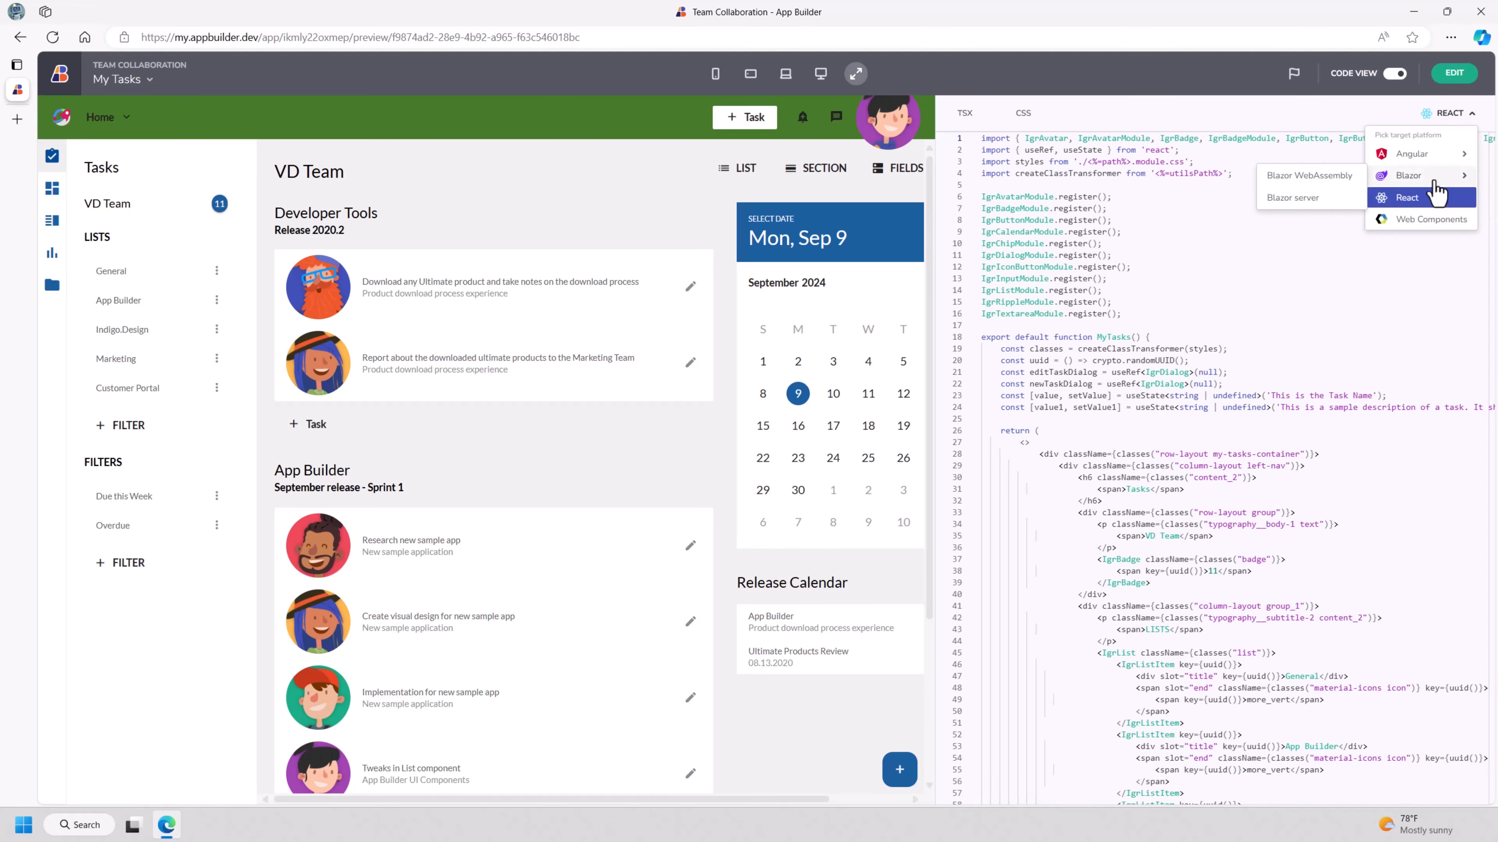
left_click(1329, 178)
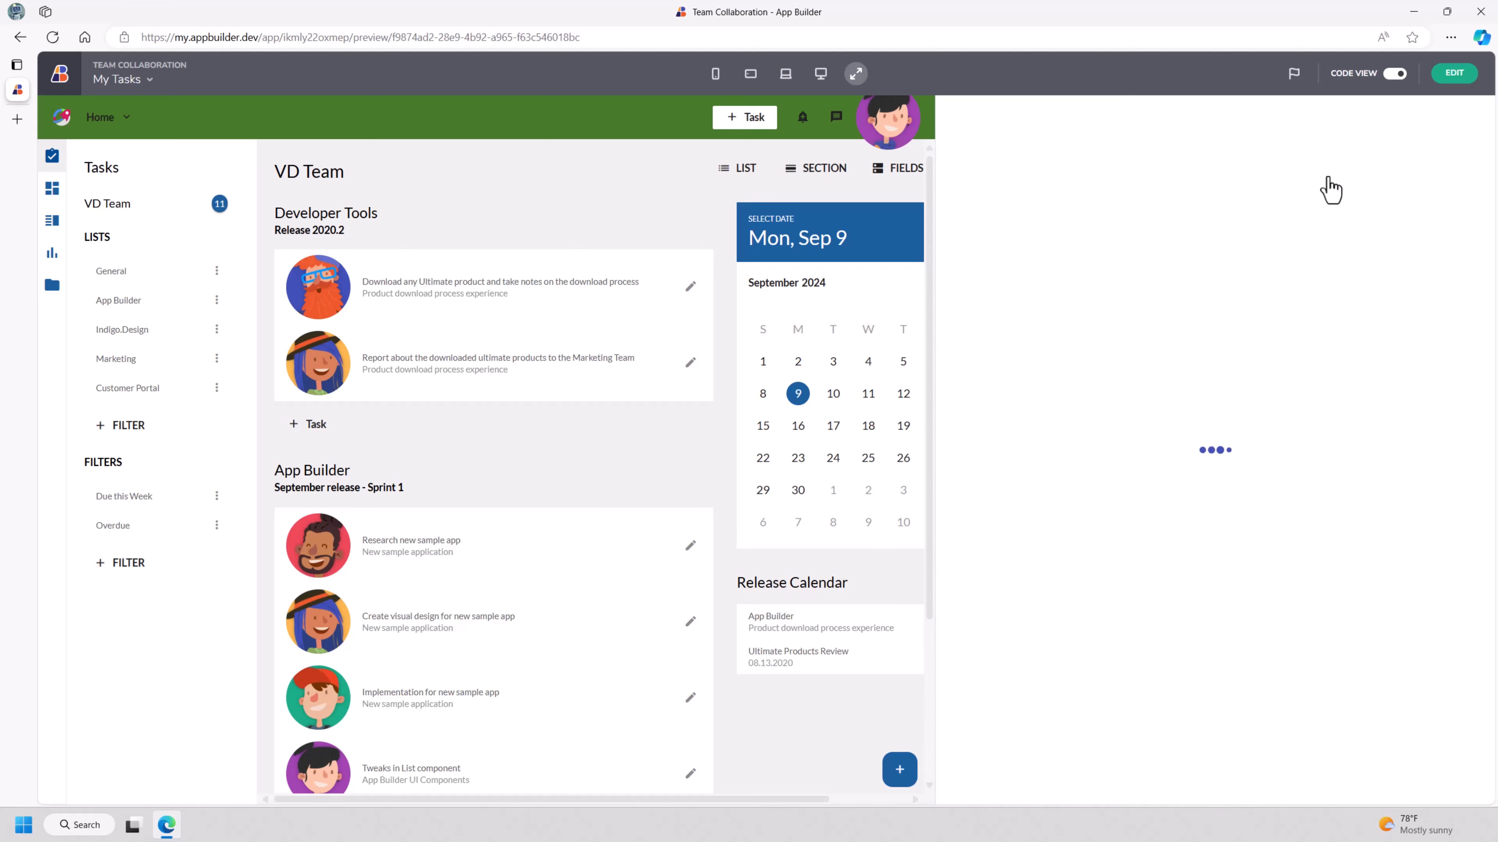
scroll(1256, 593, "down", 10)
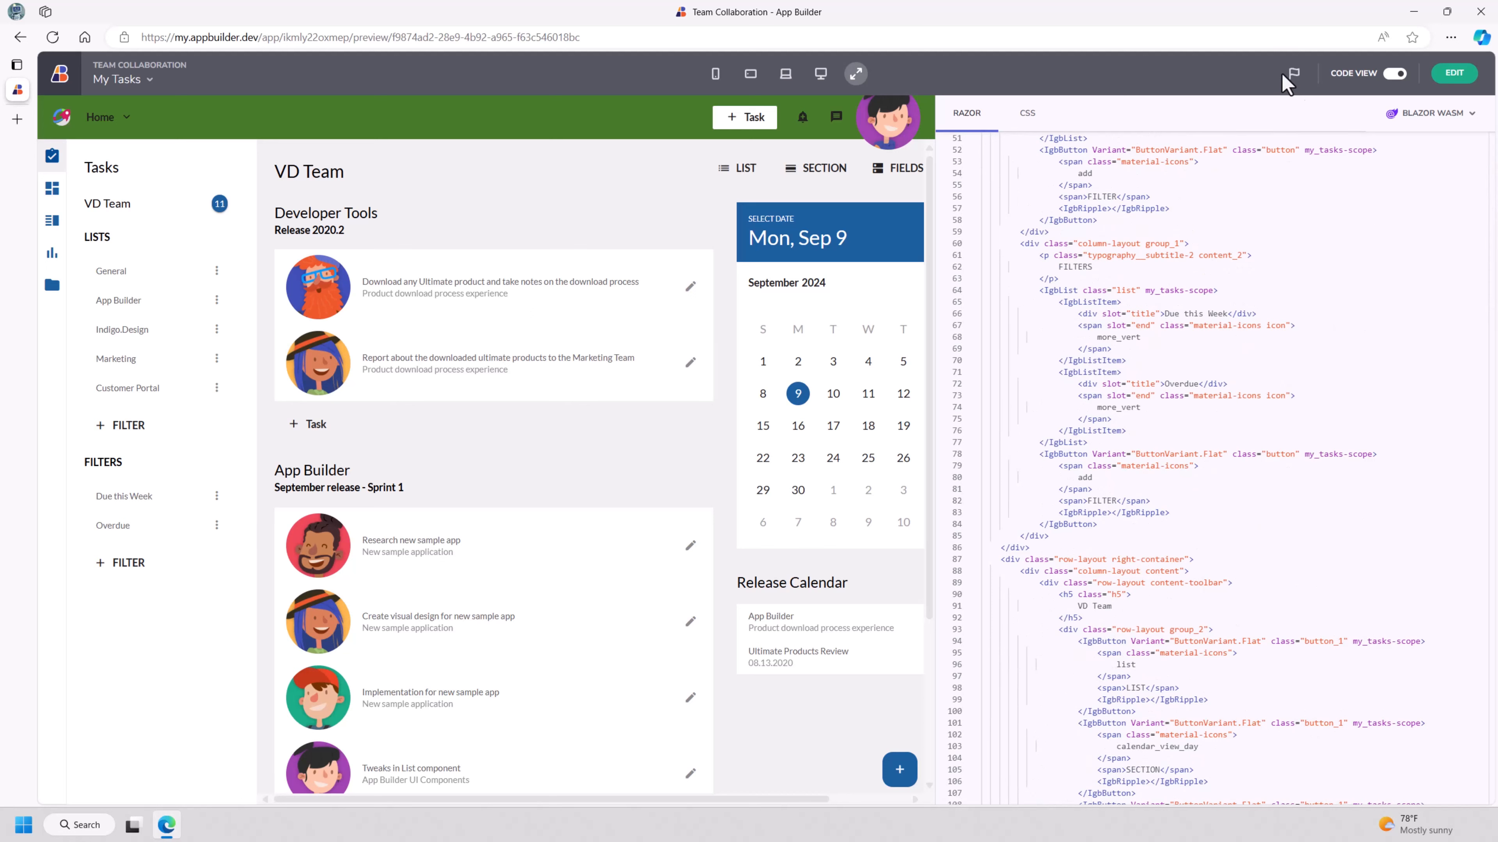
left_click(1439, 113)
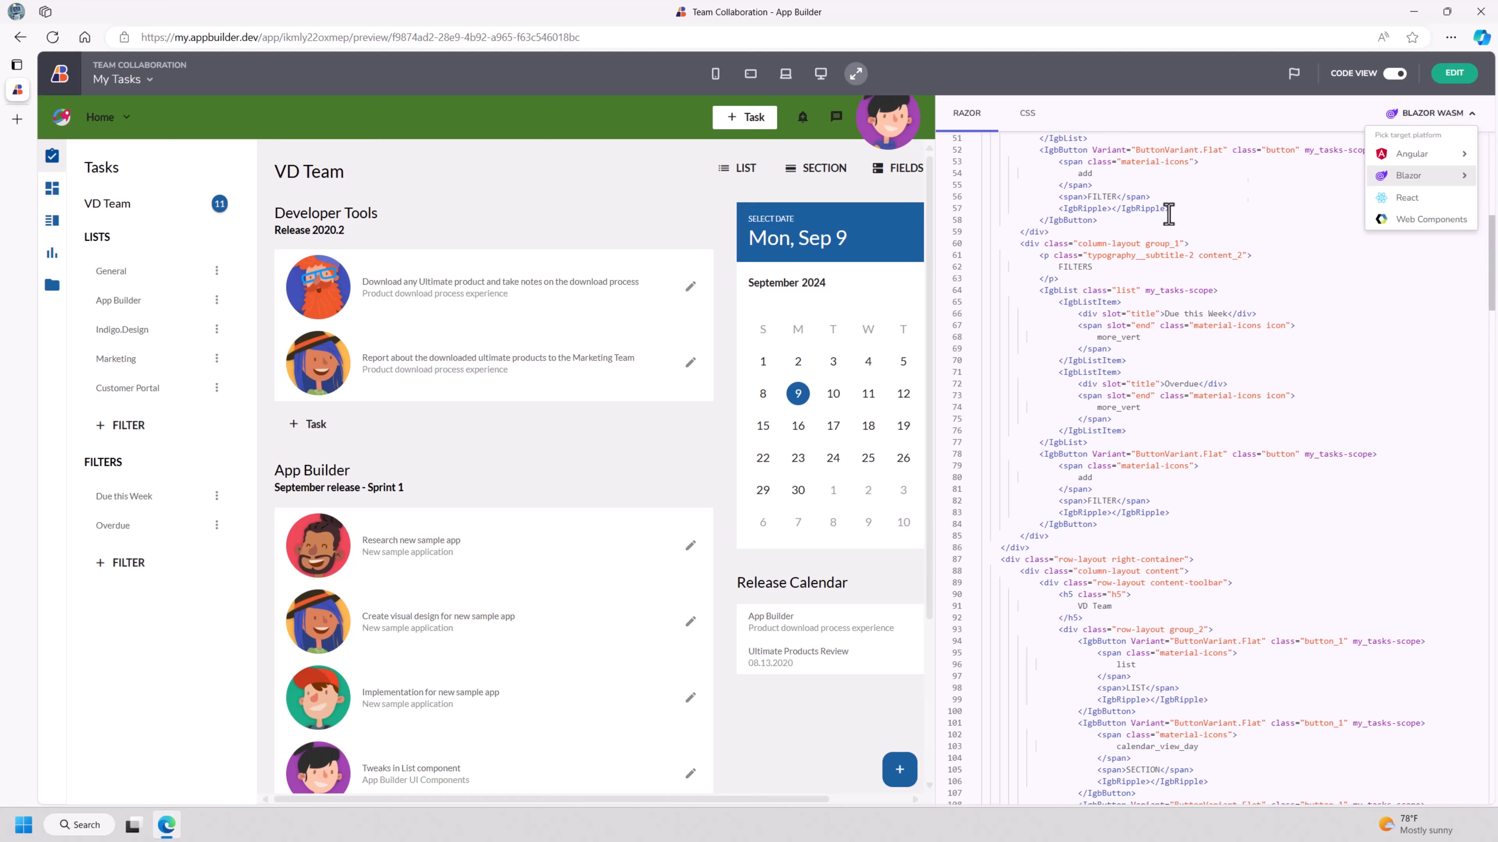
Step: View the Razor code of the Dashboards and Backlog pages in the preview, and return to the editor
left_click(55, 195)
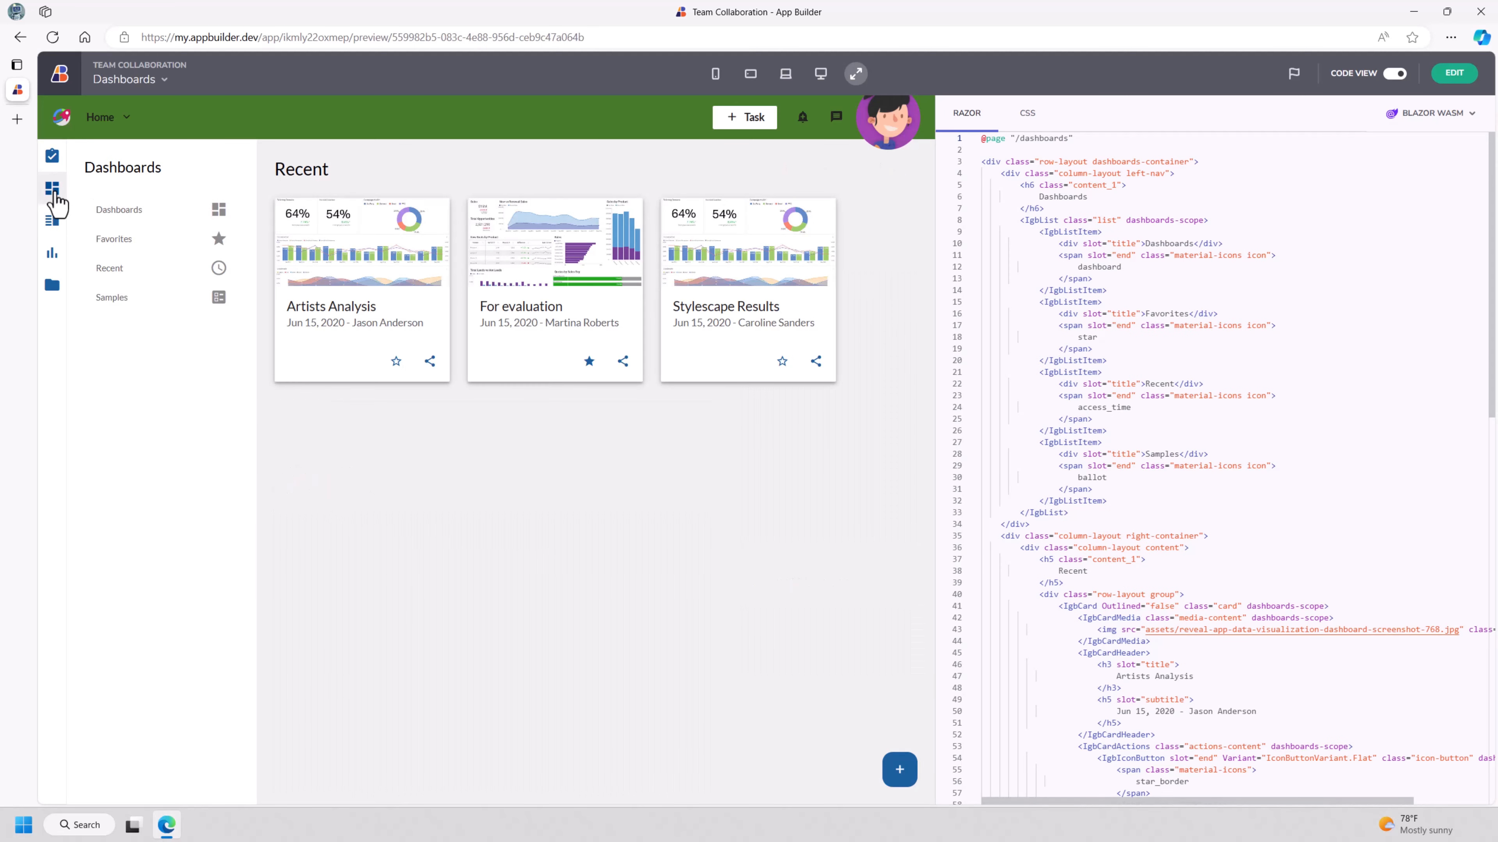
left_click(53, 227)
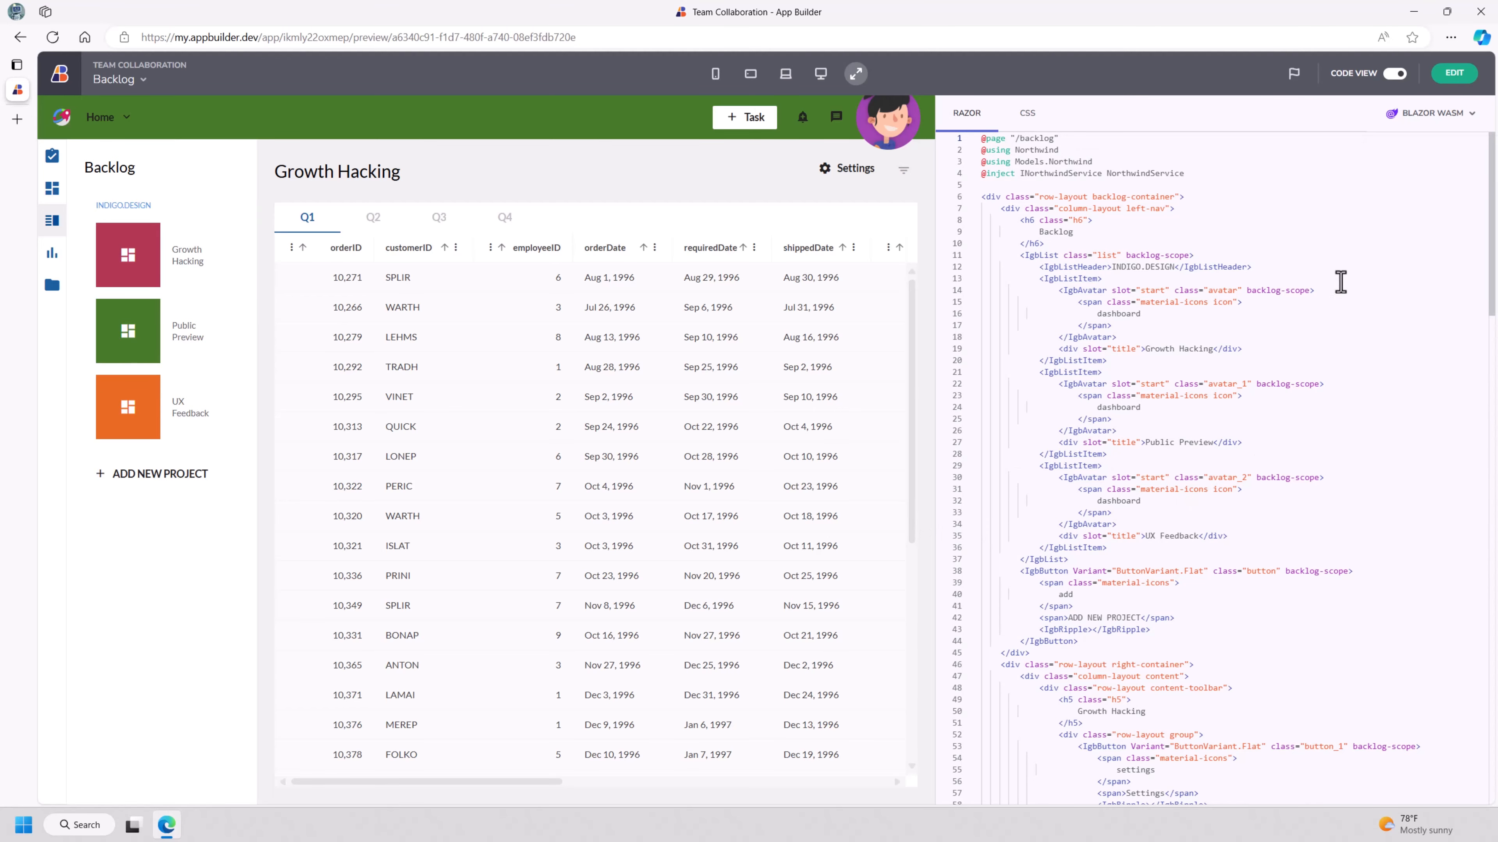
left_click(1454, 74)
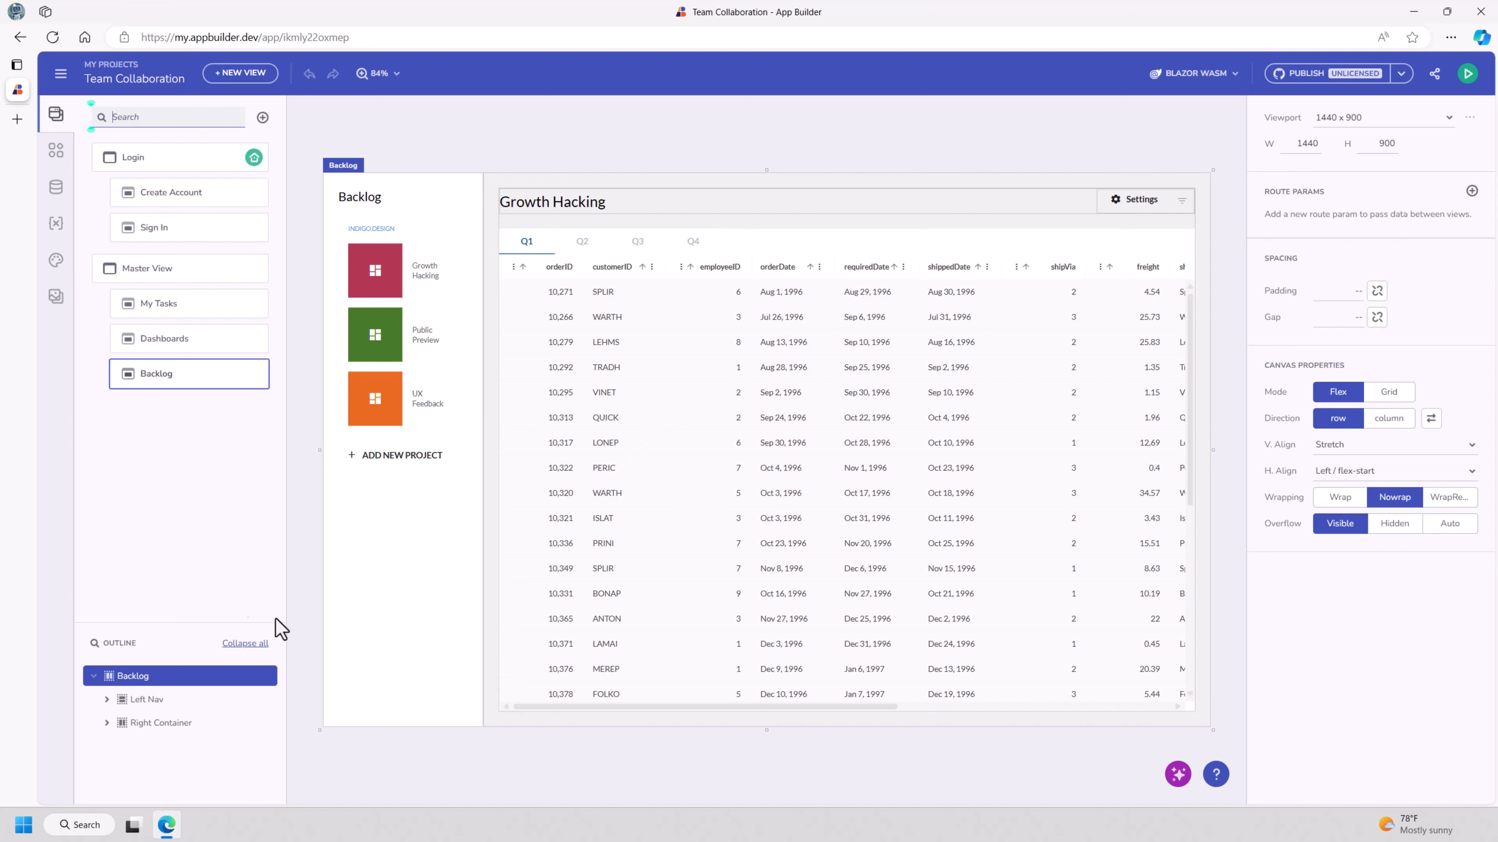
Step: Open the Master View and inspect the action and target view options of the Dashboards navigation item's click interaction
left_click(207, 275)
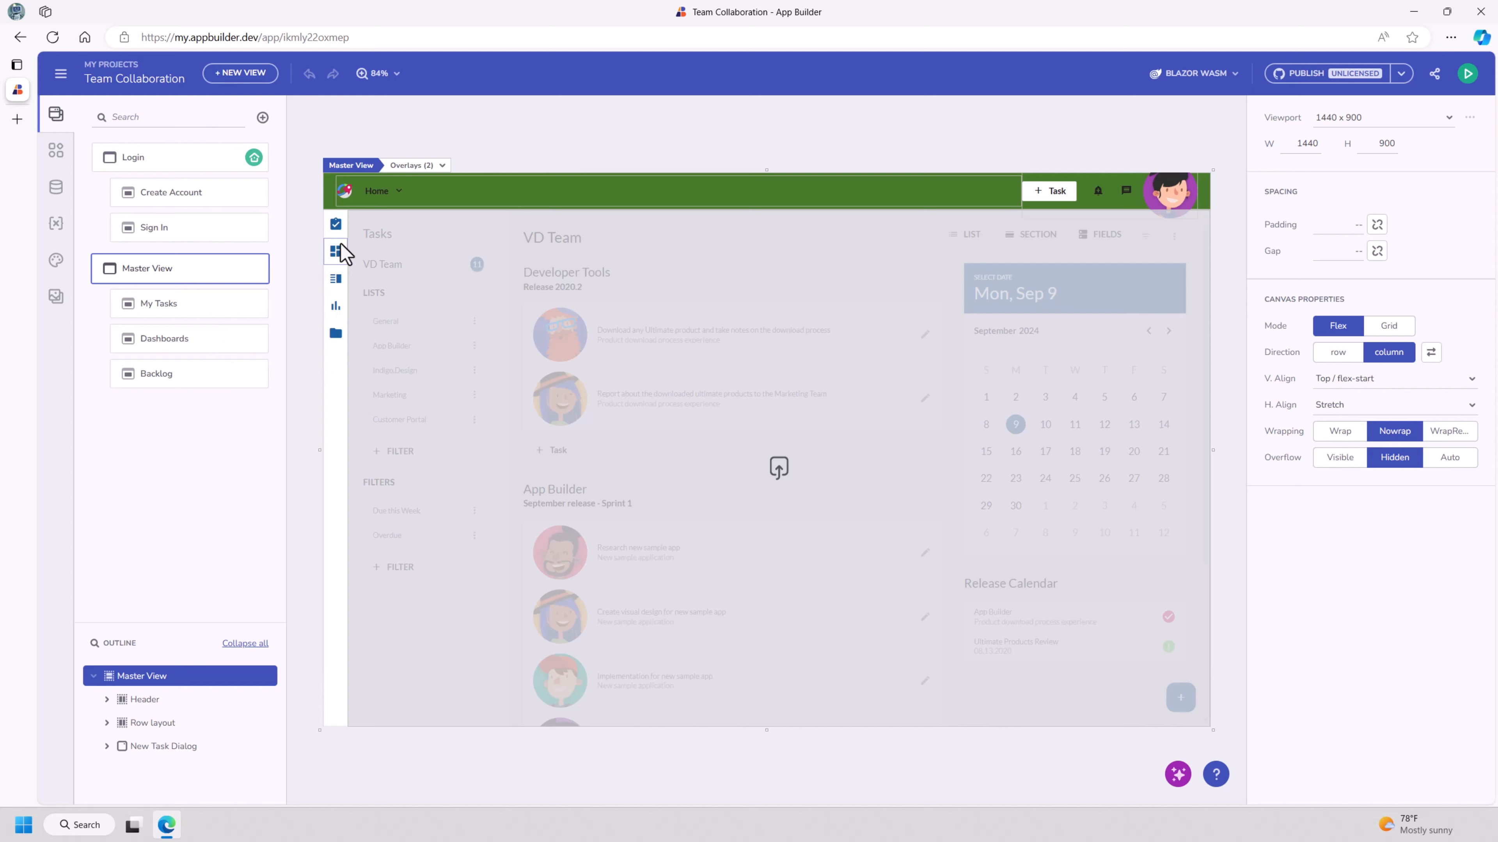
left_click(343, 257)
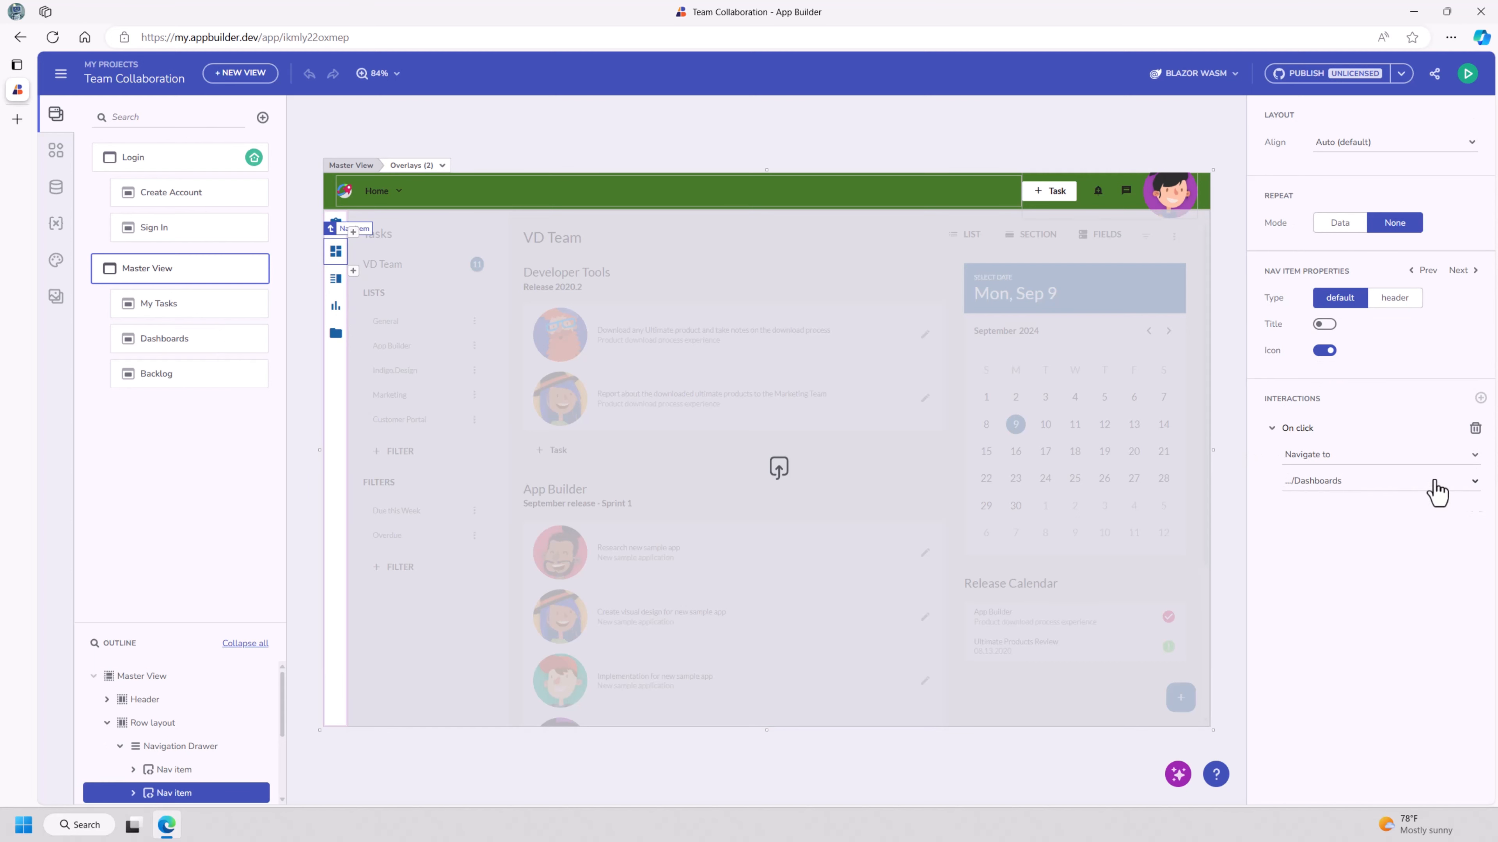
left_click(1473, 457)
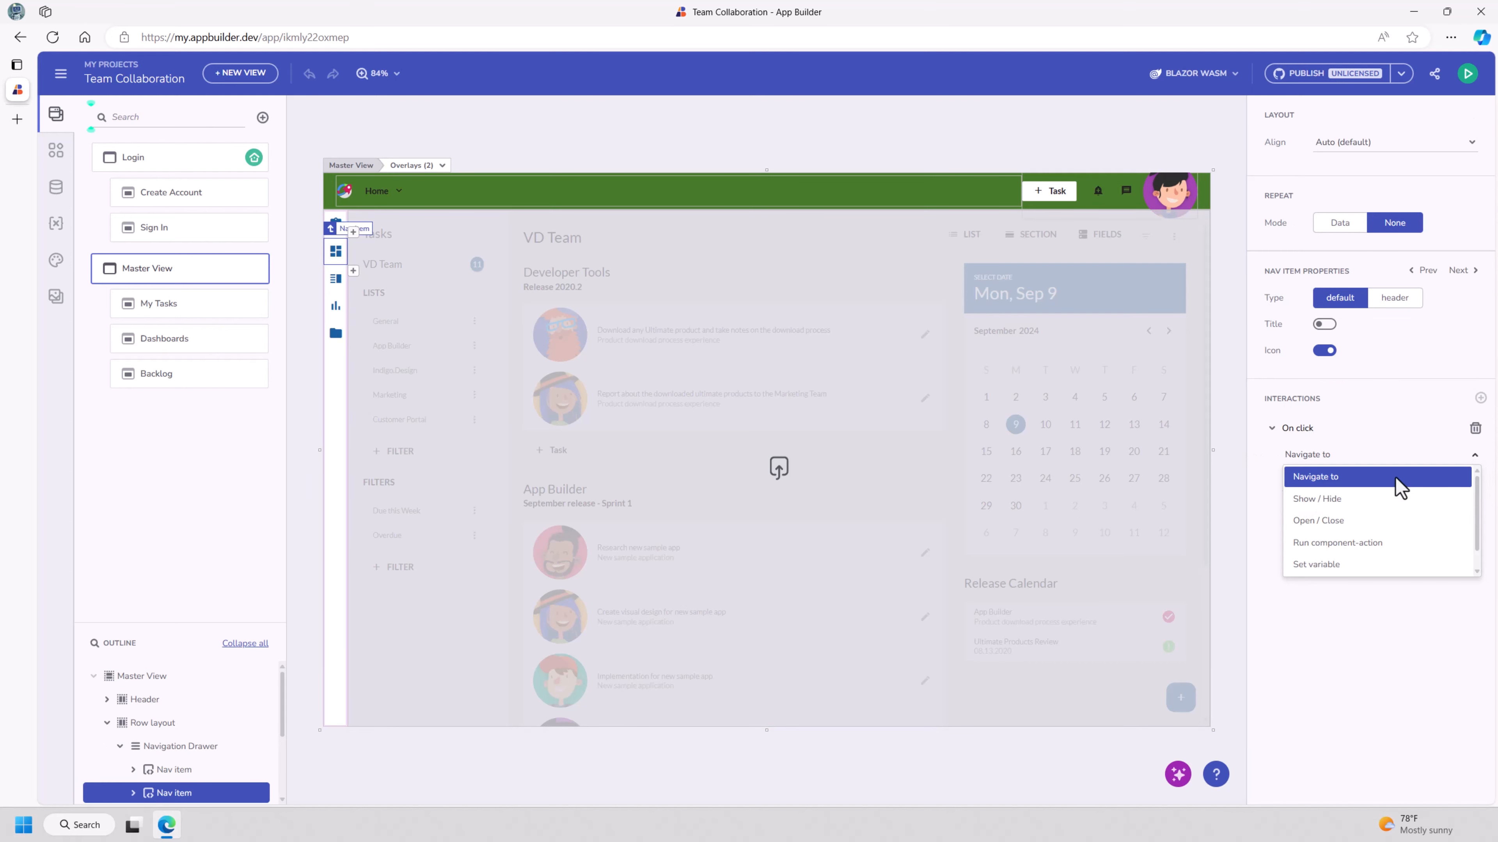
left_click(1366, 477)
left_click(1376, 488)
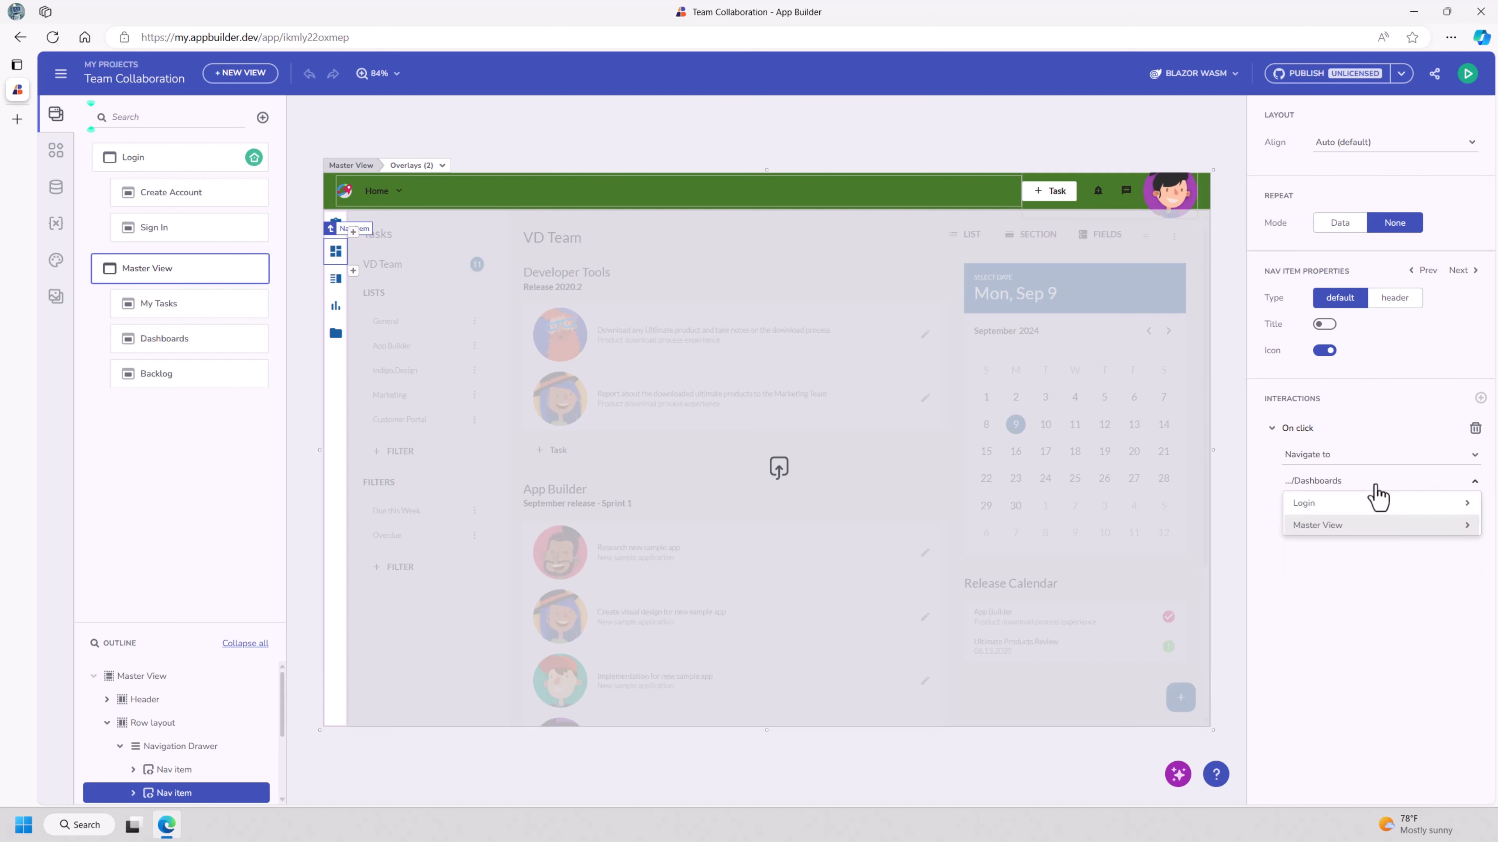
mouse_move(1373, 526)
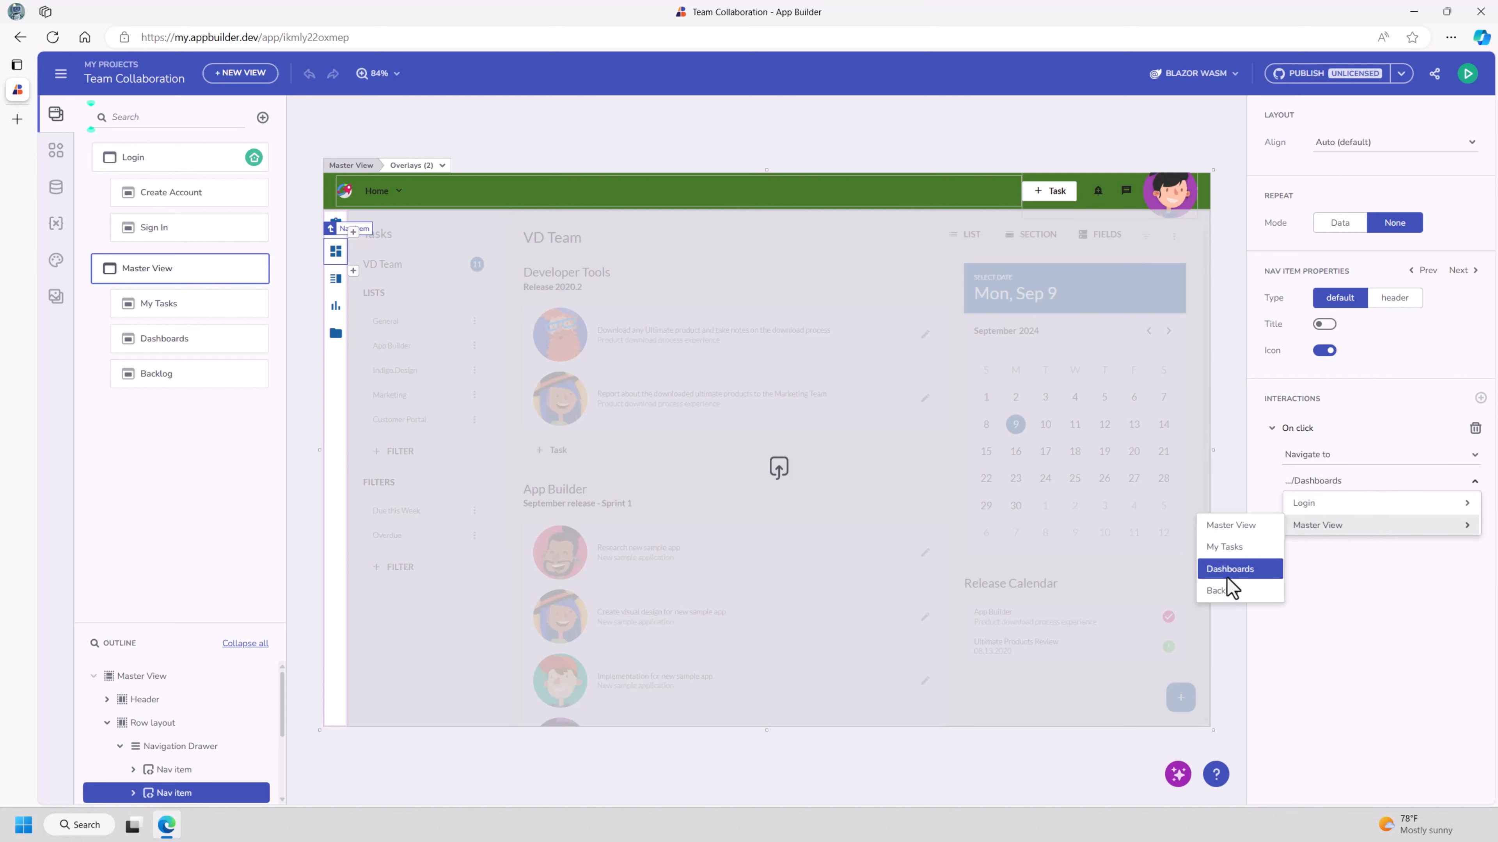
left_click(1331, 579)
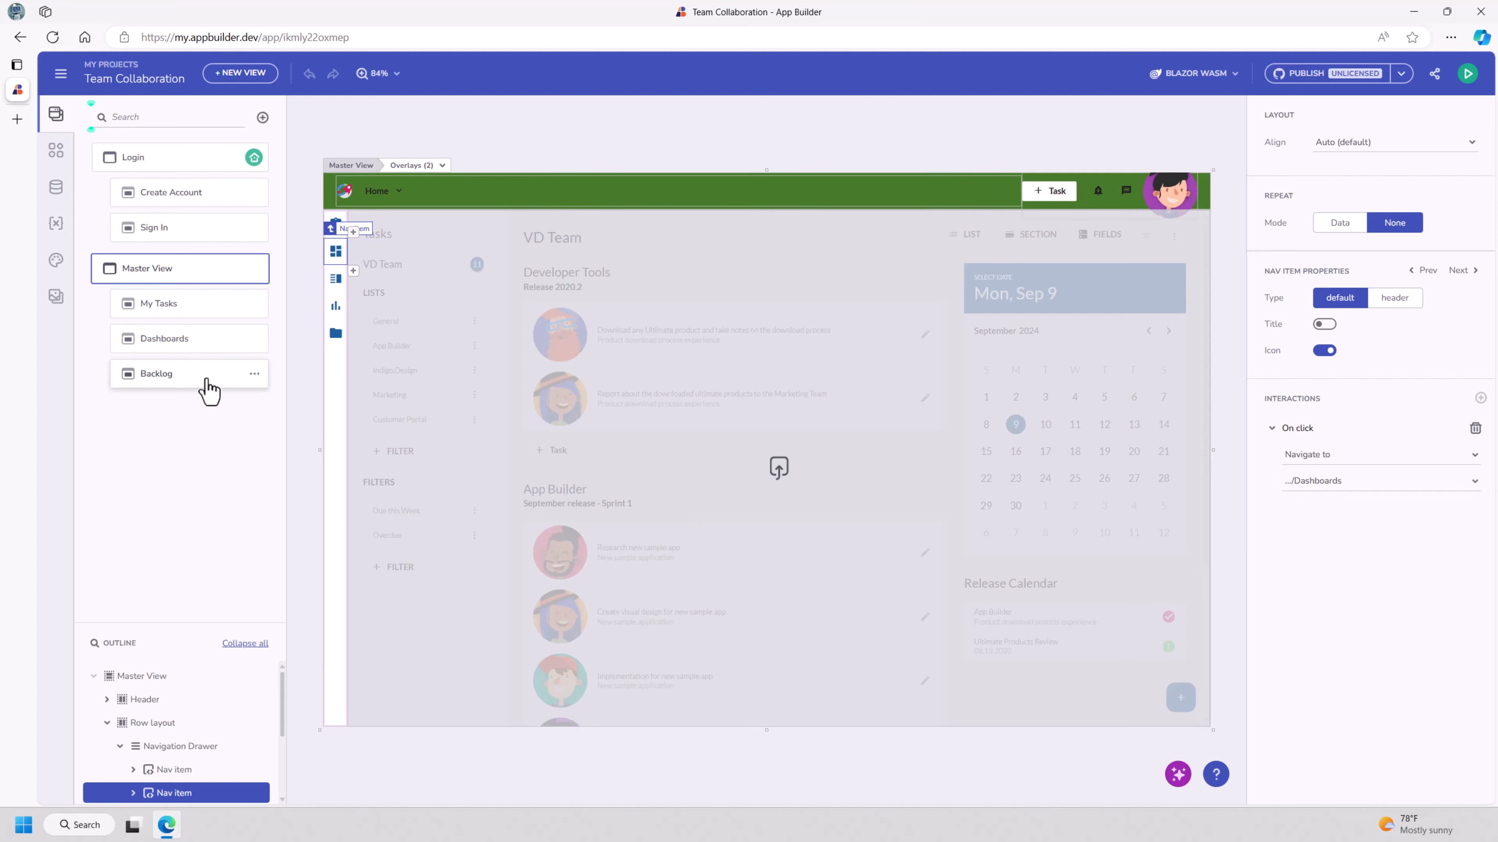
Step: Add a child view named CustomerOrders to the Master View and bring up the layout choices for it
left_click(148, 345)
left_click(201, 276)
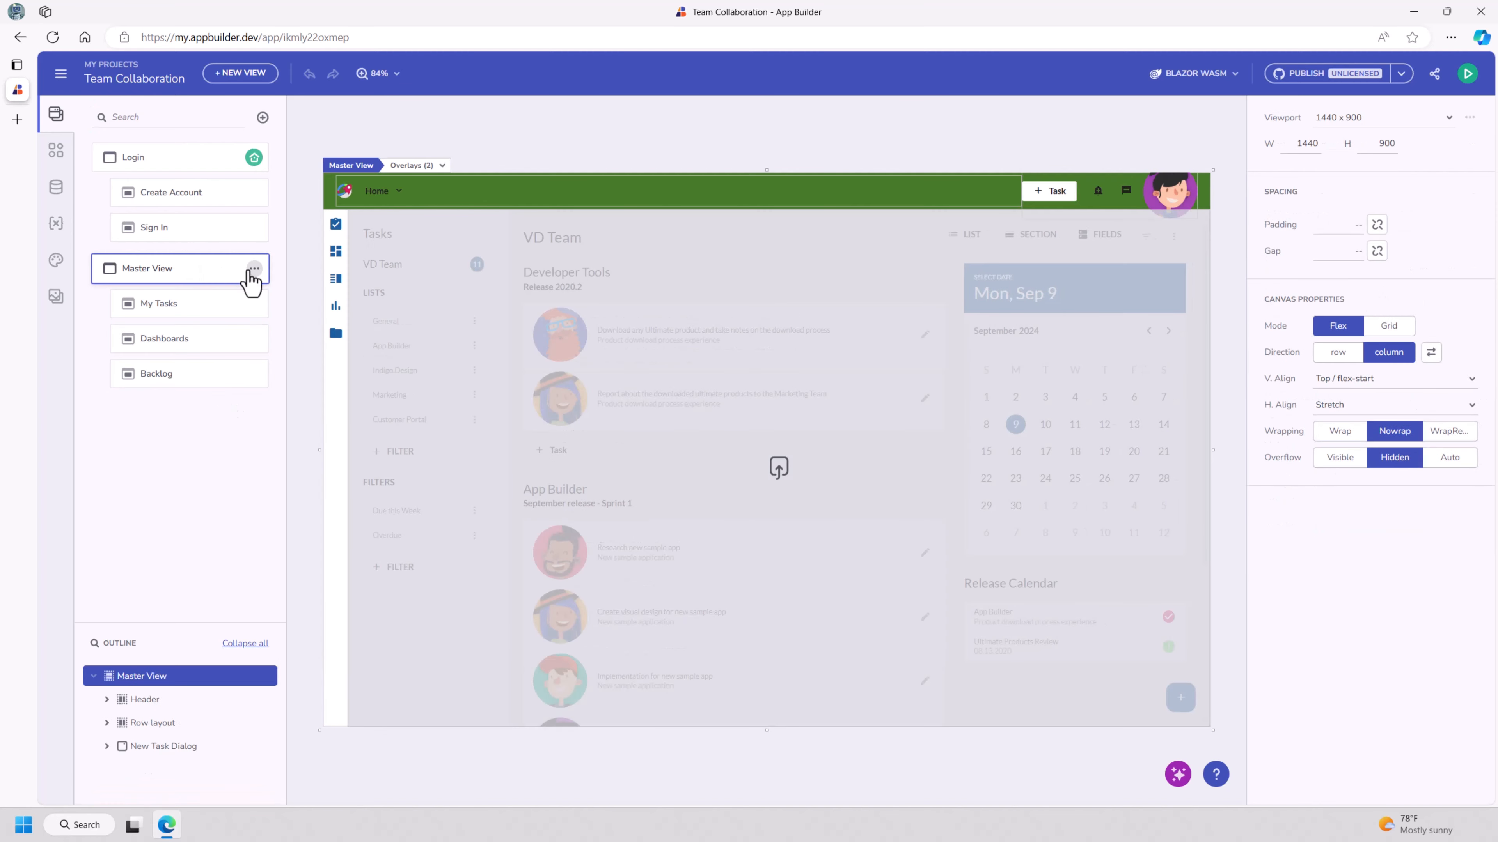
left_click(254, 269)
left_click(298, 286)
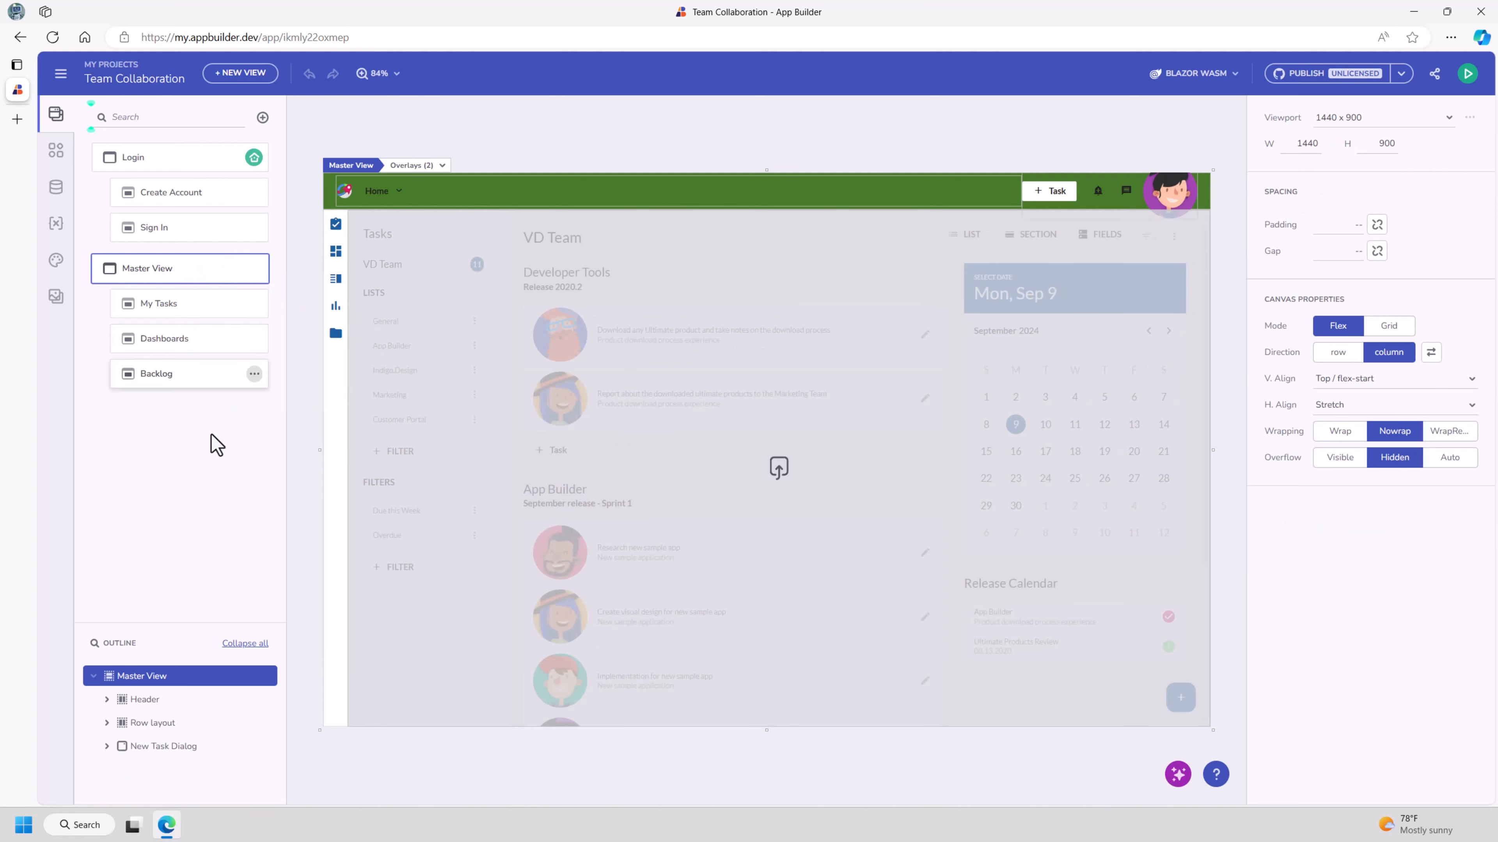
type("Custom")
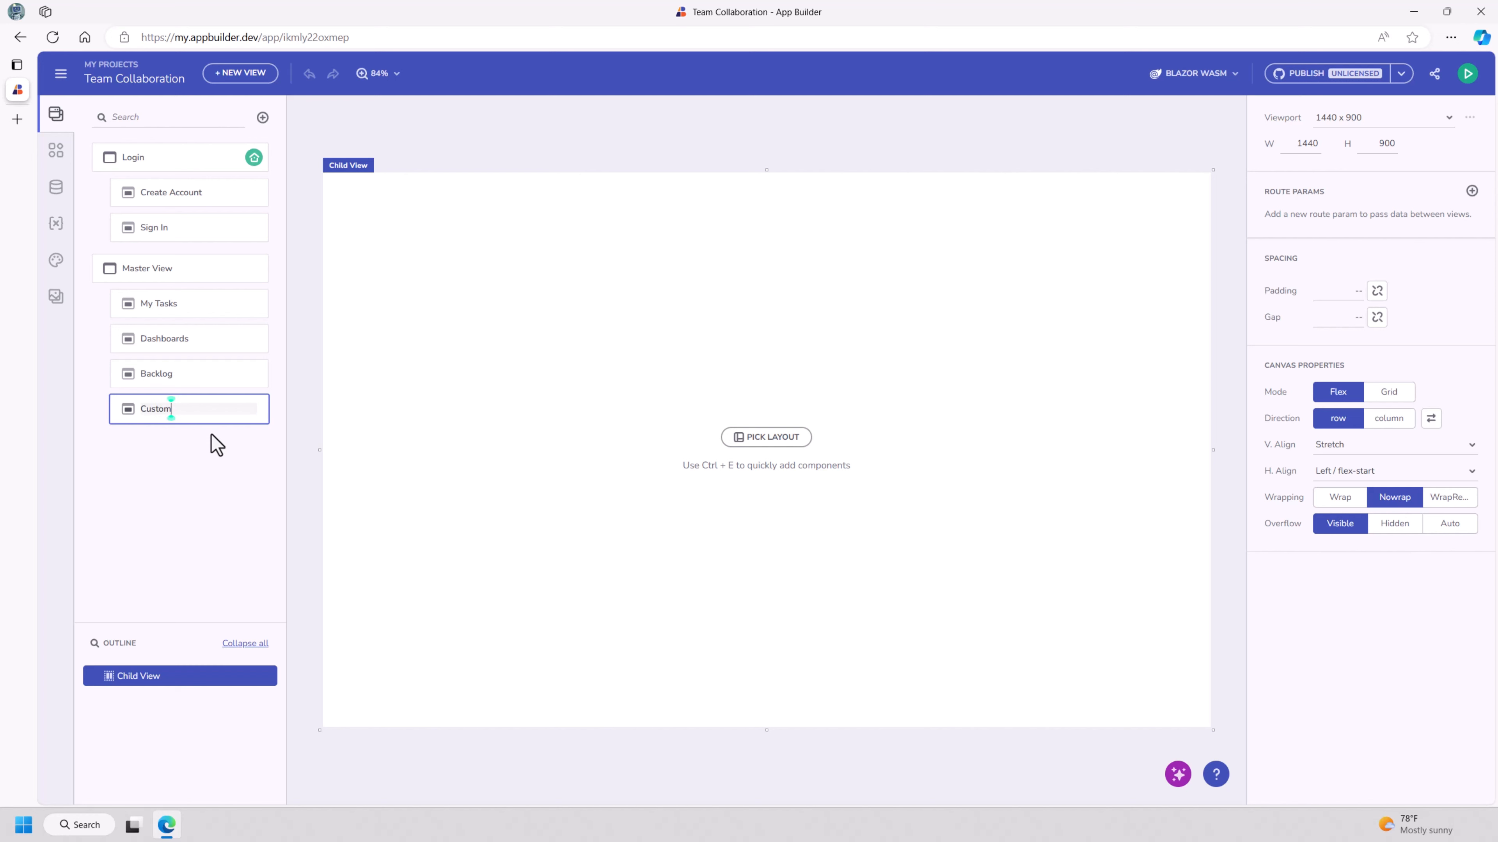
type("erOrders")
key("Return")
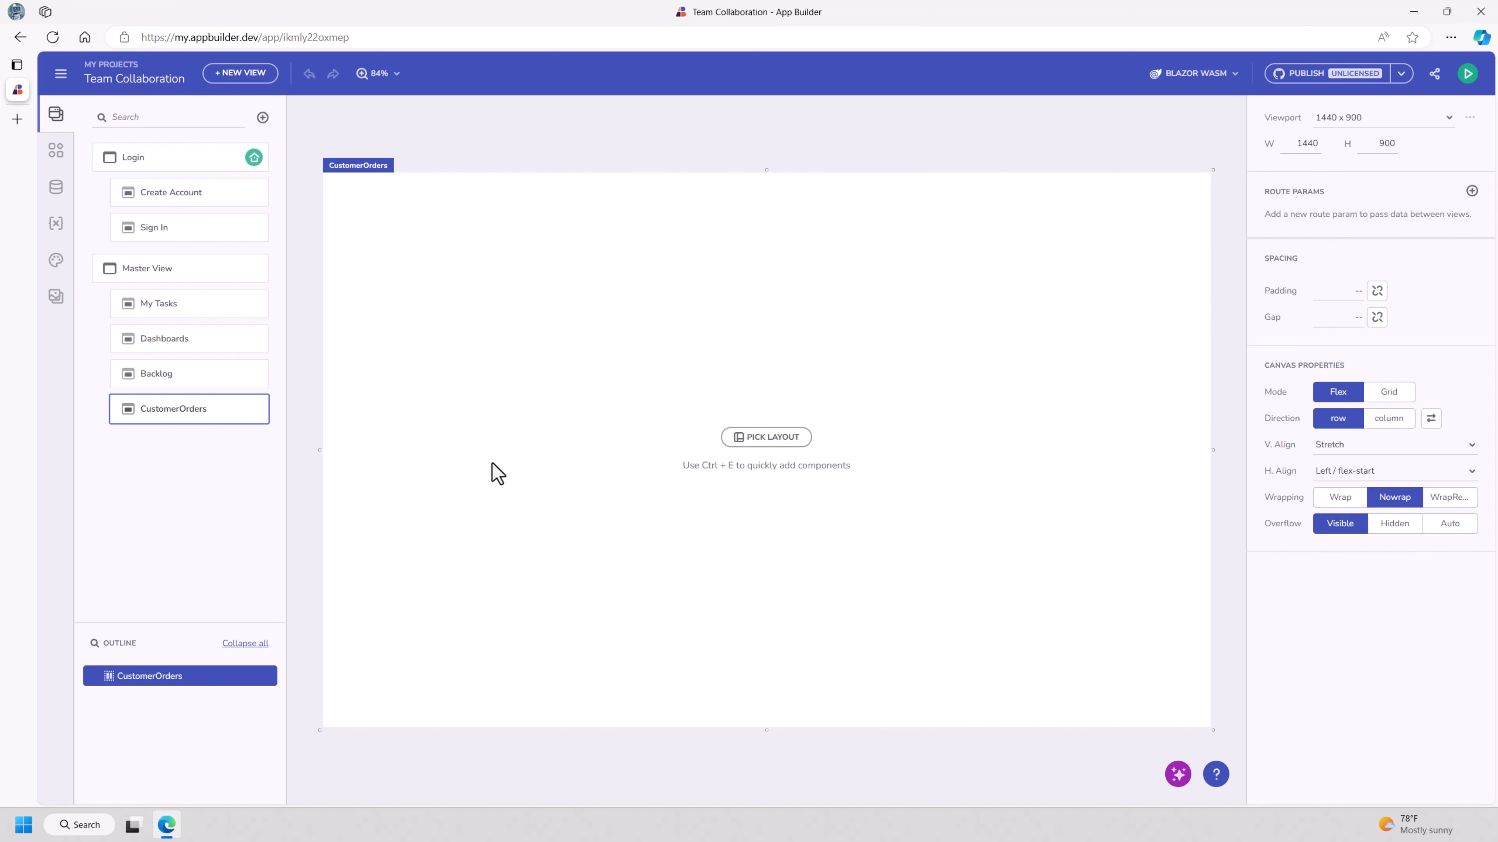
left_click(761, 437)
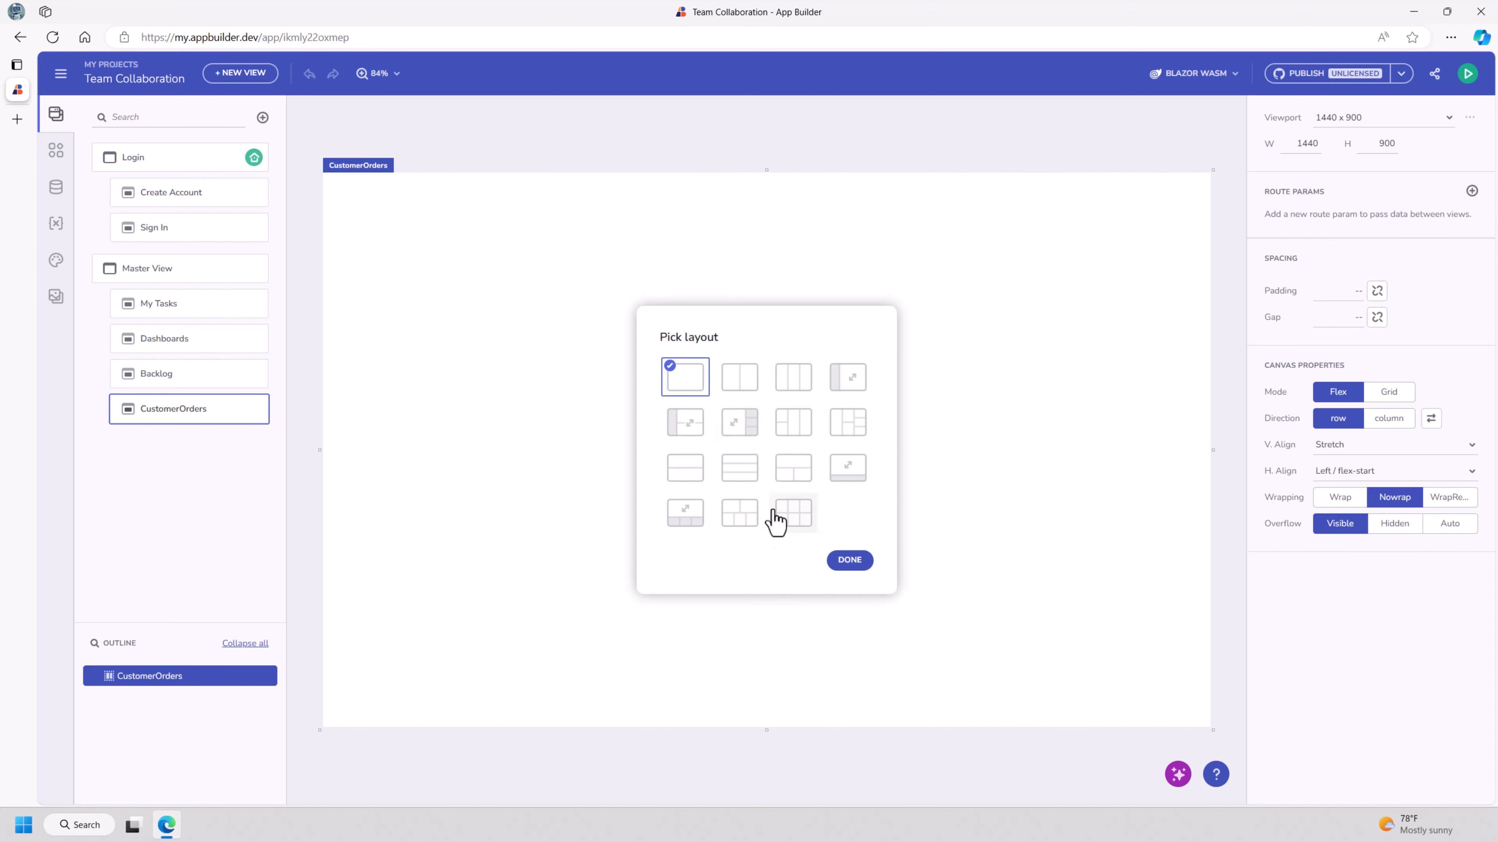
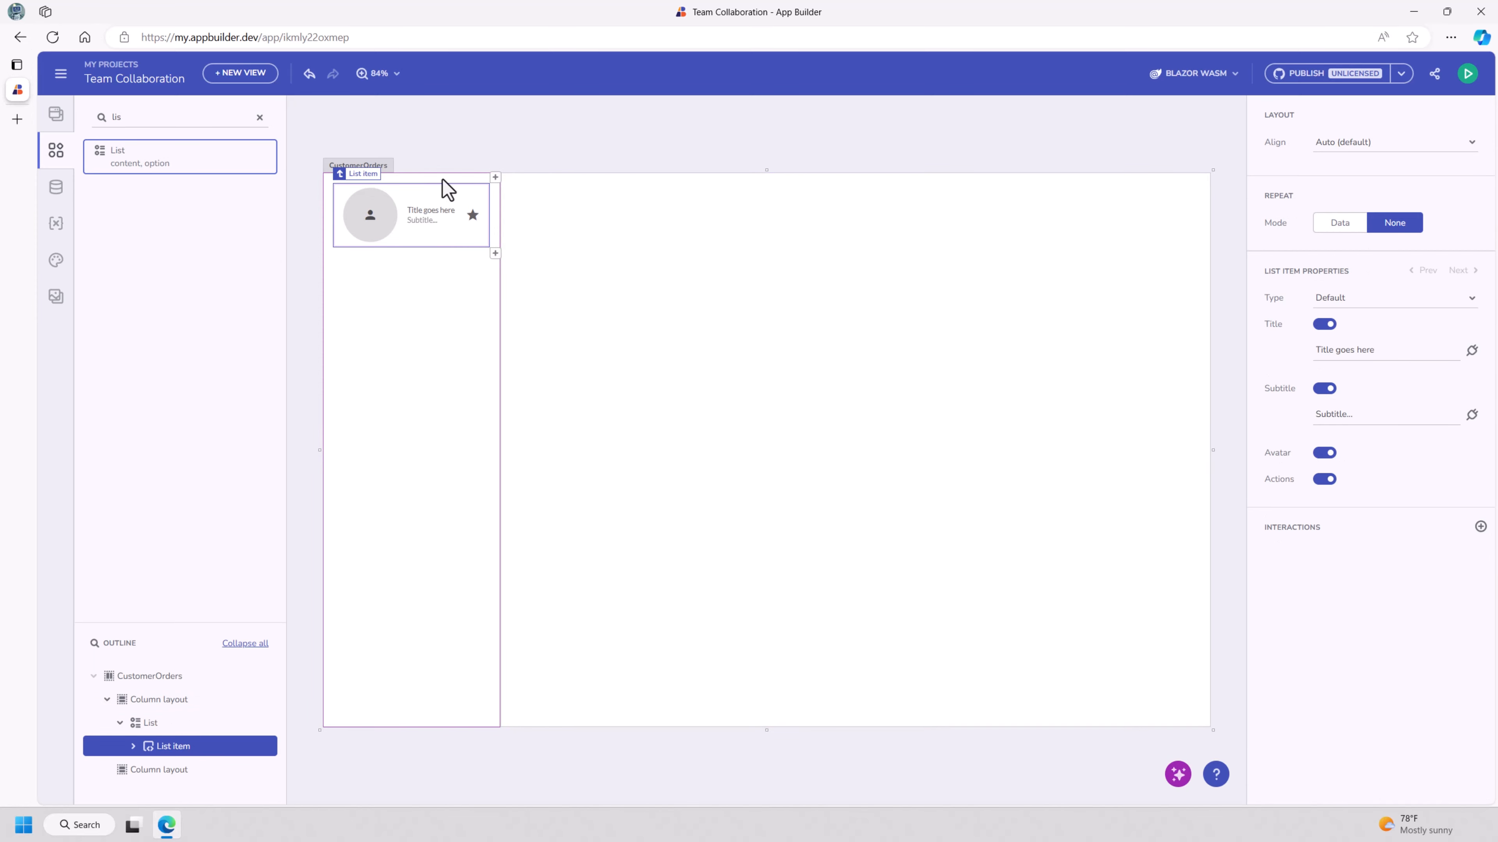
Step: Add a Grid component to the wide empty column layout beside the list in the CustomerOrders view
left_click(676, 263)
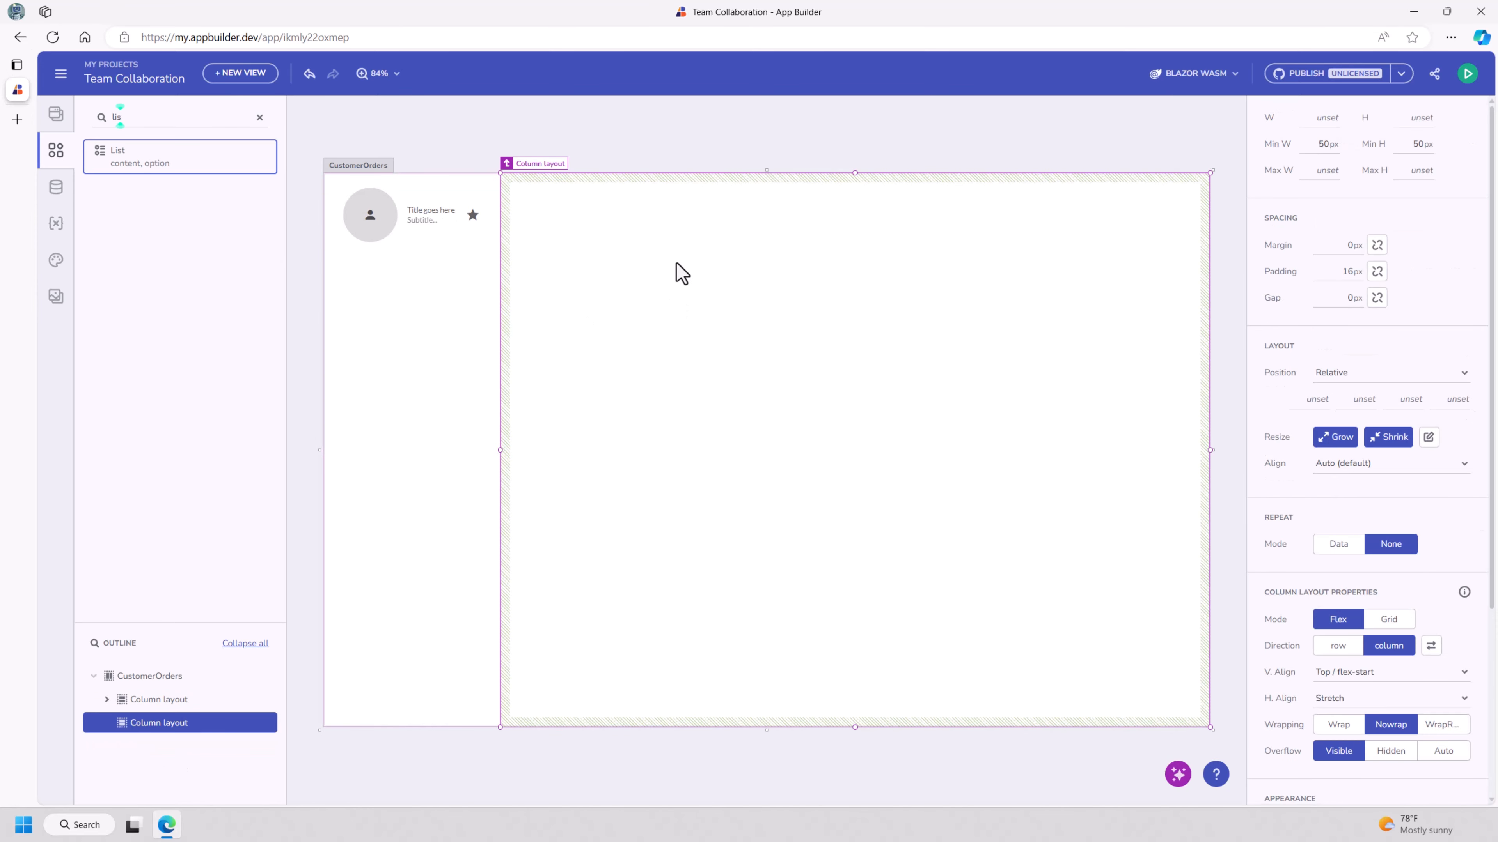
key("ctrl+e")
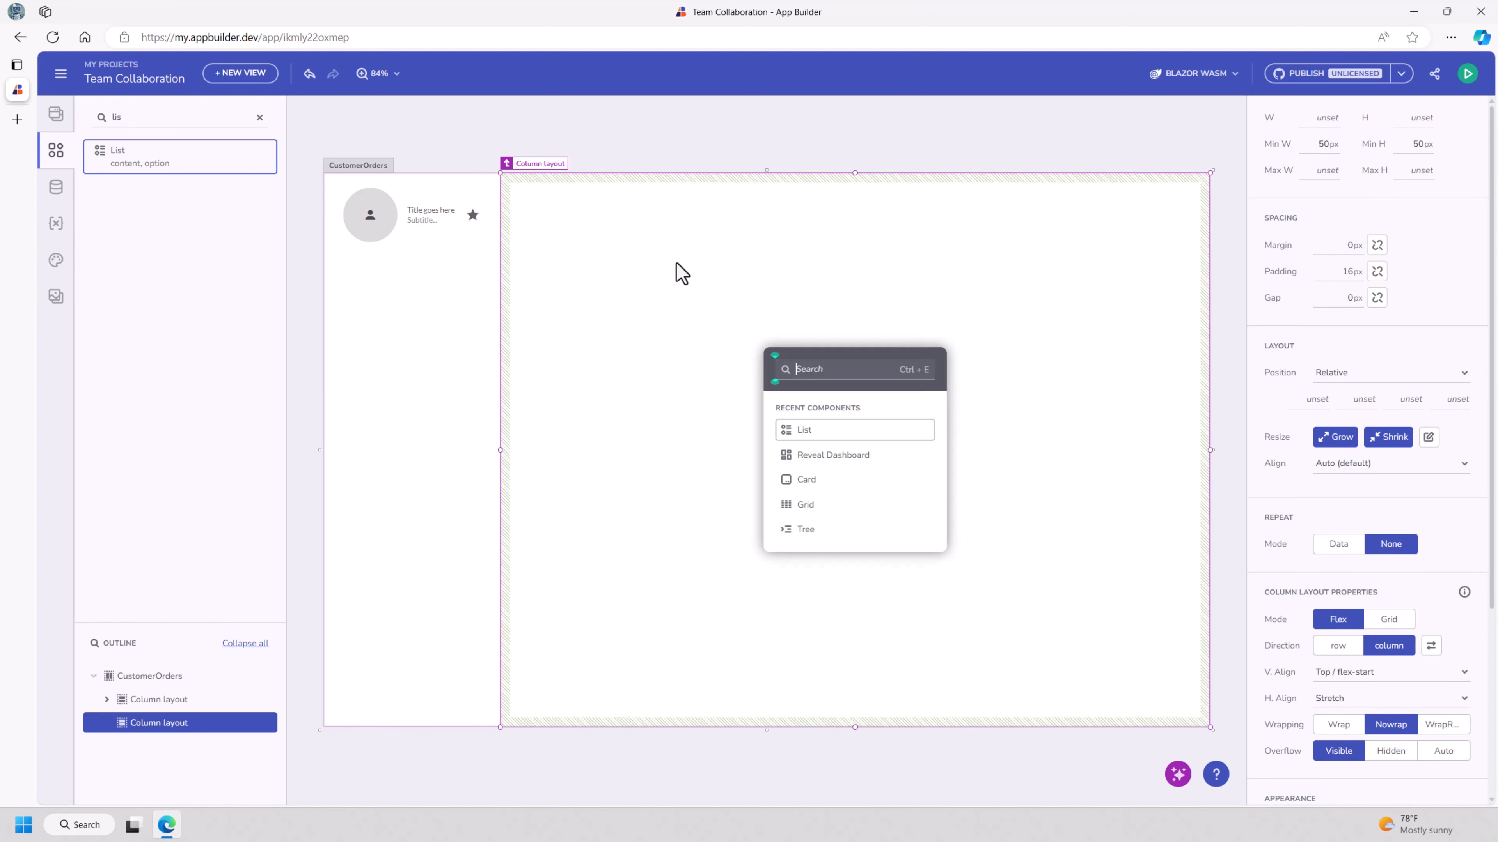
type("gr")
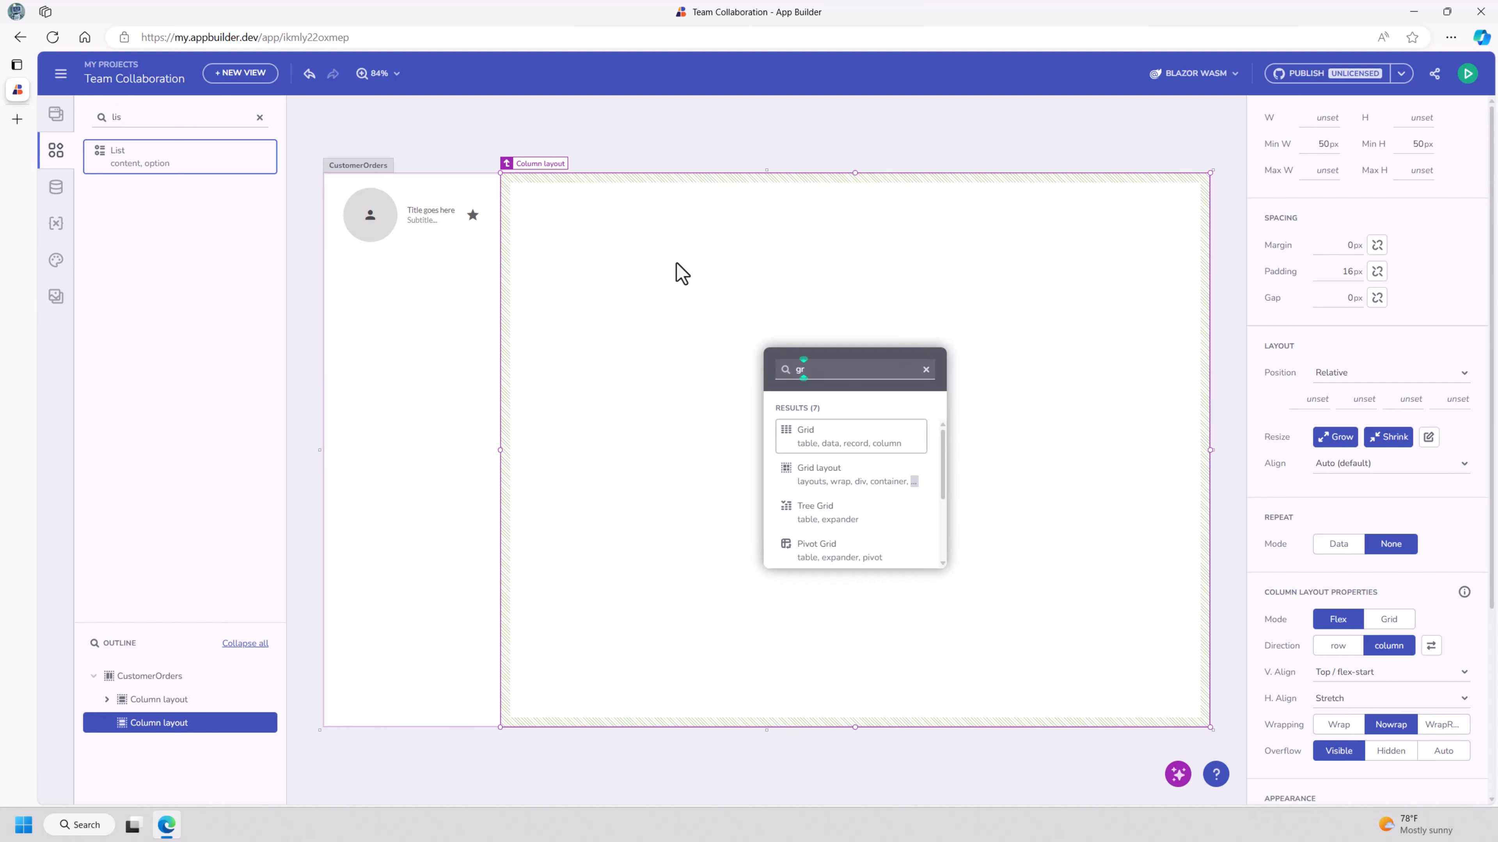
left_click(864, 447)
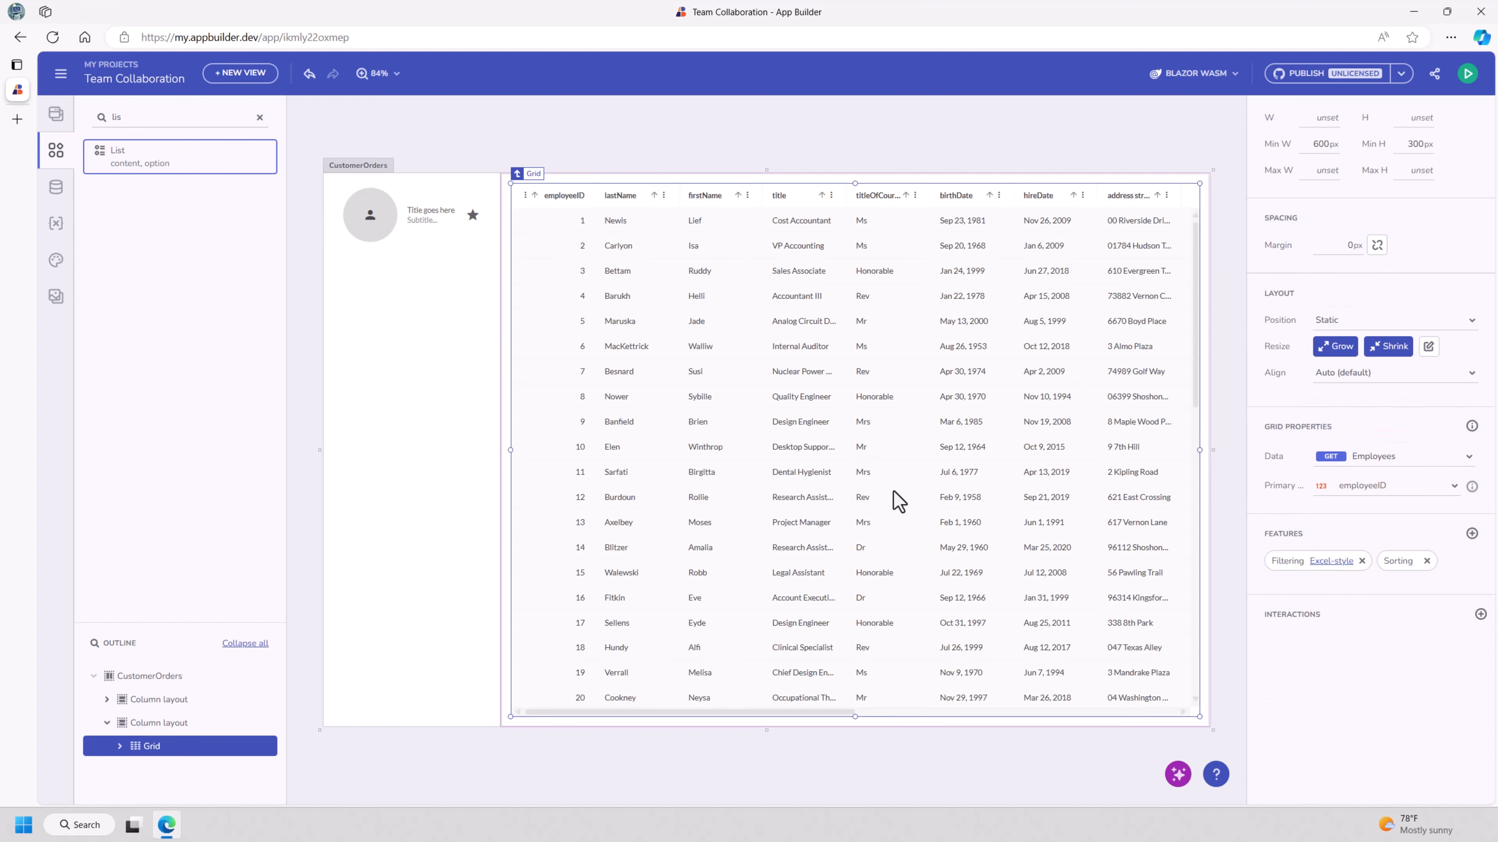
Step: Preview the CustomerOrders view, scroll through the employee grid and back, and return to the editor
left_click(1468, 74)
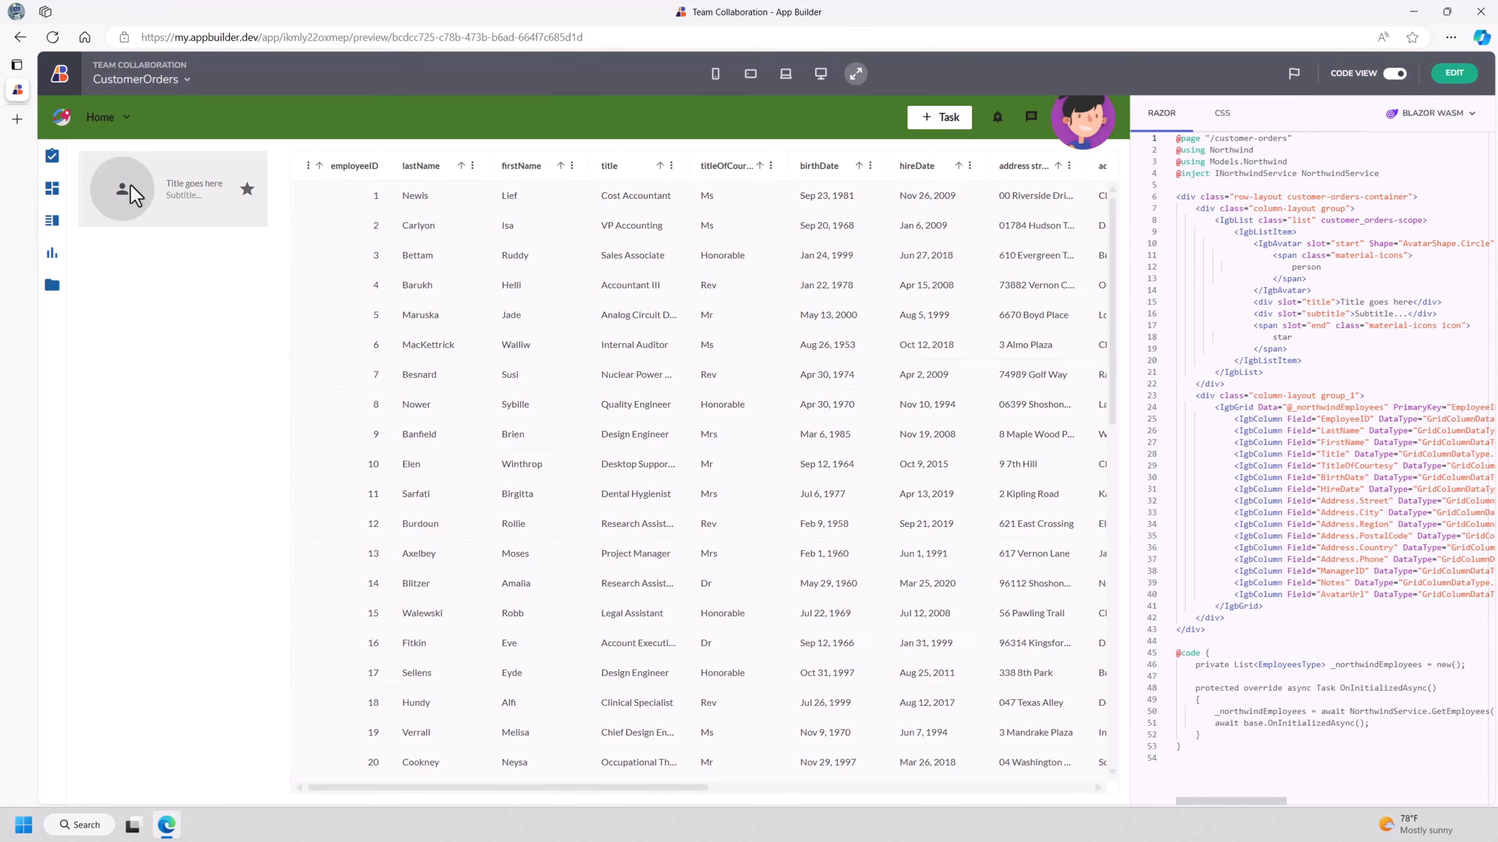
left_click(665, 266)
scroll(824, 505, "down", 8)
scroll(825, 506, "up", 8)
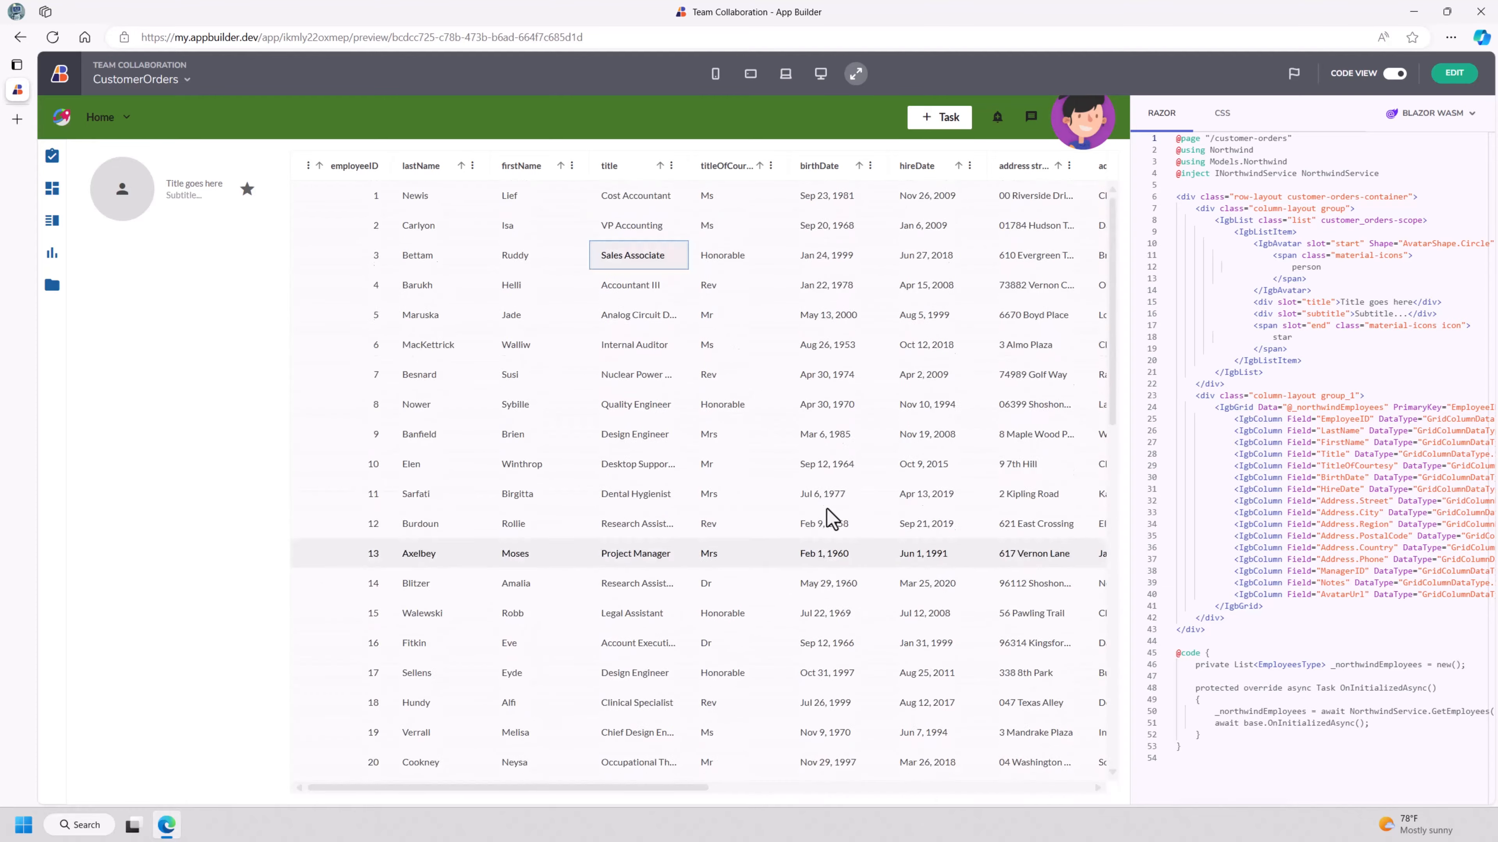
left_click(1455, 73)
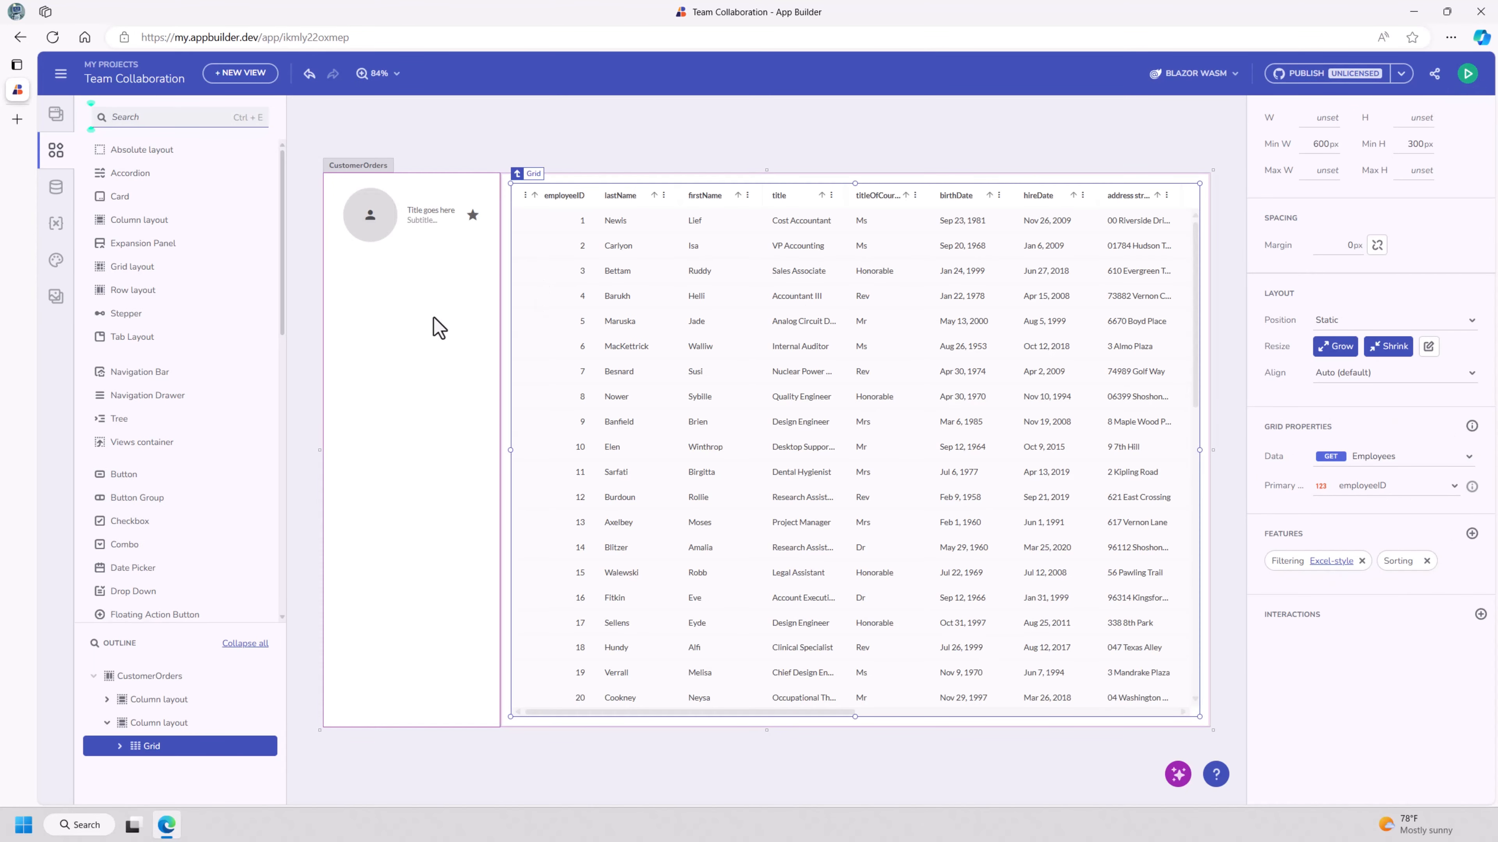
Step: Repeat the list item from data, using the /customers endpoint of the NorthwindCloud data source
left_click(56, 189)
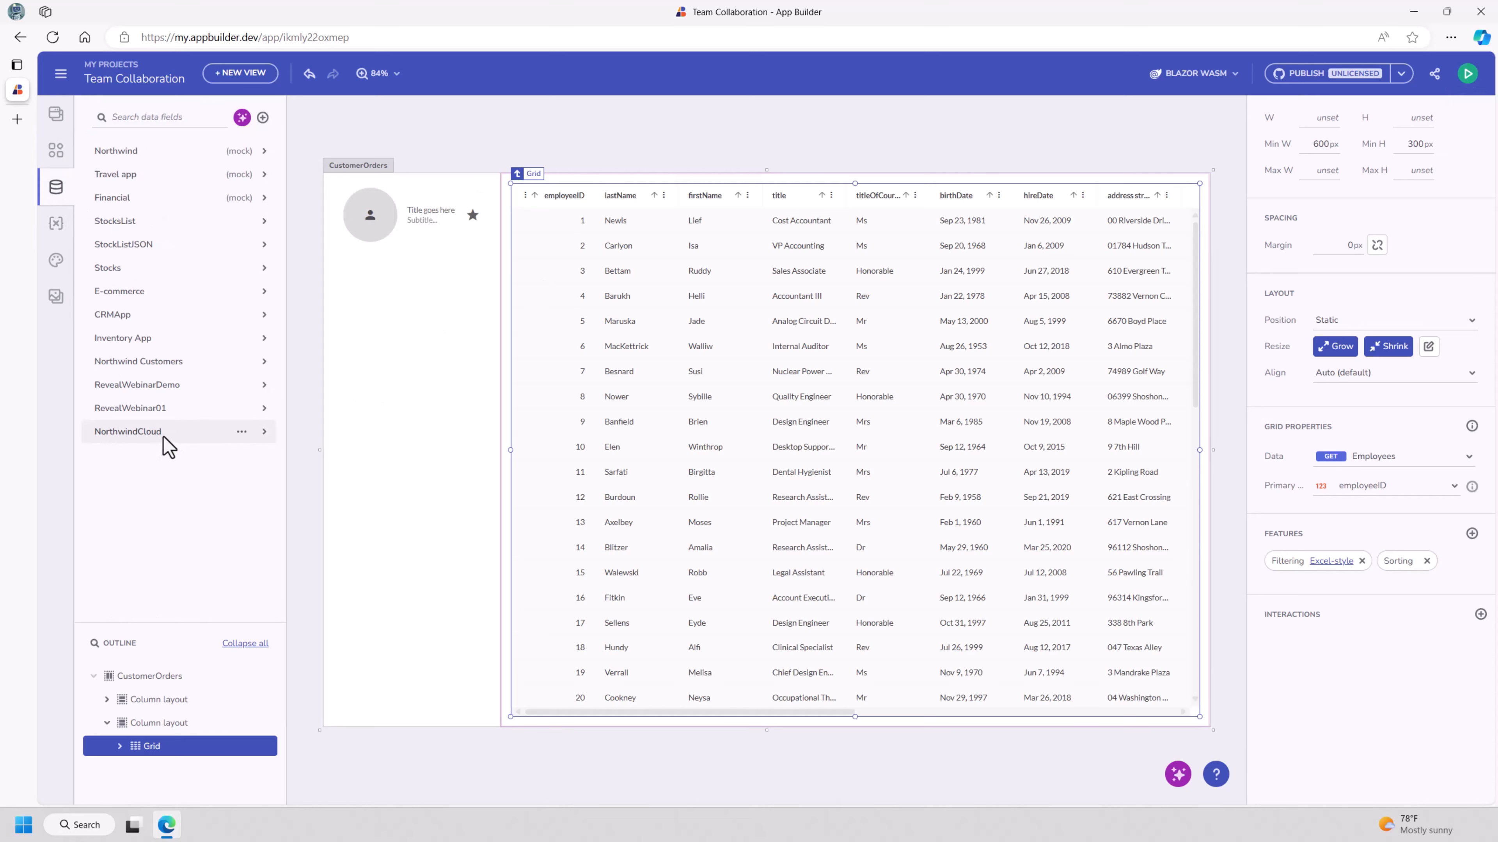
left_click(143, 432)
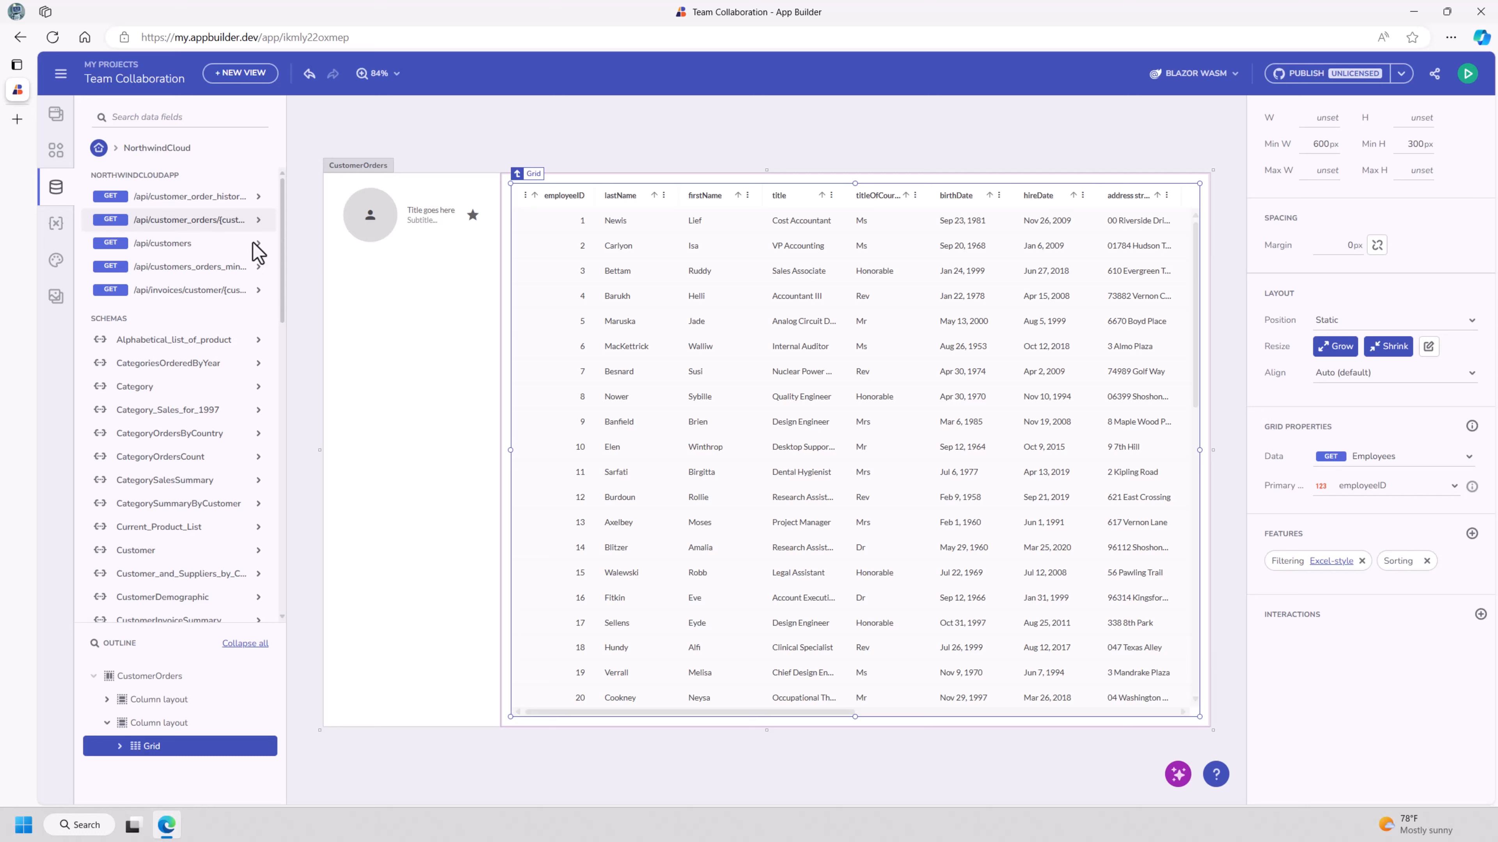
left_click(414, 202)
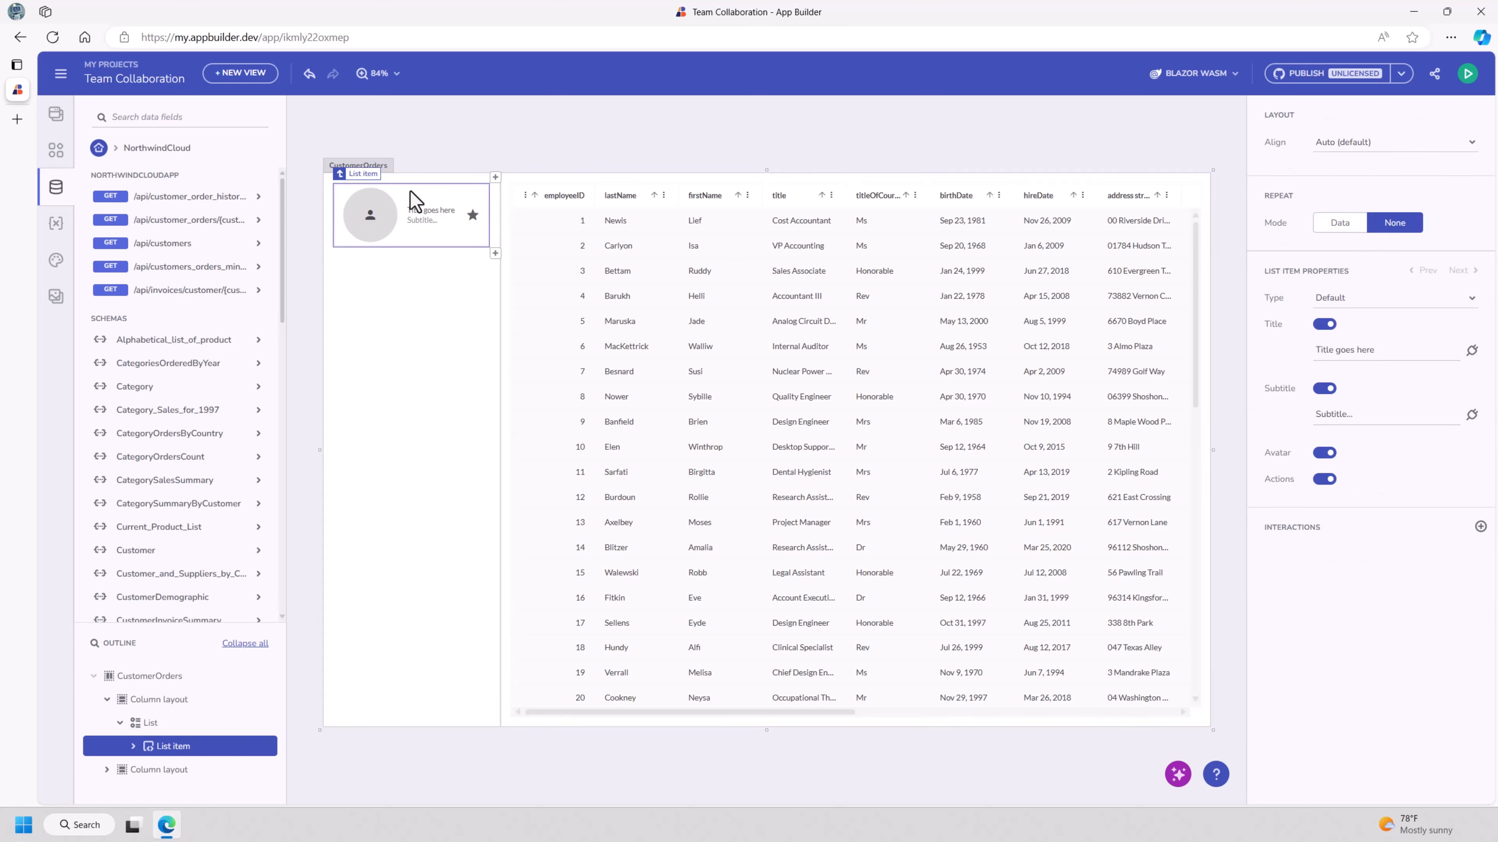
left_click(1334, 224)
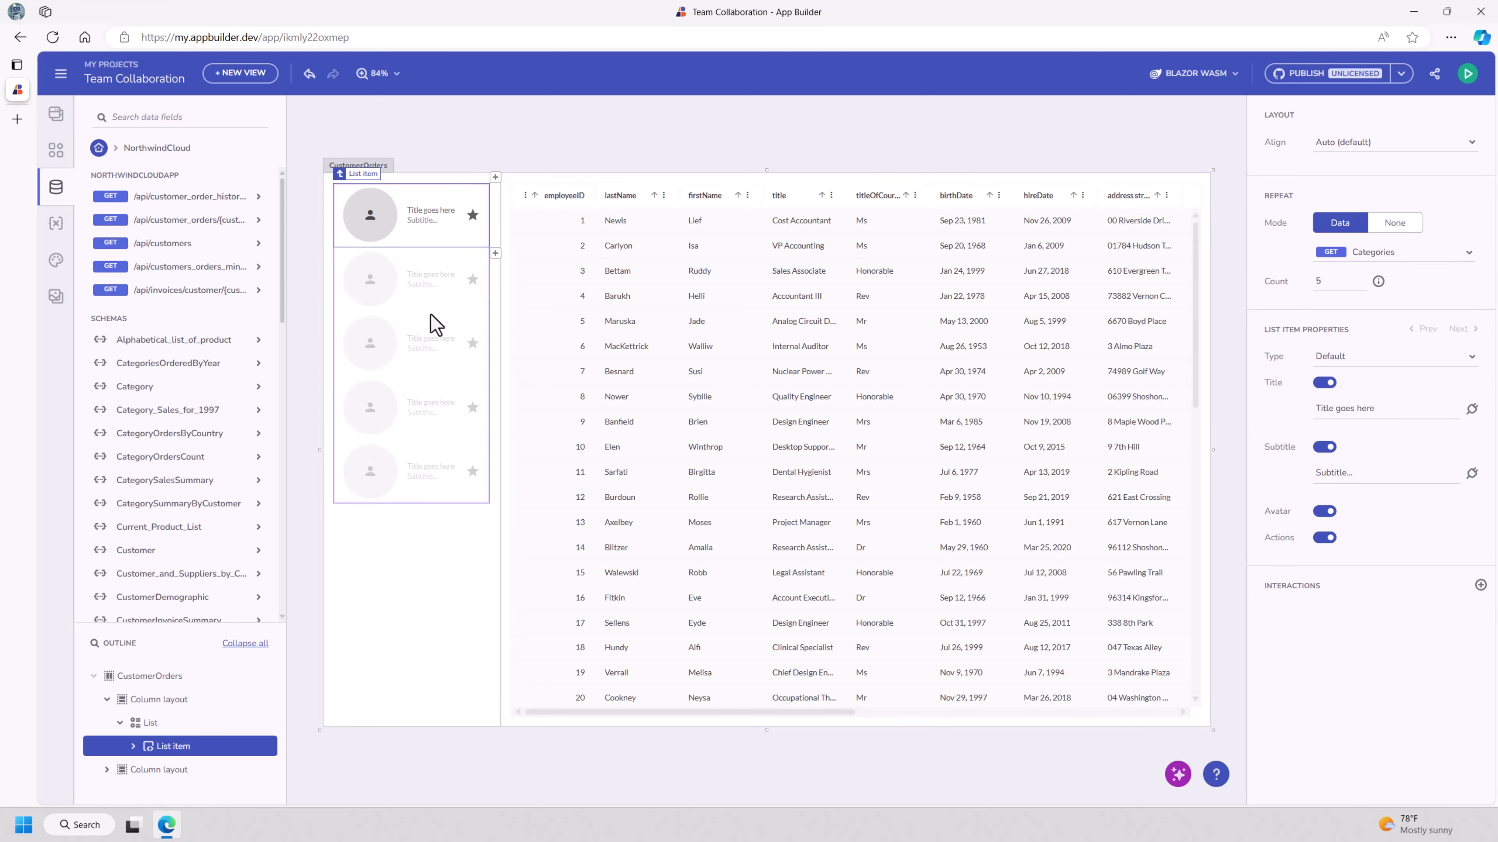
left_click(1467, 253)
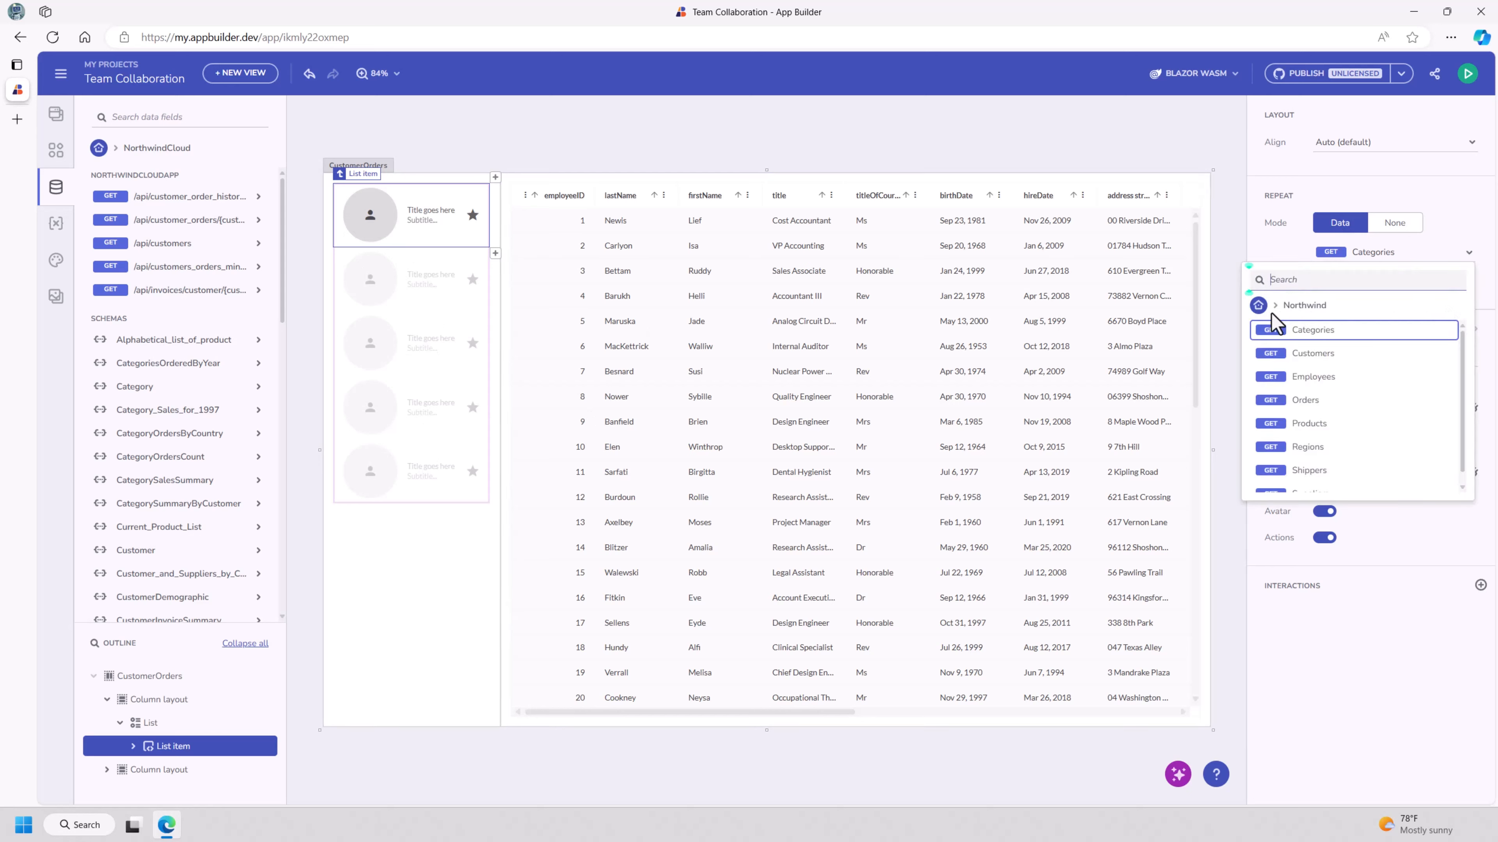
left_click(1258, 305)
scroll(1356, 440, "down", 3)
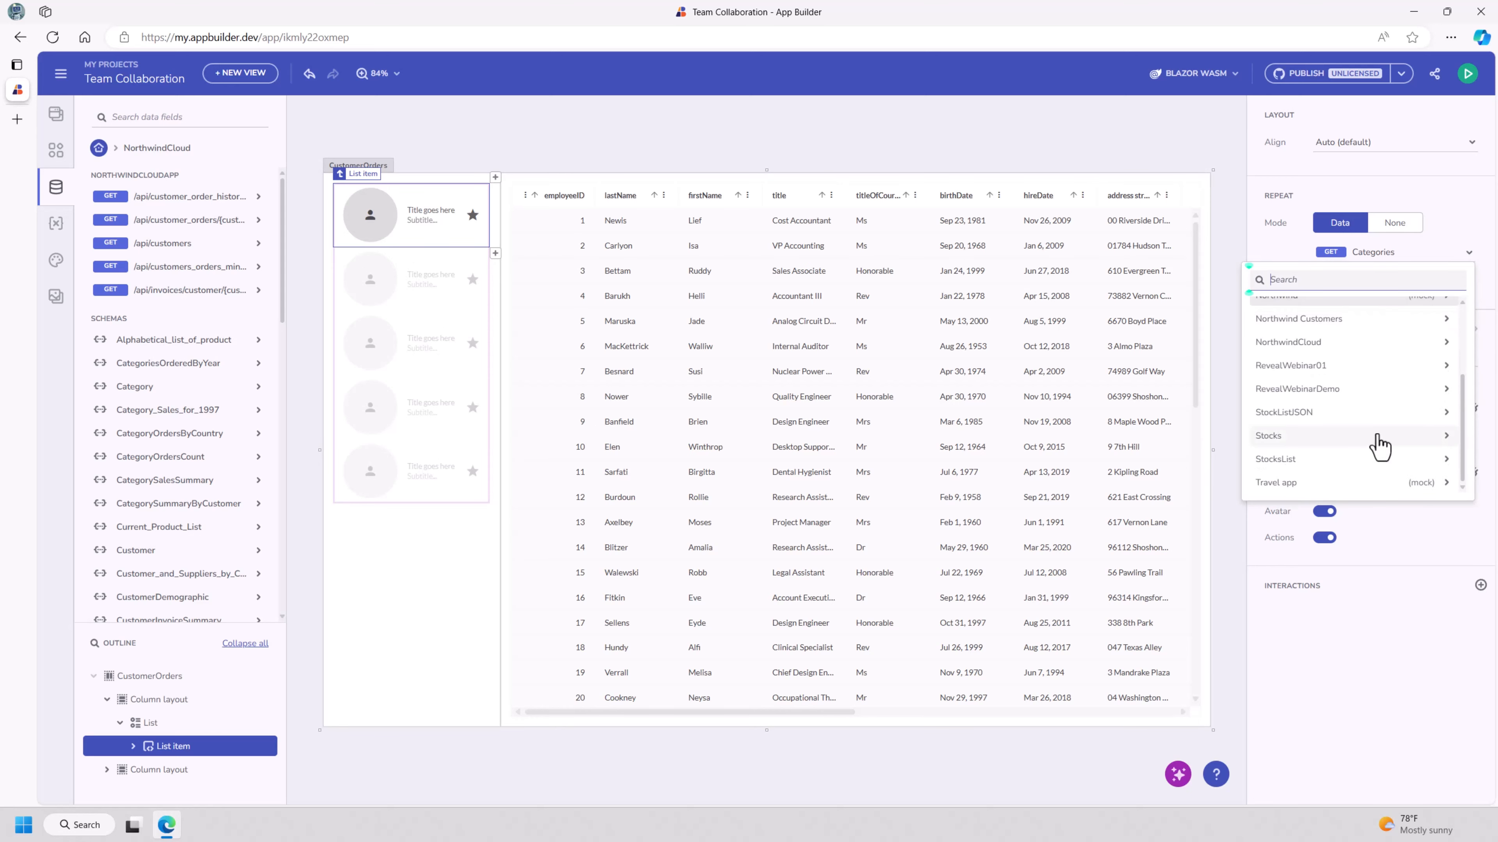
left_click(1392, 347)
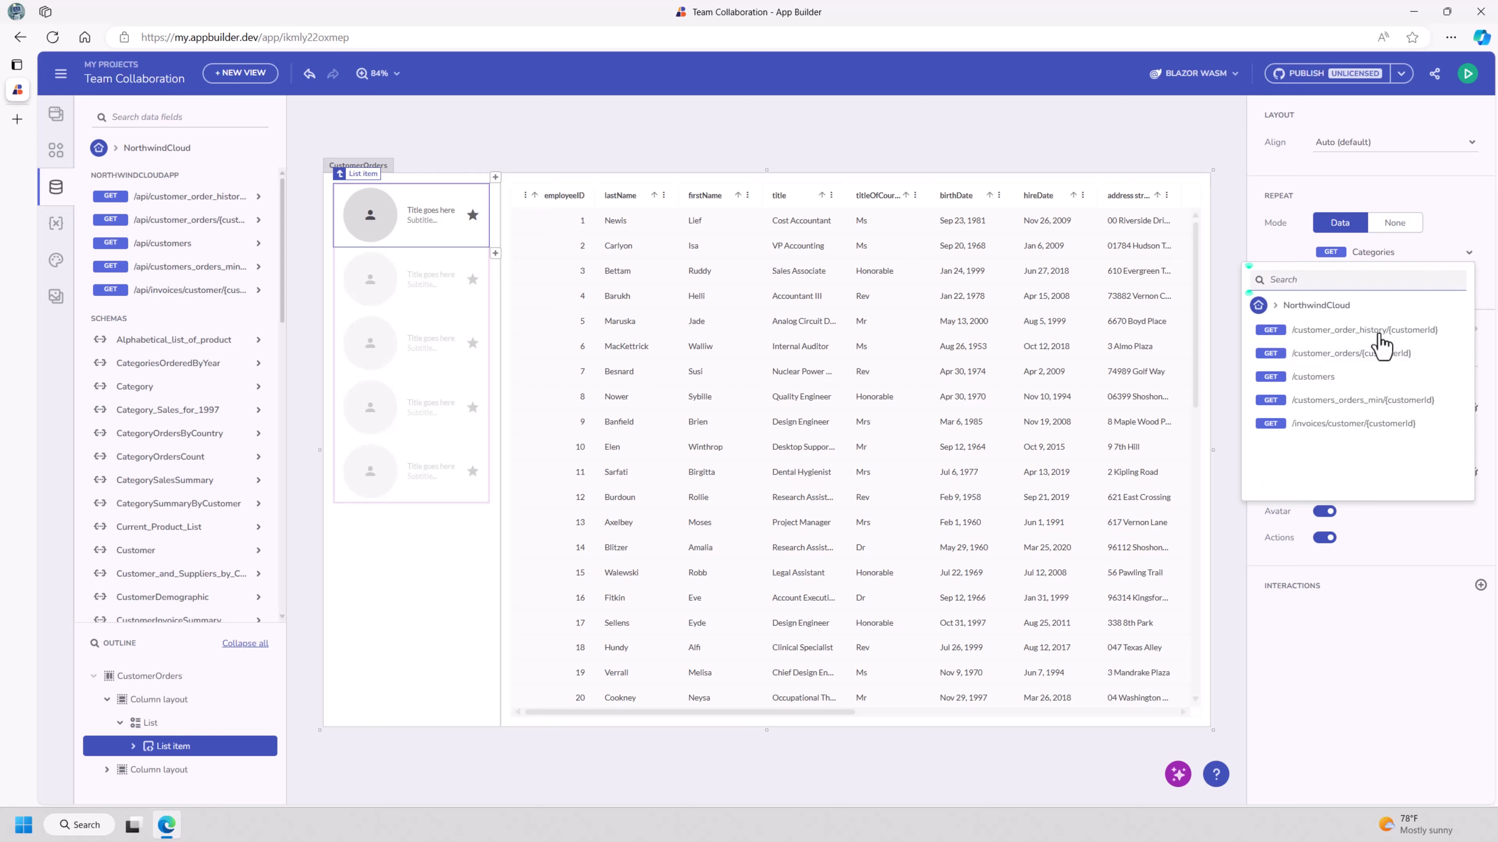
left_click(1313, 377)
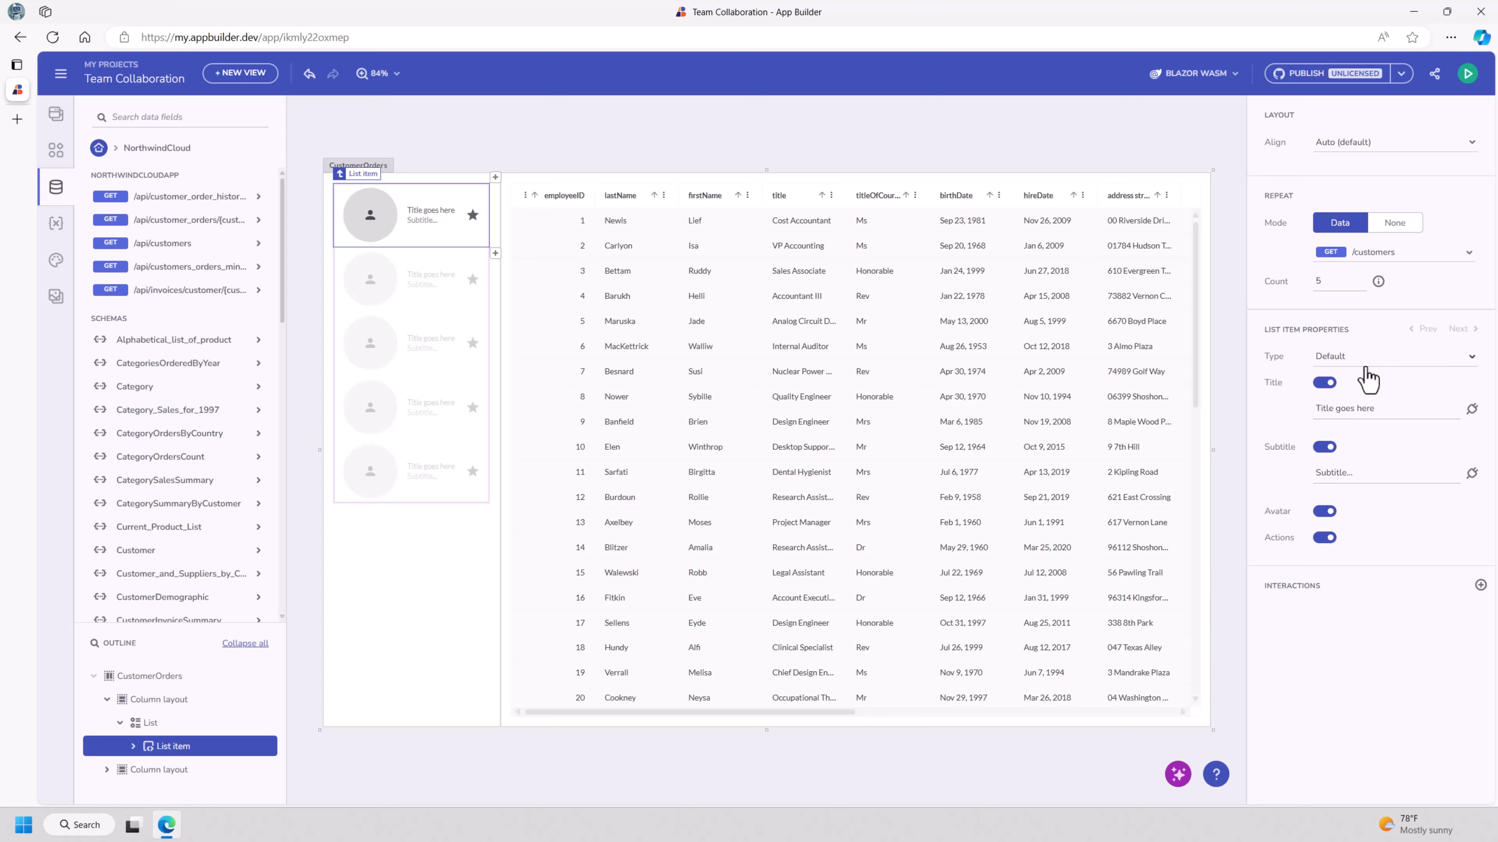
Step: Bind the list item's title to companyName and its subtitle to contactName from /api/customers
left_click(1471, 410)
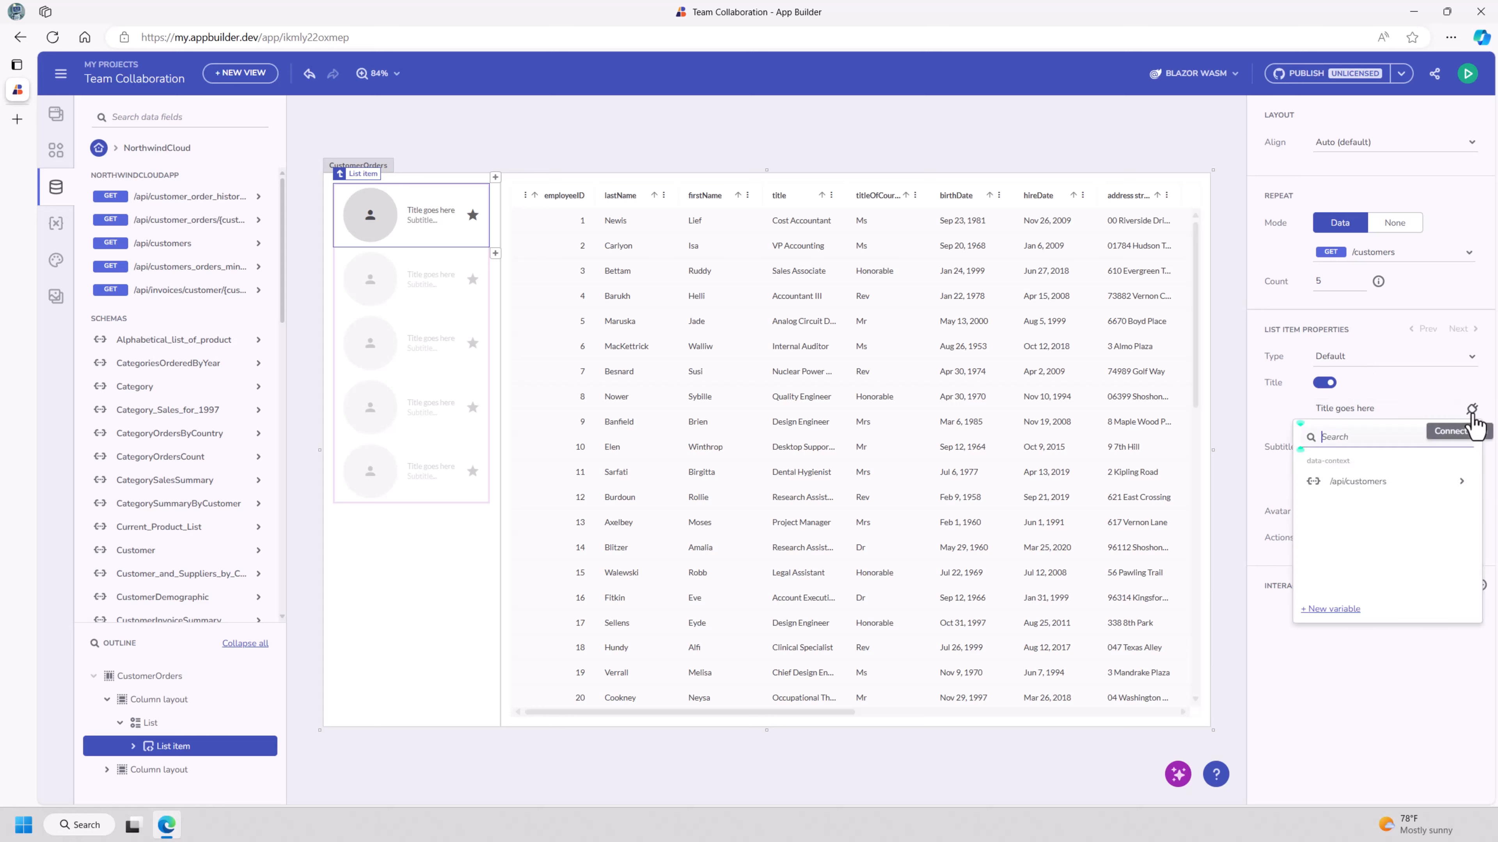
left_click(1462, 482)
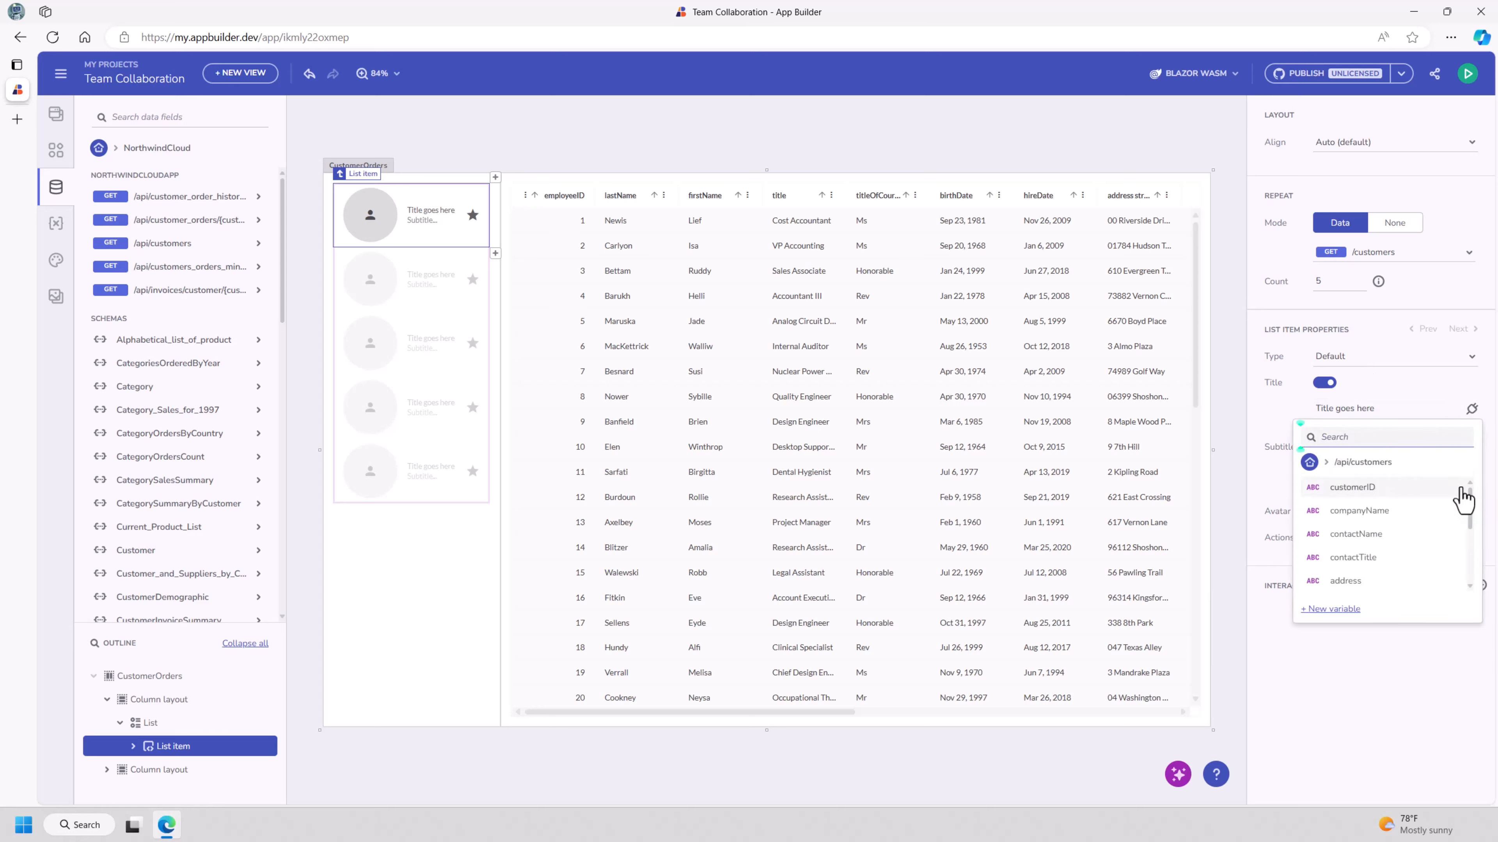
left_click(1356, 511)
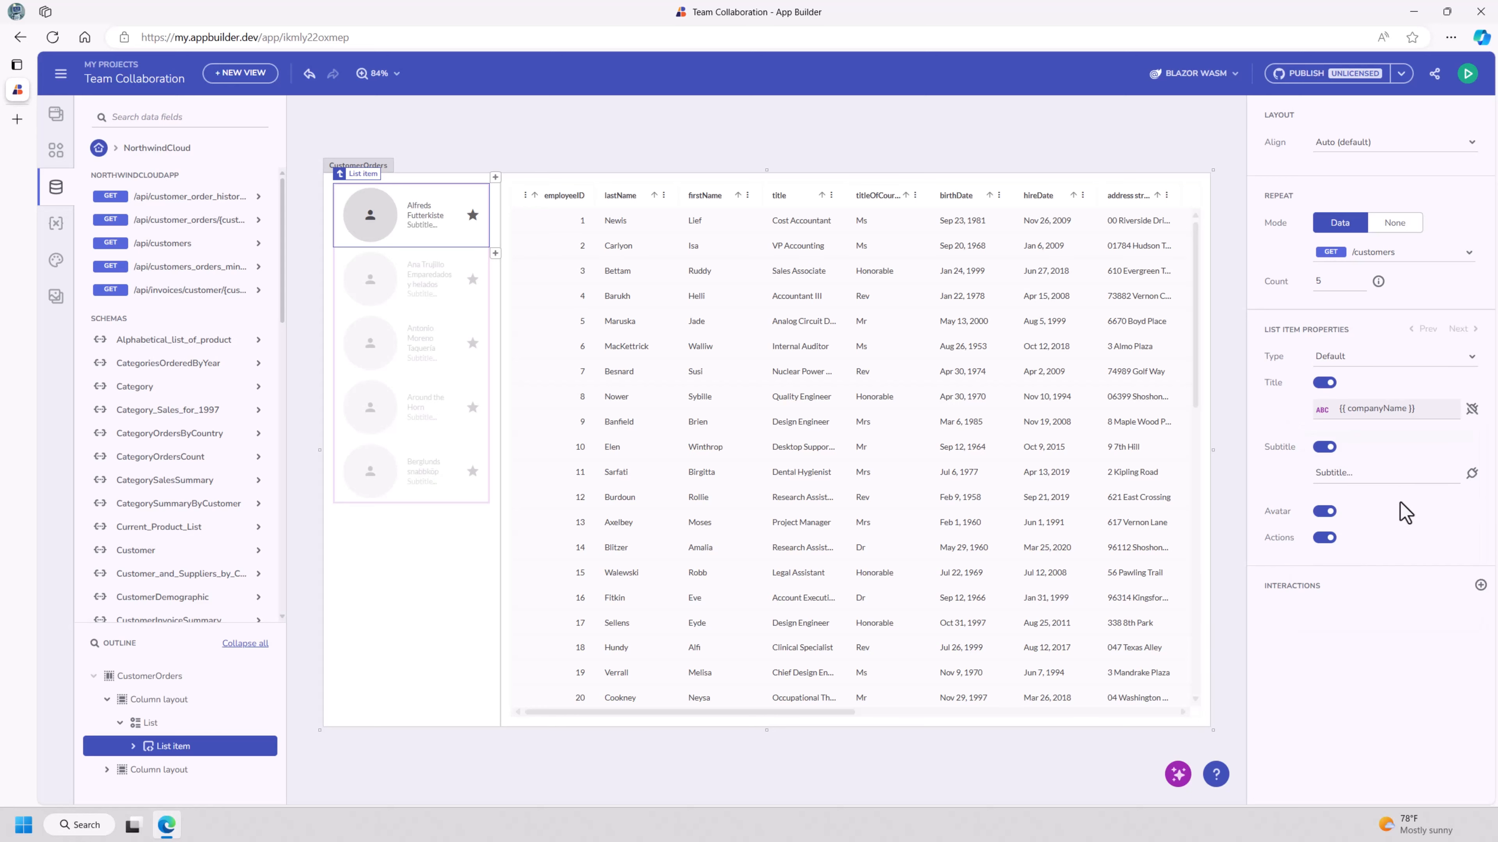
left_click(1471, 474)
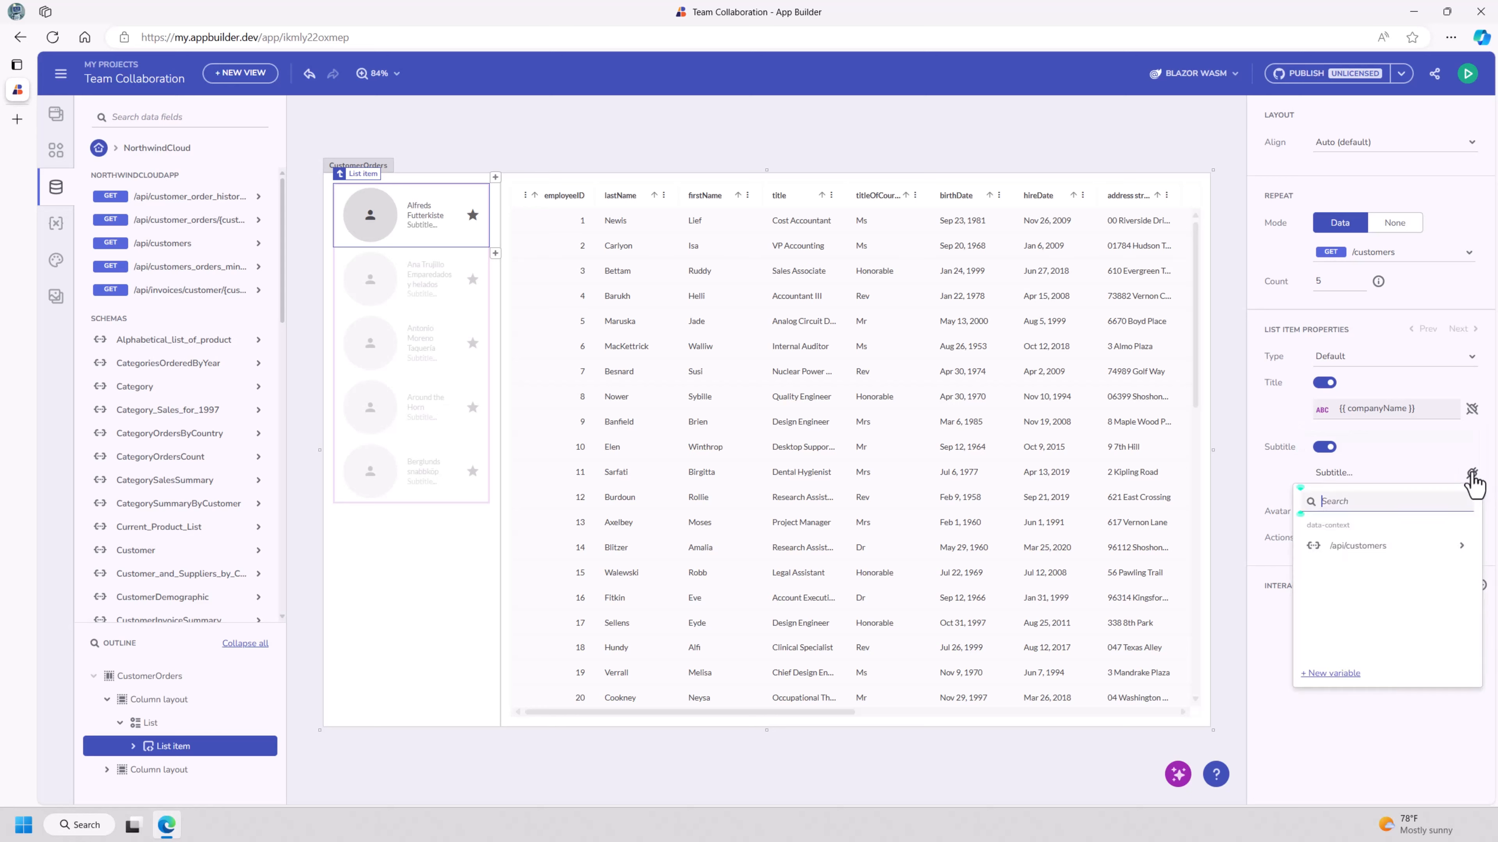
left_click(1454, 548)
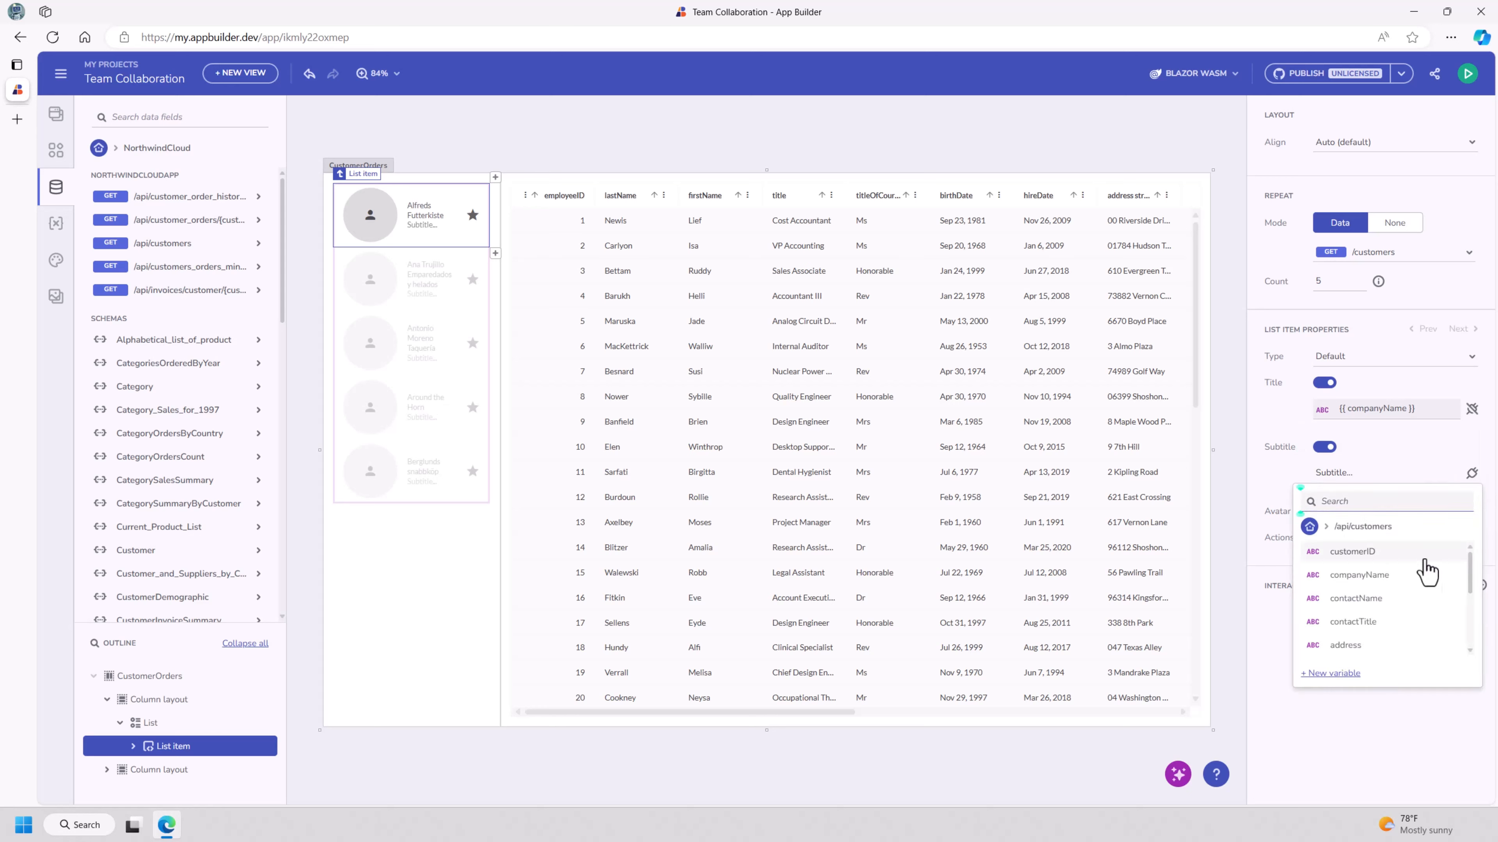
left_click(1380, 600)
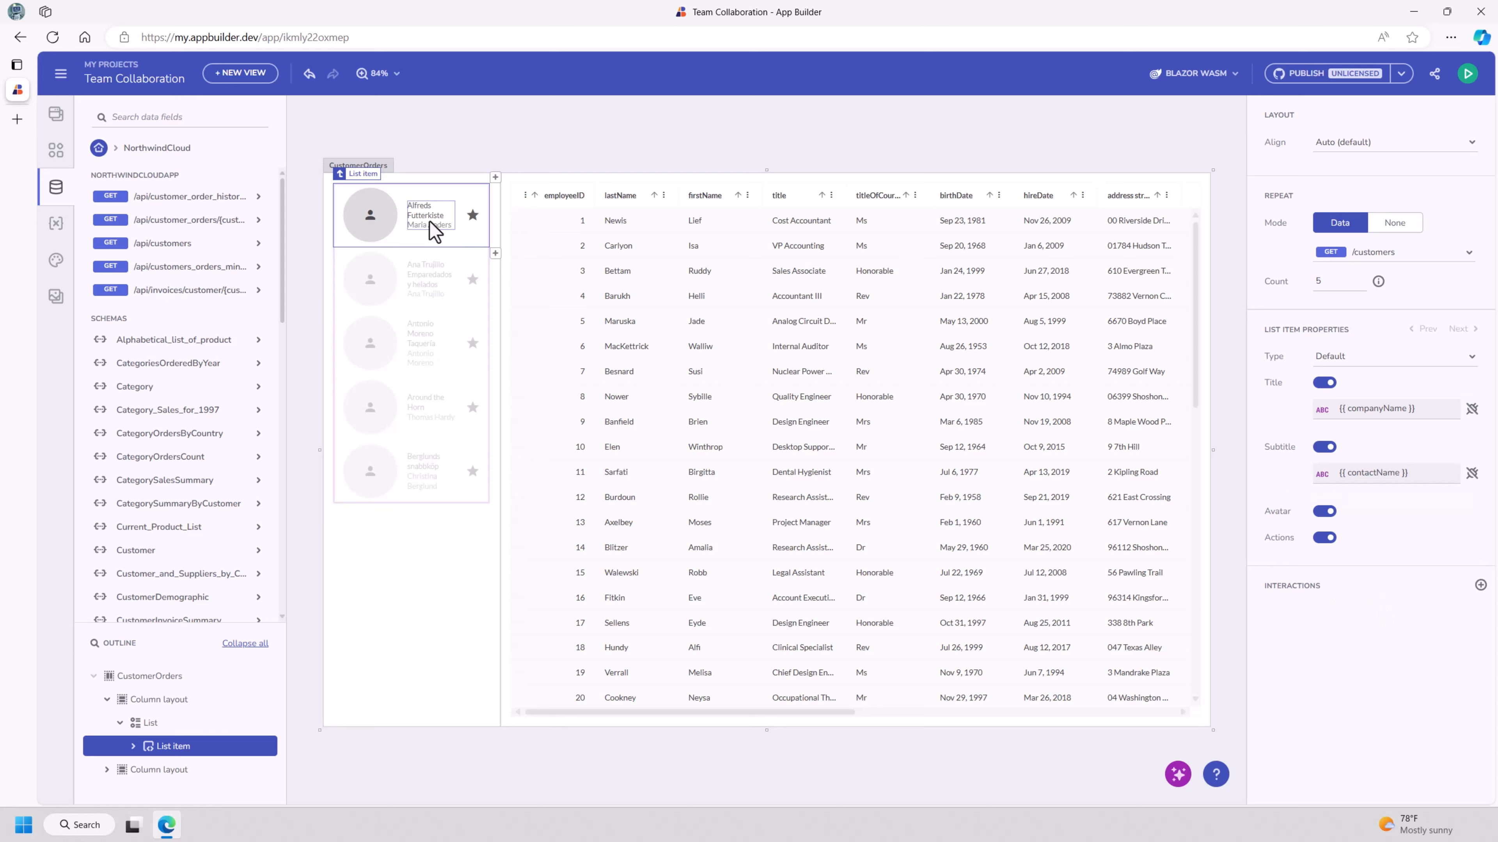
Step: Try to delete the avatar from the first list item
left_click(424, 291)
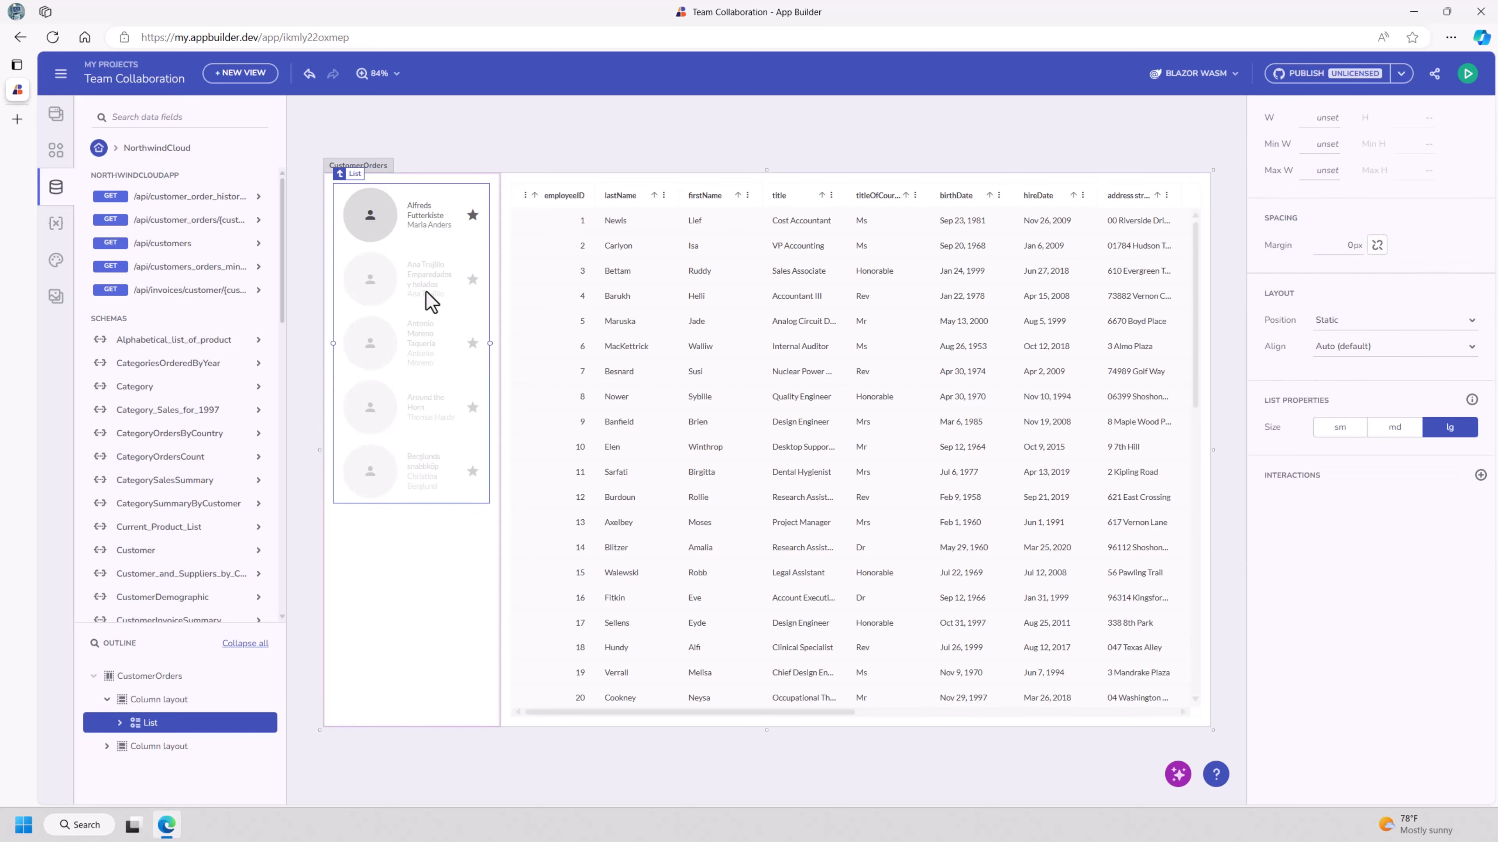
left_click(415, 226)
left_click(422, 331)
left_click(379, 224)
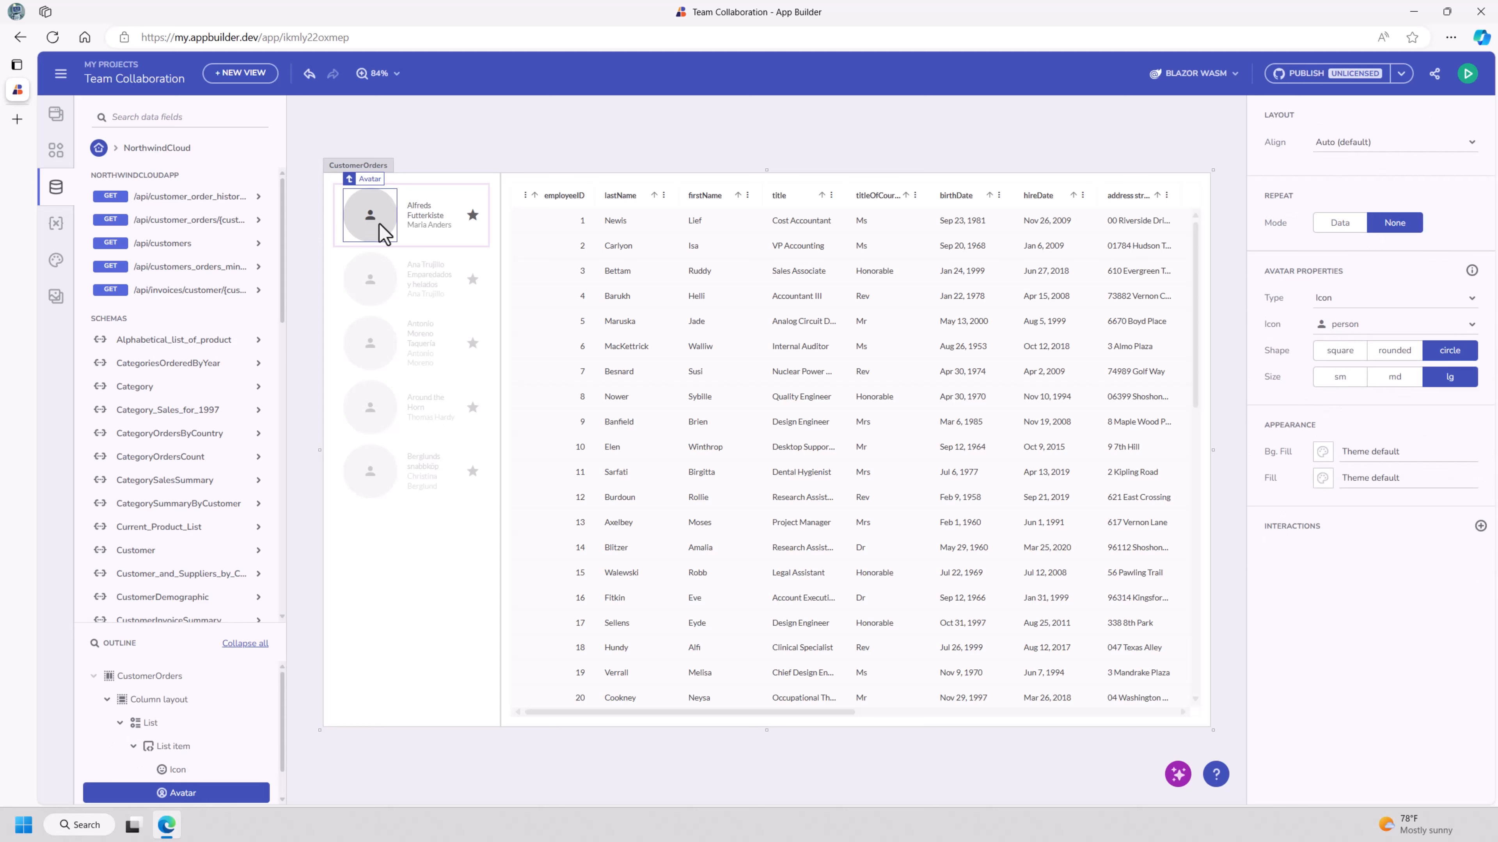
key("Delete")
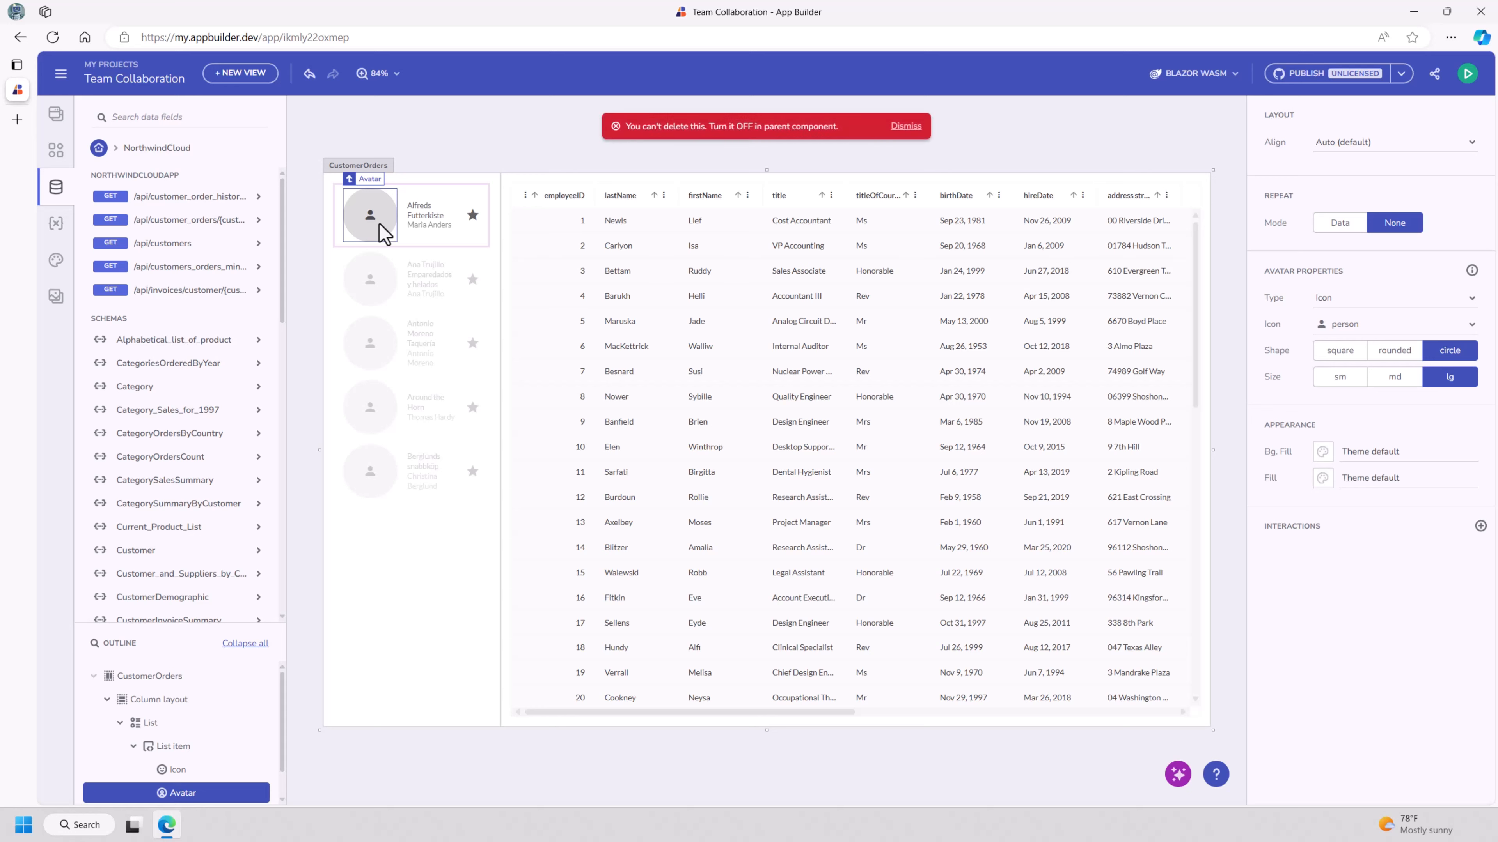
Step: Turn off the avatar and the actions in the list item's properties
left_click(465, 207)
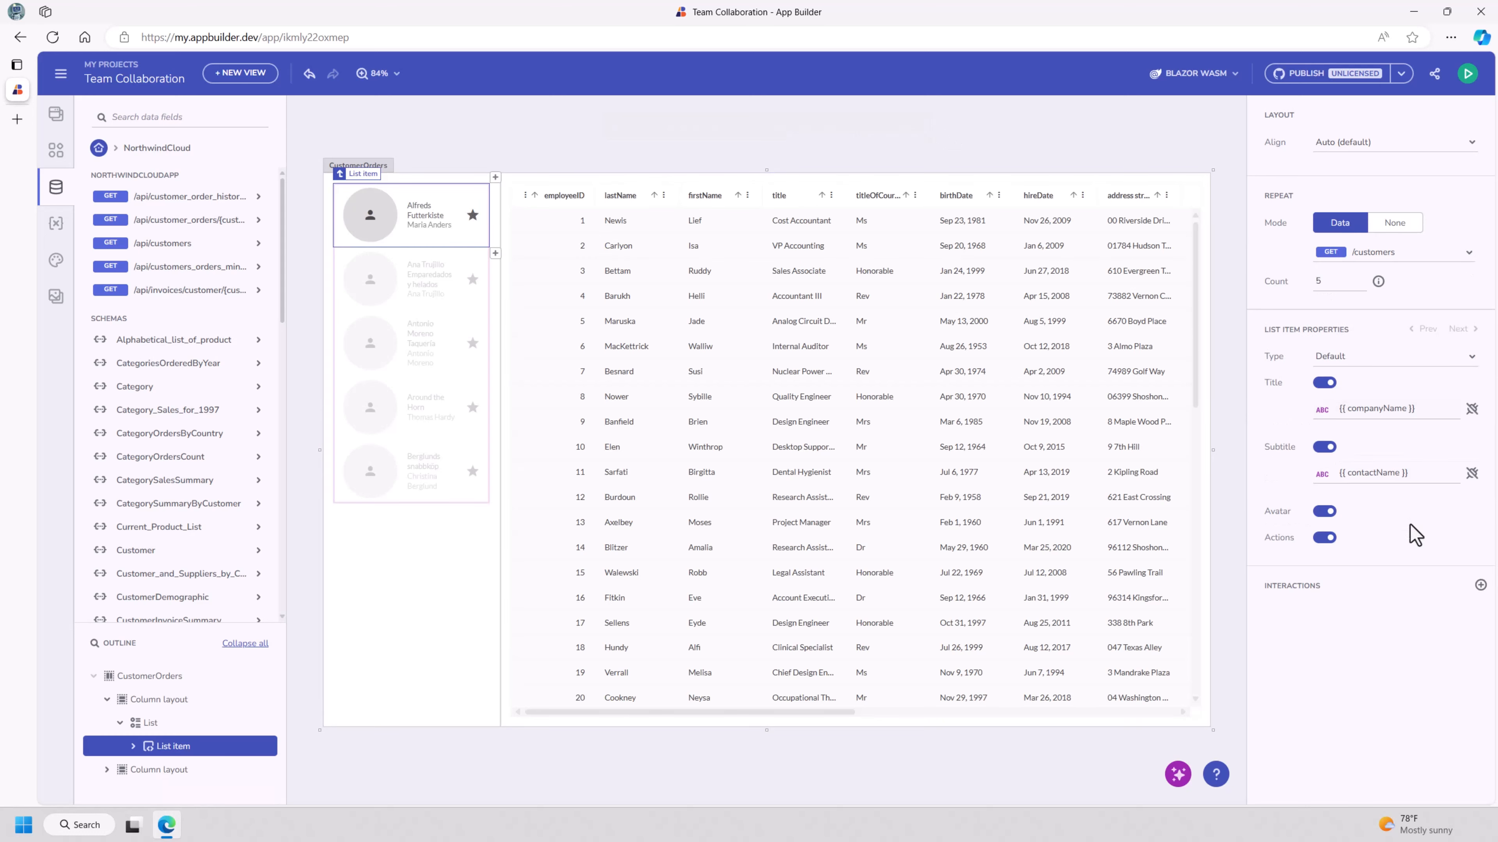
left_click(1328, 512)
left_click(1330, 513)
left_click(1329, 513)
left_click(1328, 513)
left_click(1322, 514)
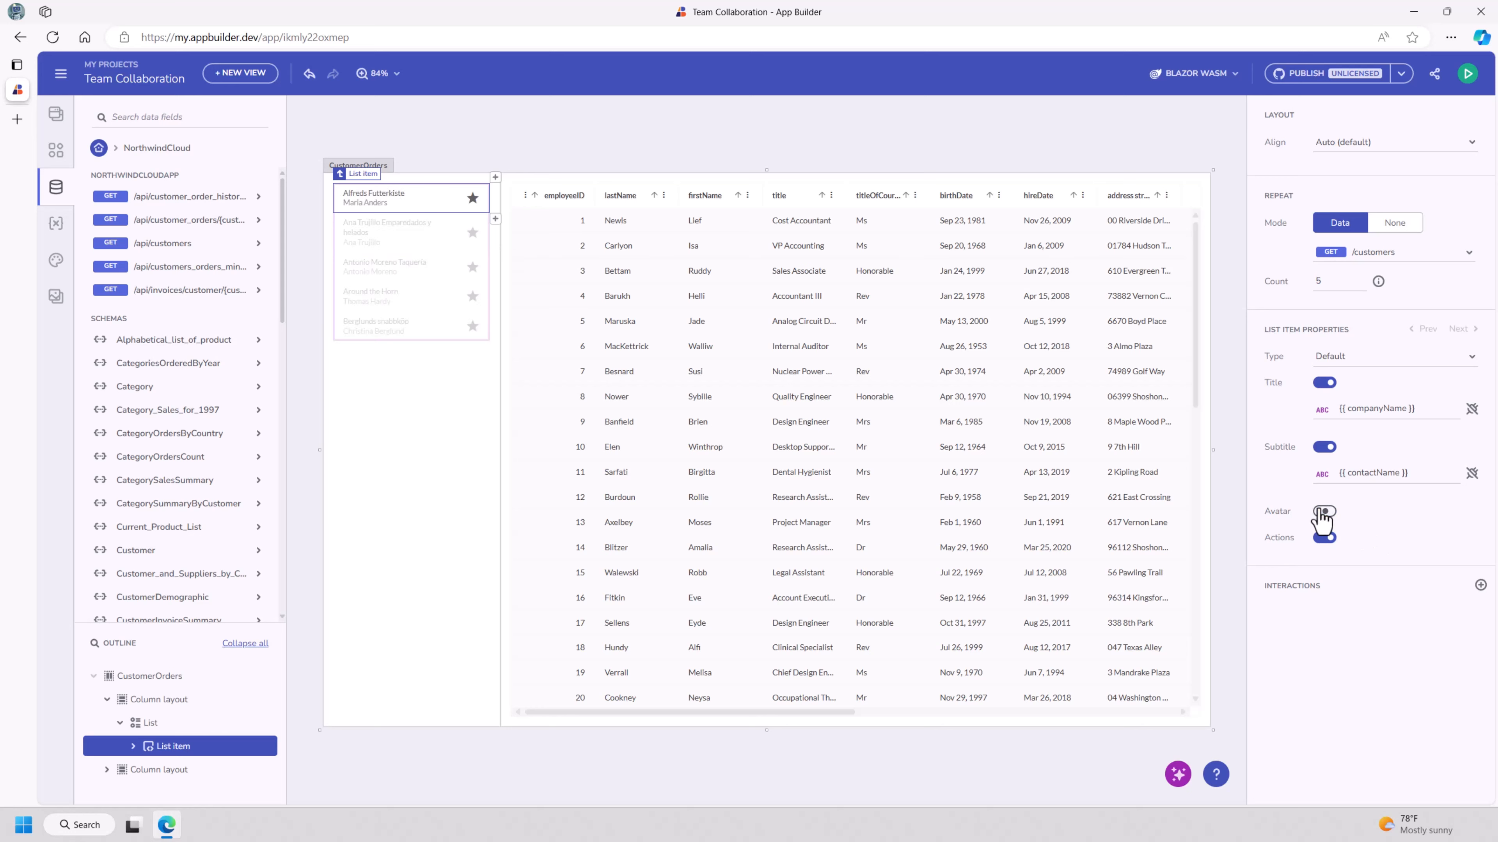
left_click(1323, 538)
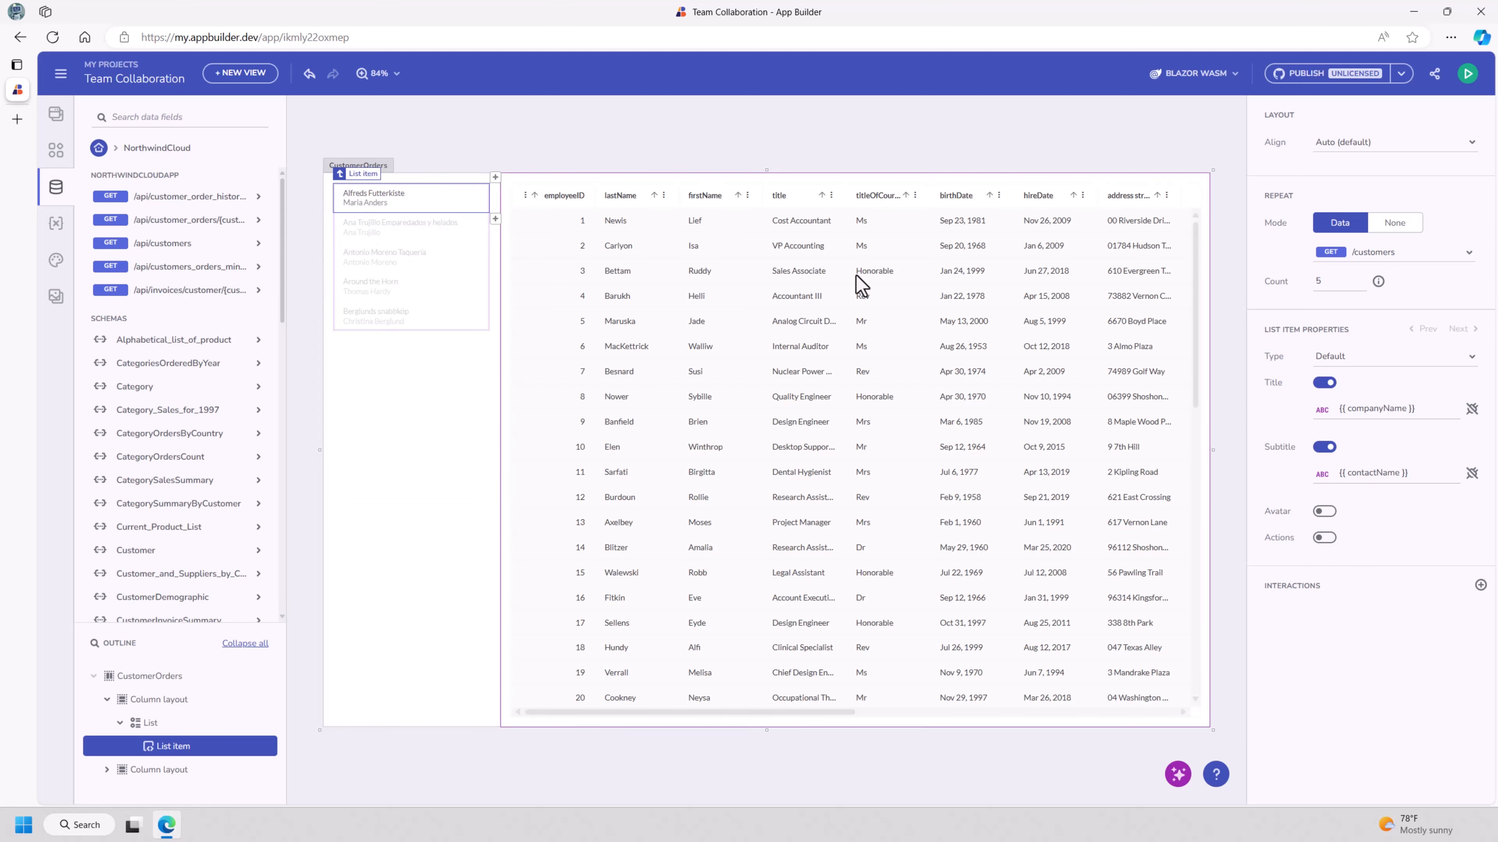
Step: Preview the CustomerOrders view, scroll through the whole customer list and back, and return to the editor
left_click(1468, 82)
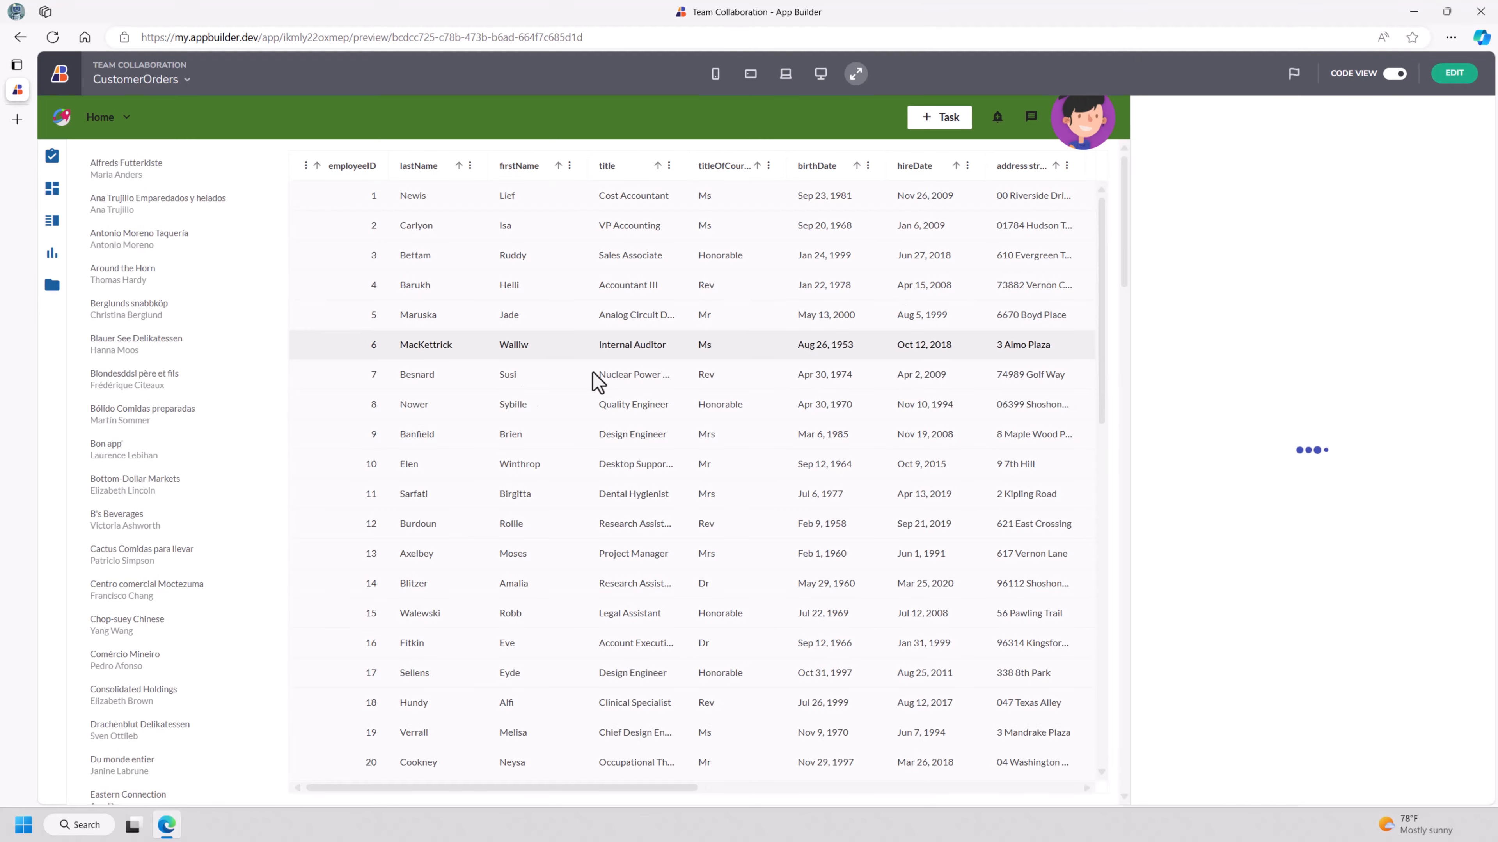
scroll(167, 516, "down", 2)
scroll(169, 527, "down", 15)
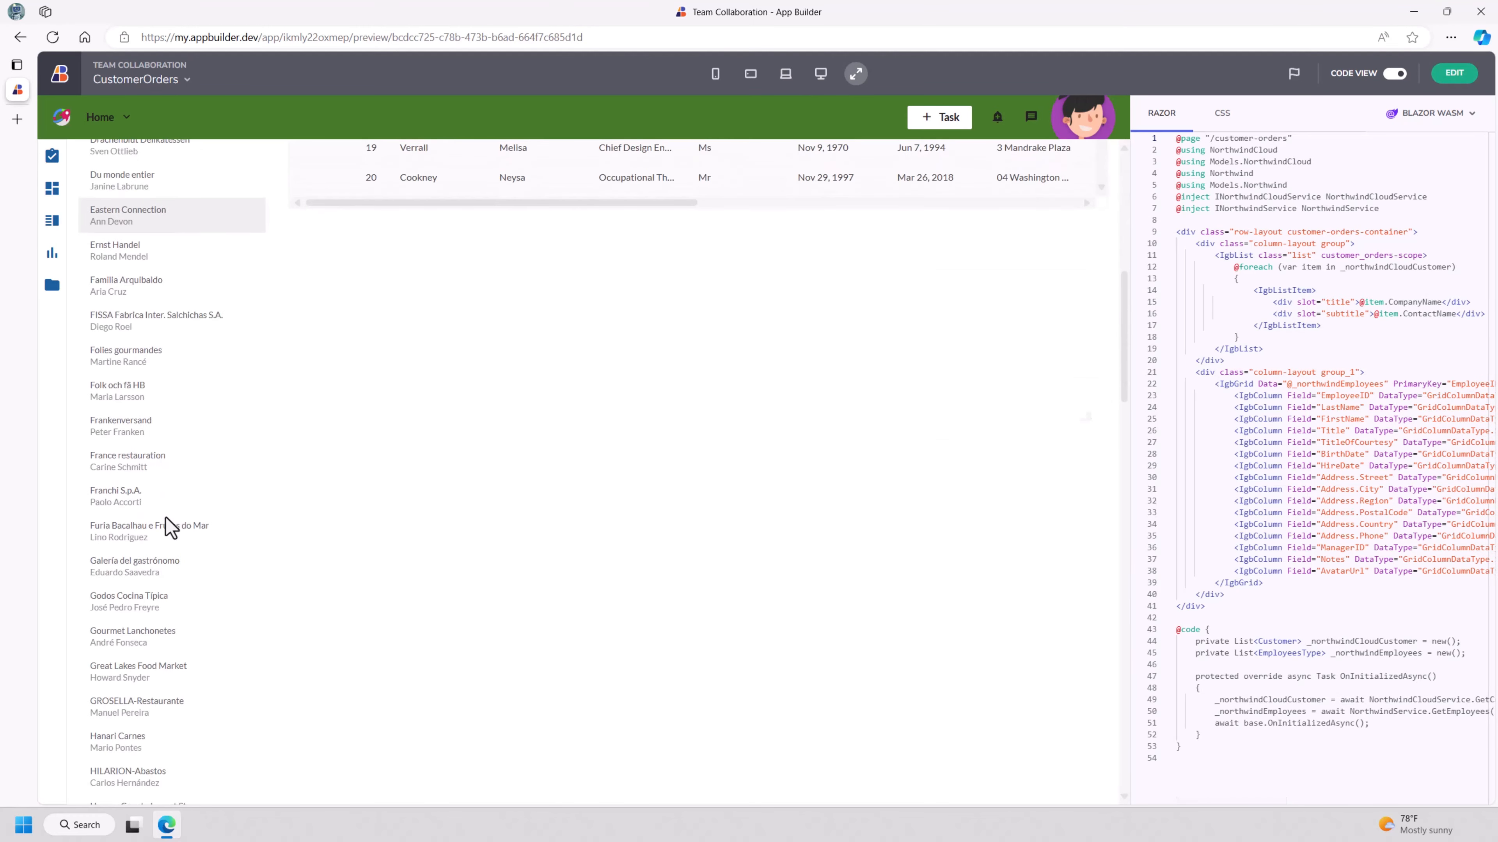
scroll(169, 528, "up", 10)
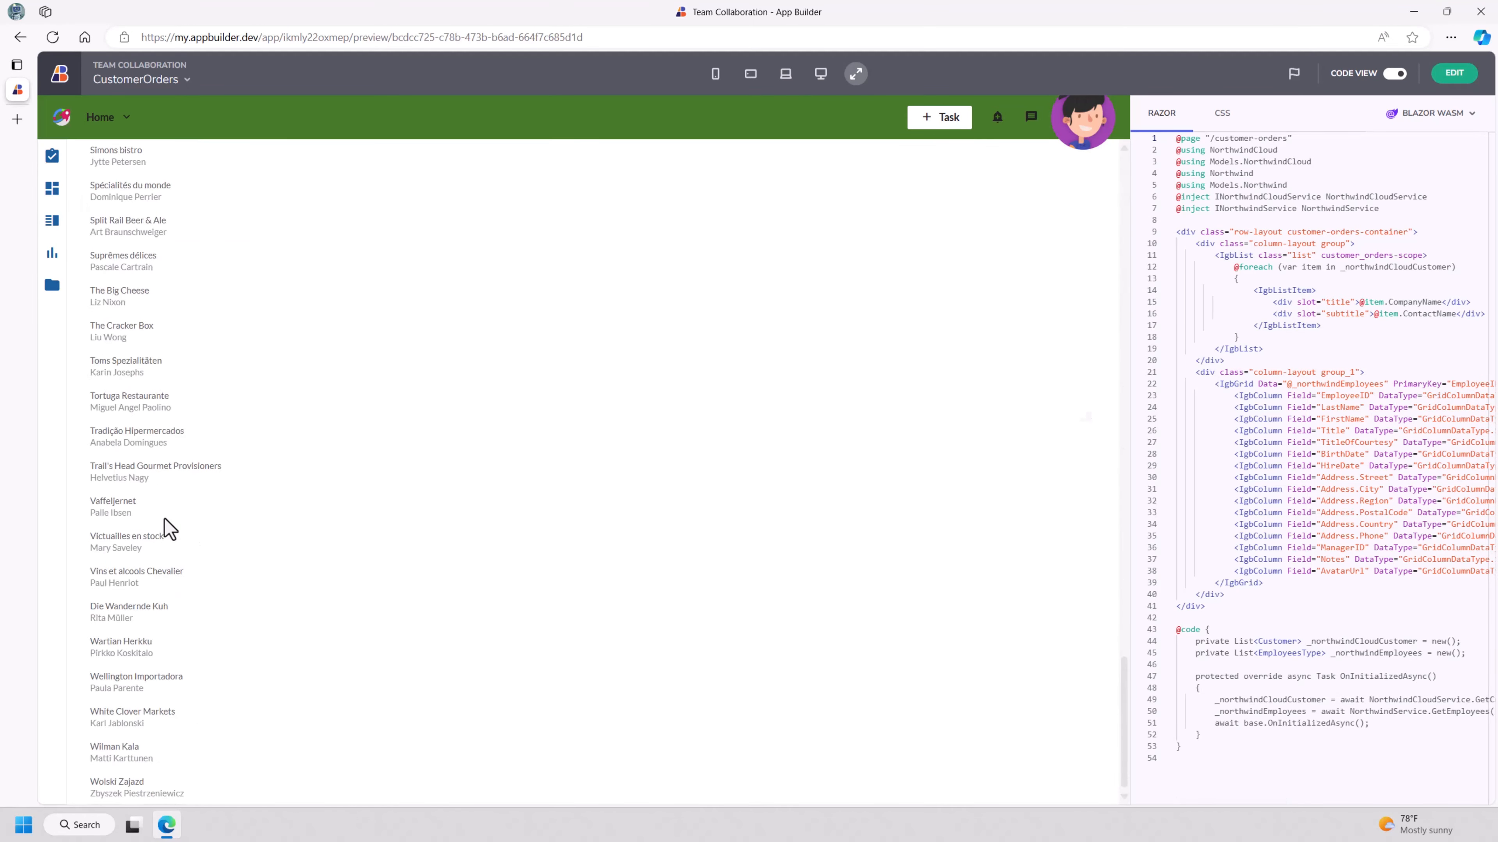
scroll(163, 522, "up", 5)
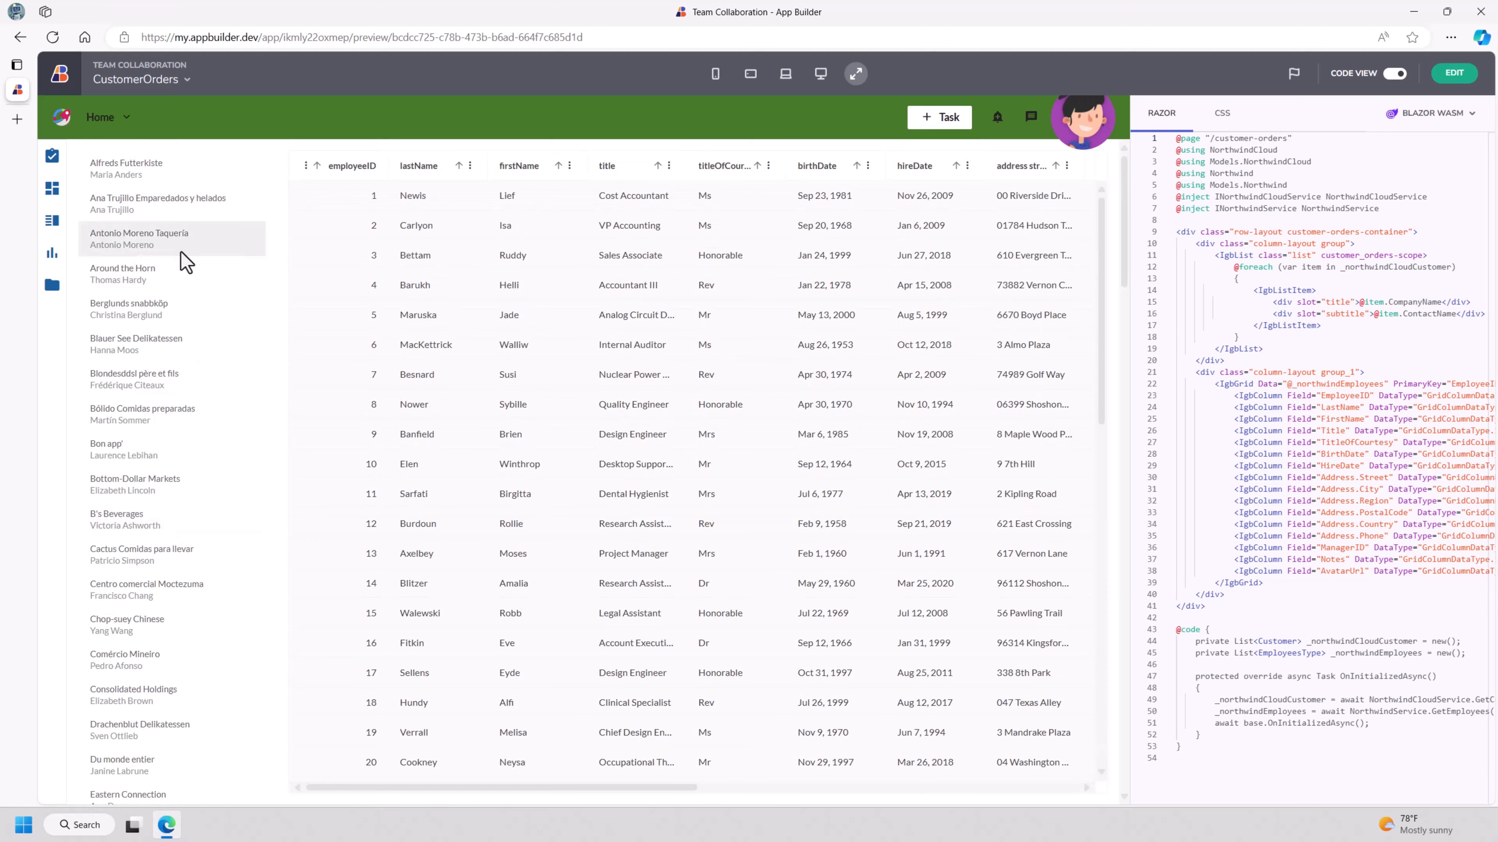
scroll(158, 624, "down", 20)
scroll(160, 616, "up", 20)
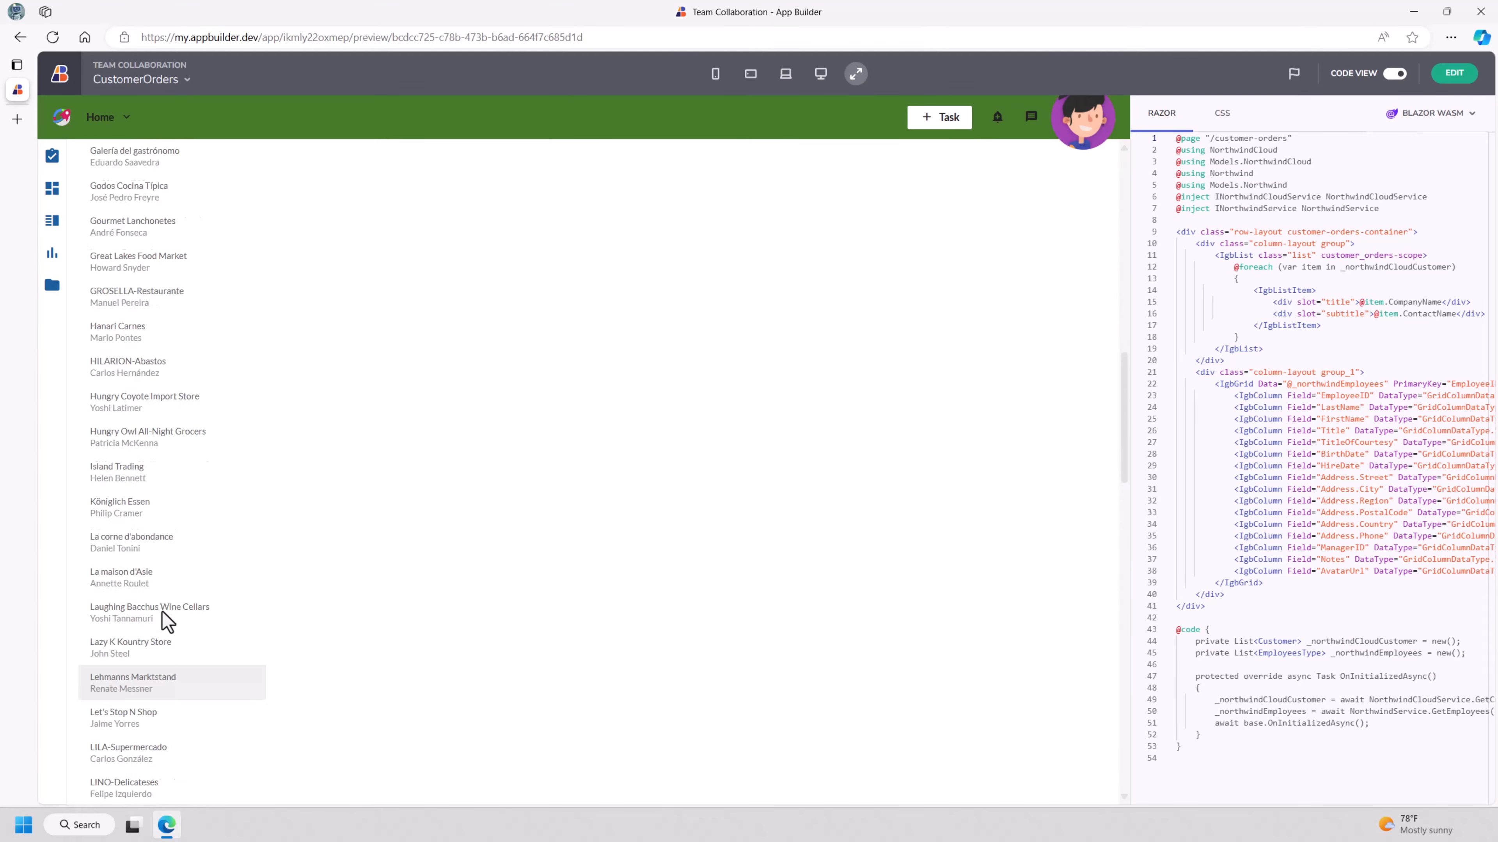
left_click(1454, 76)
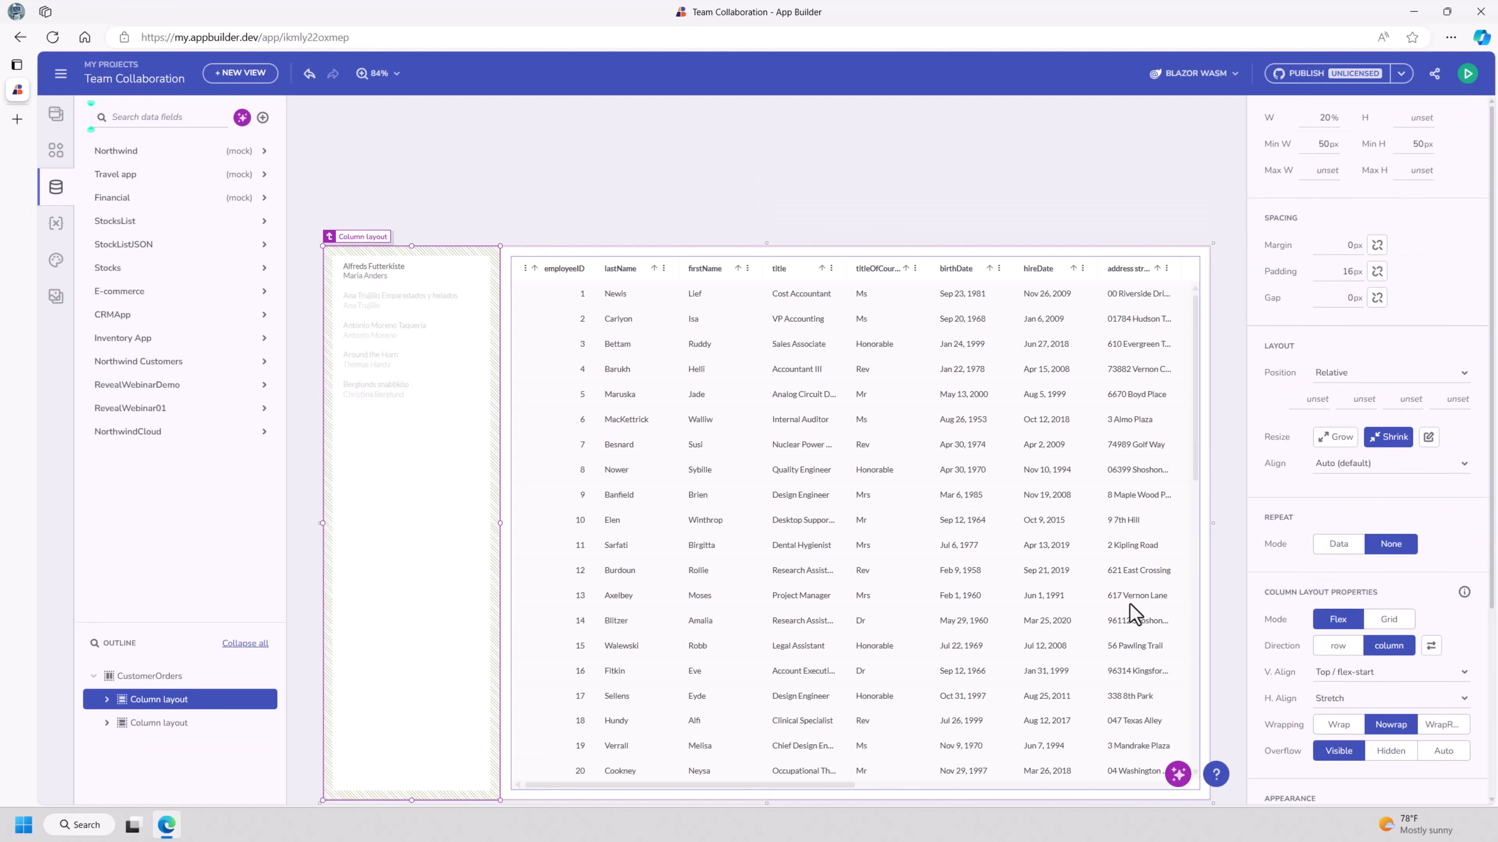
Step: Set the overflow of the customer list's column layout to Auto and check the list's scrolling in the preview
left_click(1456, 755)
scroll(1493, 599, "down", 4)
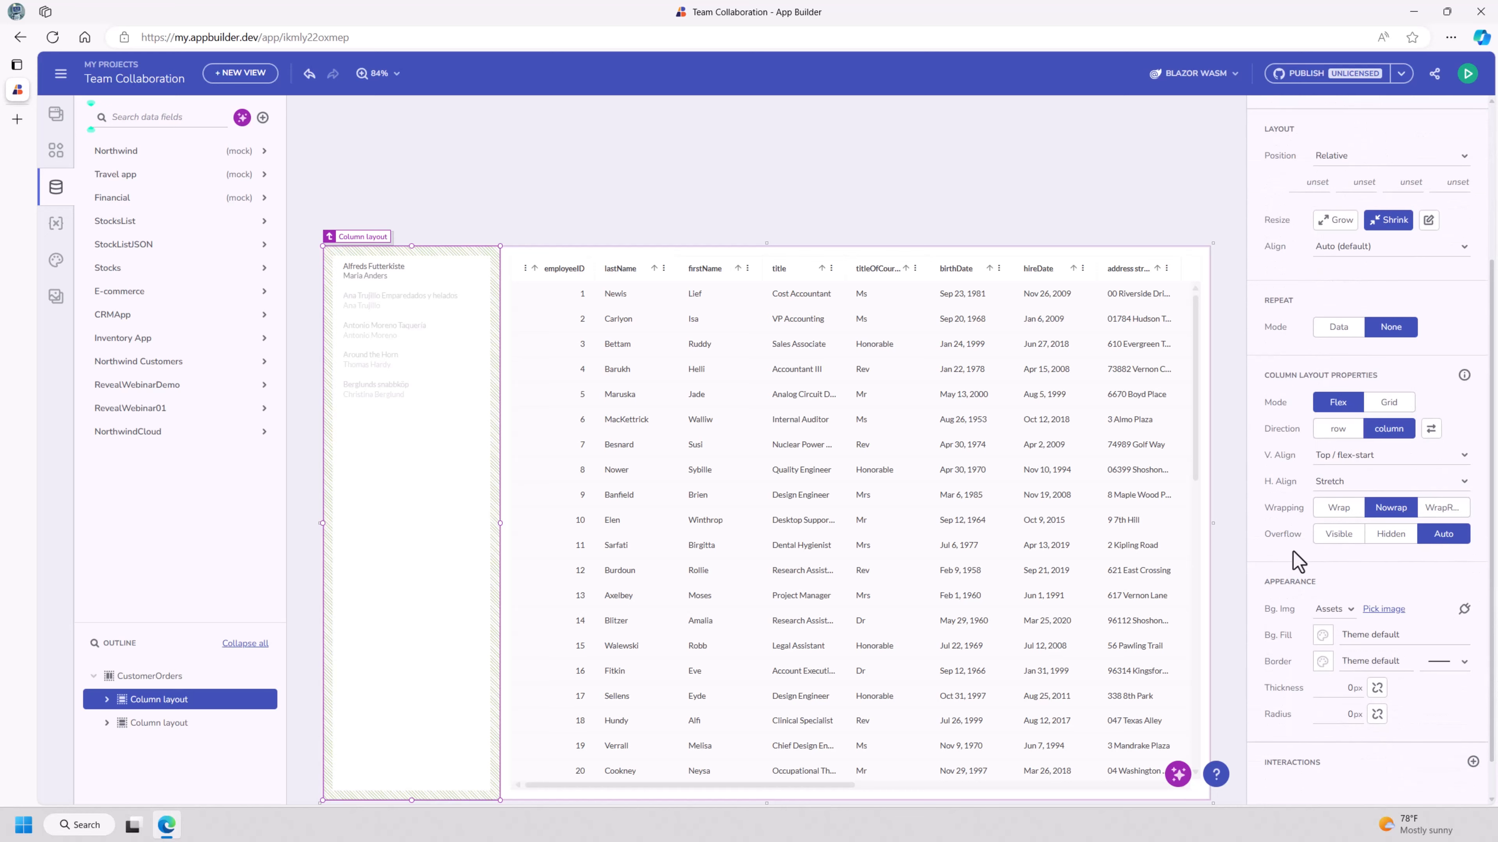
left_click(1467, 73)
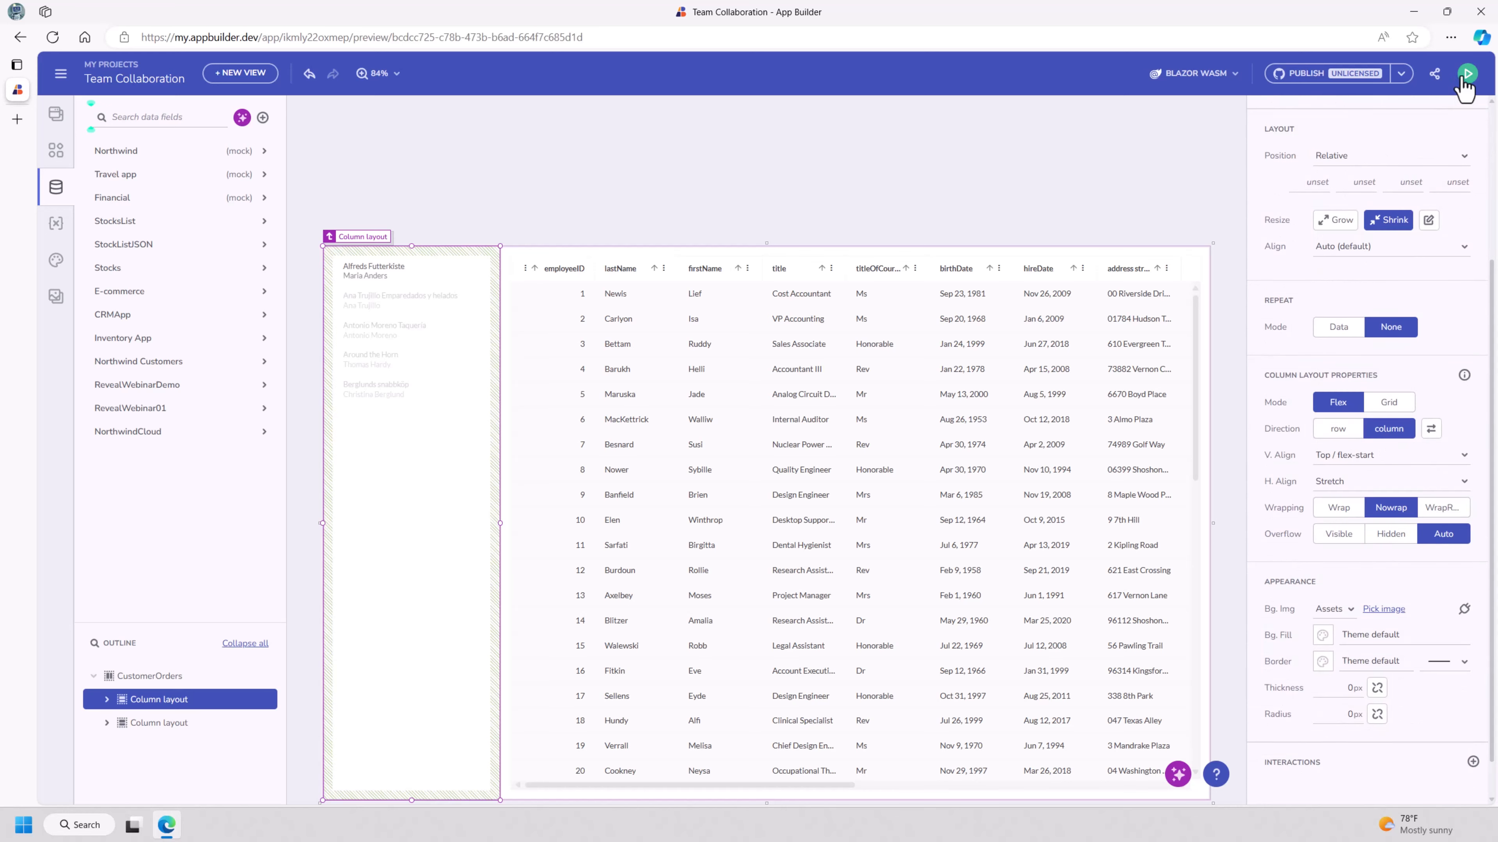
scroll(163, 539, "down", 20)
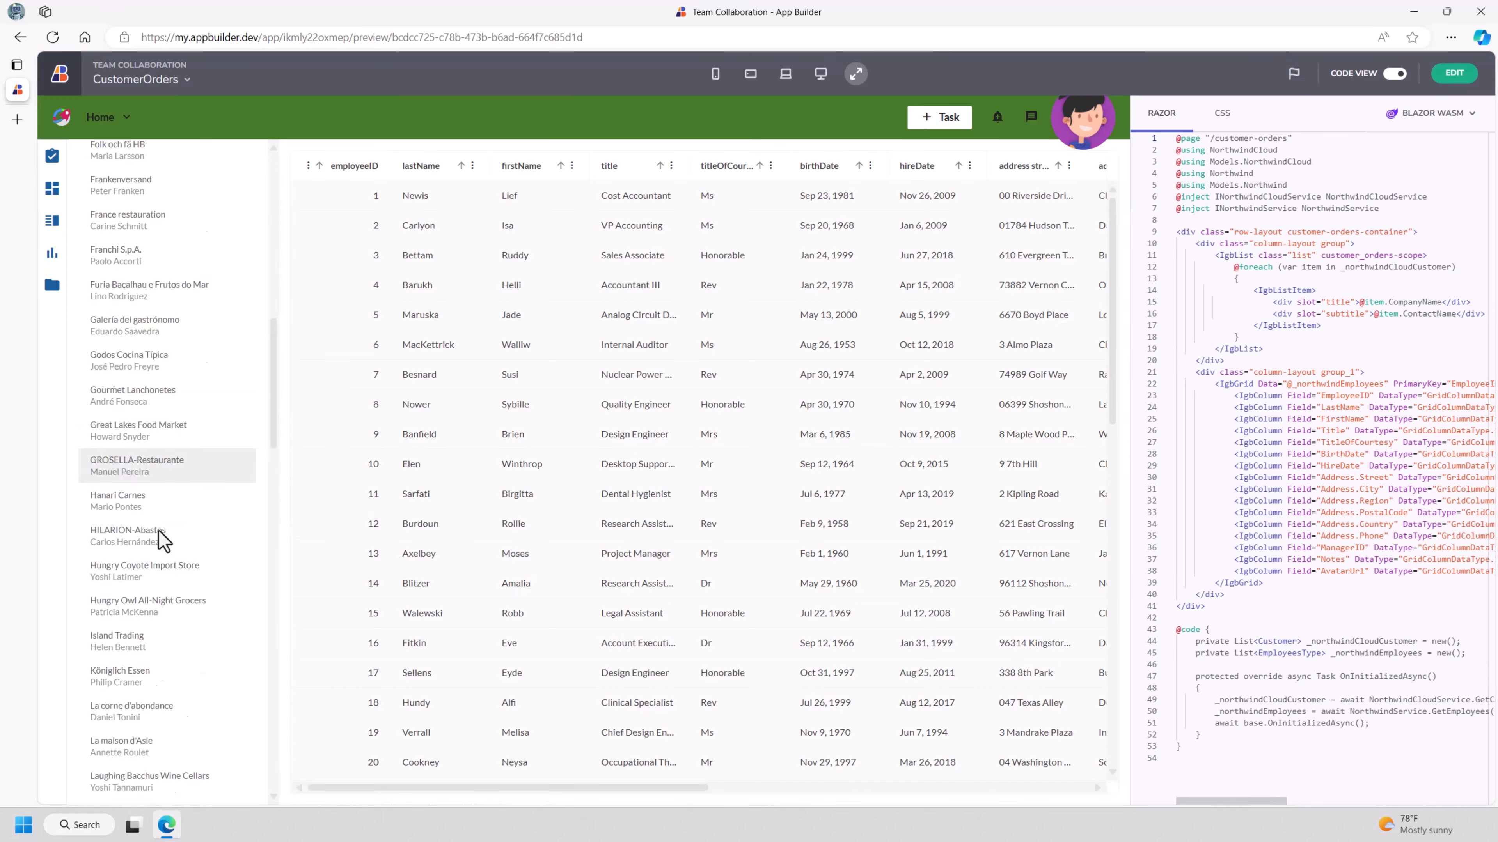
scroll(164, 545, "up", 20)
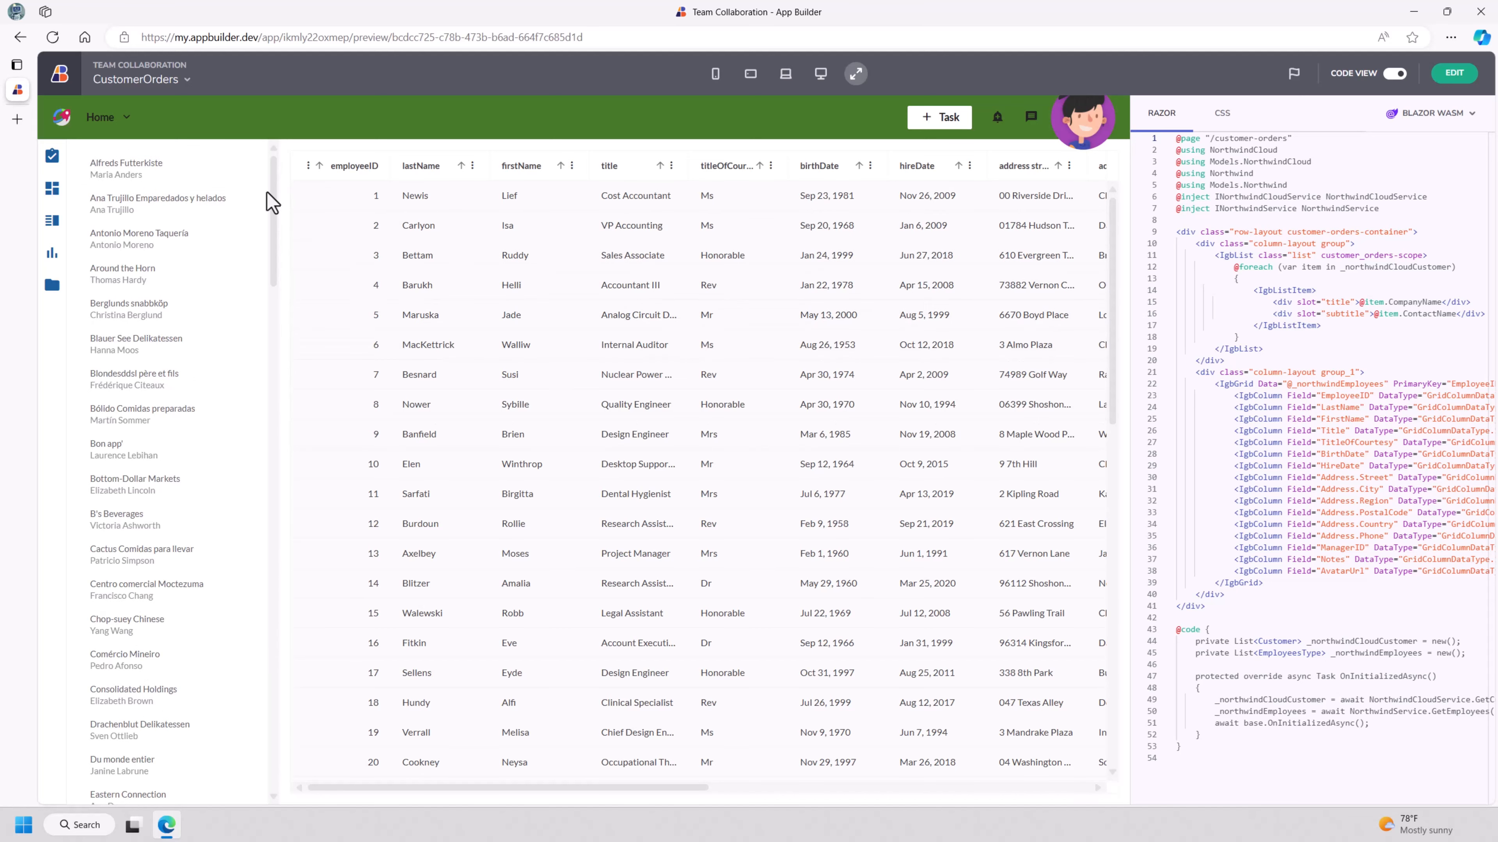
left_click(1468, 81)
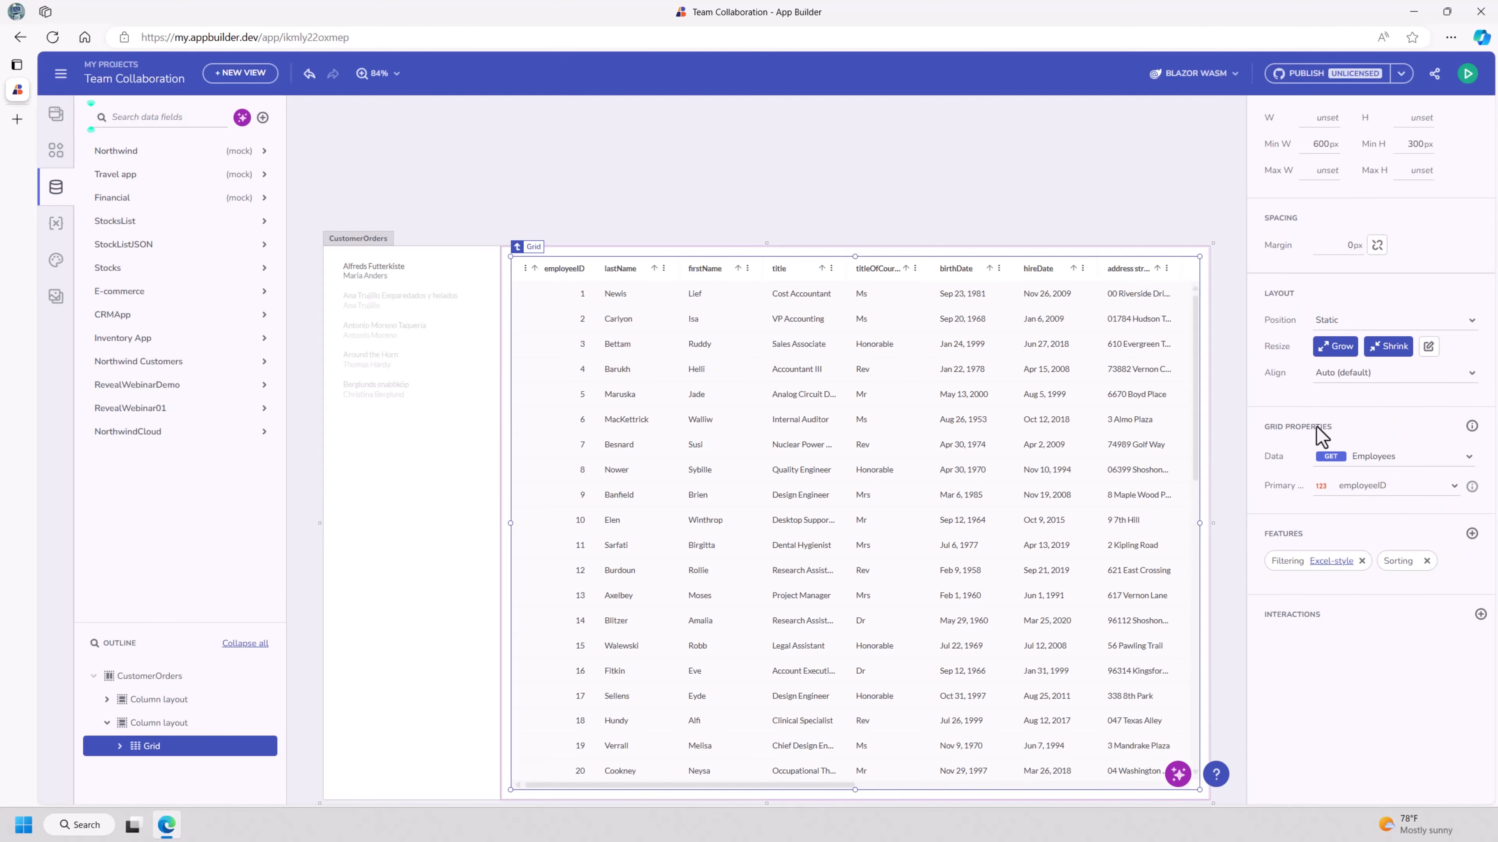
Step: Bind the grid's data to the /customer_orders/{customerId} endpoint of the NorthwindCloud data source
left_click(1400, 463)
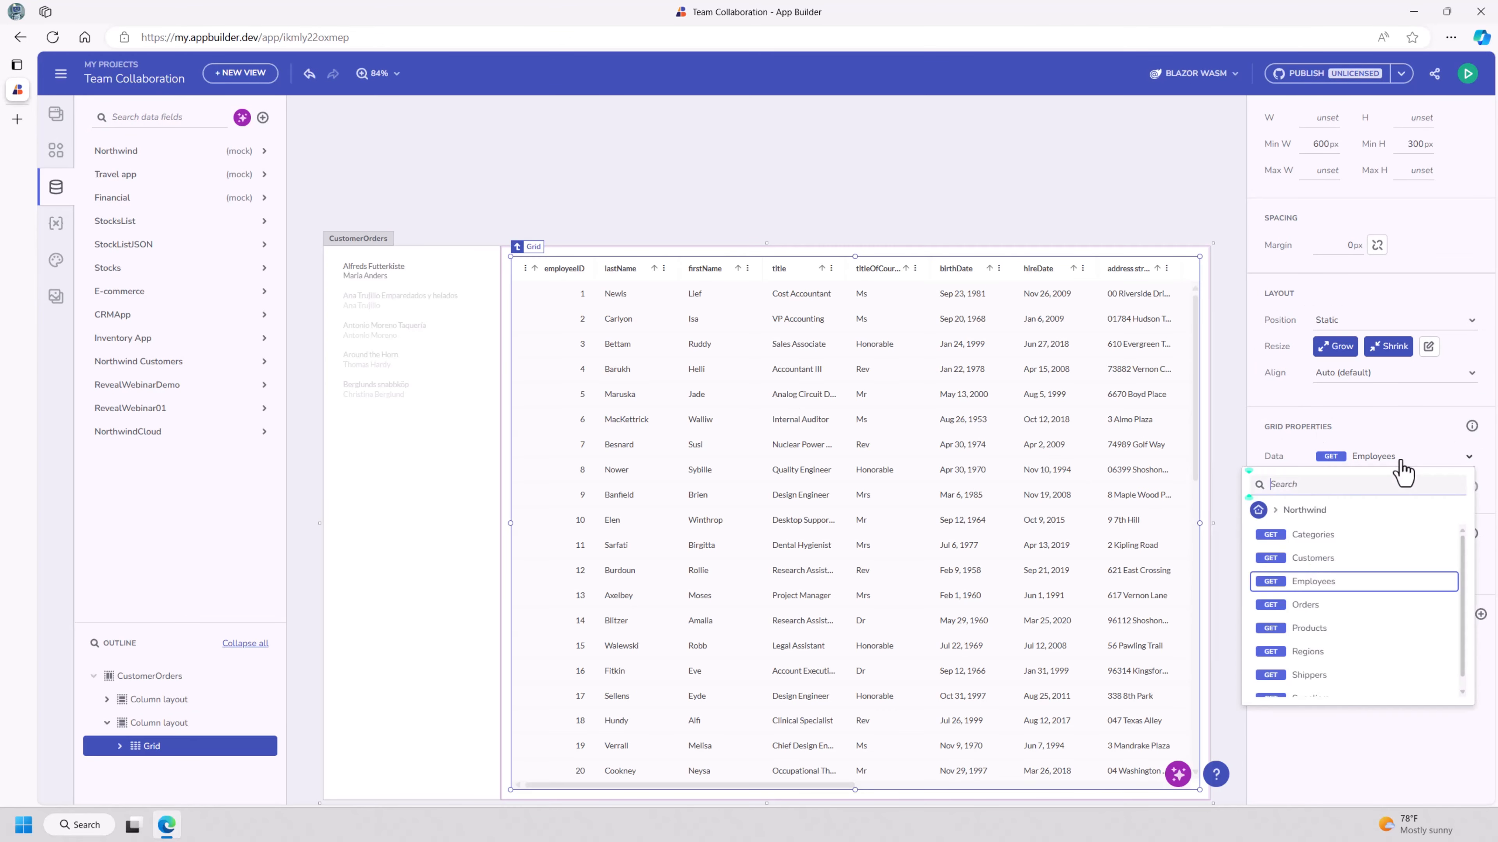
left_click(1260, 514)
left_click(1355, 673)
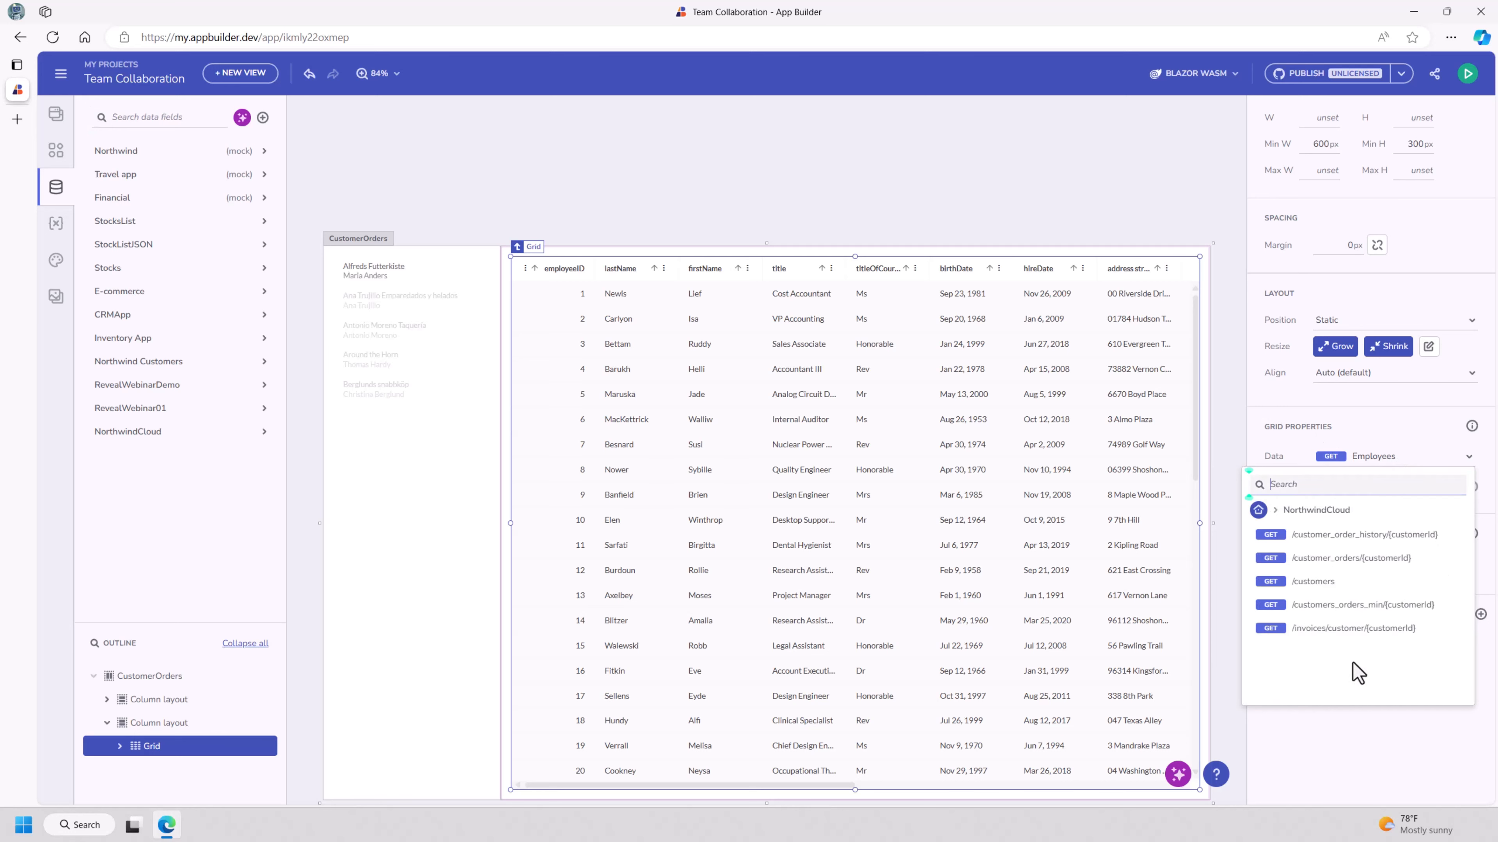
left_click(1383, 558)
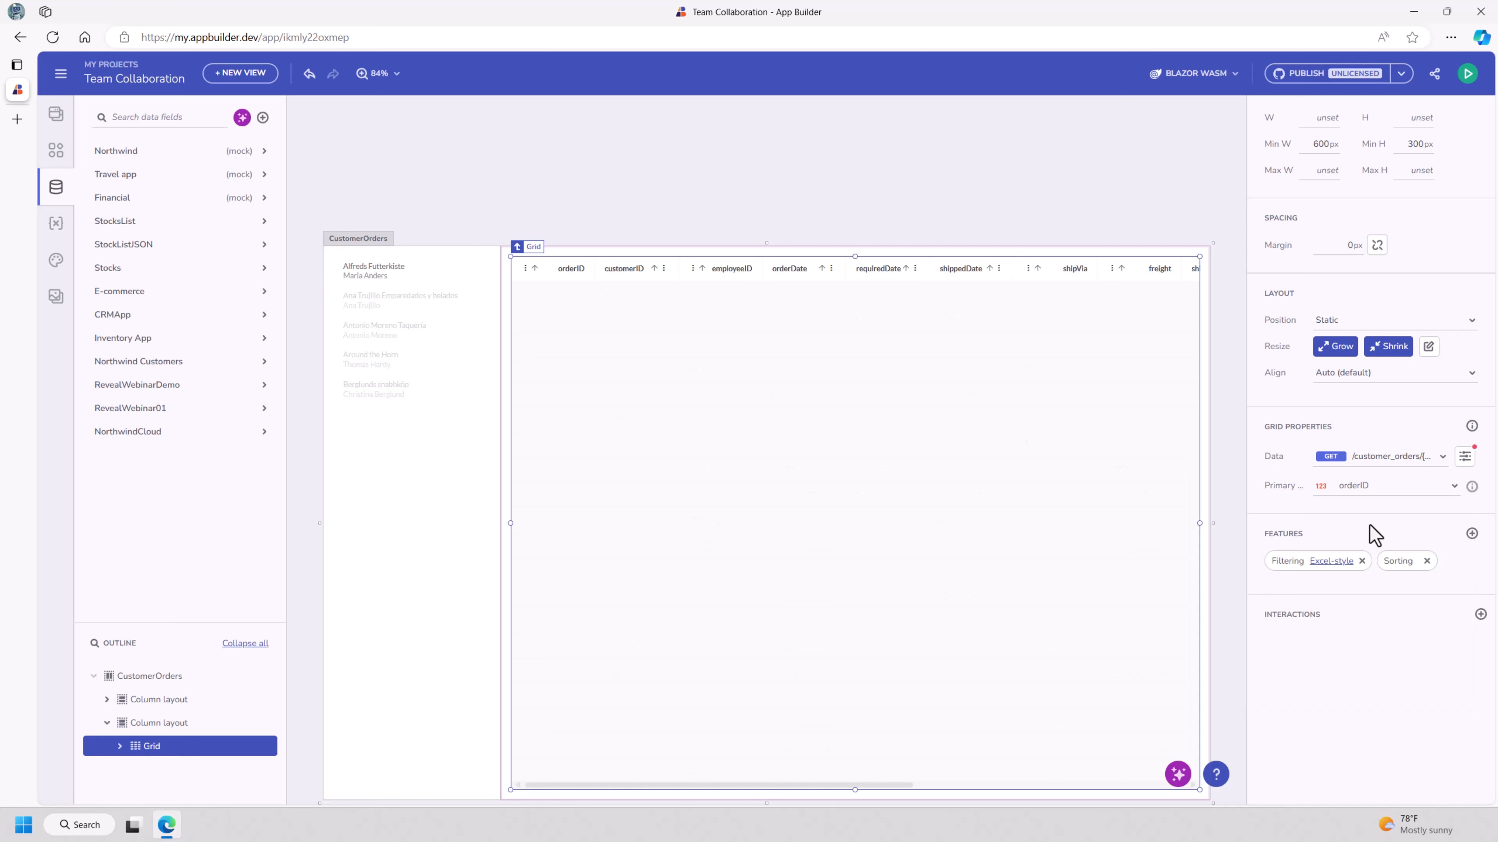
Step: Enter the first listed customer's ID as the grid's customerId path parameter, send a test request, and review the response content
left_click(1467, 466)
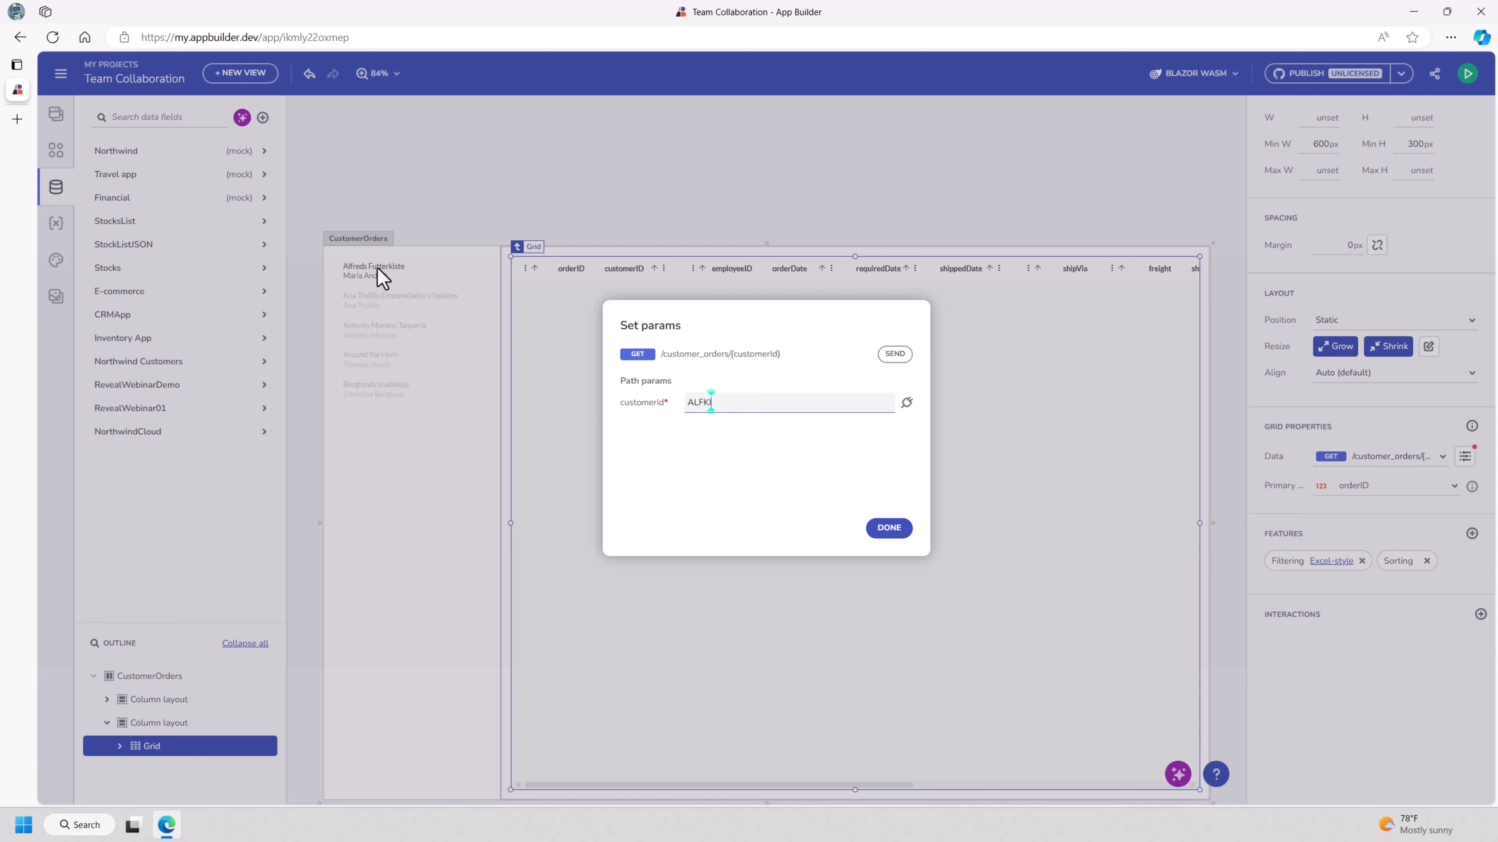
left_click(894, 360)
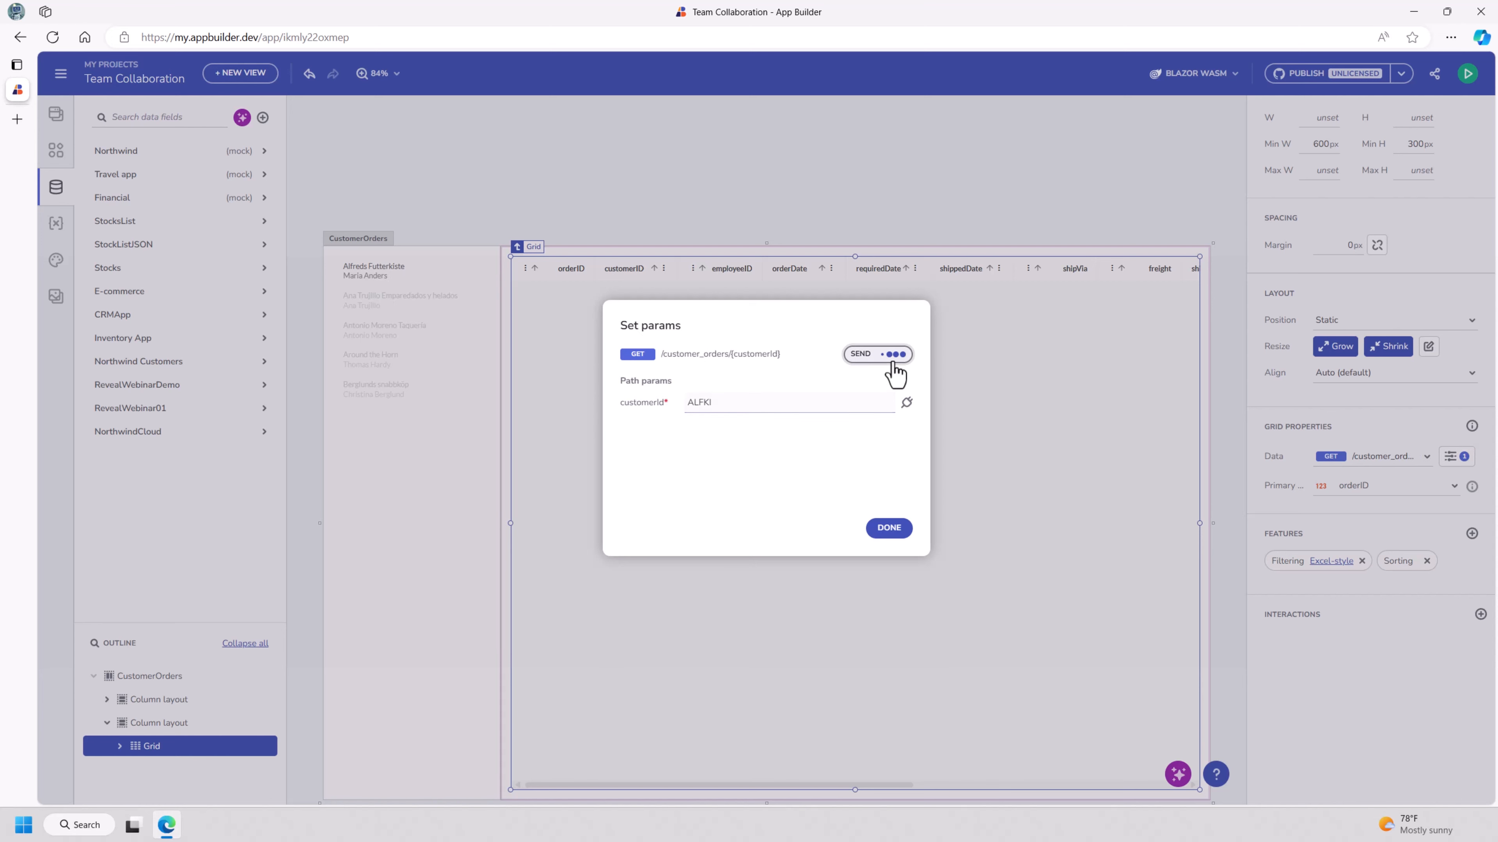
left_click(691, 405)
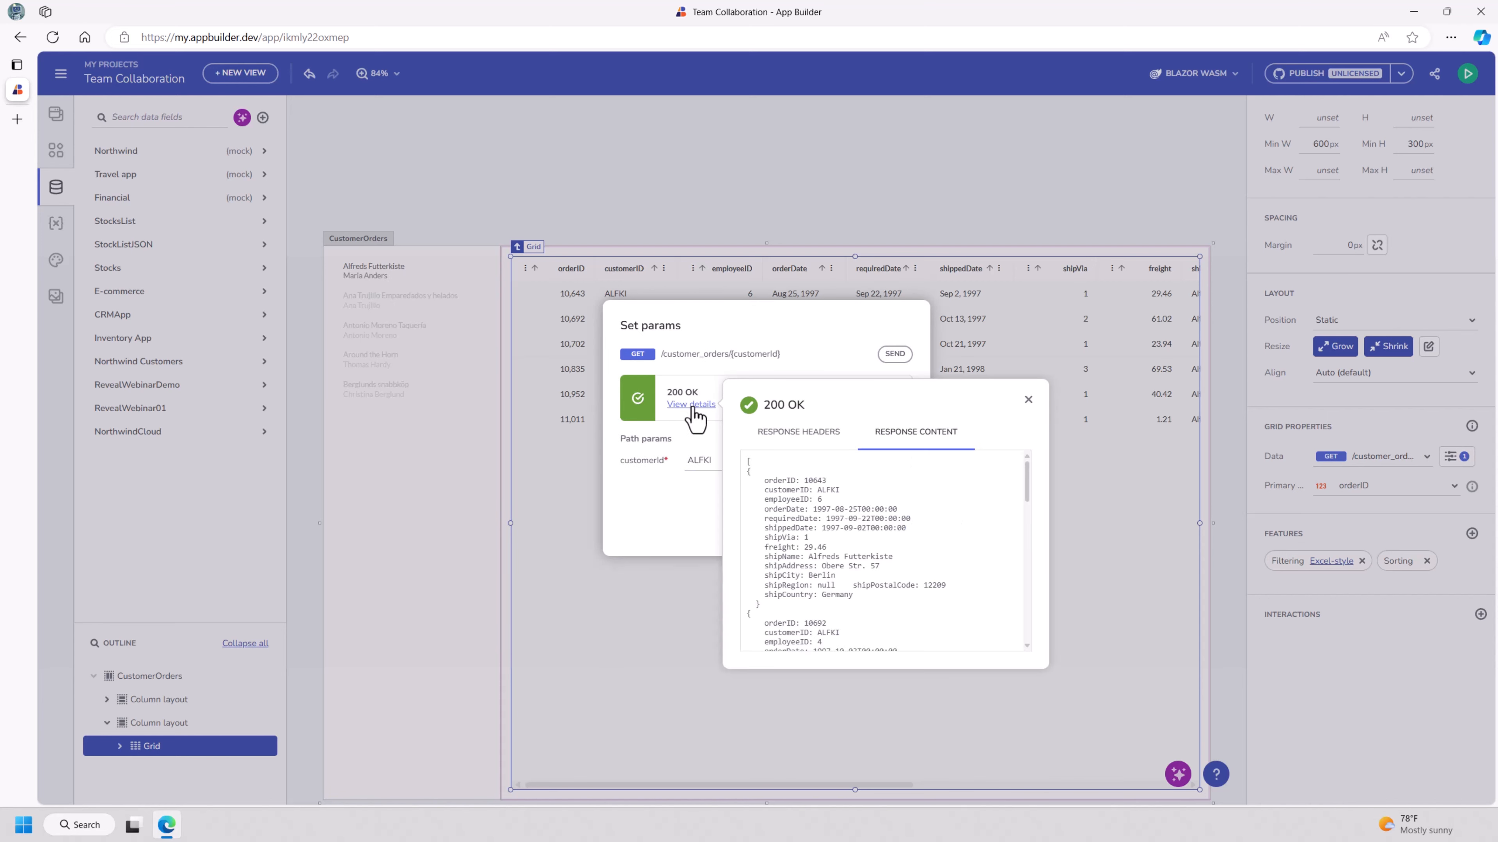
scroll(837, 531, "down", 7)
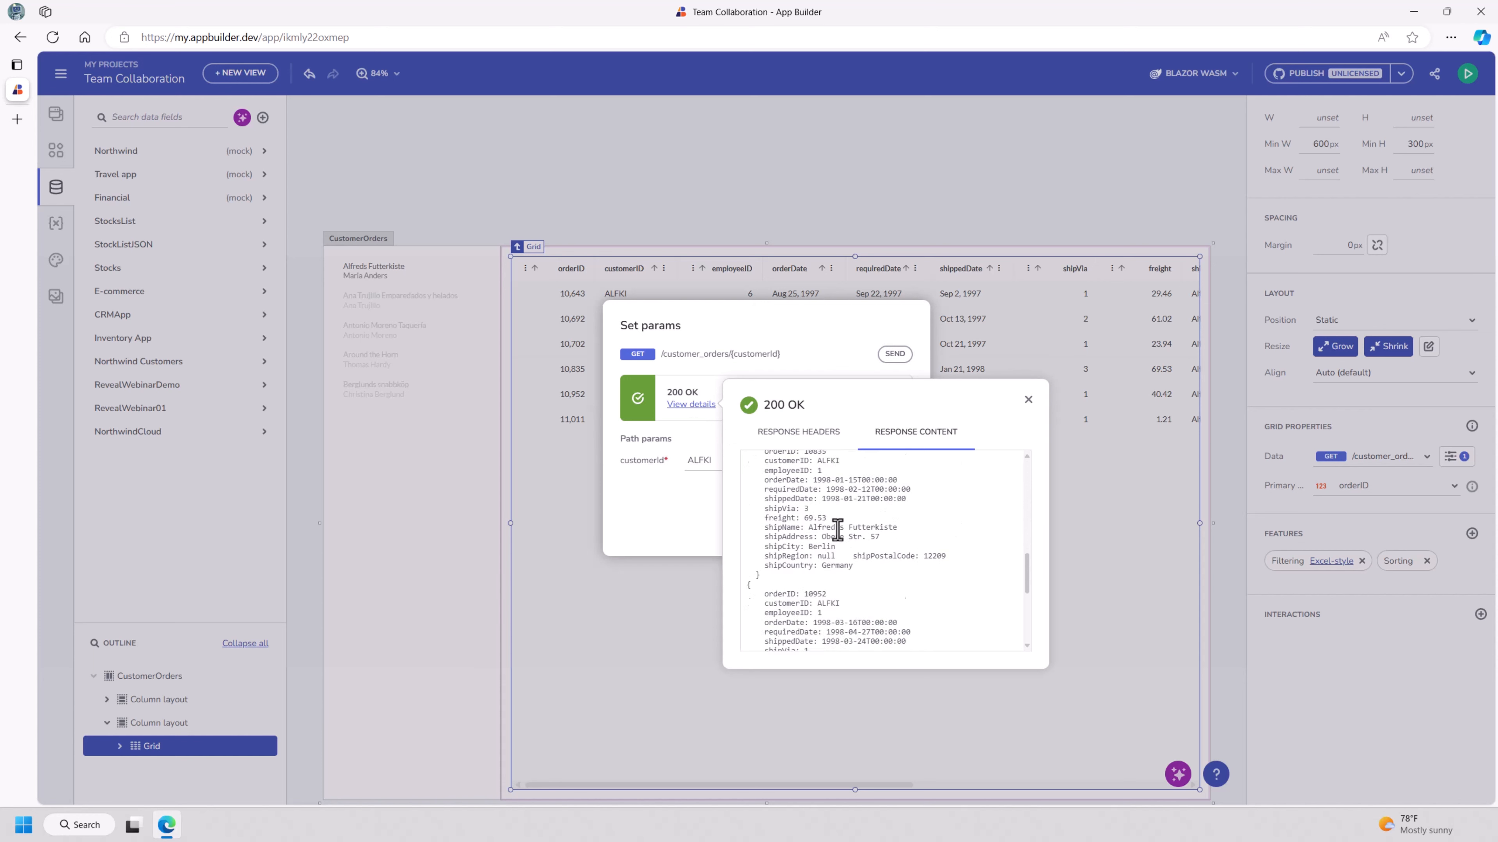
scroll(837, 531, "up", 2)
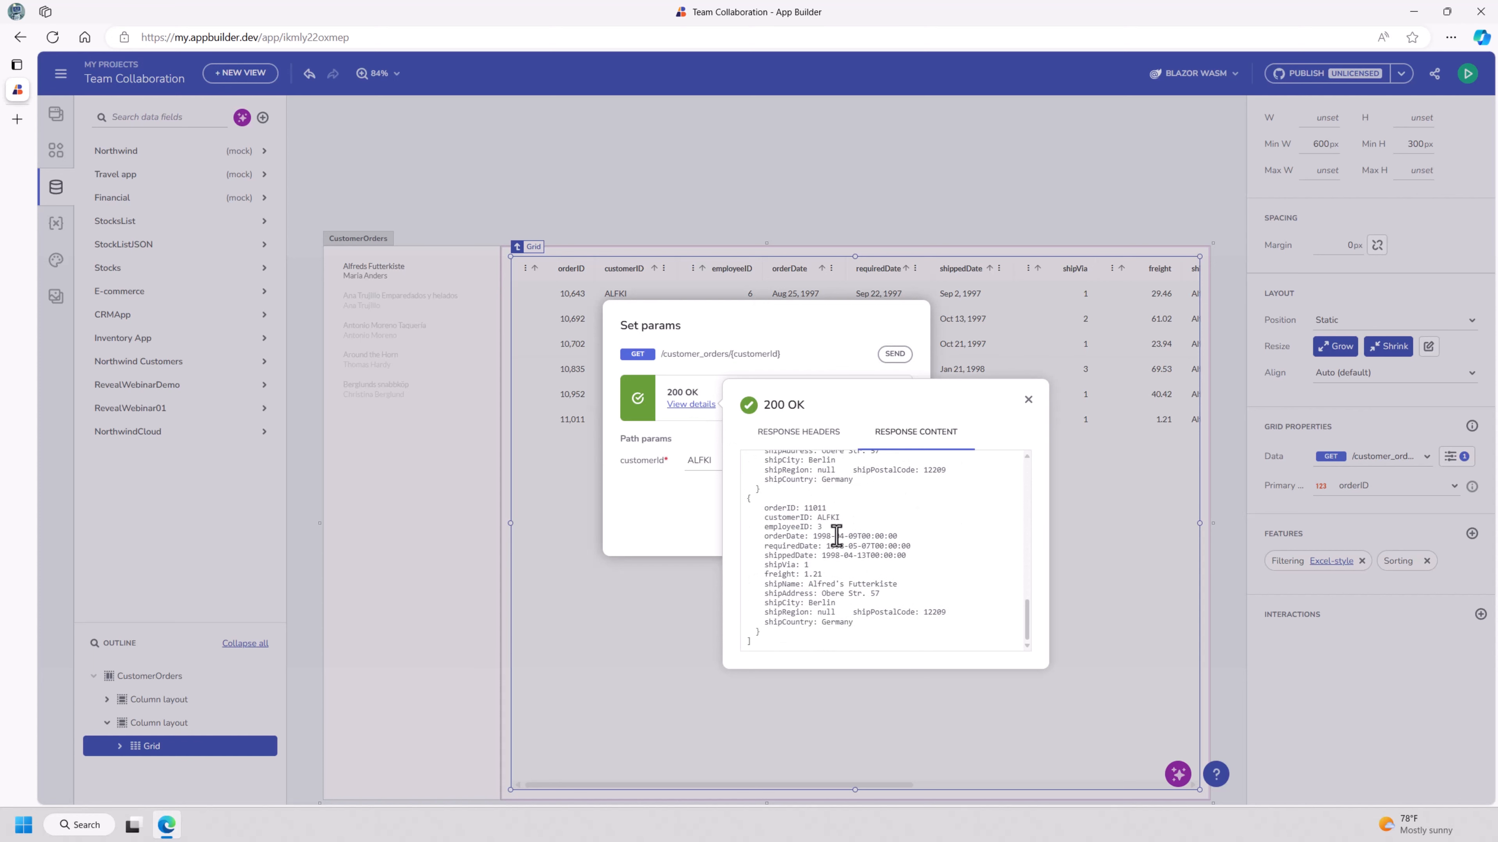
left_click(1029, 400)
left_click(886, 527)
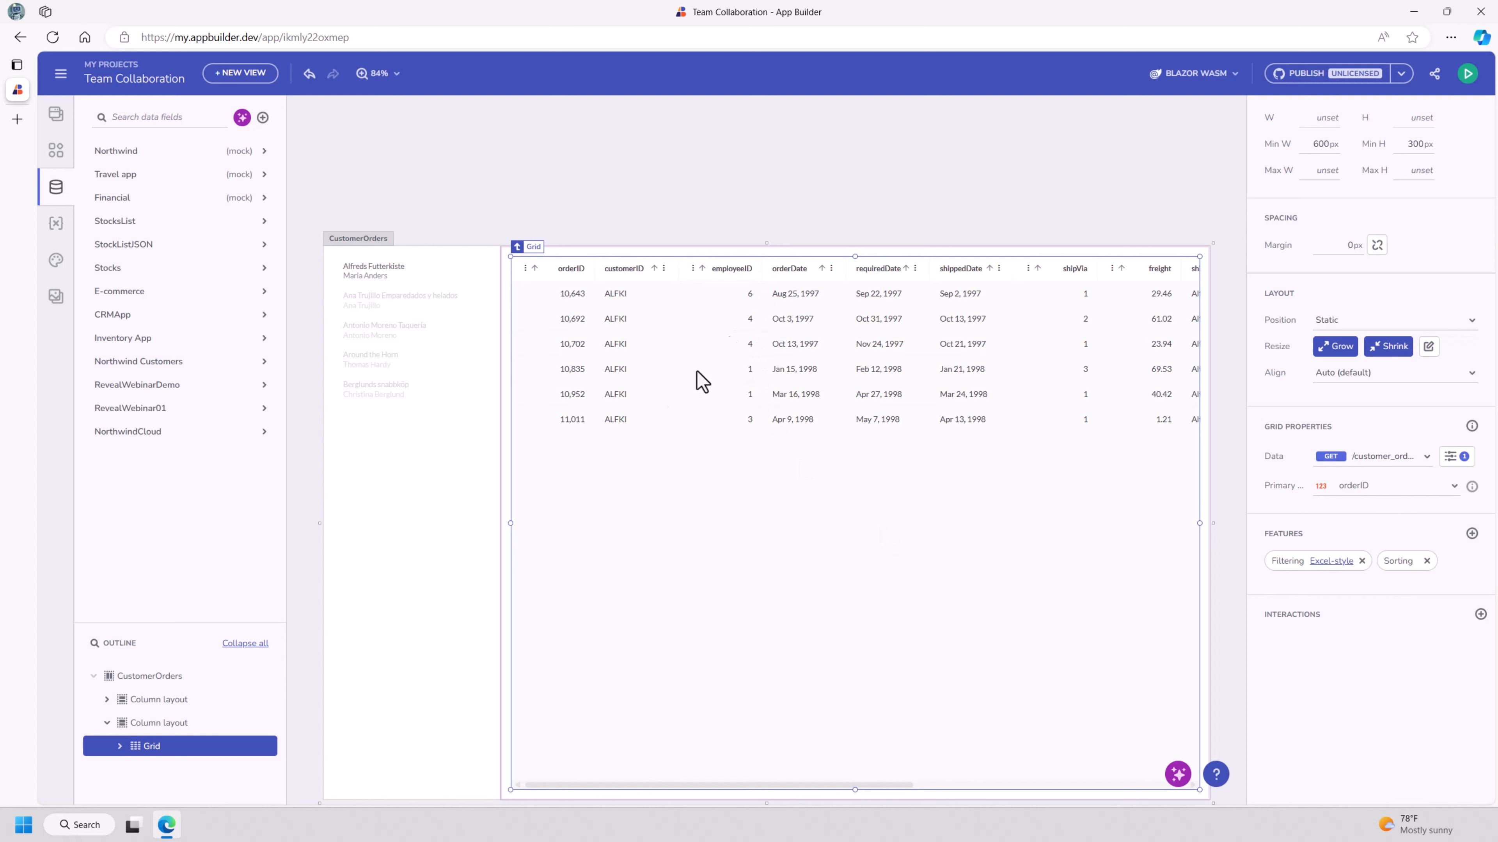
Step: Add an On click interaction with the Set variable action to the customer list's list item
left_click(433, 269)
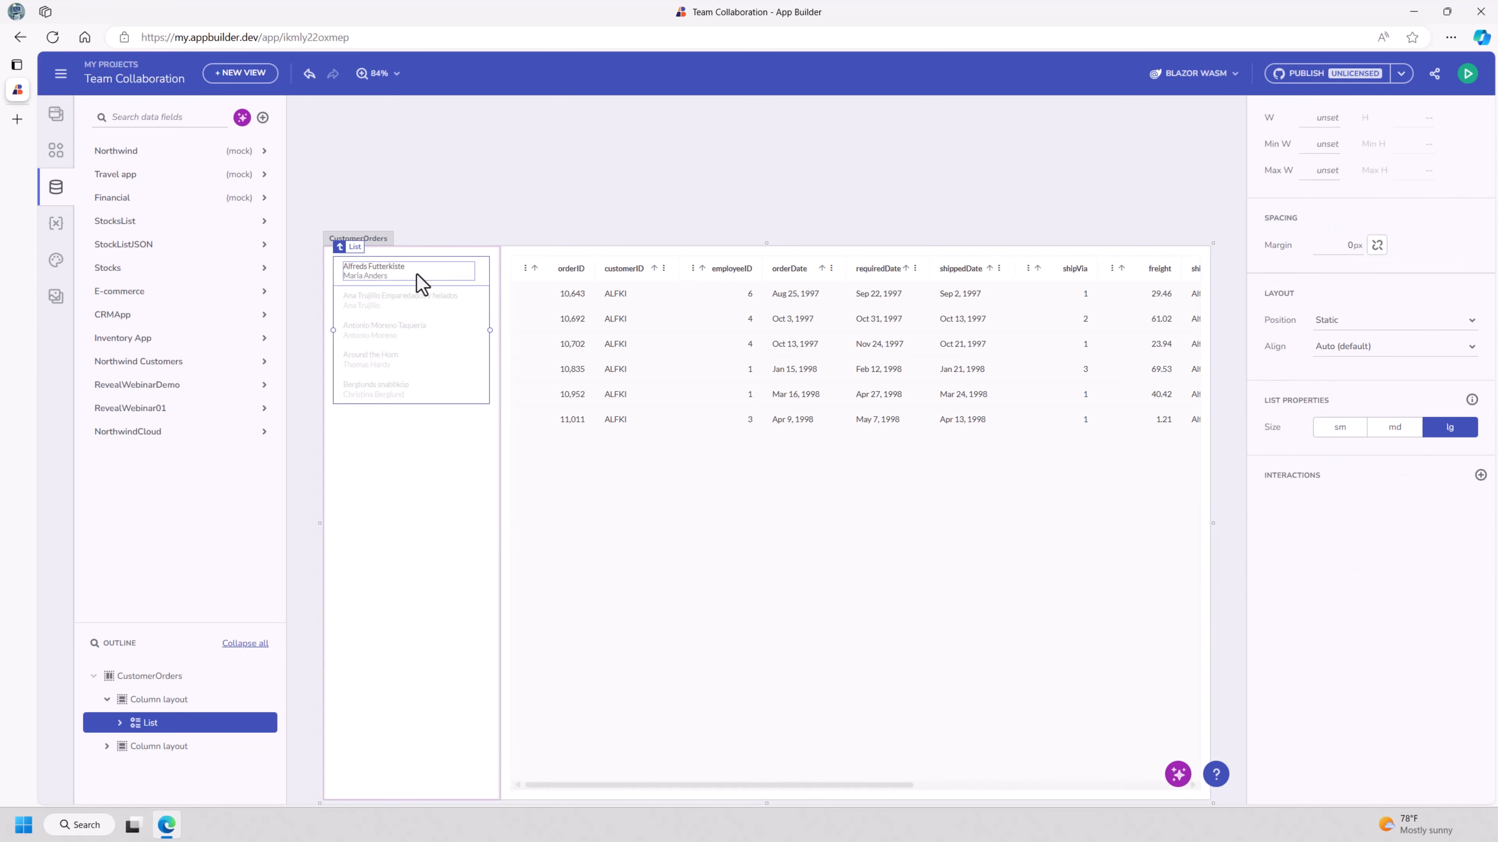
left_click(427, 282)
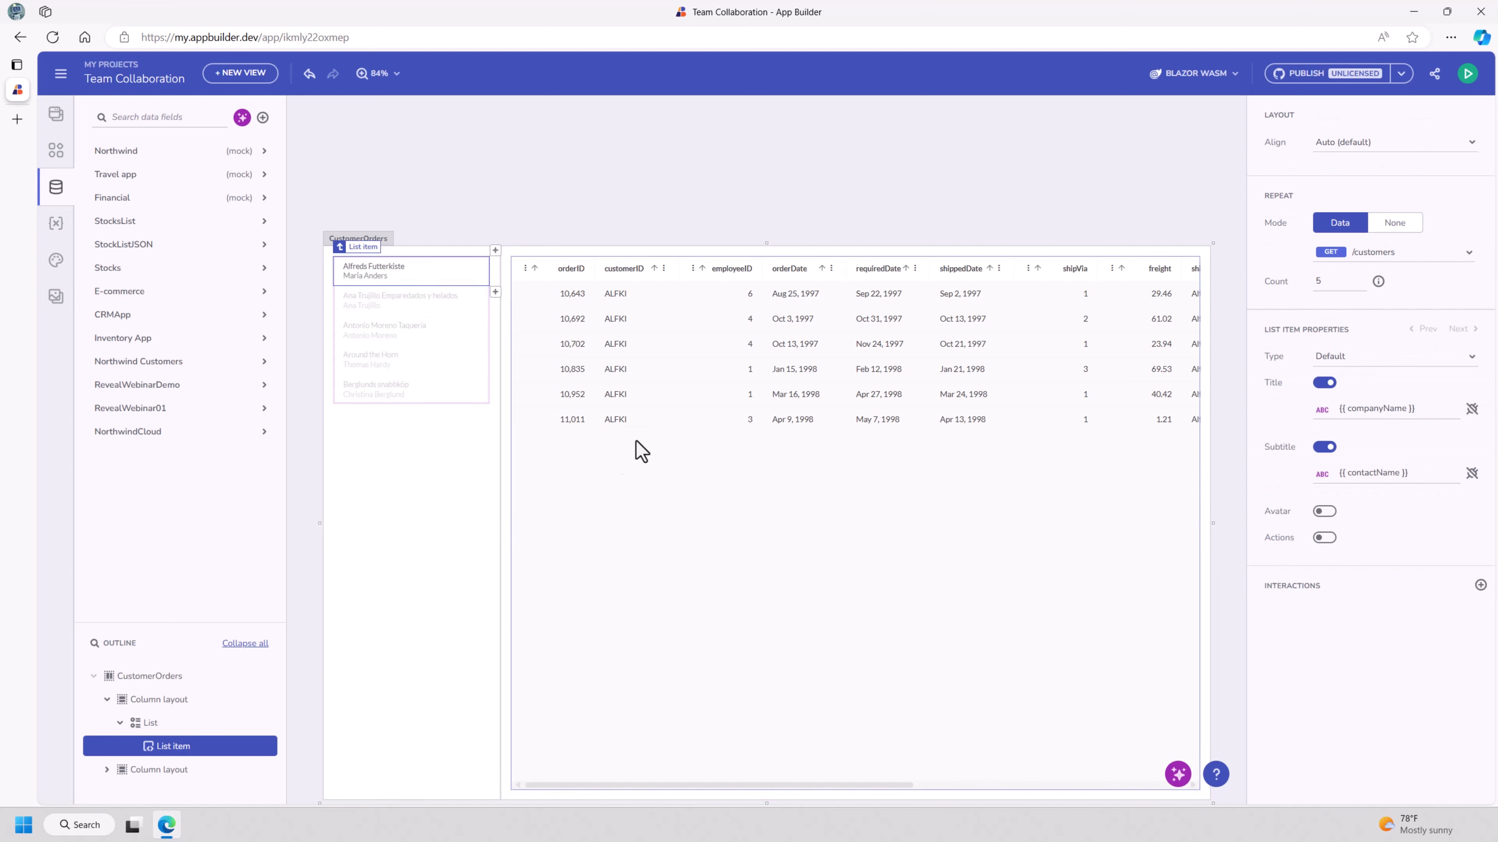
left_click(1480, 585)
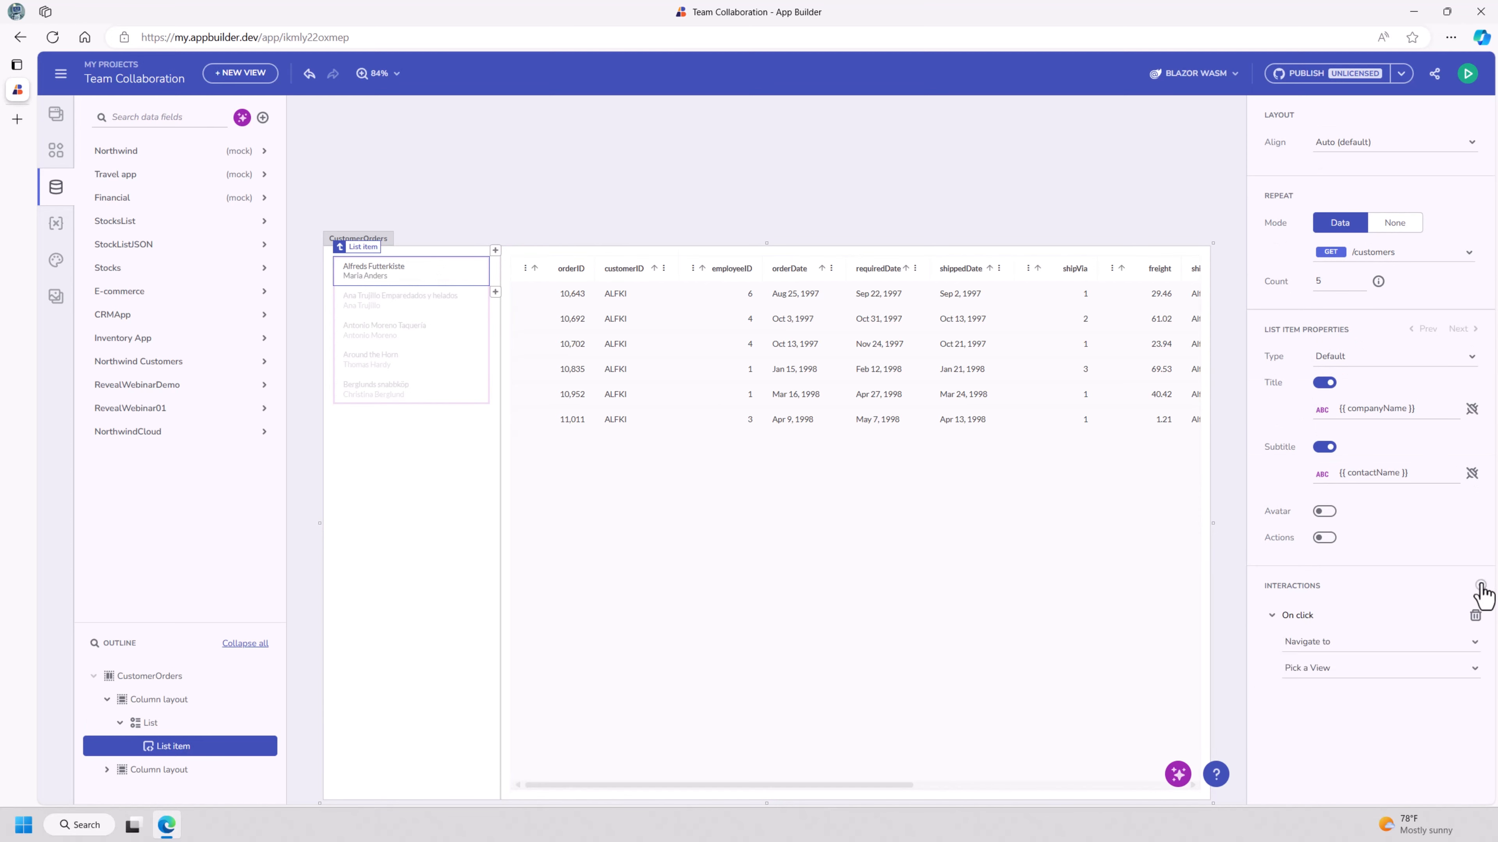
left_click(1369, 646)
left_click(1333, 751)
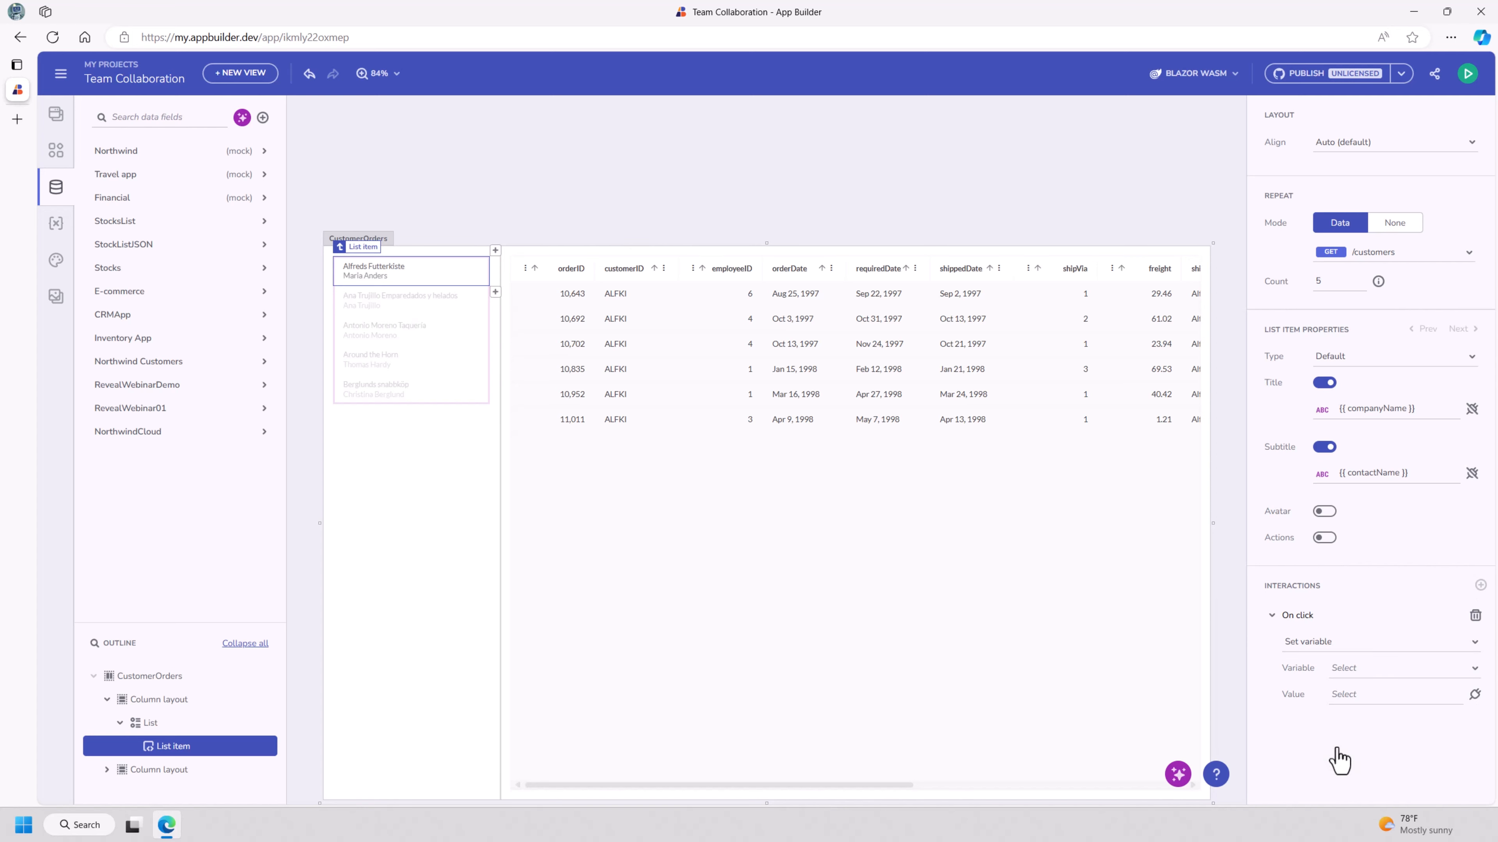
Step: Create a local string variable customerId for the interaction and bind its value to the customerID field of /customers
left_click(1474, 669)
left_click(1331, 645)
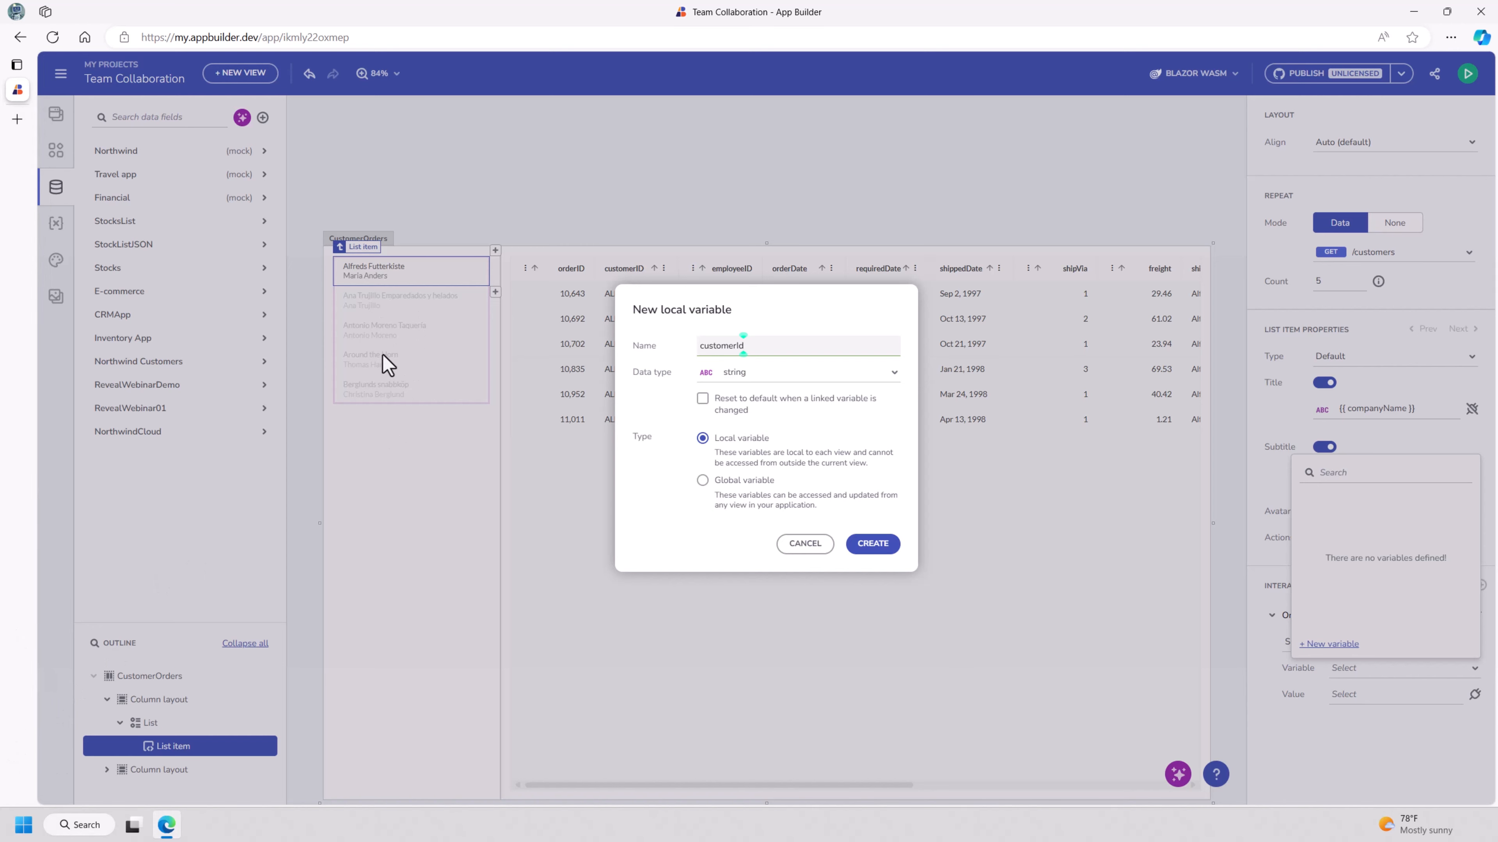
left_click(877, 548)
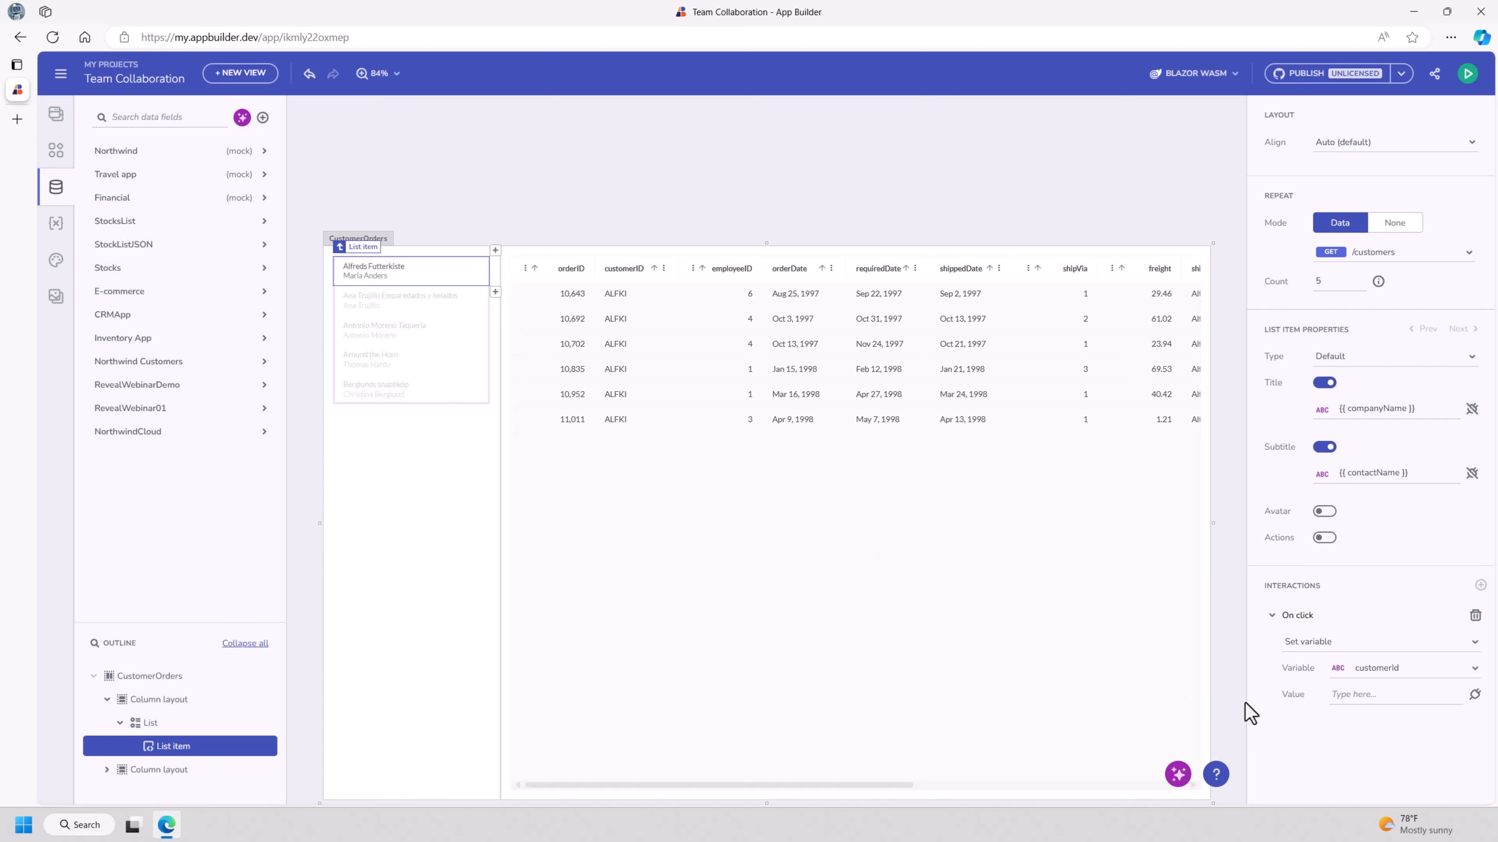
left_click(1474, 696)
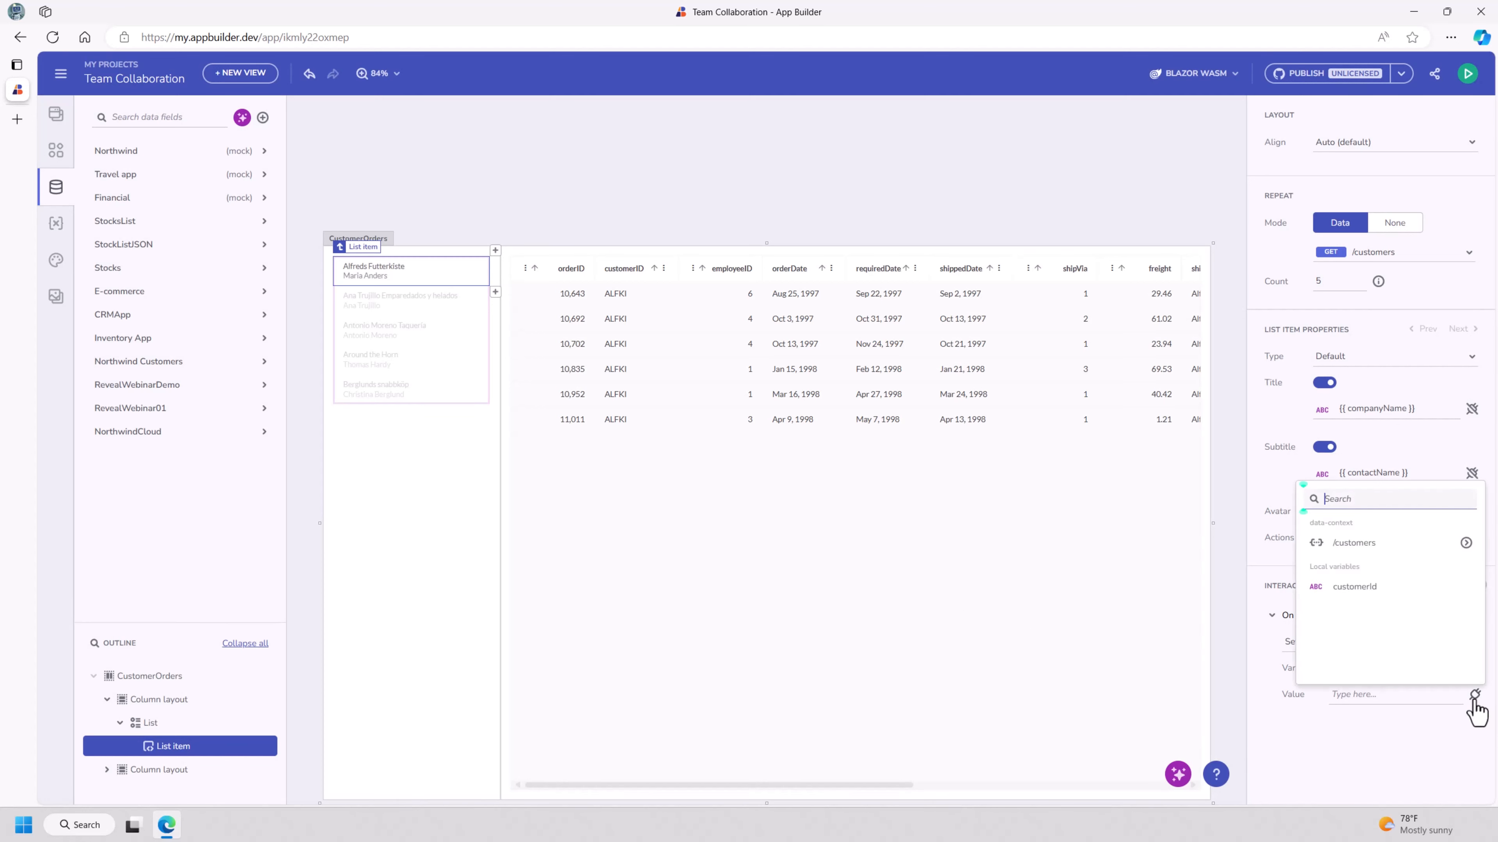
left_click(1467, 544)
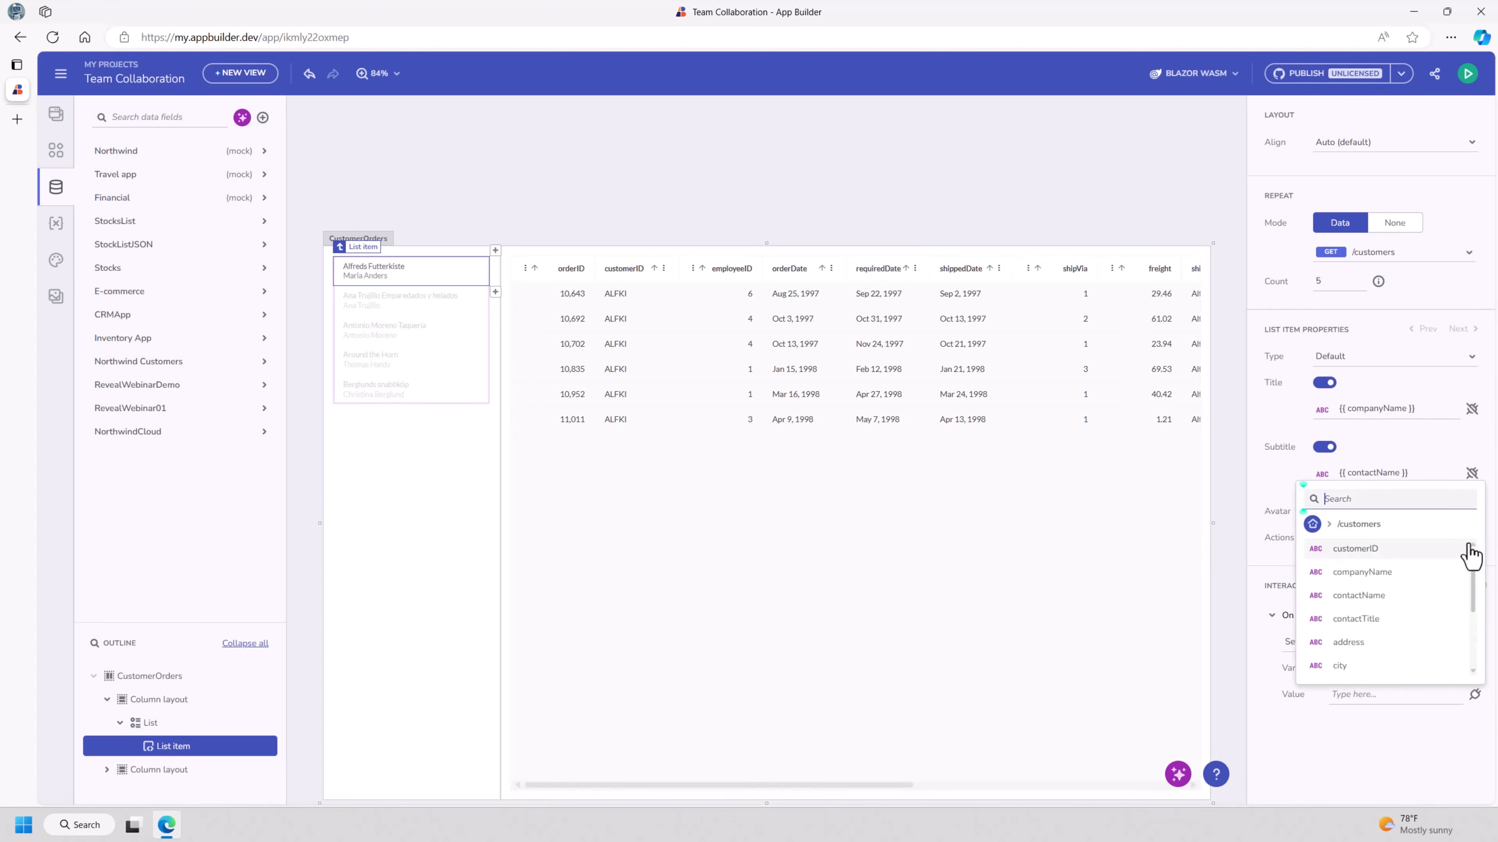
left_click(1388, 551)
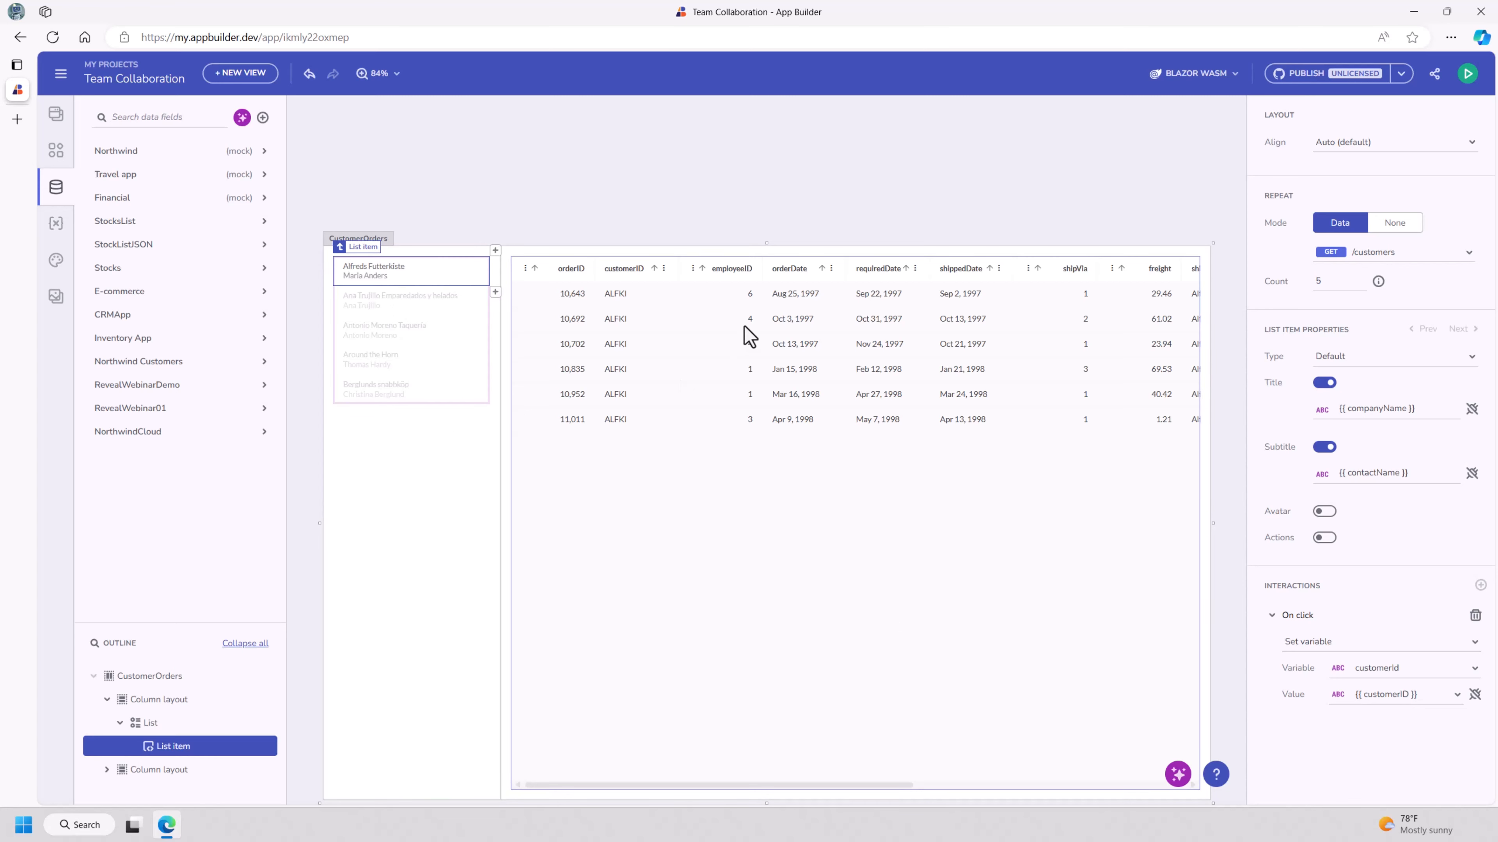
Step: Connect the customerId path parameter of the orders grid's data to the local variable customerId
left_click(749, 337)
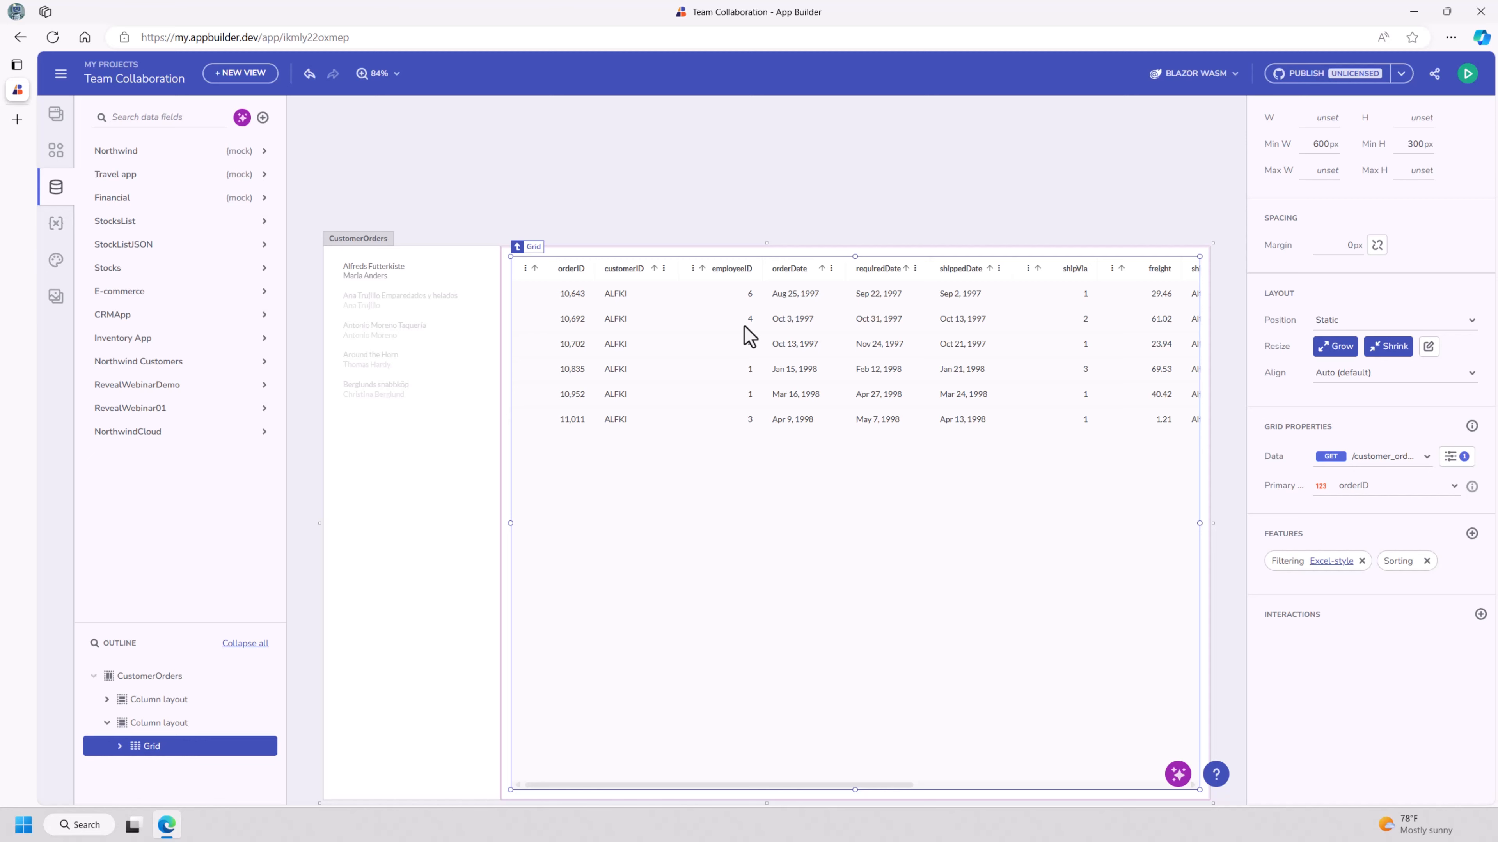
left_click(1458, 460)
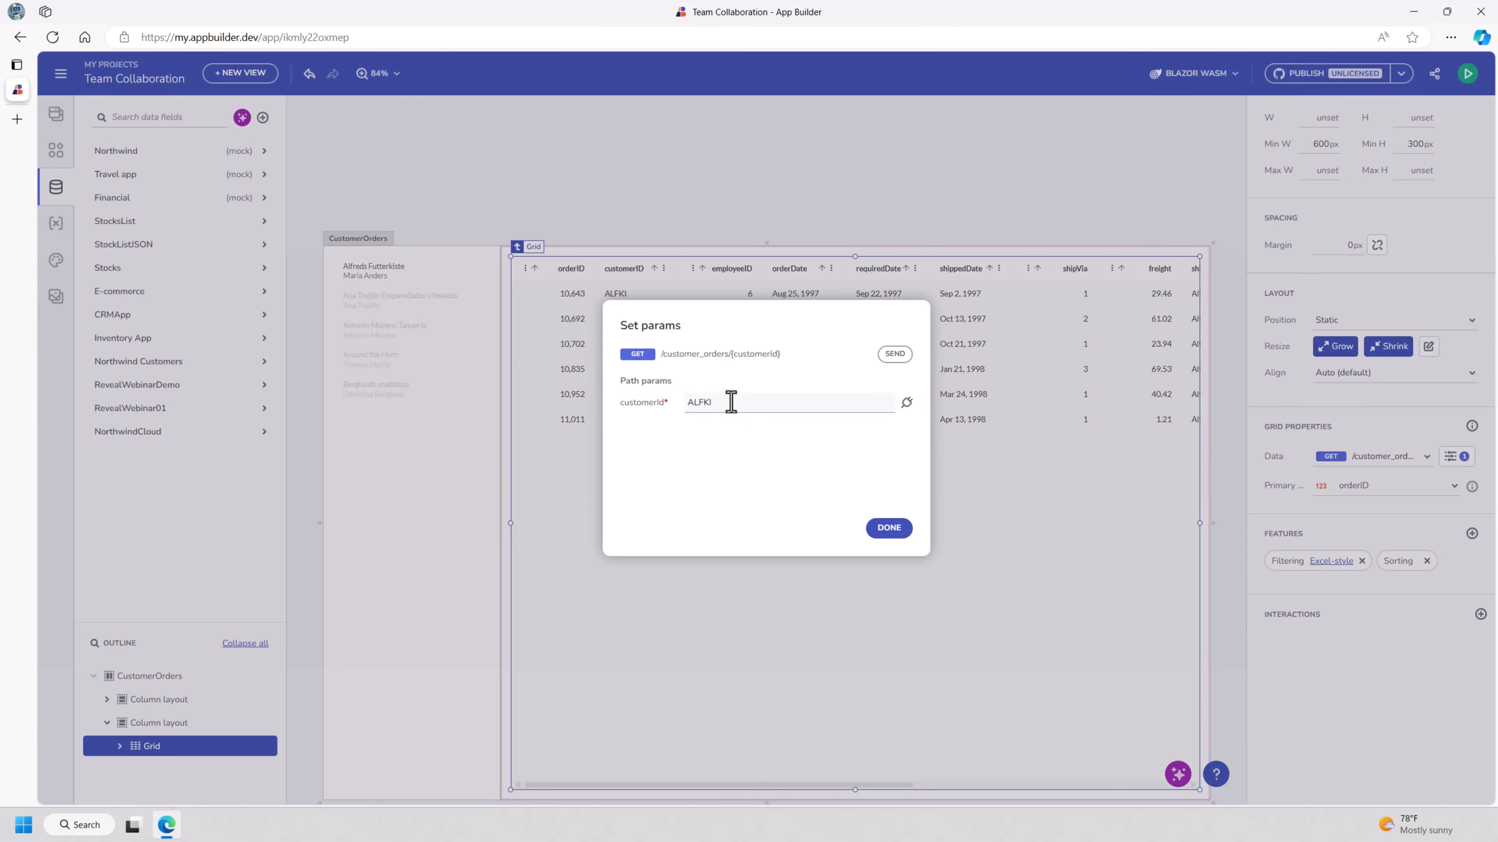
left_click_drag(731, 403, 929, 411)
left_click(906, 403)
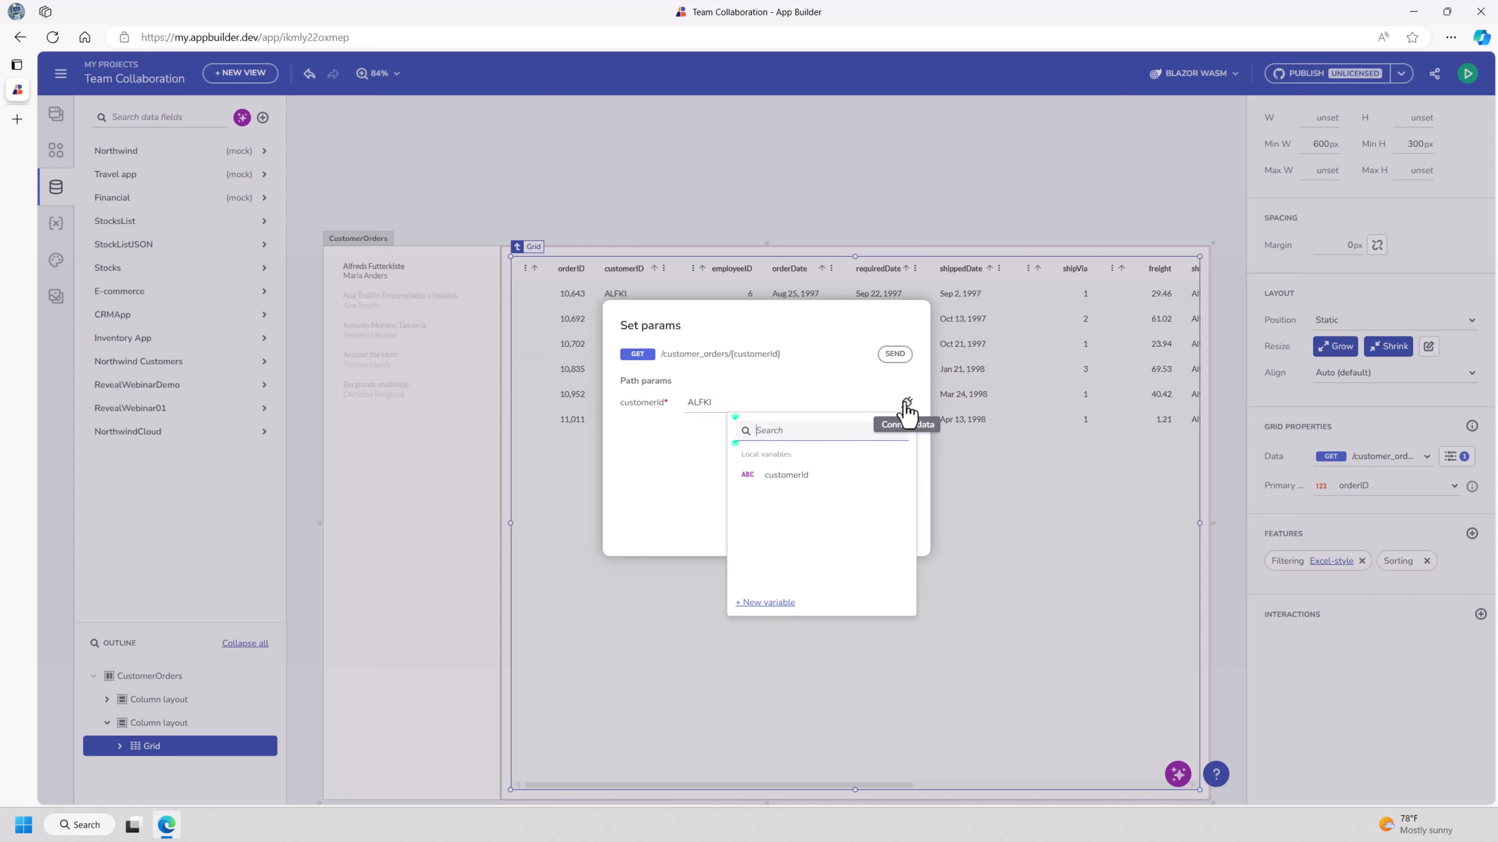
left_click(784, 475)
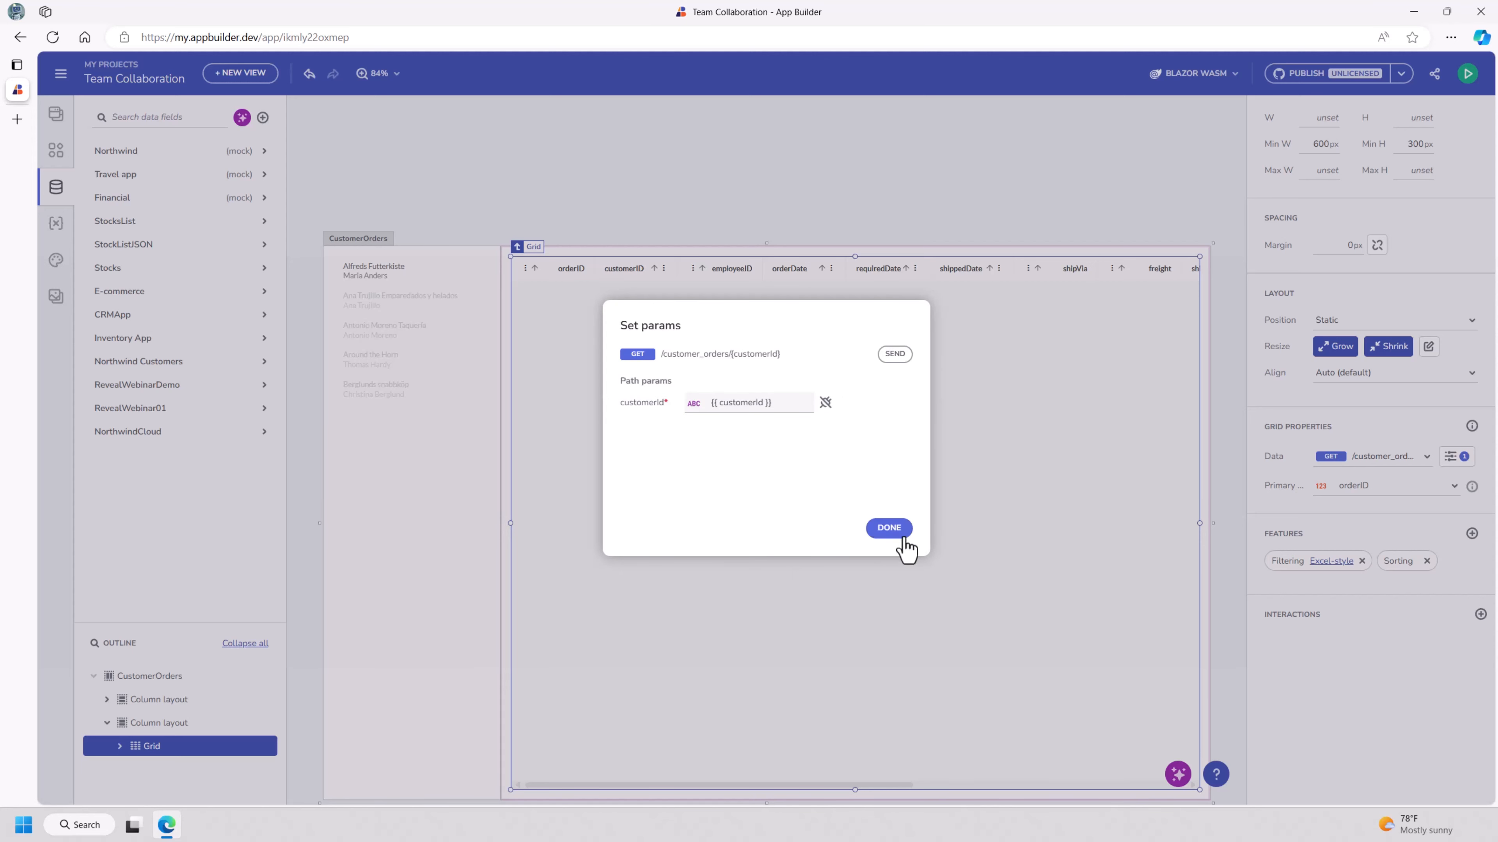
left_click(888, 528)
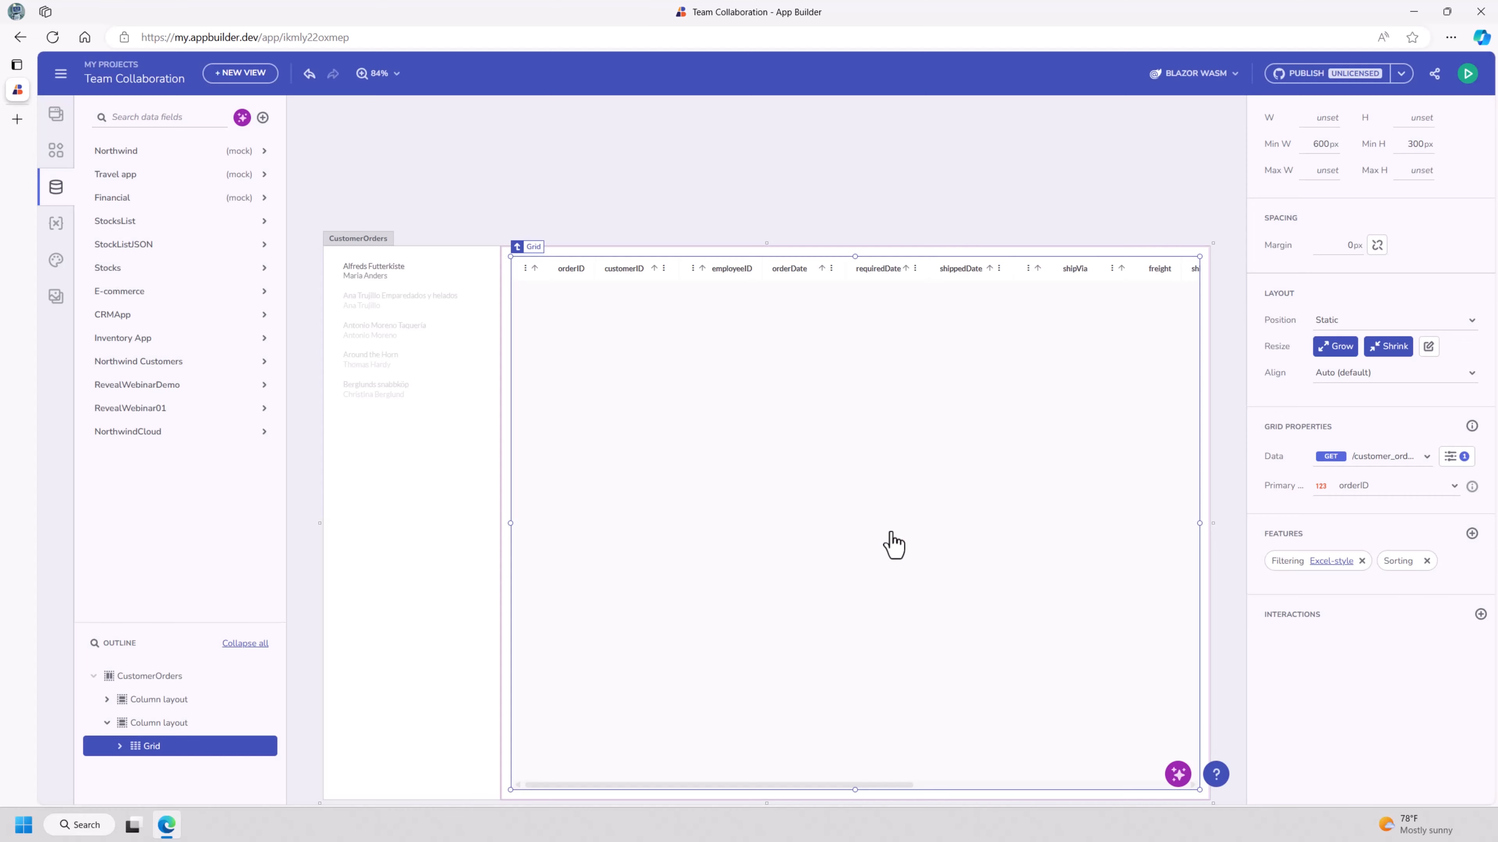
Step: Preview the CustomerOrders view and choose several customers in the list to check the orders grid for each
left_click(1467, 75)
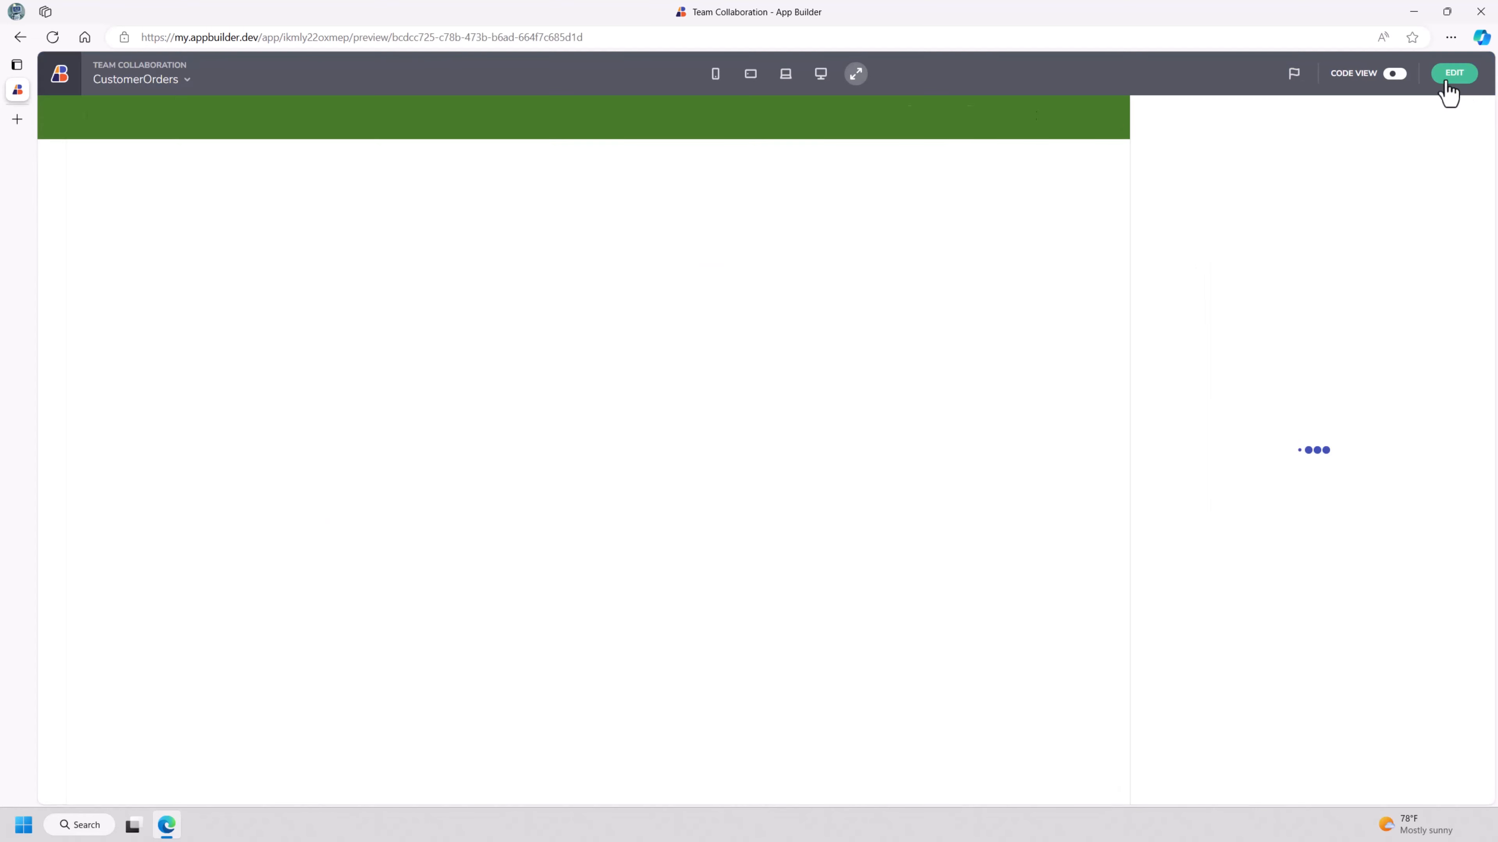
left_click(176, 301)
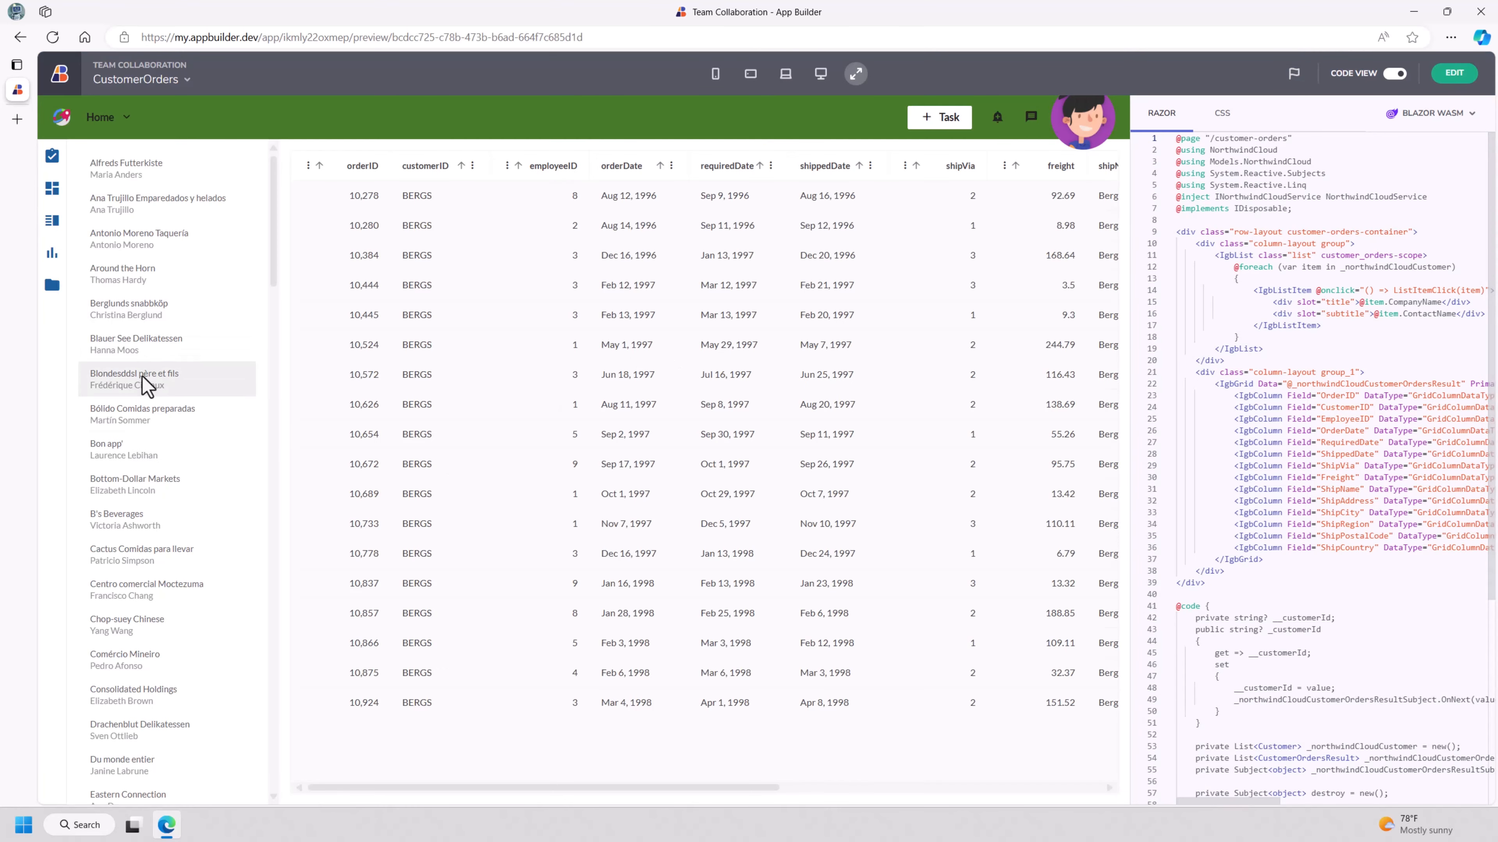
left_click(141, 415)
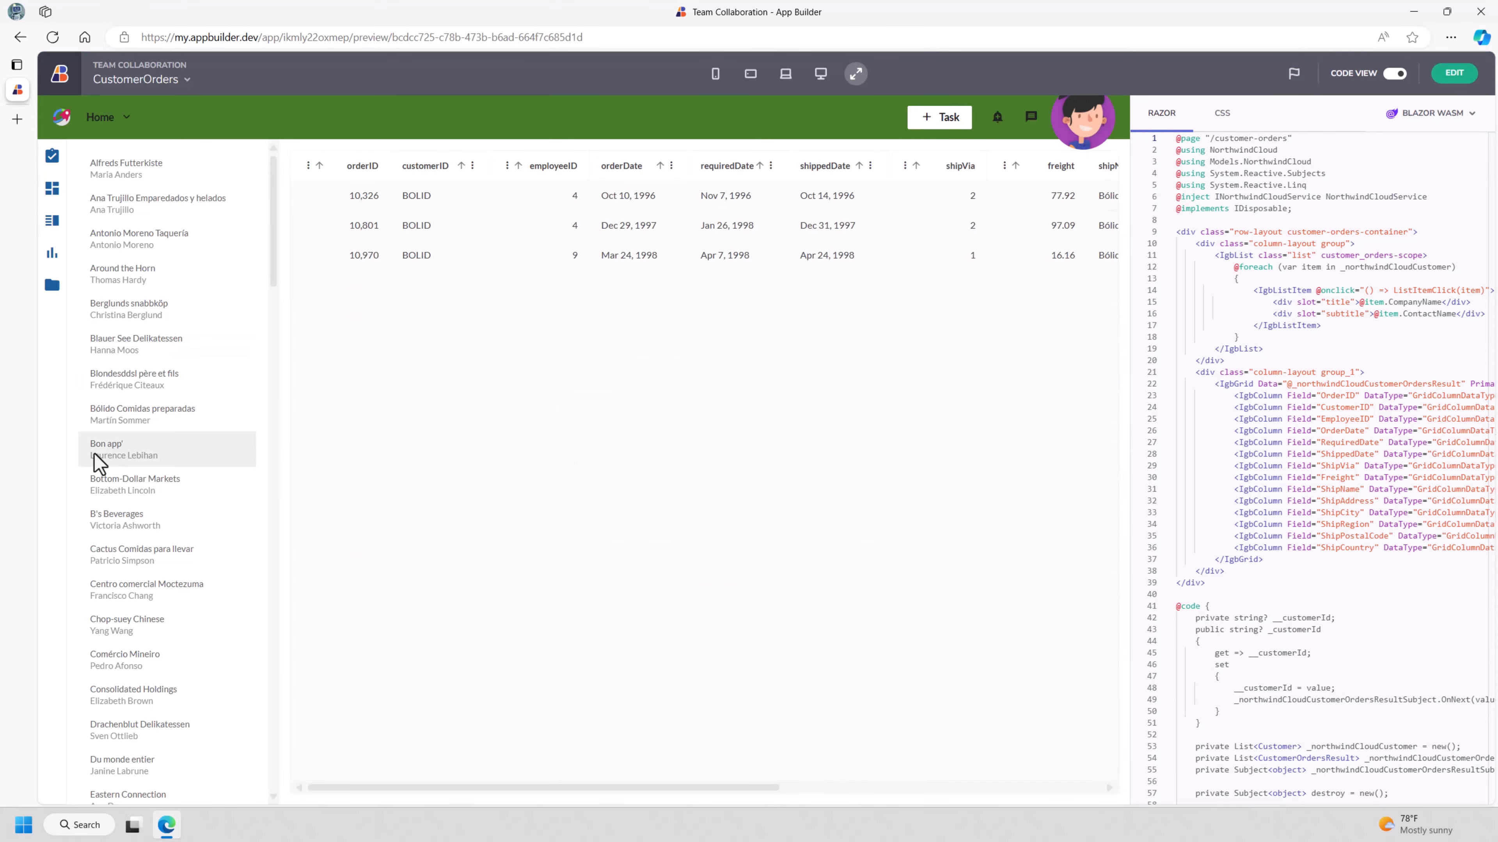
left_click(169, 519)
left_click(165, 554)
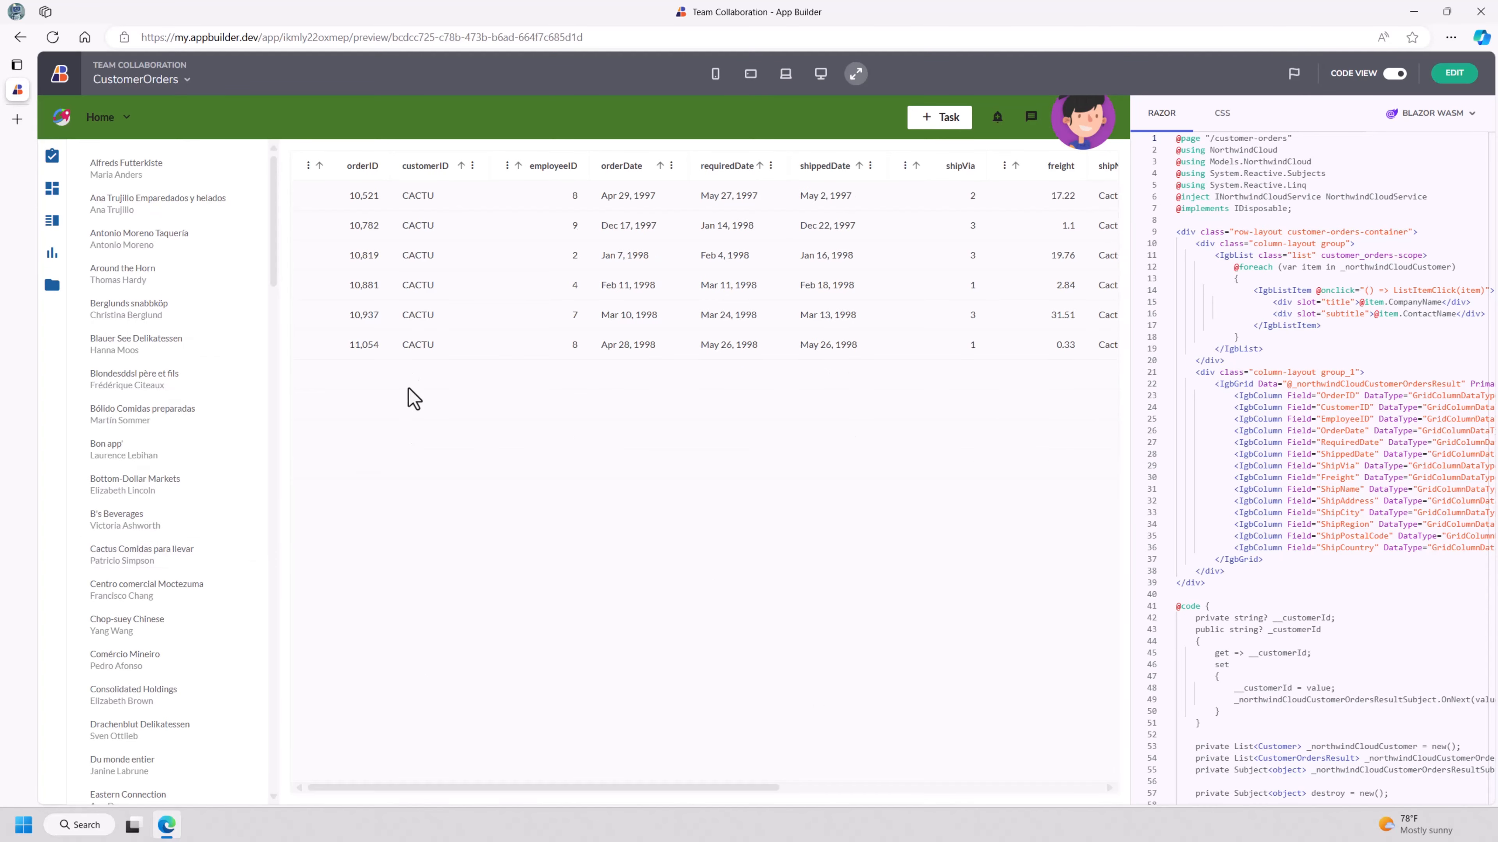
left_click(152, 300)
left_click(149, 264)
left_click(149, 238)
left_click(152, 214)
left_click(153, 182)
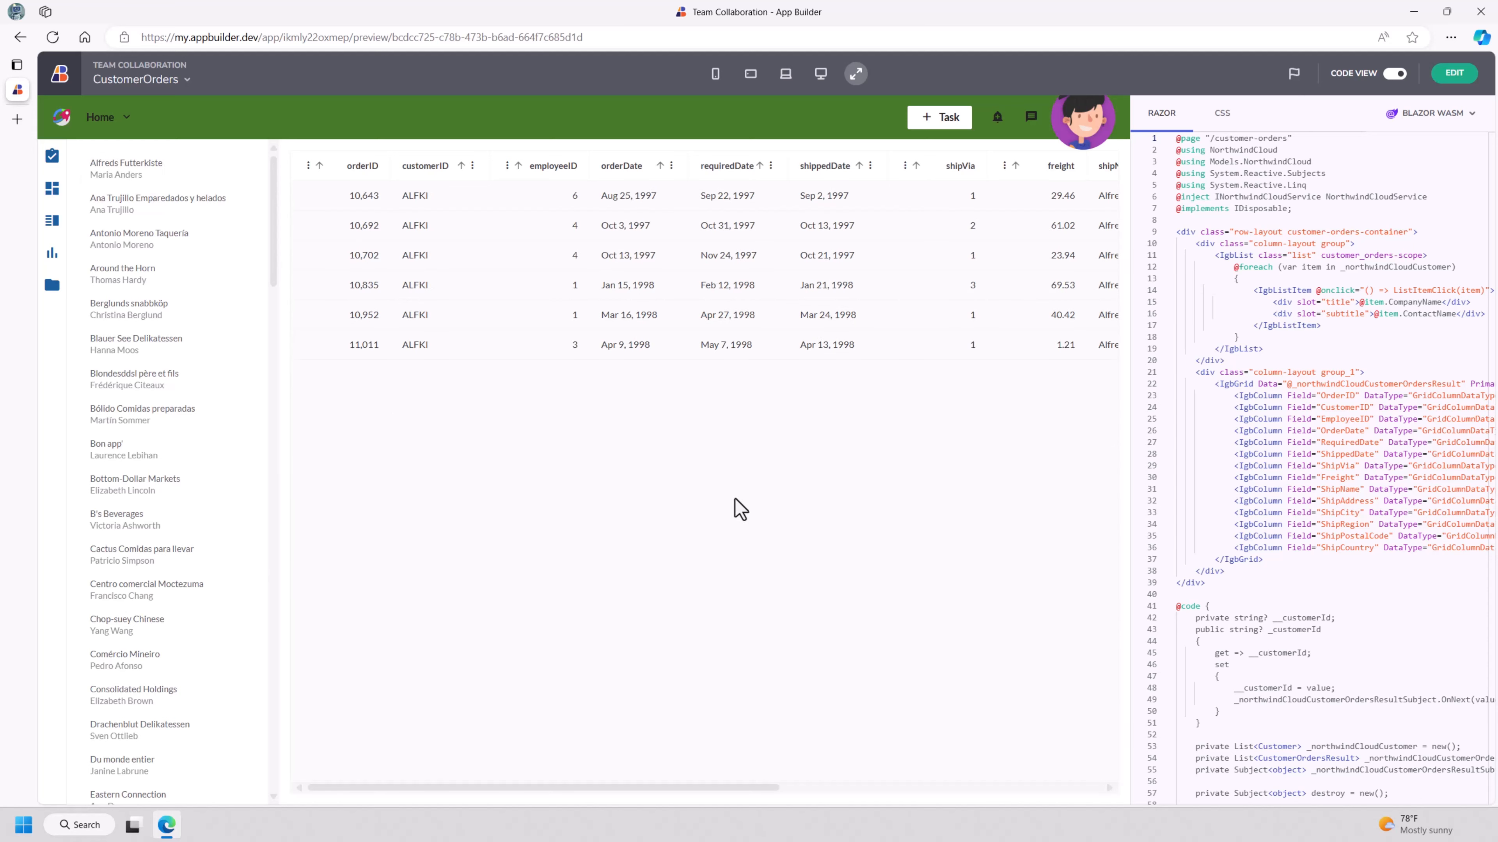
Step: Examine the view's generated Razor code and the available target platforms in the preview, and return to the editor
left_click_drag(1343, 255, 1403, 702)
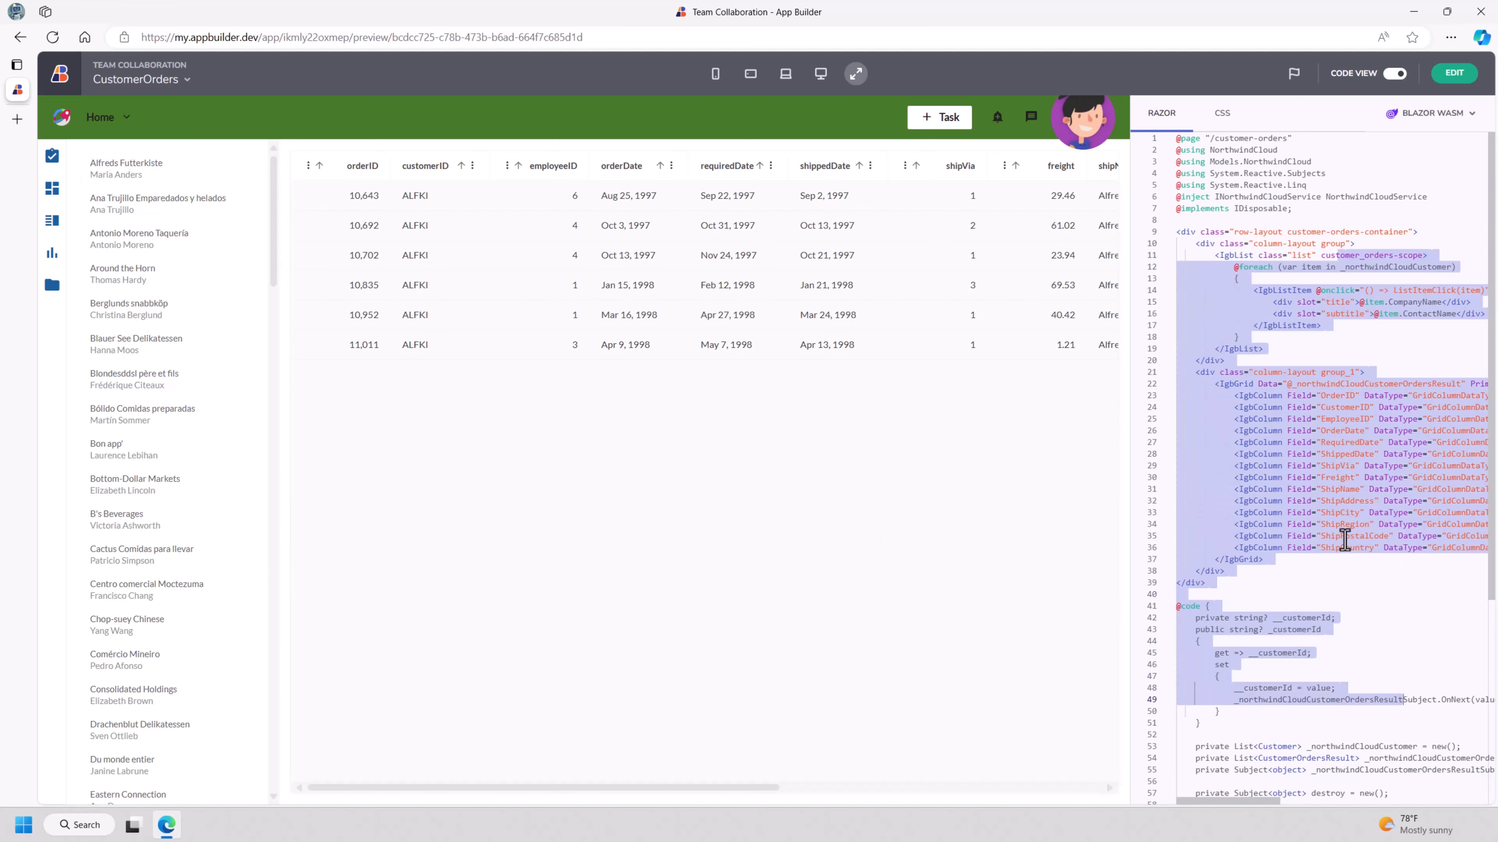
left_click(1346, 501)
left_click(1426, 117)
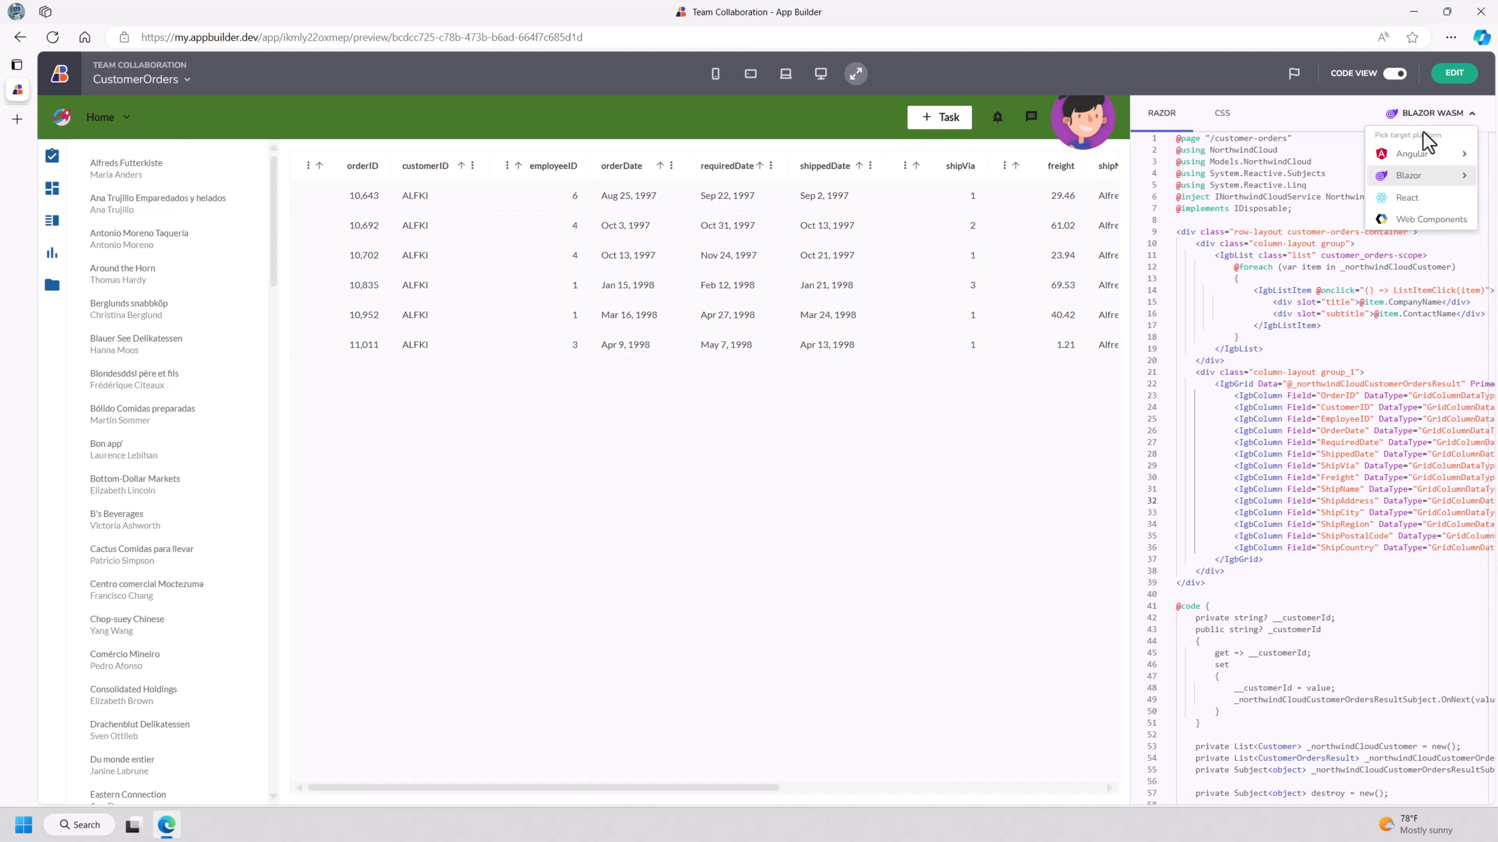
mouse_move(1426, 159)
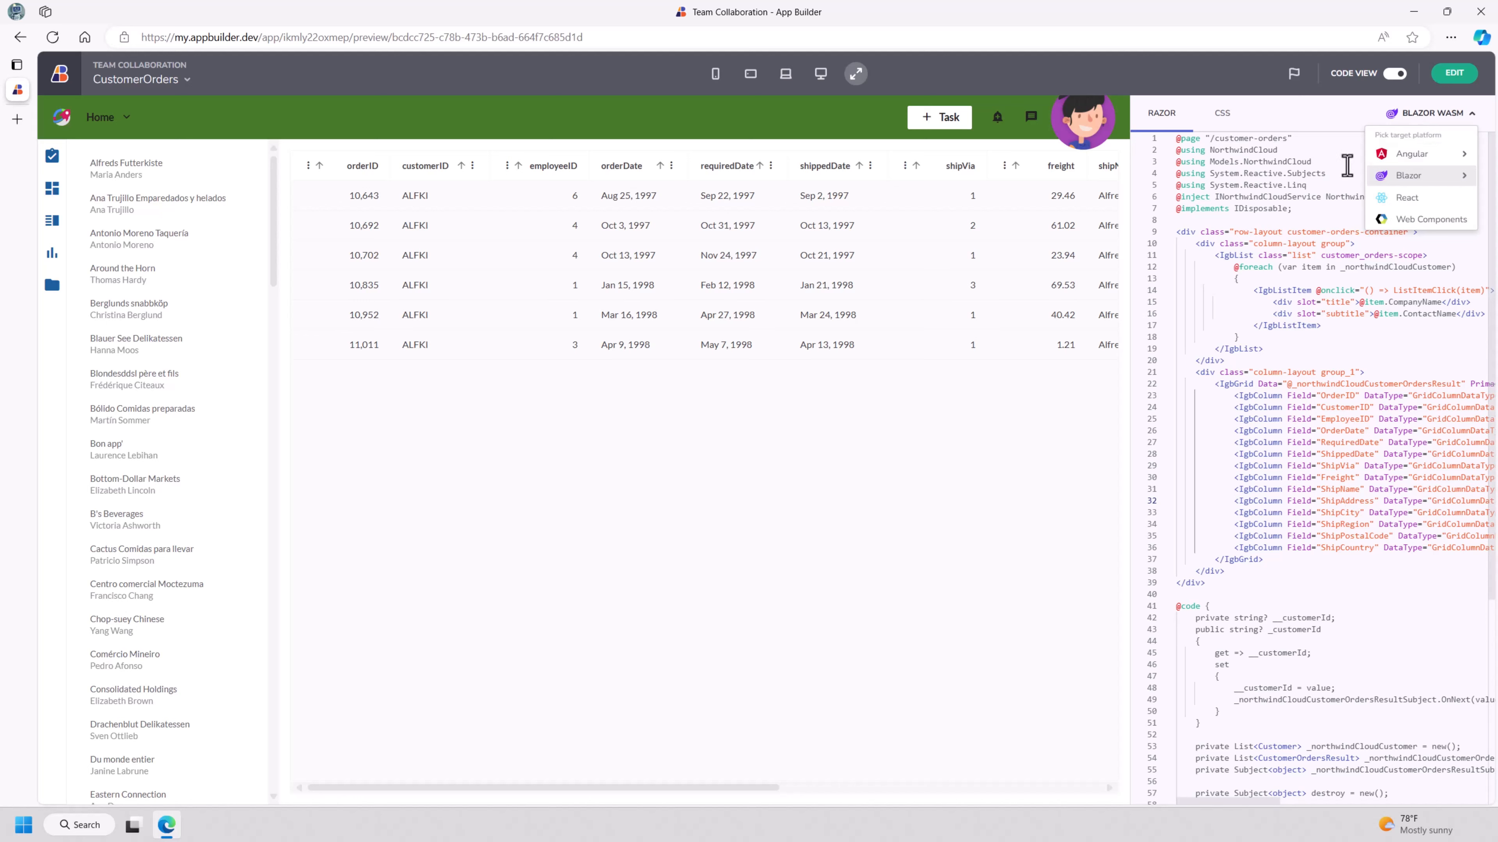
left_click(1306, 278)
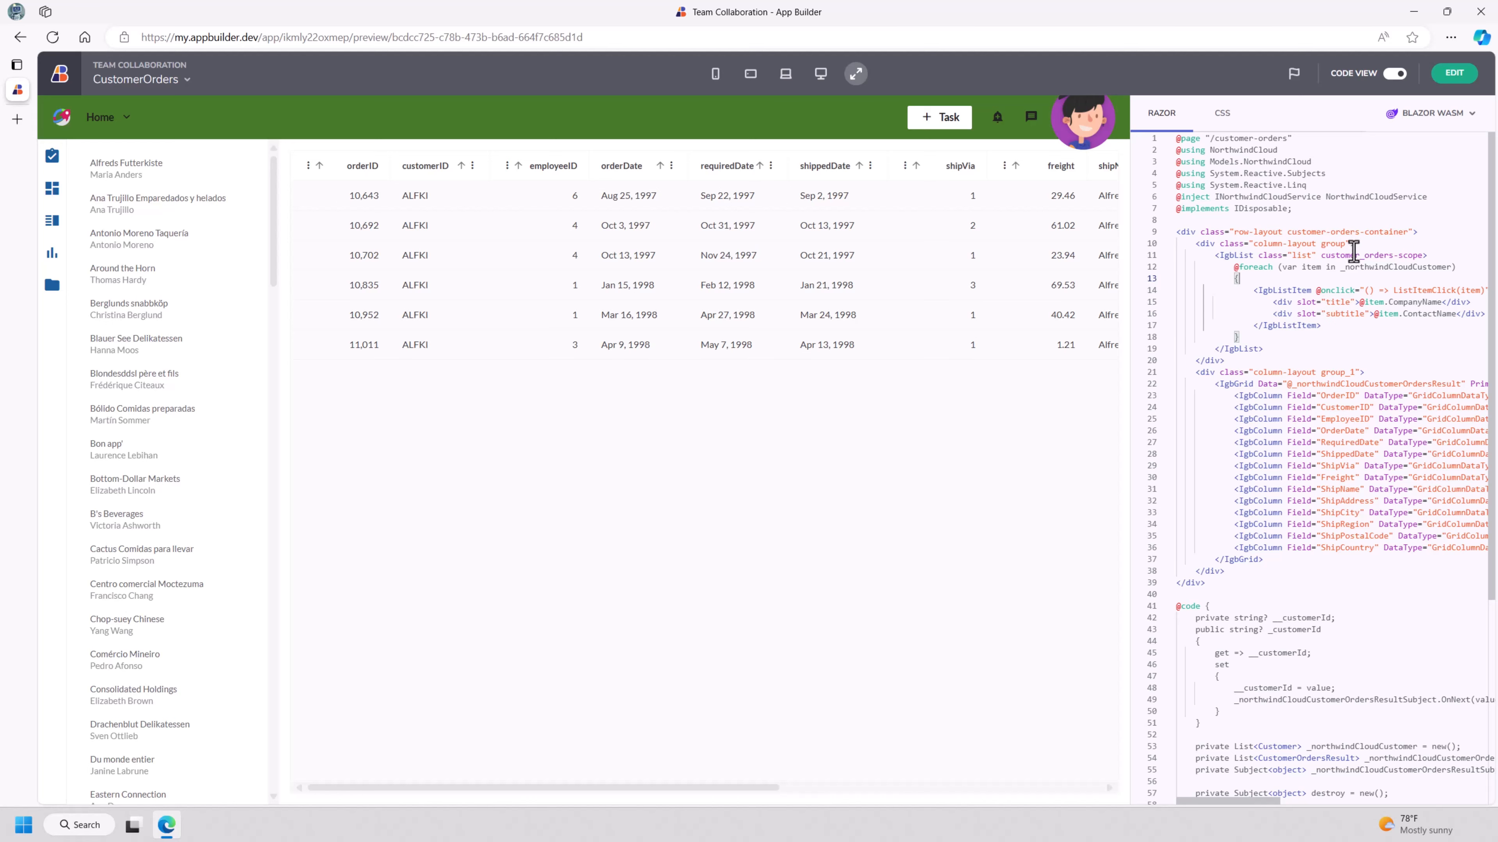
left_click(1464, 80)
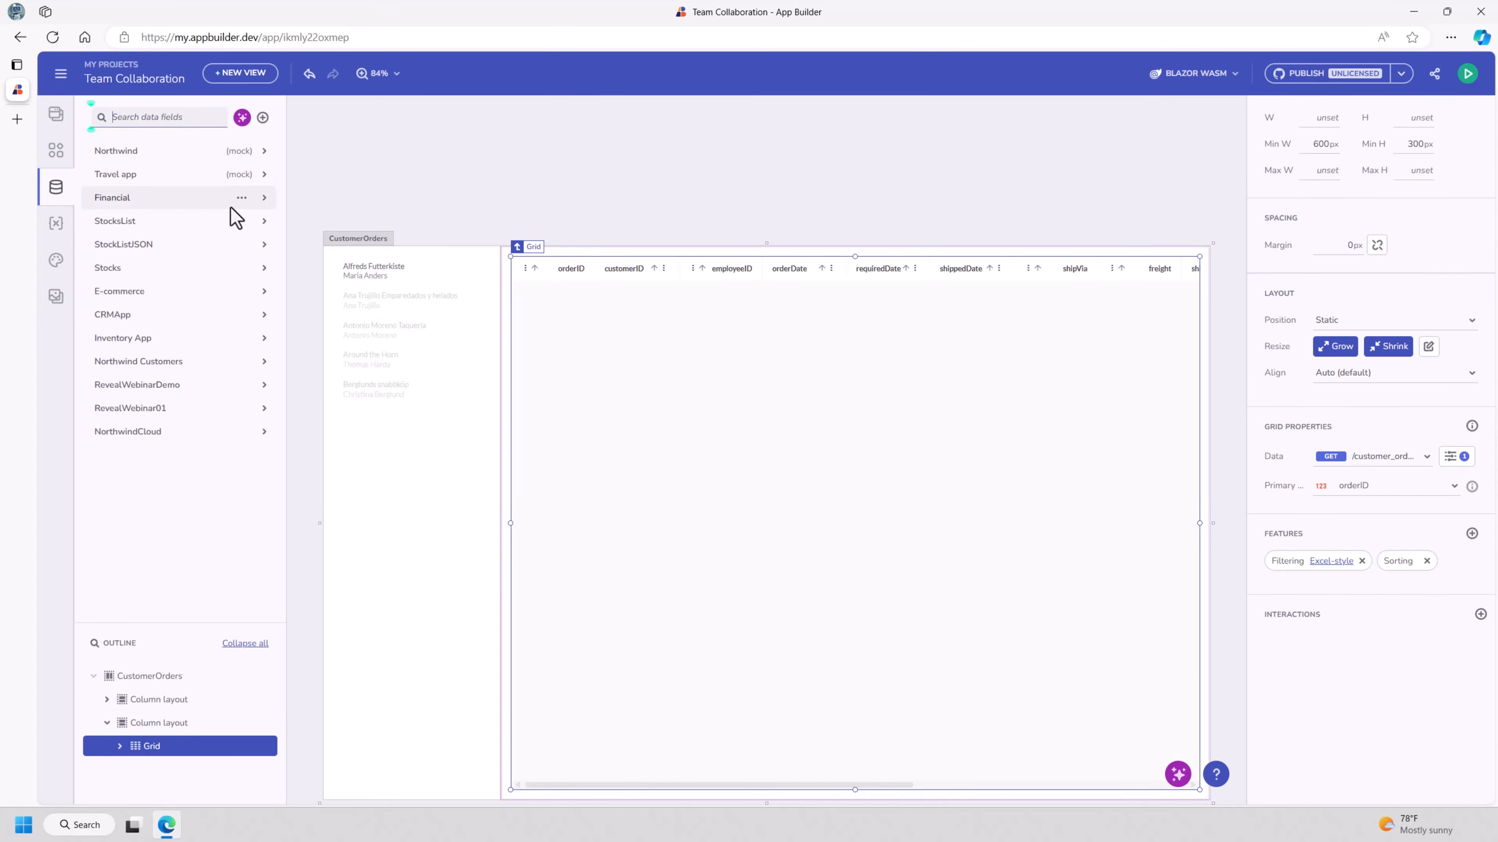
Step: Show the list of the app's views and open the publishing options
left_click(58, 115)
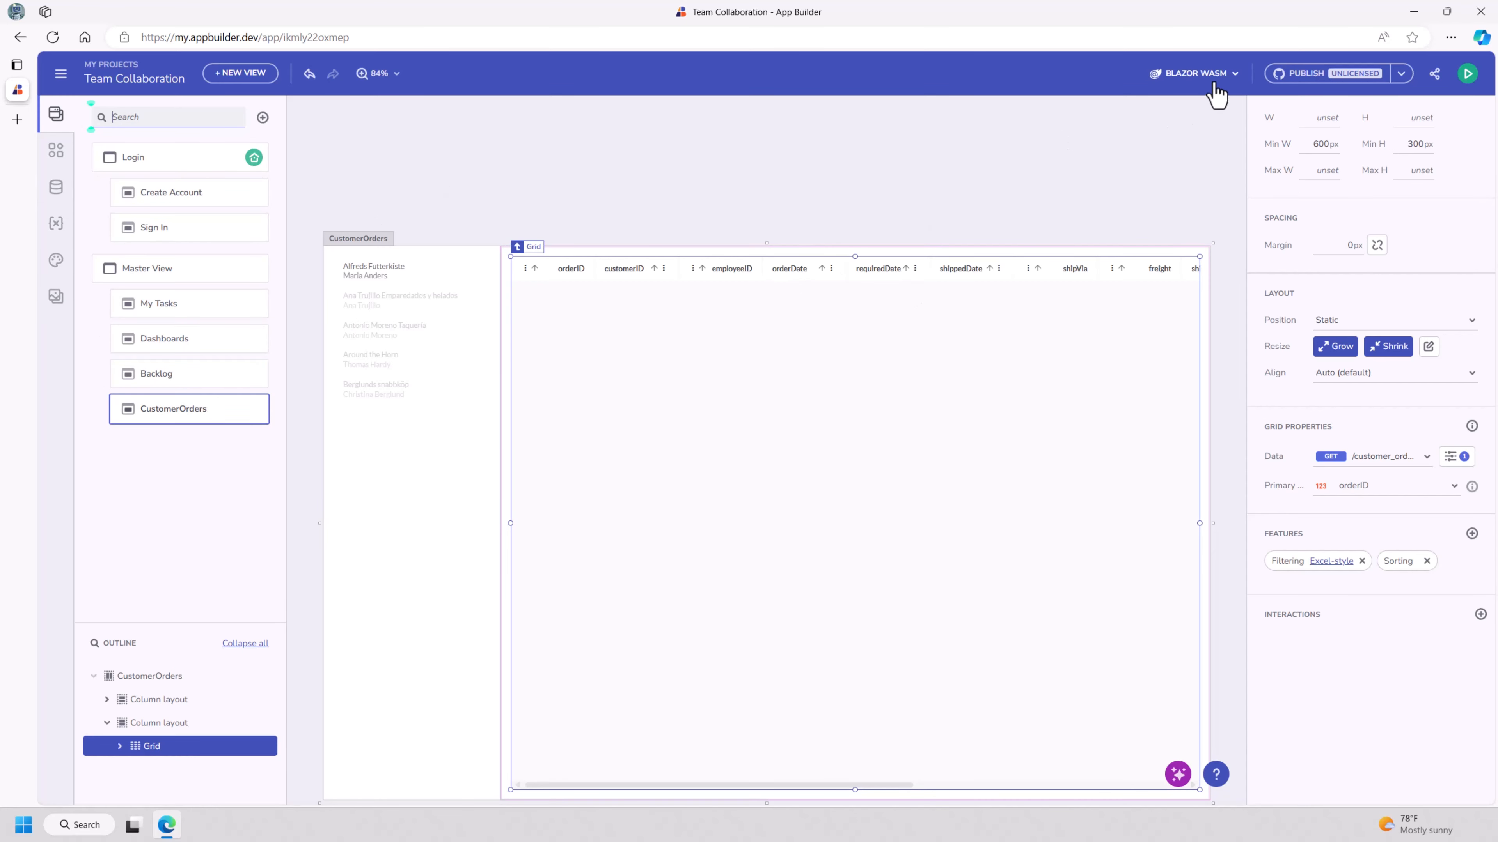
left_click(1401, 74)
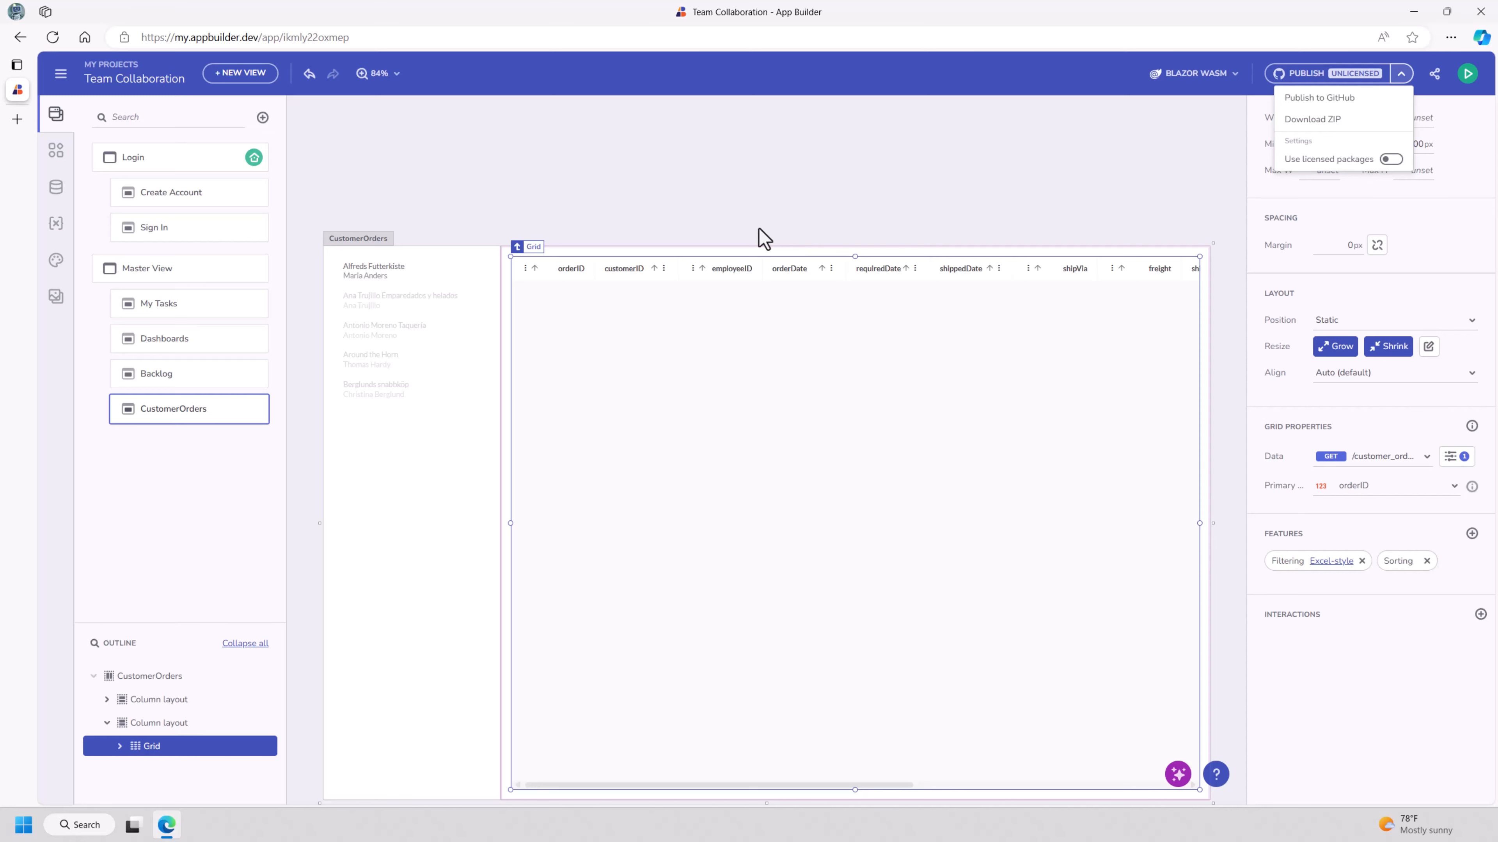
Step: Add an on-click interaction to the folder nav item of the Master View that navigates to the CustomerOrders view
left_click(186, 285)
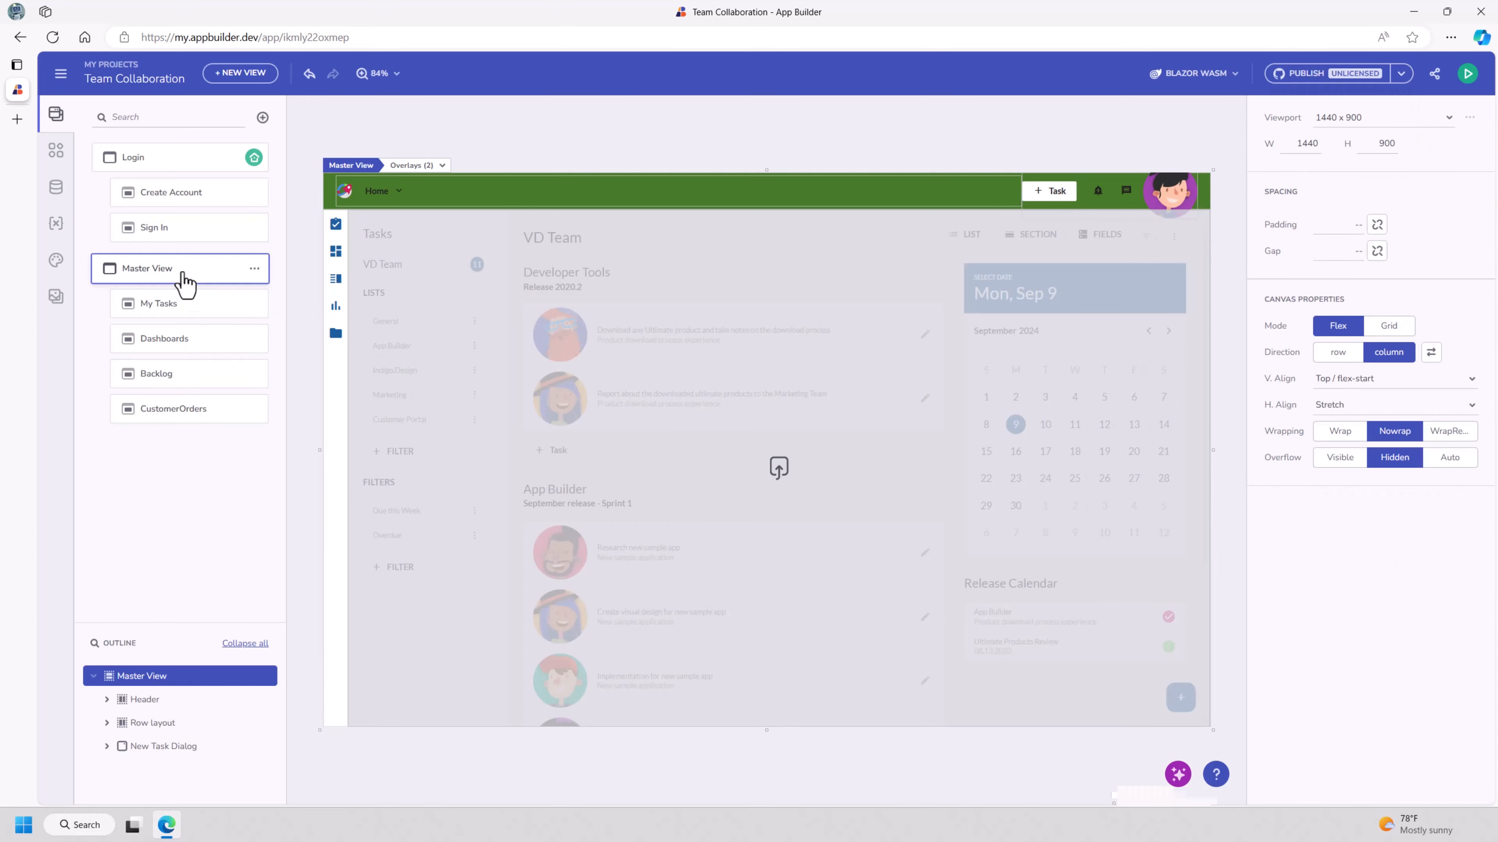
left_click(336, 333)
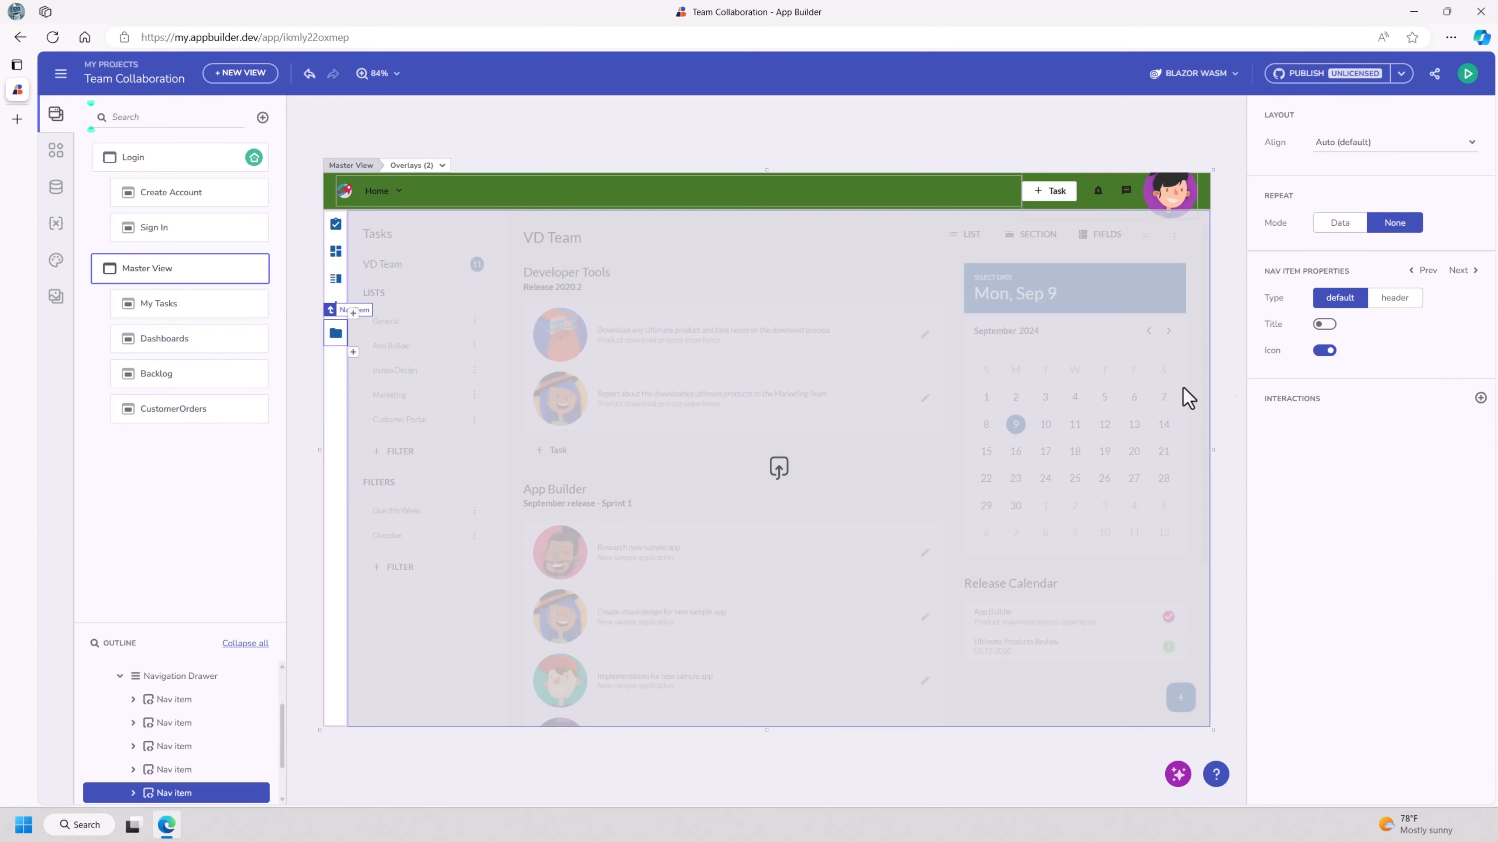
left_click(1480, 399)
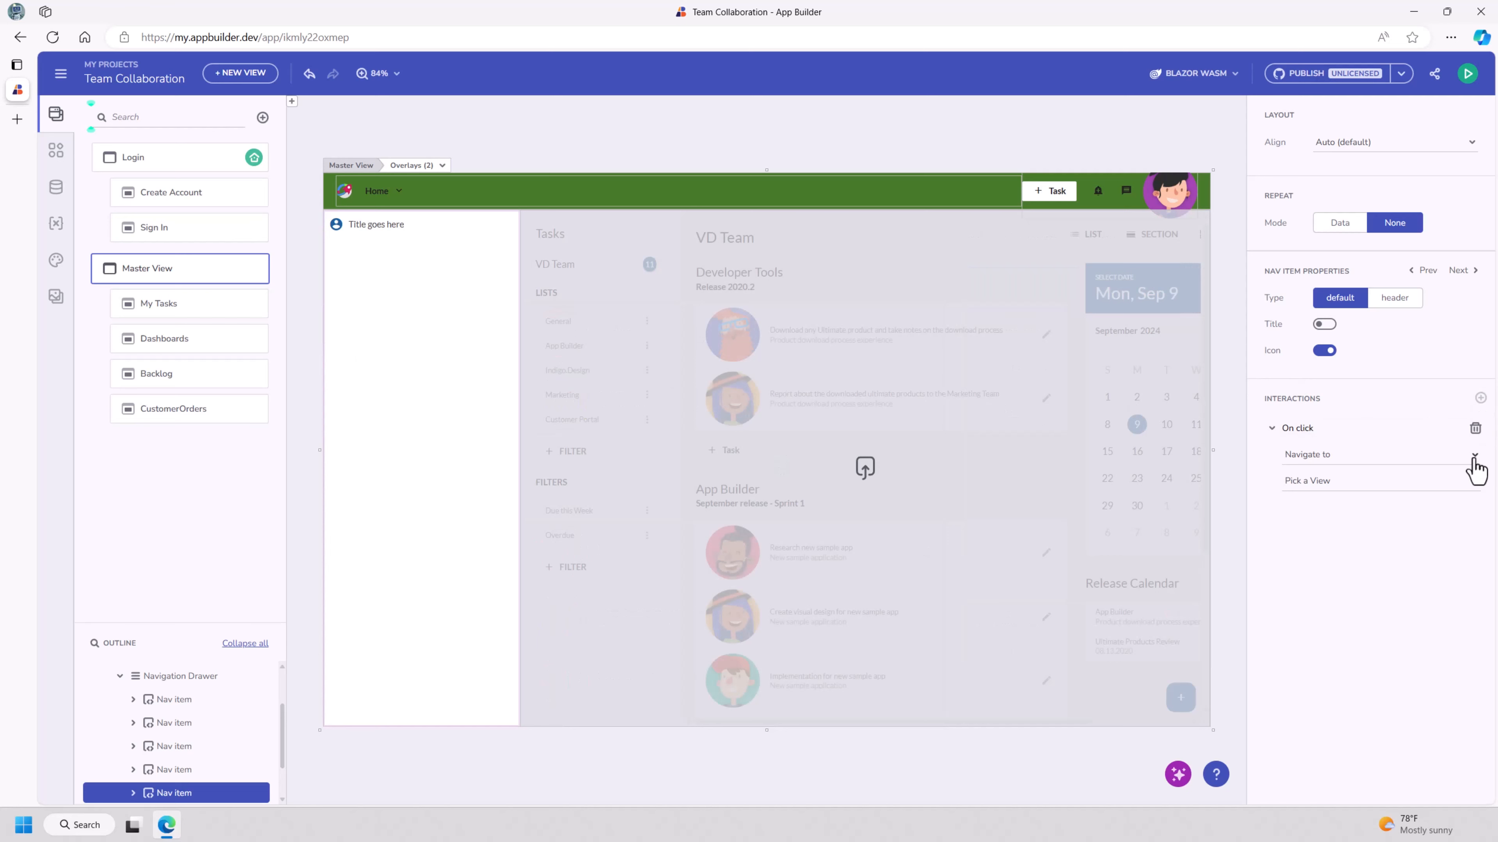
left_click(1474, 482)
mouse_move(1364, 525)
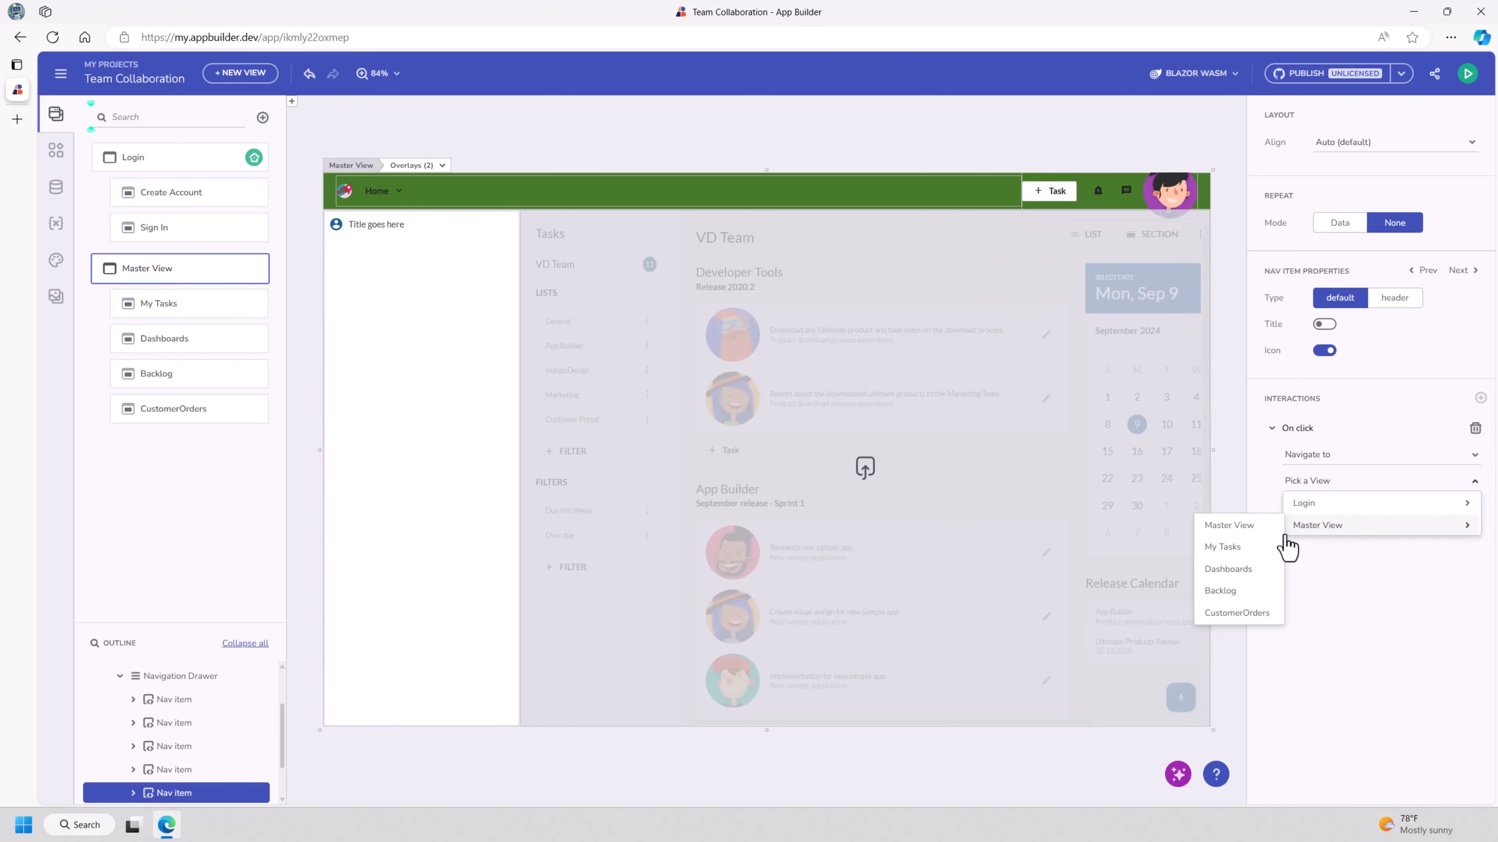
left_click(1207, 617)
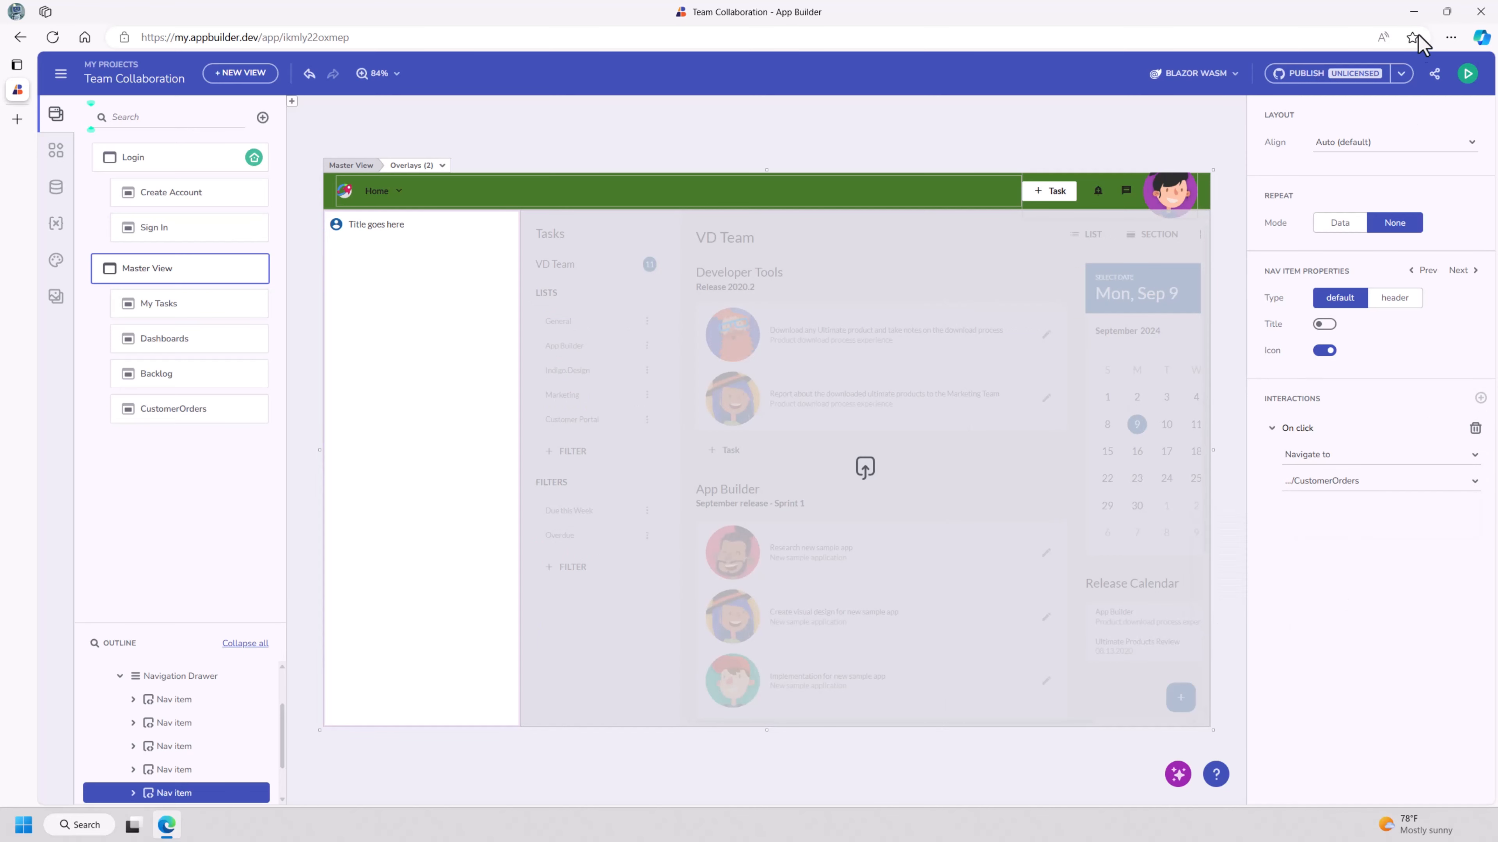
Step: Preview the app, navigate through Dashboards to CustomerOrders, check the orders for Bottom-Dollar Markets and Berglunds snabbköp, and return to the editor
left_click(1468, 75)
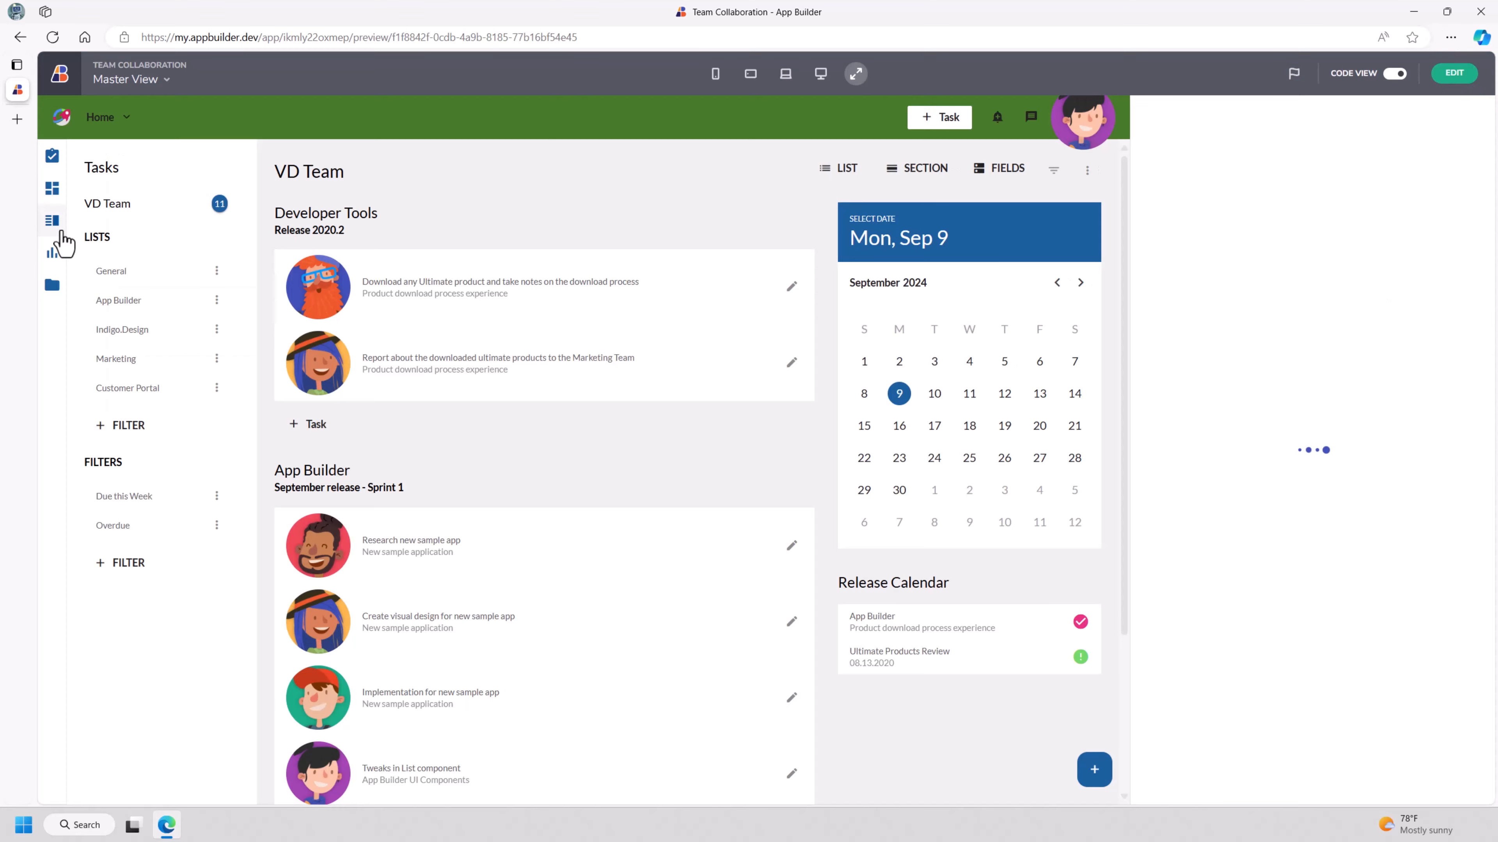
left_click(54, 214)
left_click(52, 190)
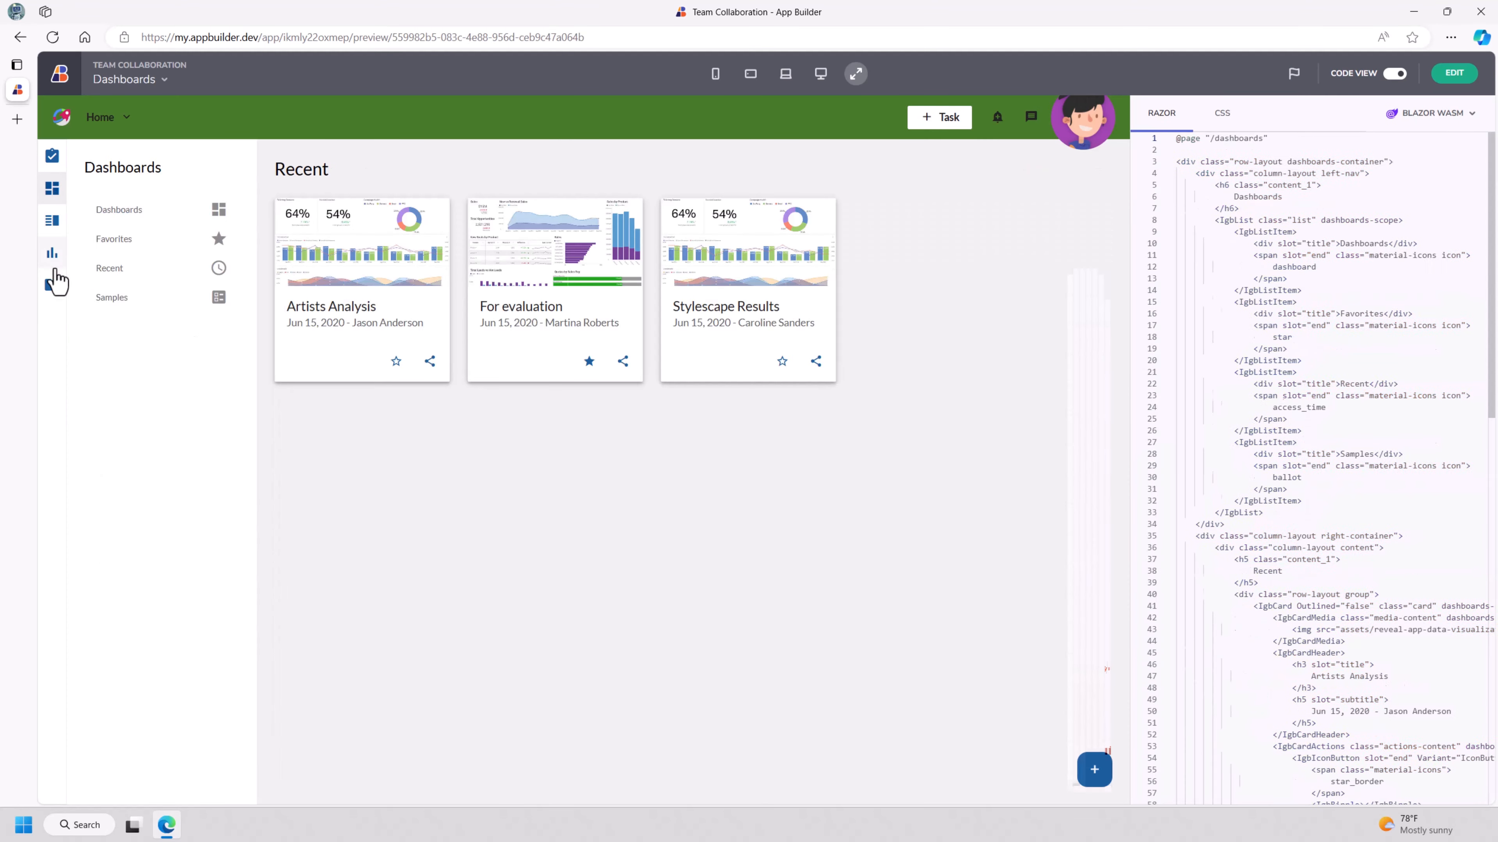
left_click(52, 285)
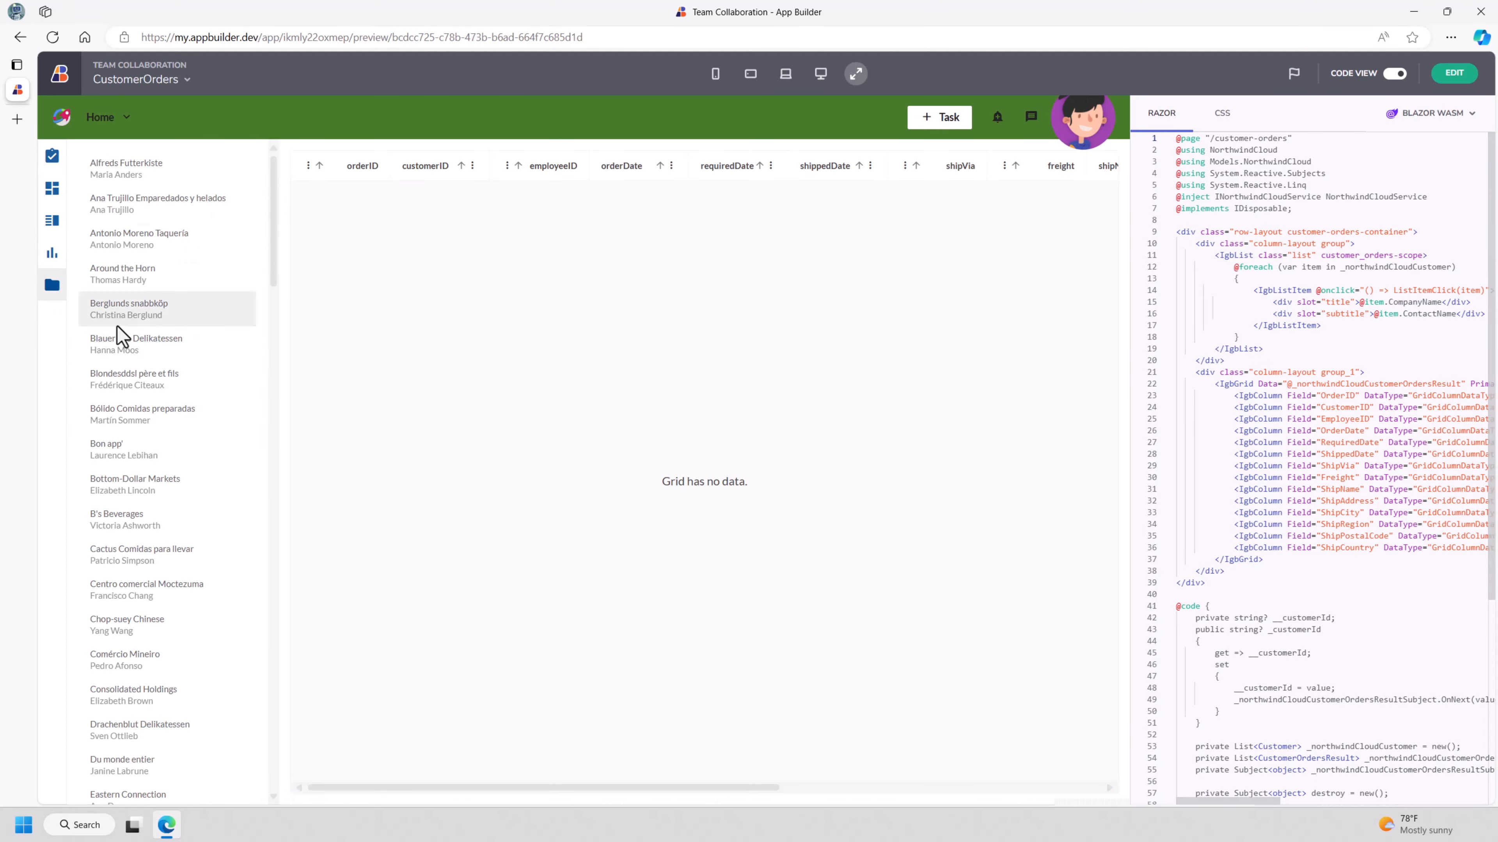
left_click(128, 415)
left_click(168, 314)
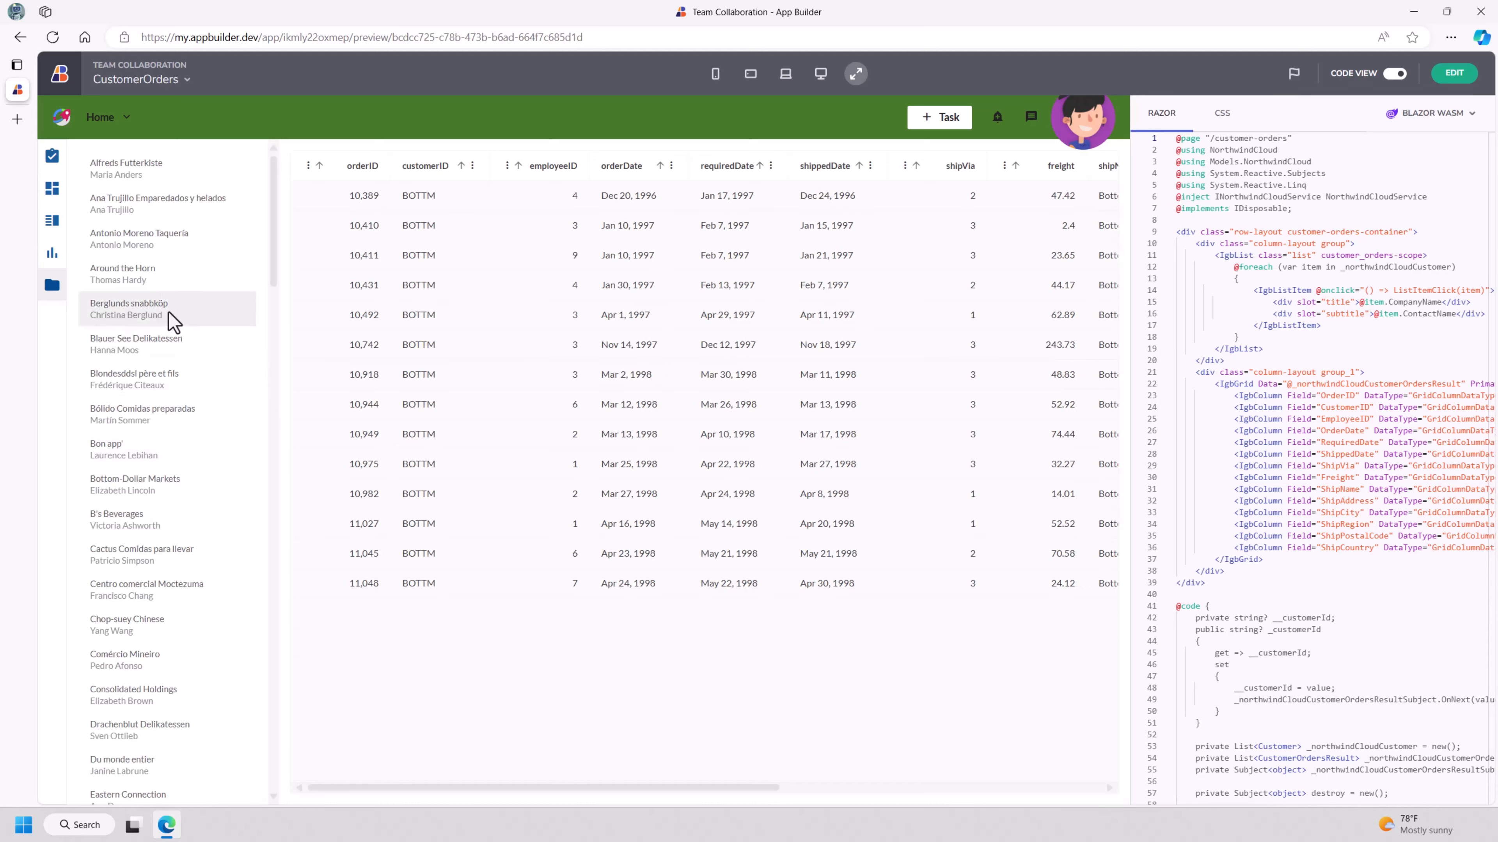
left_click(1454, 73)
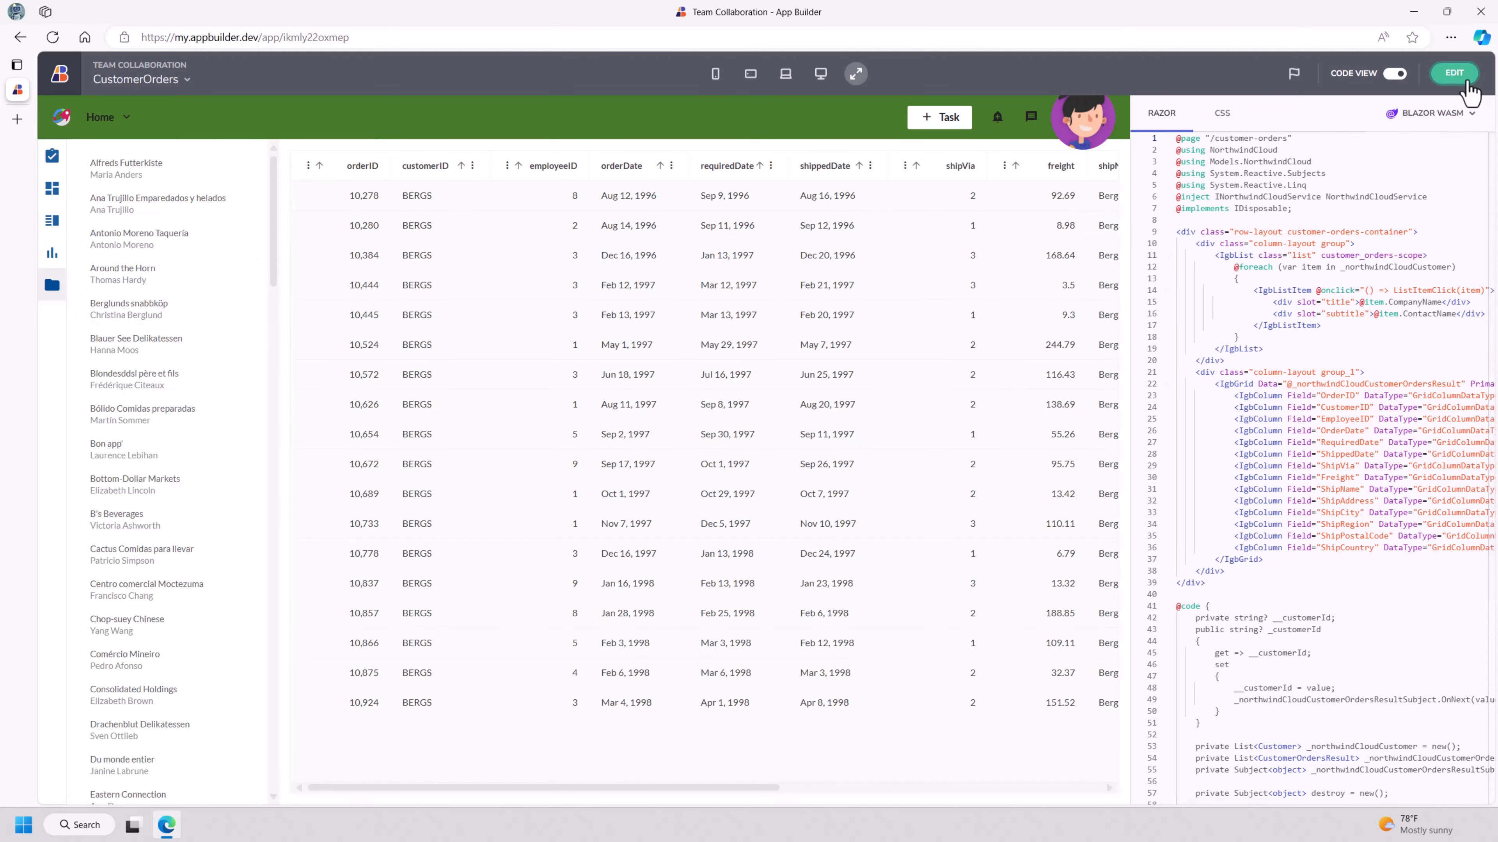
Step: Publish the app with React as the target platform to a new public GitHub repository named WebinerDemo01
left_click(1216, 74)
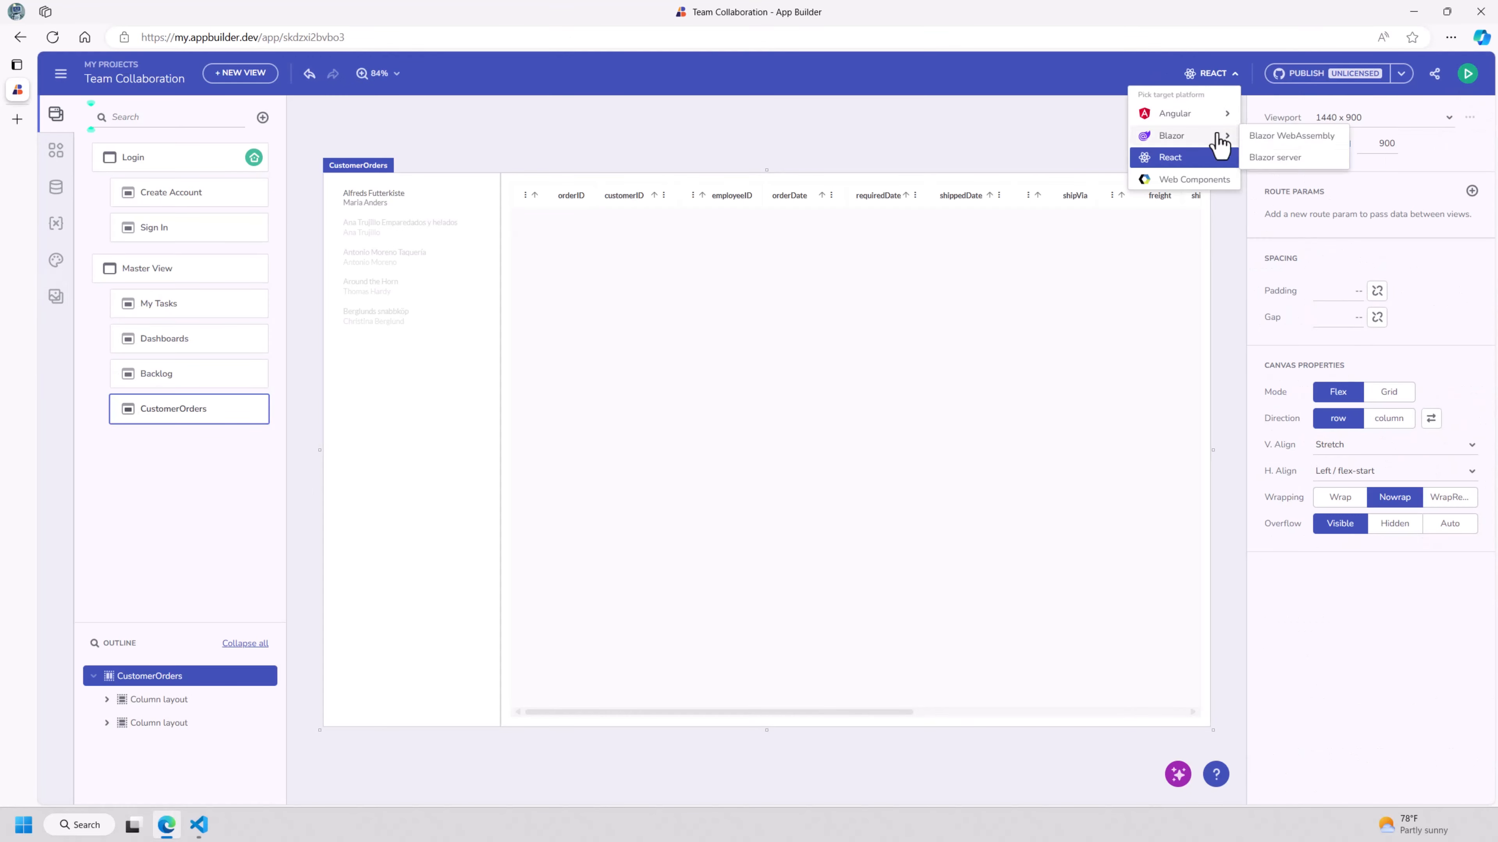
left_click(1191, 164)
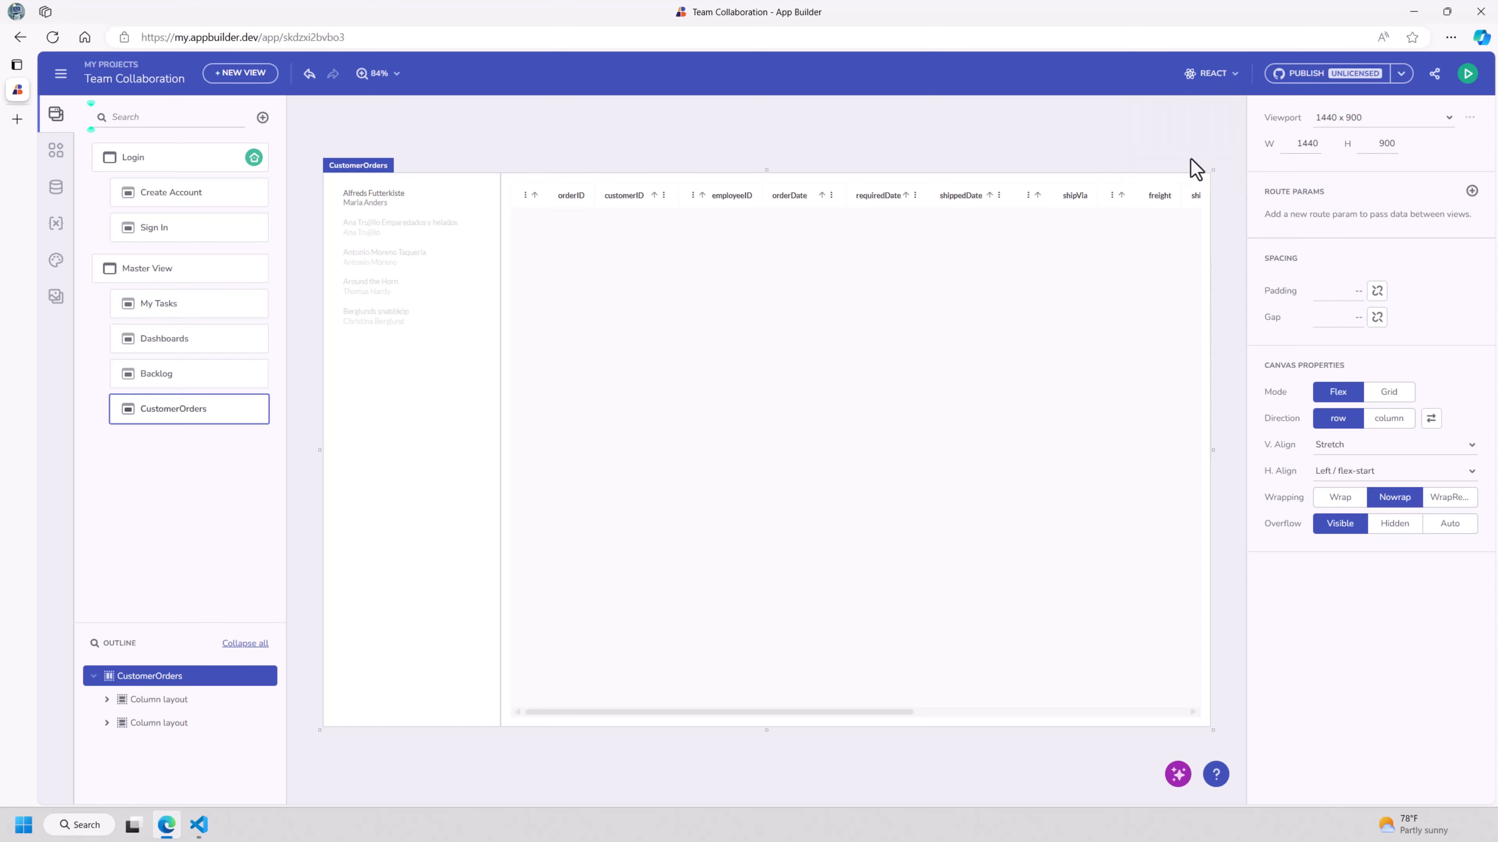
left_click(1350, 82)
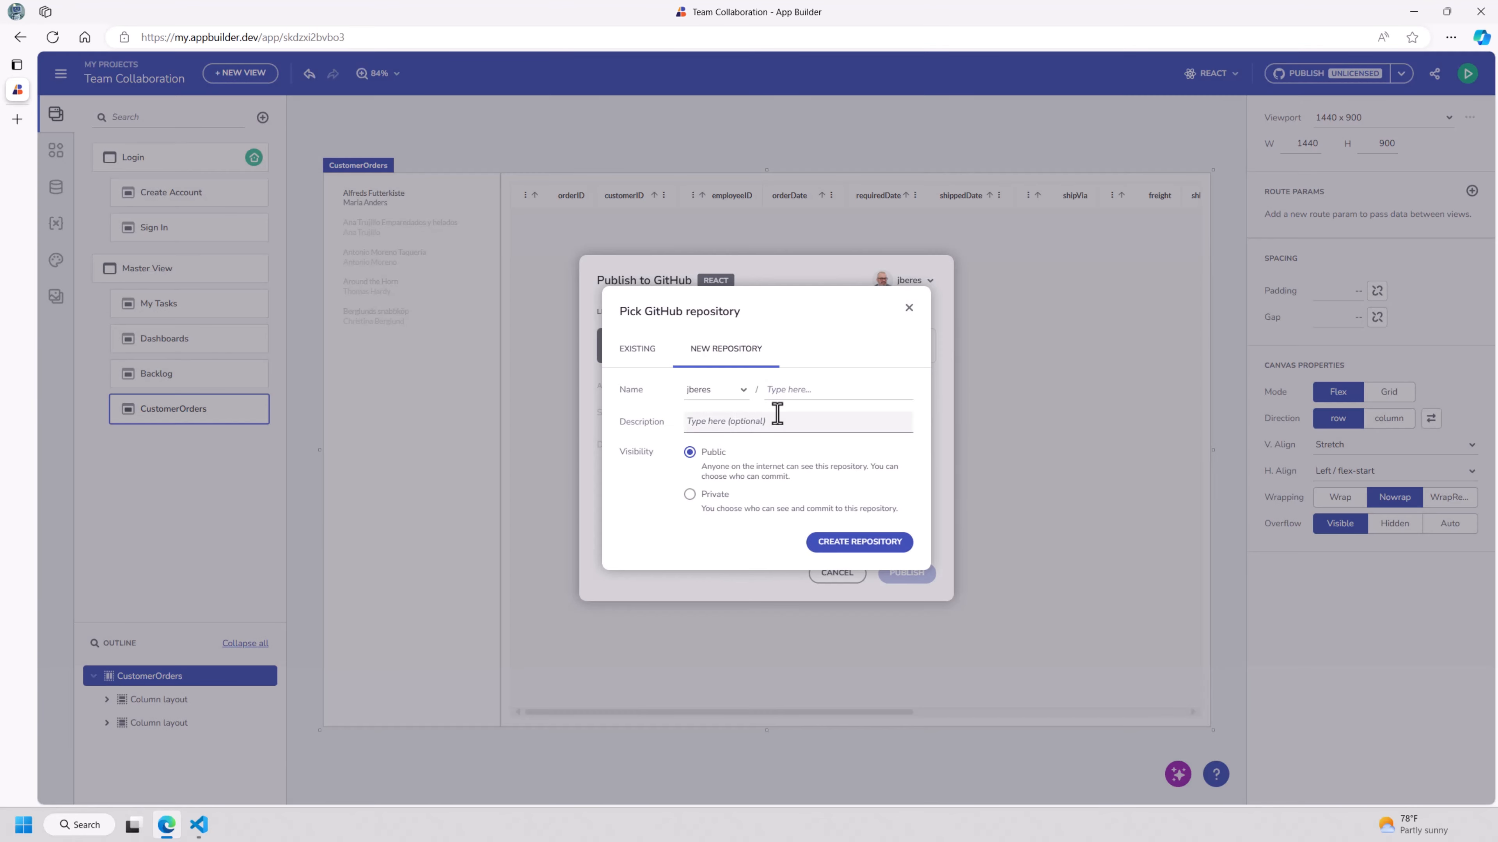
left_click(819, 391)
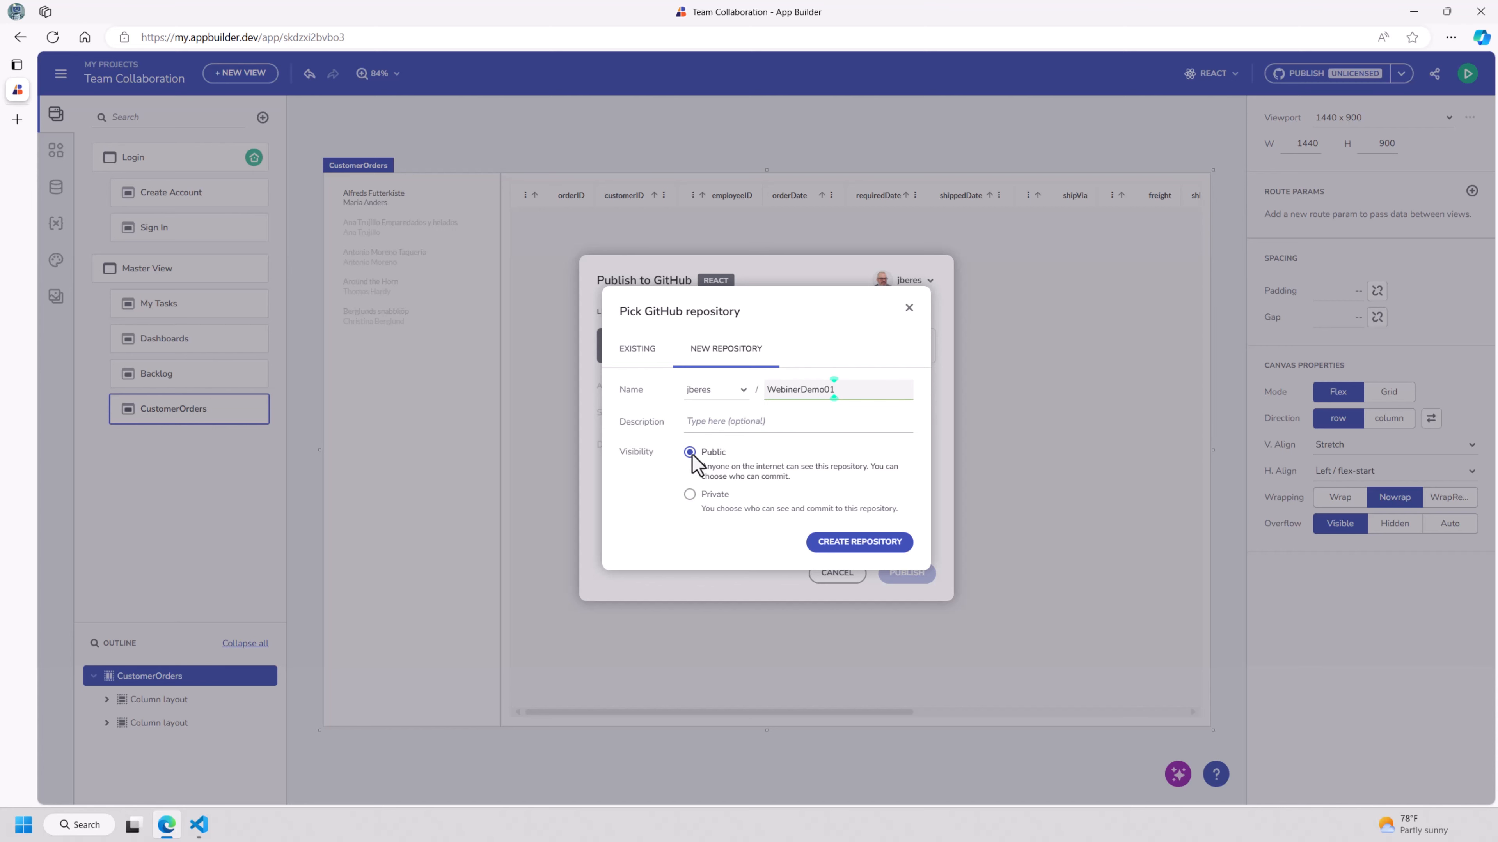
left_click(872, 543)
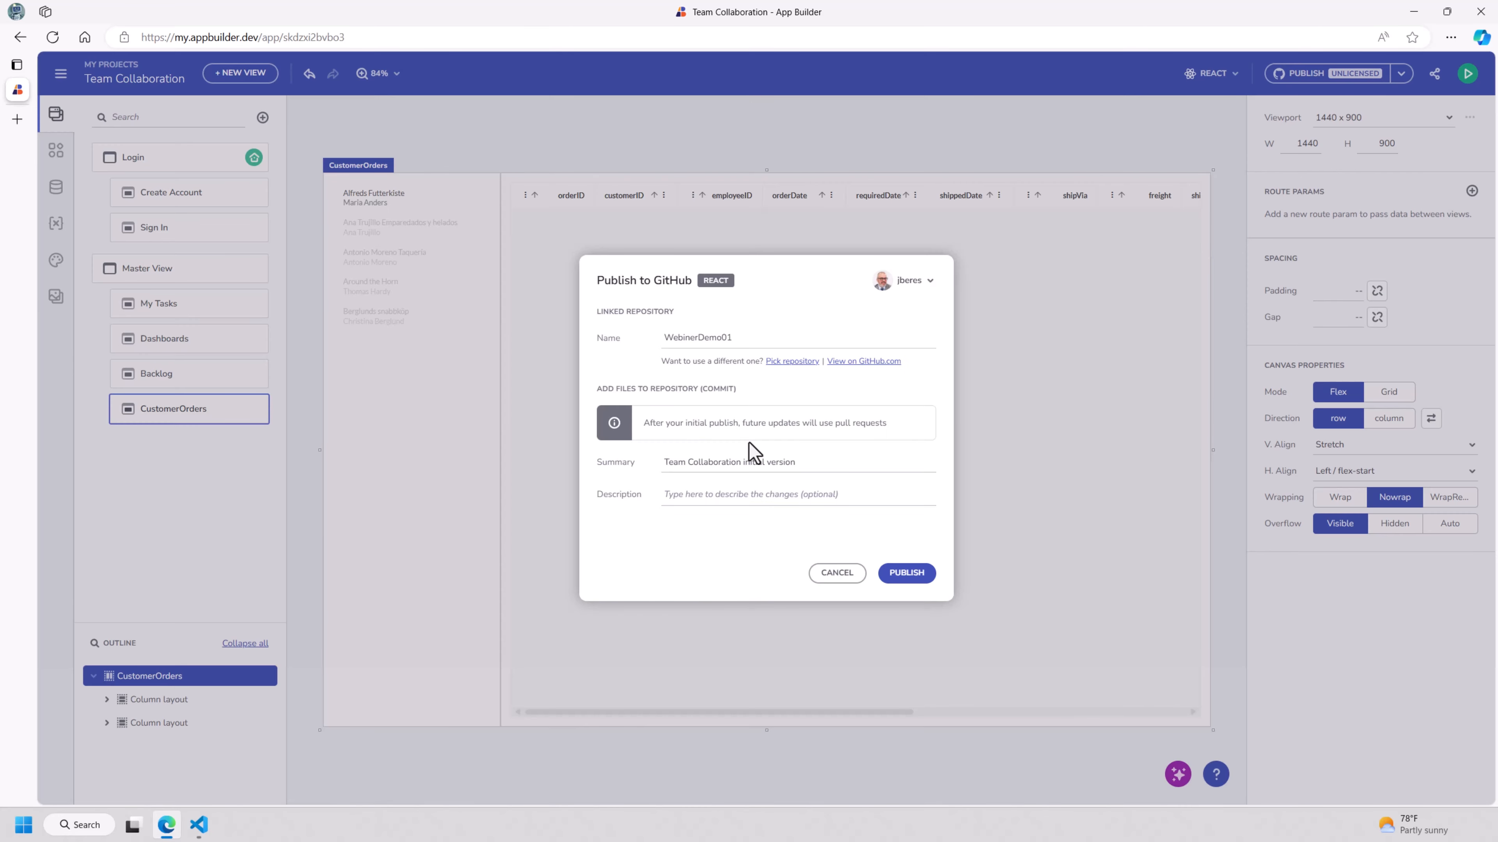
left_click(909, 586)
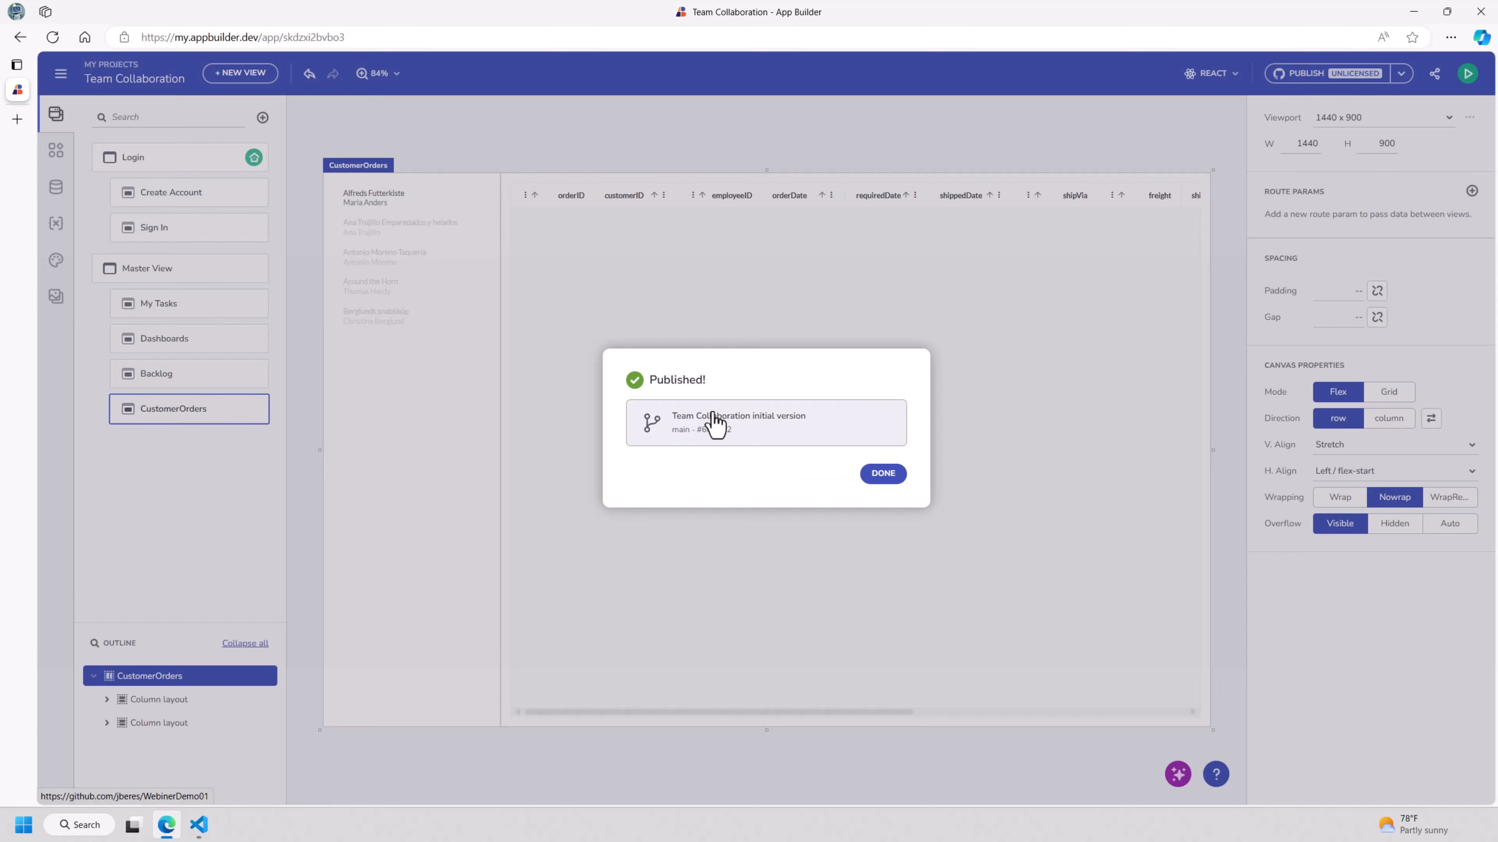
Step: Open the published repository on GitHub and examine the files in src/app/master-view/customer-orders, including the test and CSS module files
left_click(718, 413)
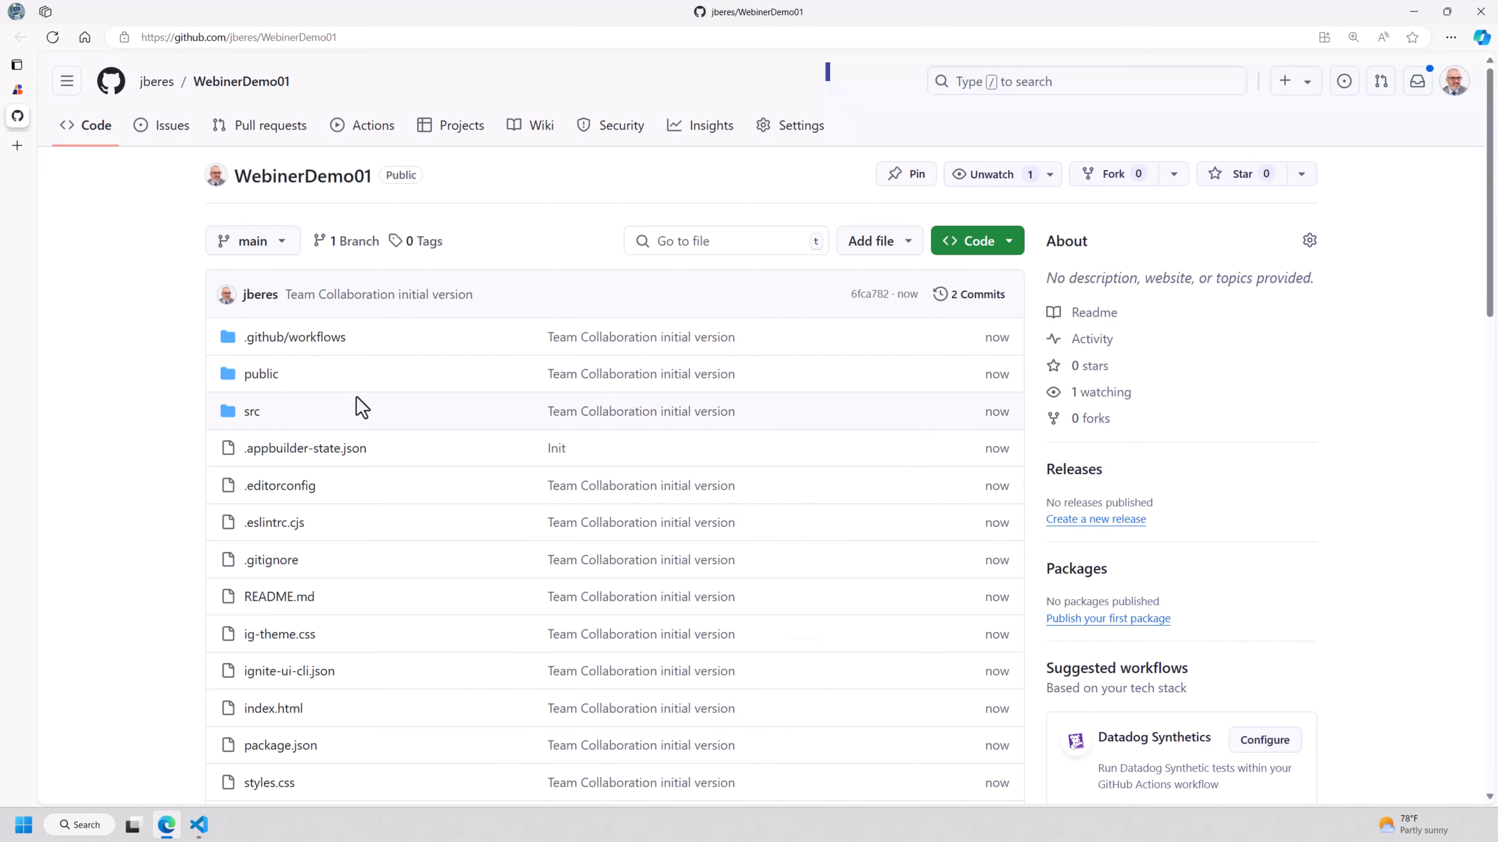
left_click(255, 420)
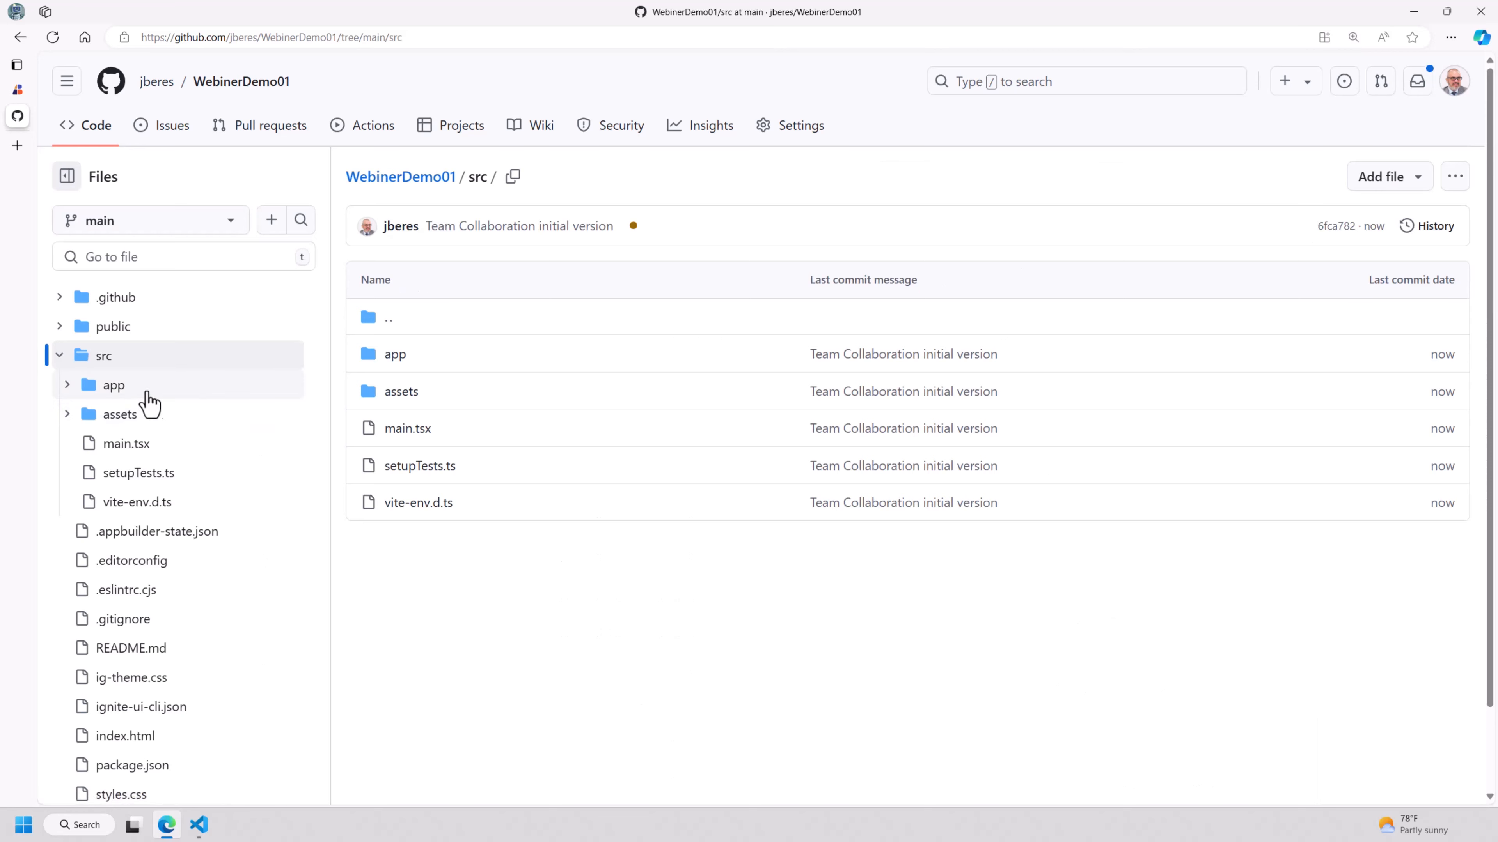
left_click(117, 393)
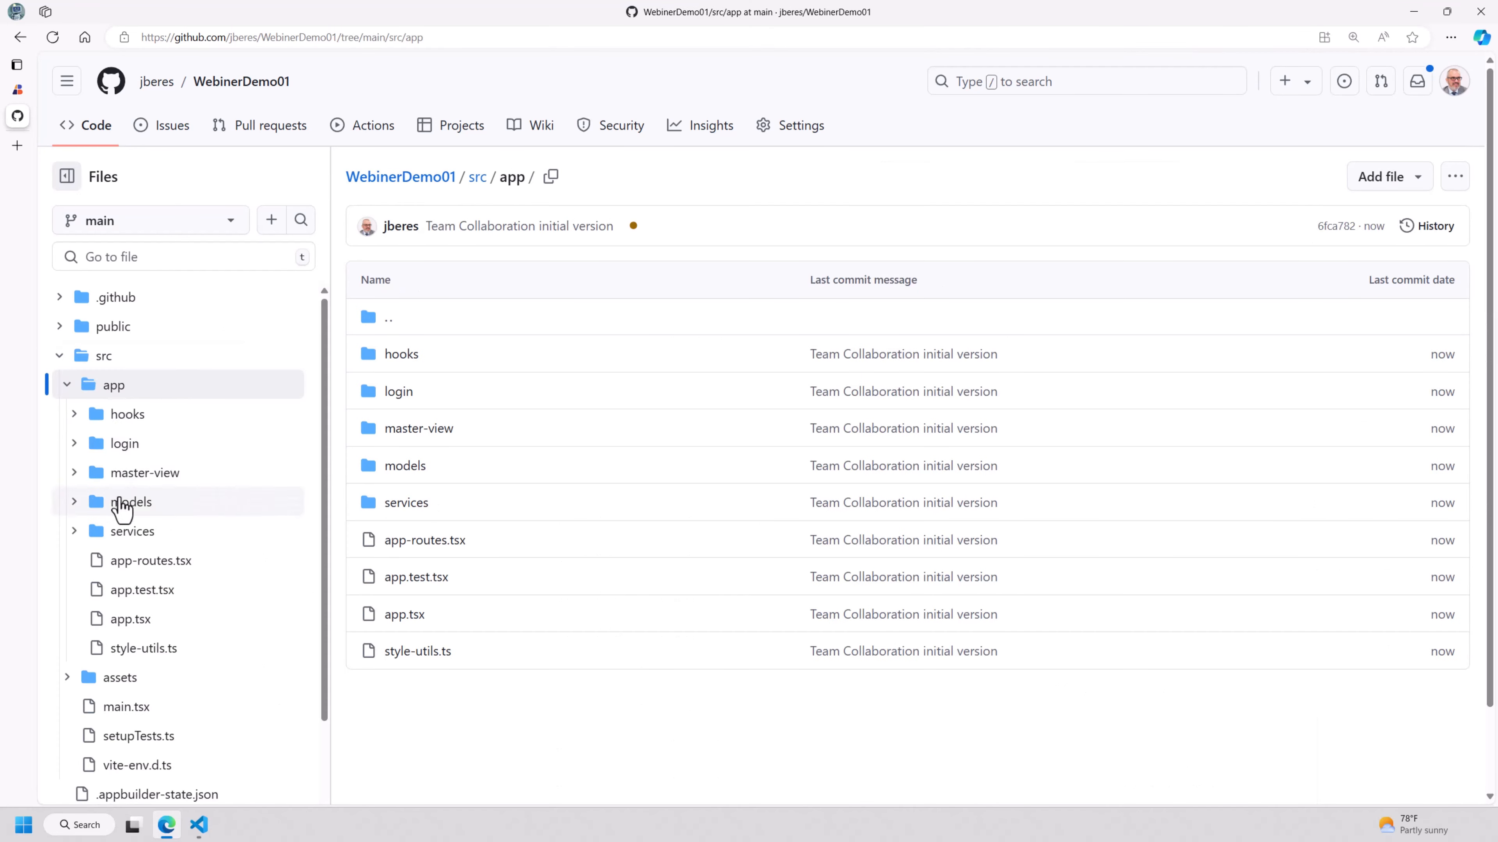
left_click(74, 473)
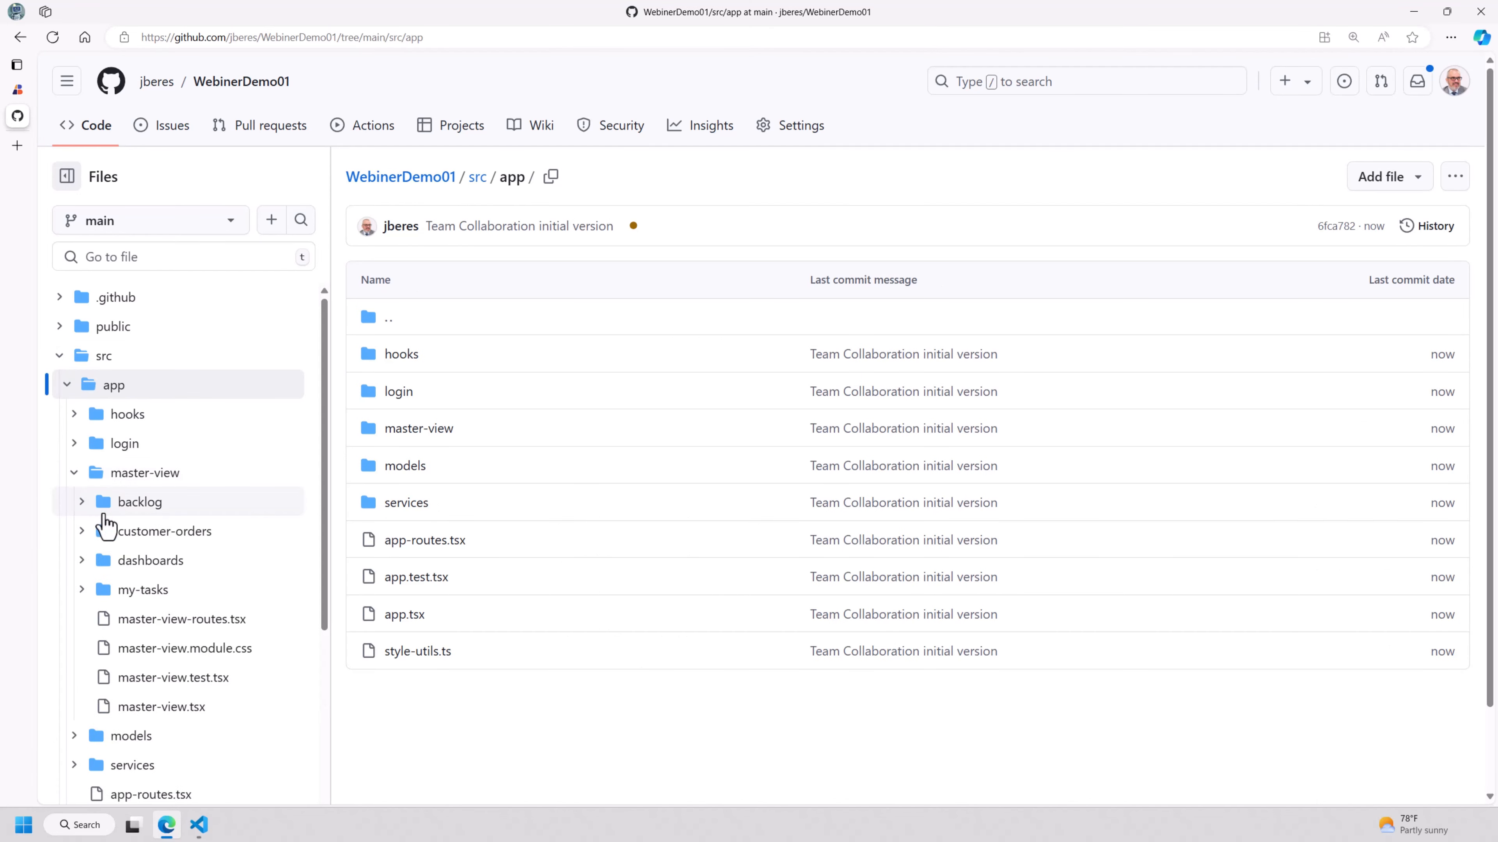
left_click(82, 532)
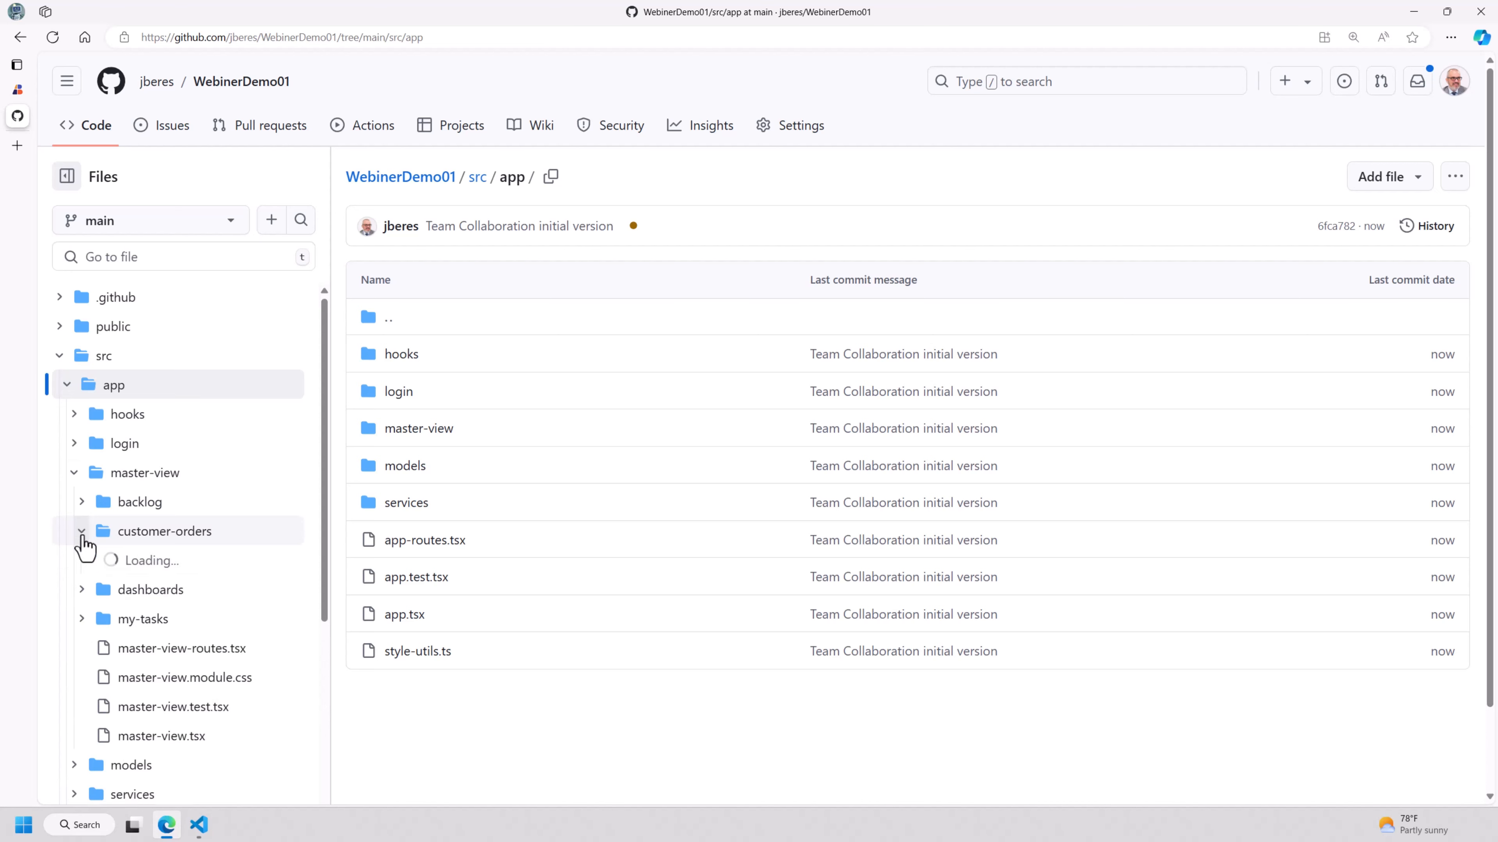
left_click(182, 568)
left_click(177, 592)
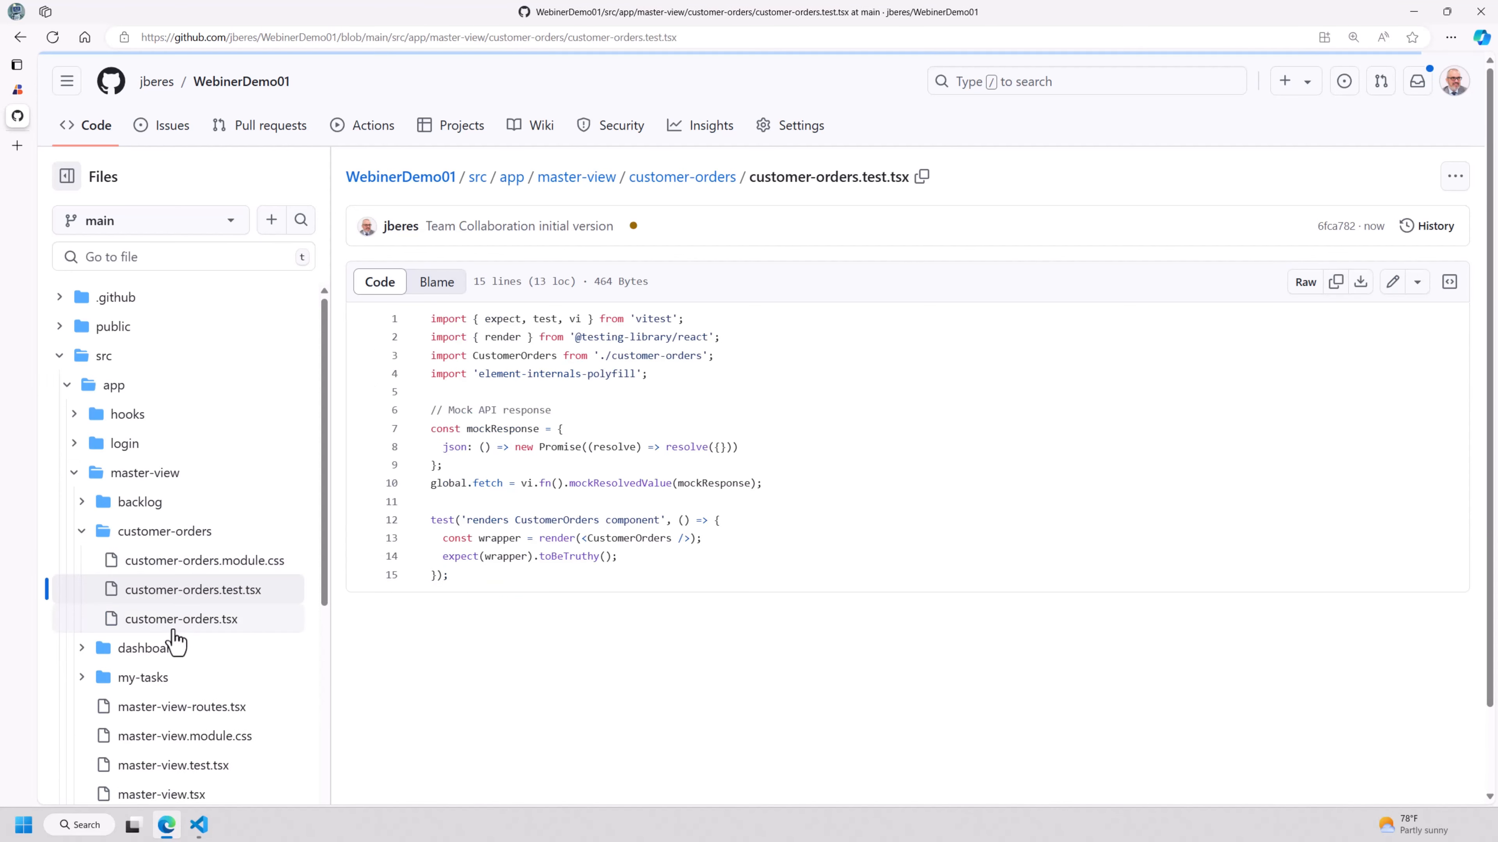
left_click(175, 618)
left_click(177, 590)
left_click(176, 568)
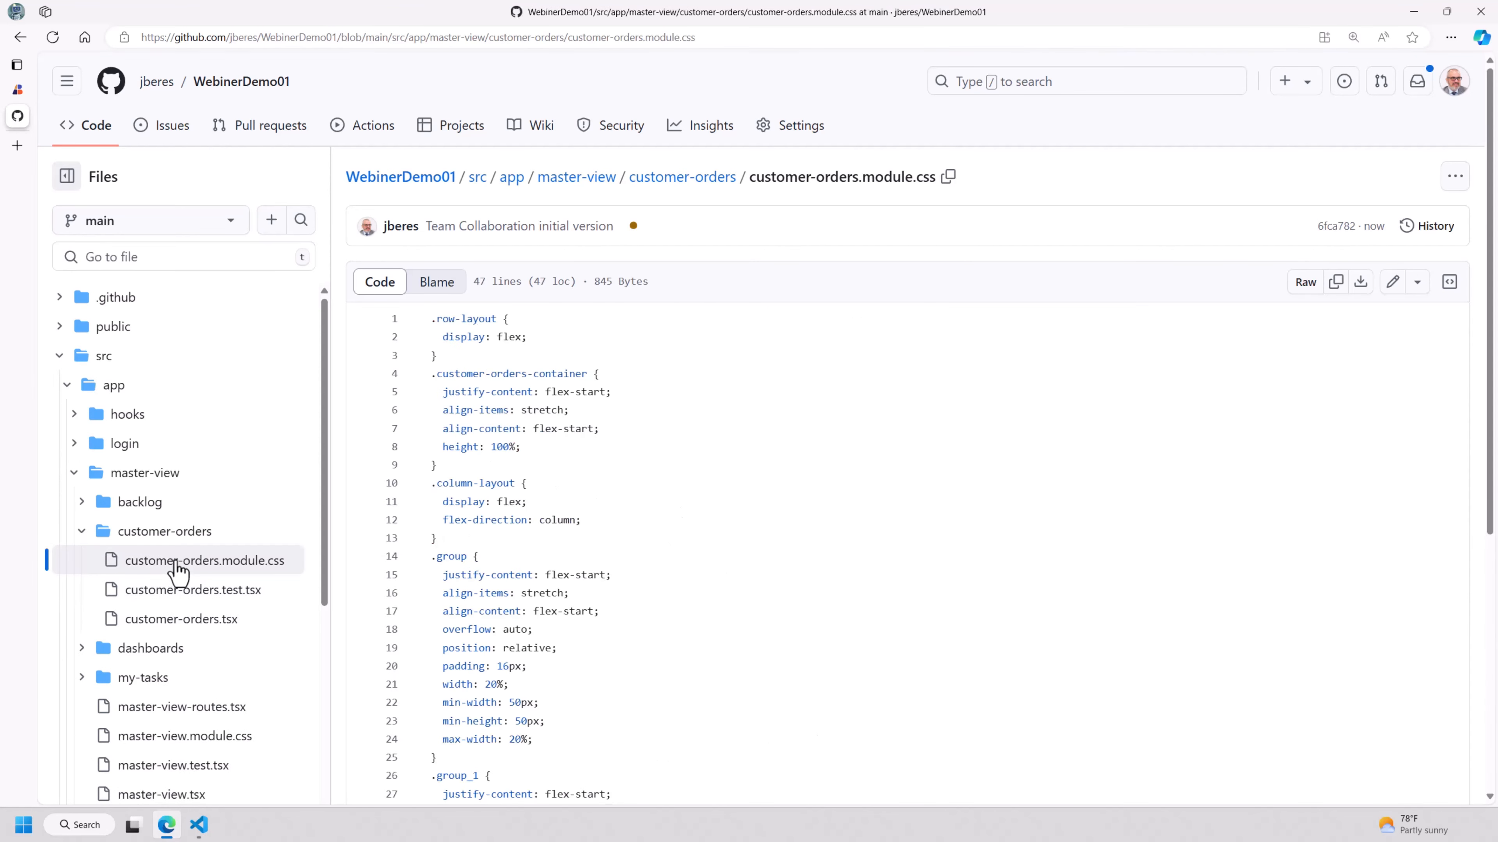
Step: Return to the root of the WebinerDemo01 repository and copy its HTTPS clone URL
left_click(410, 179)
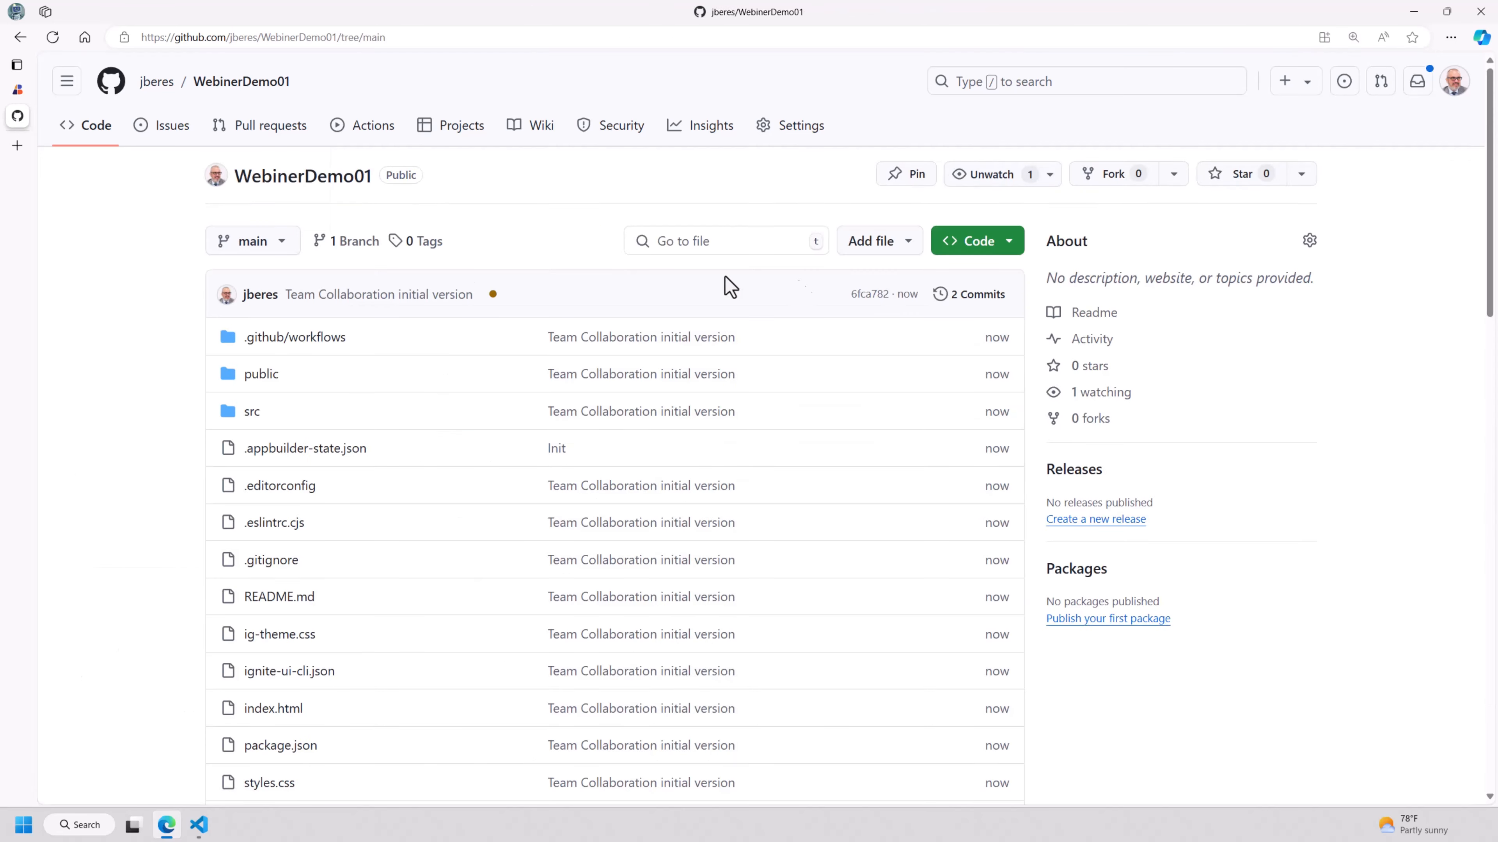
left_click(993, 260)
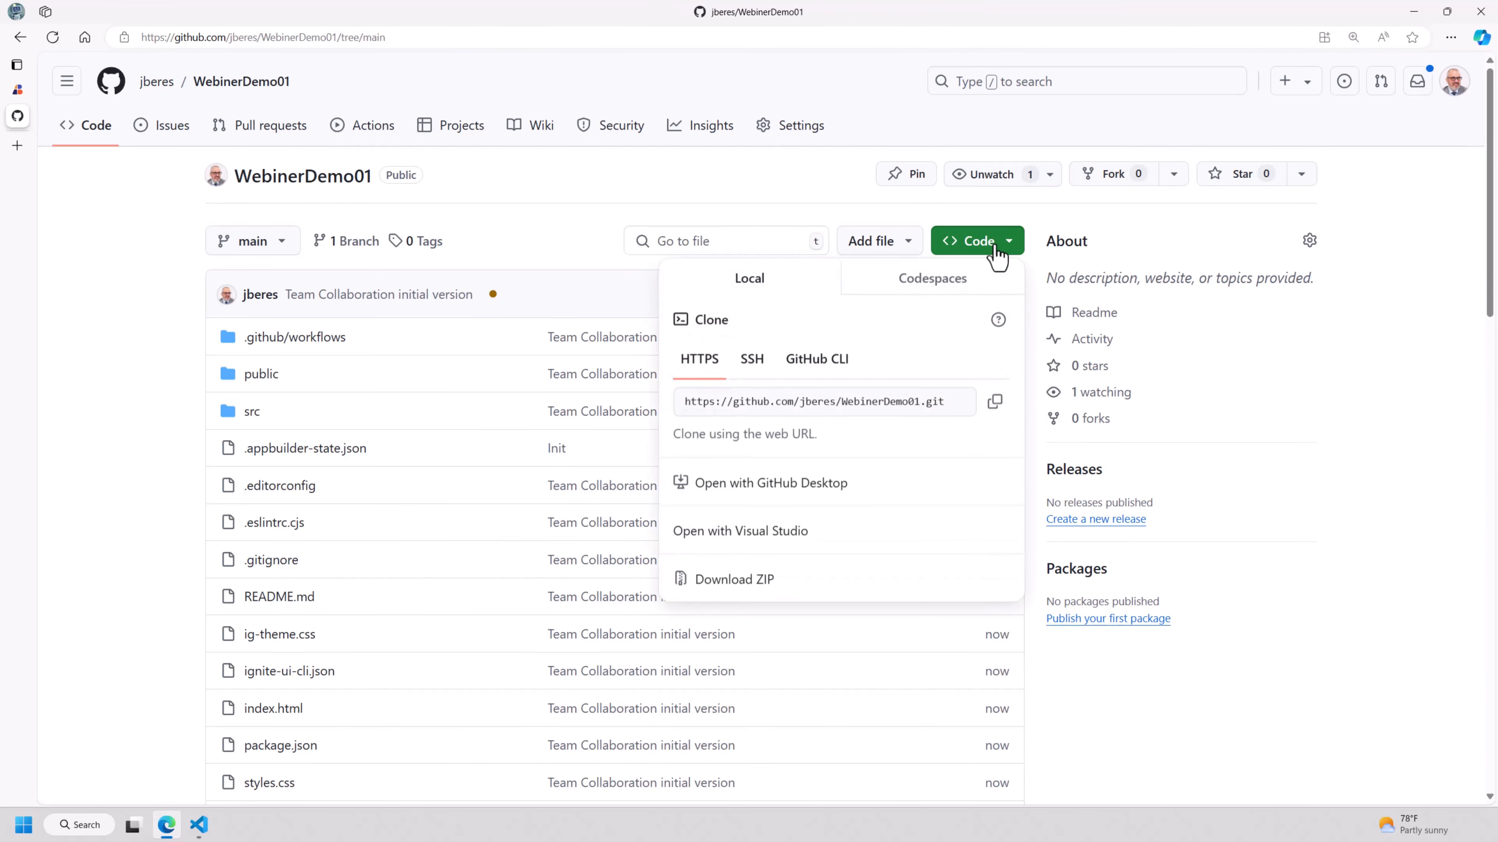
left_click(996, 407)
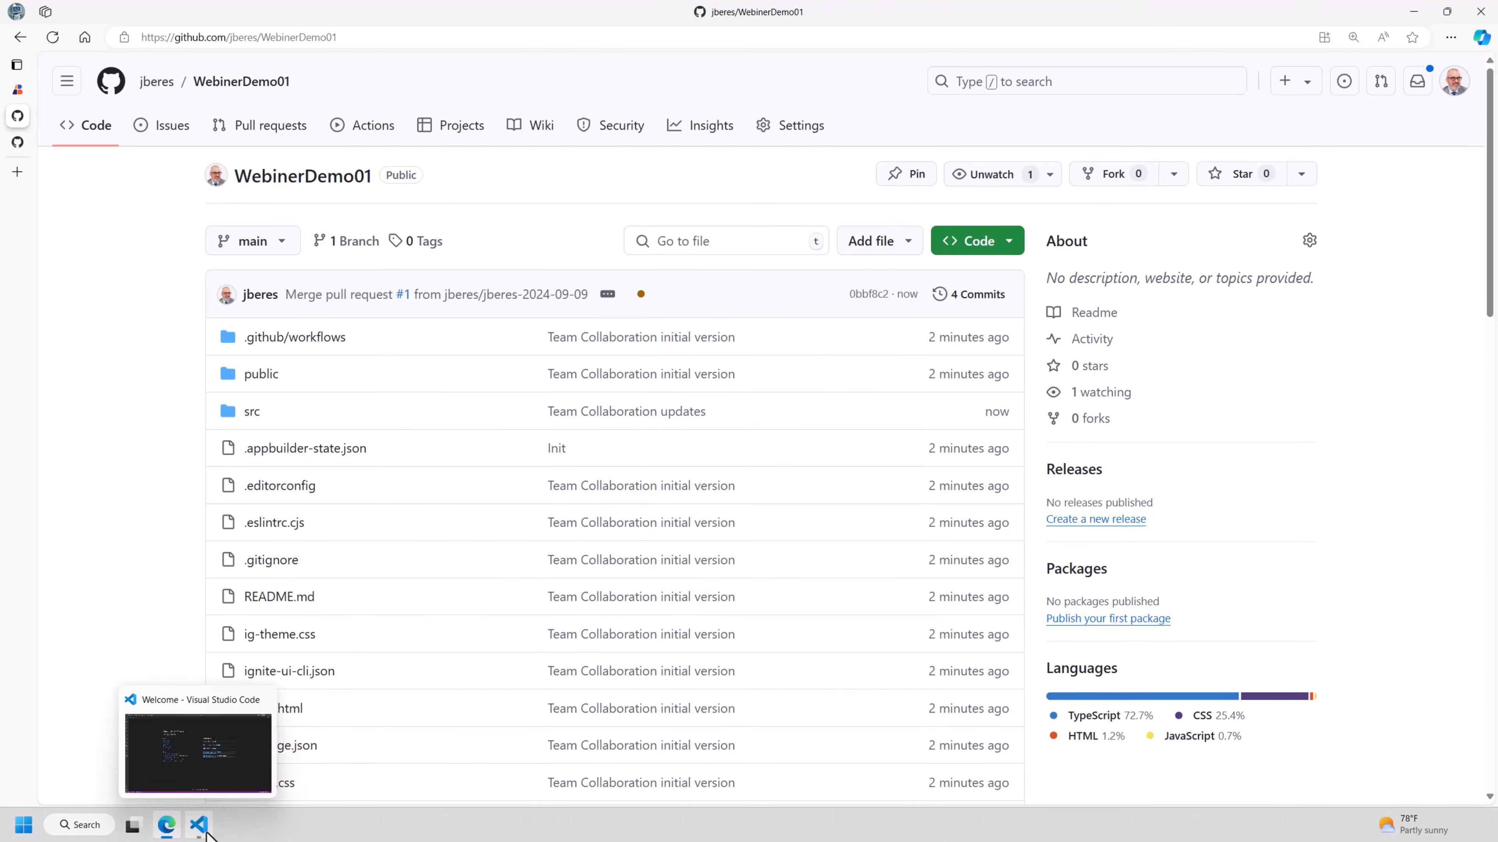
Step: Switch to Visual Studio Code, clone the repository from the copied URL into the suggested user folder, and open it
left_click(198, 825)
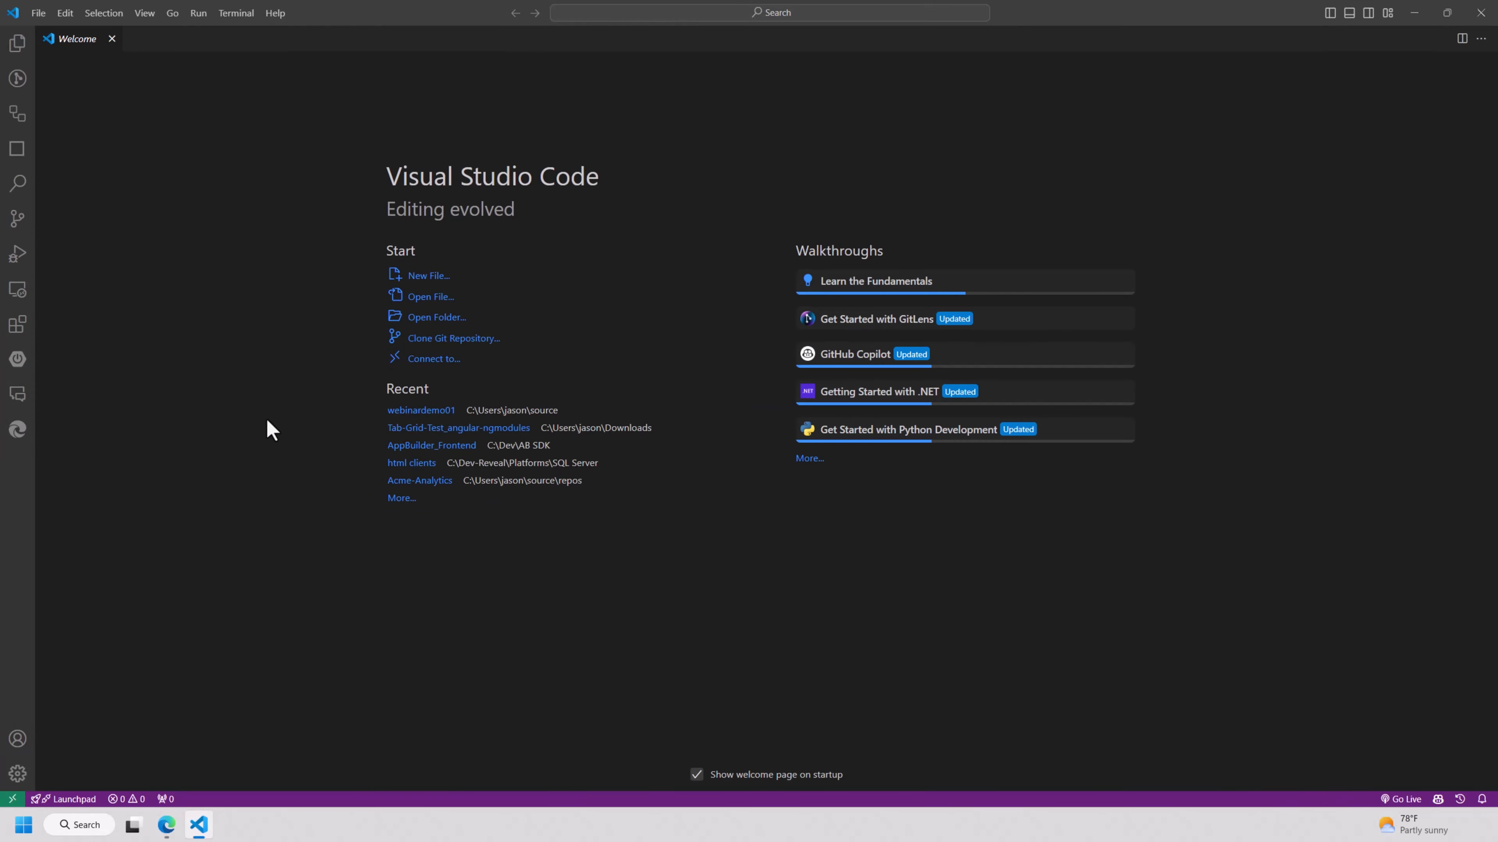
key("ctrl+shift+p")
key("Return")
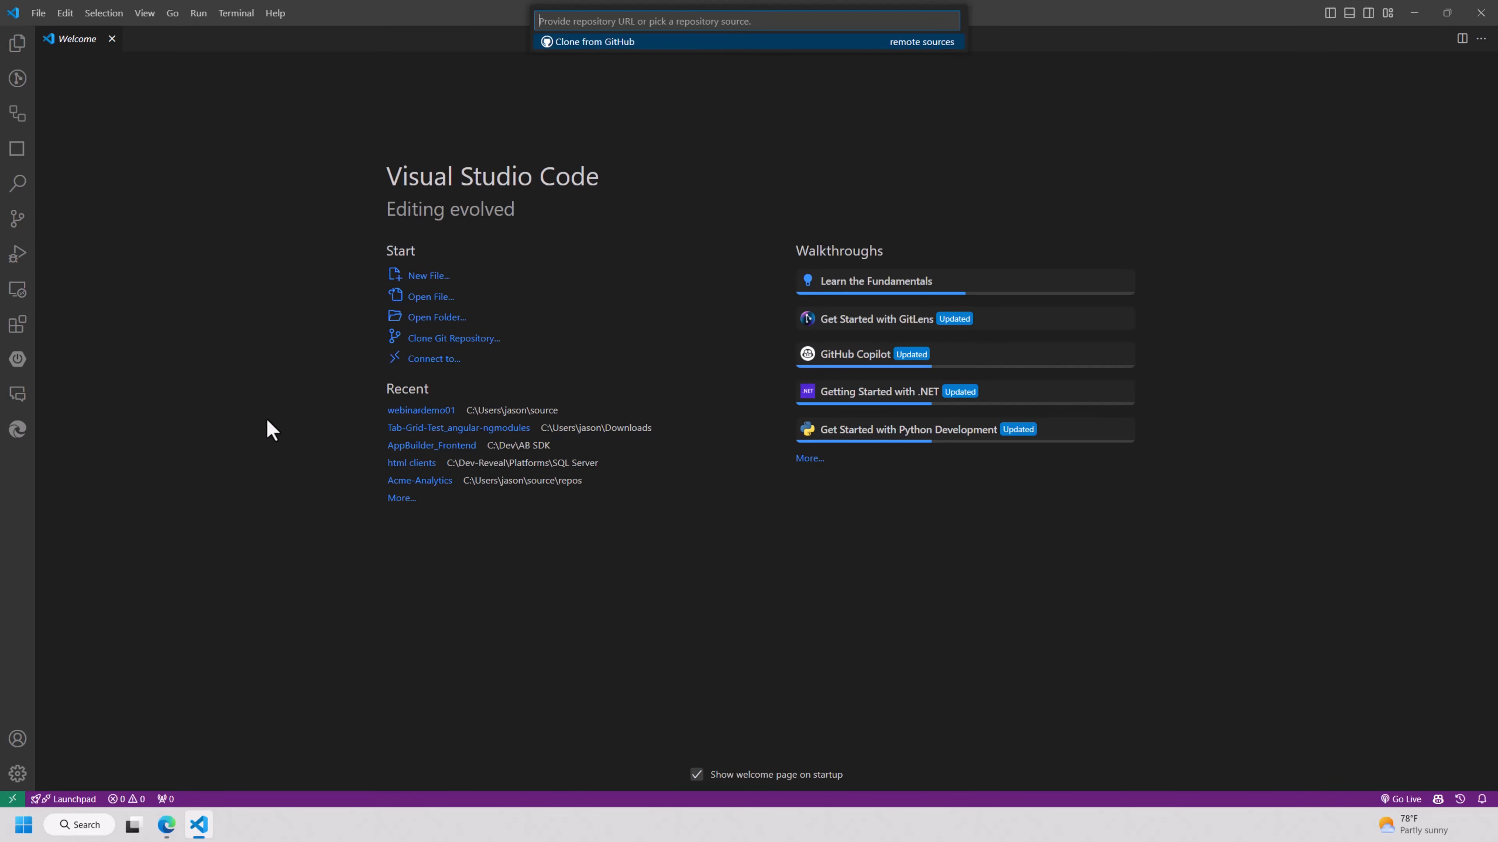
key("ctrl+v")
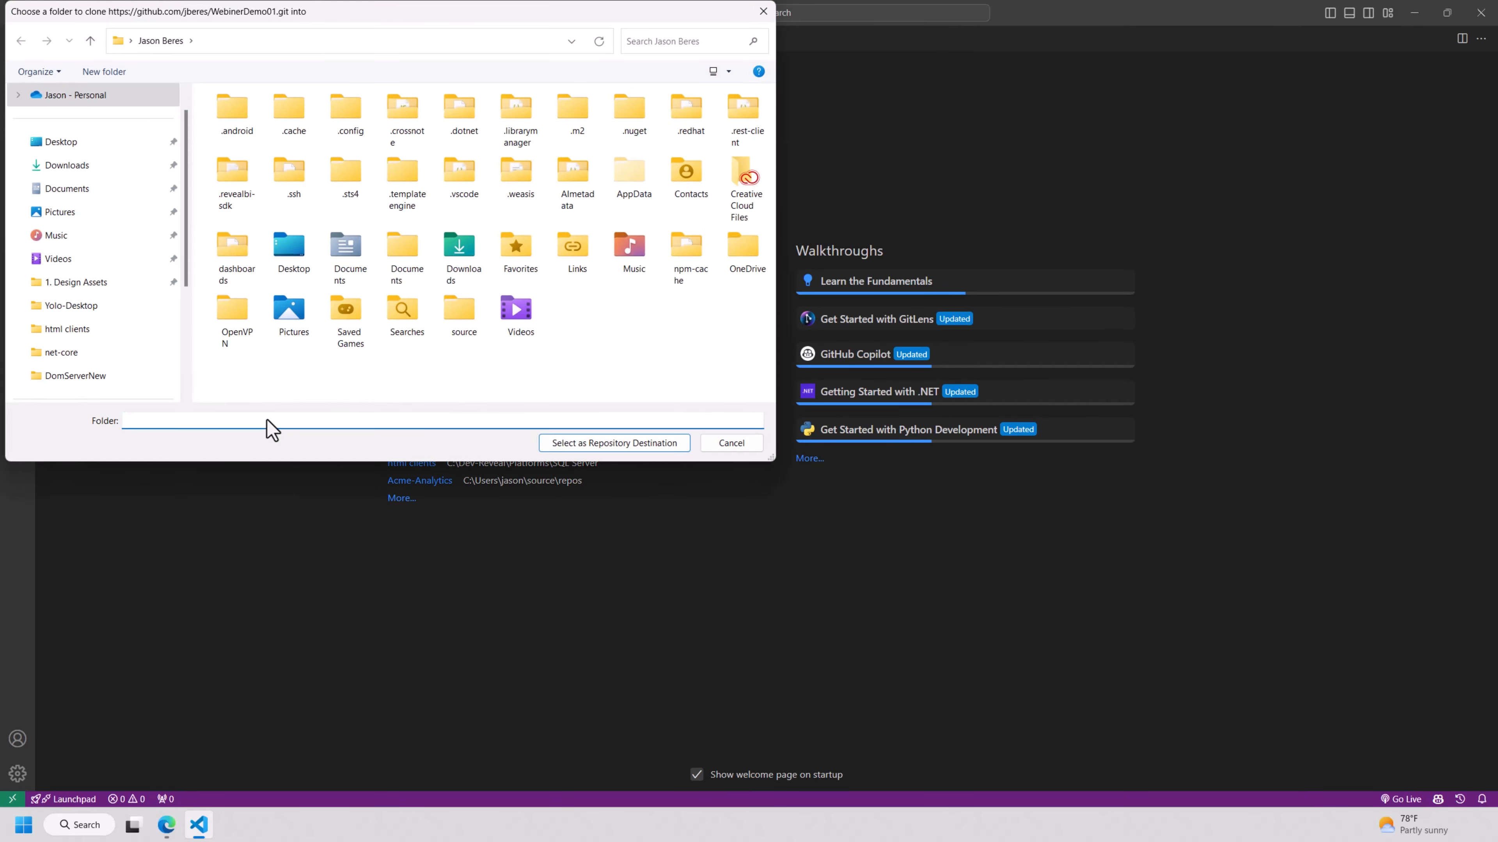
key("Return")
key("Return")
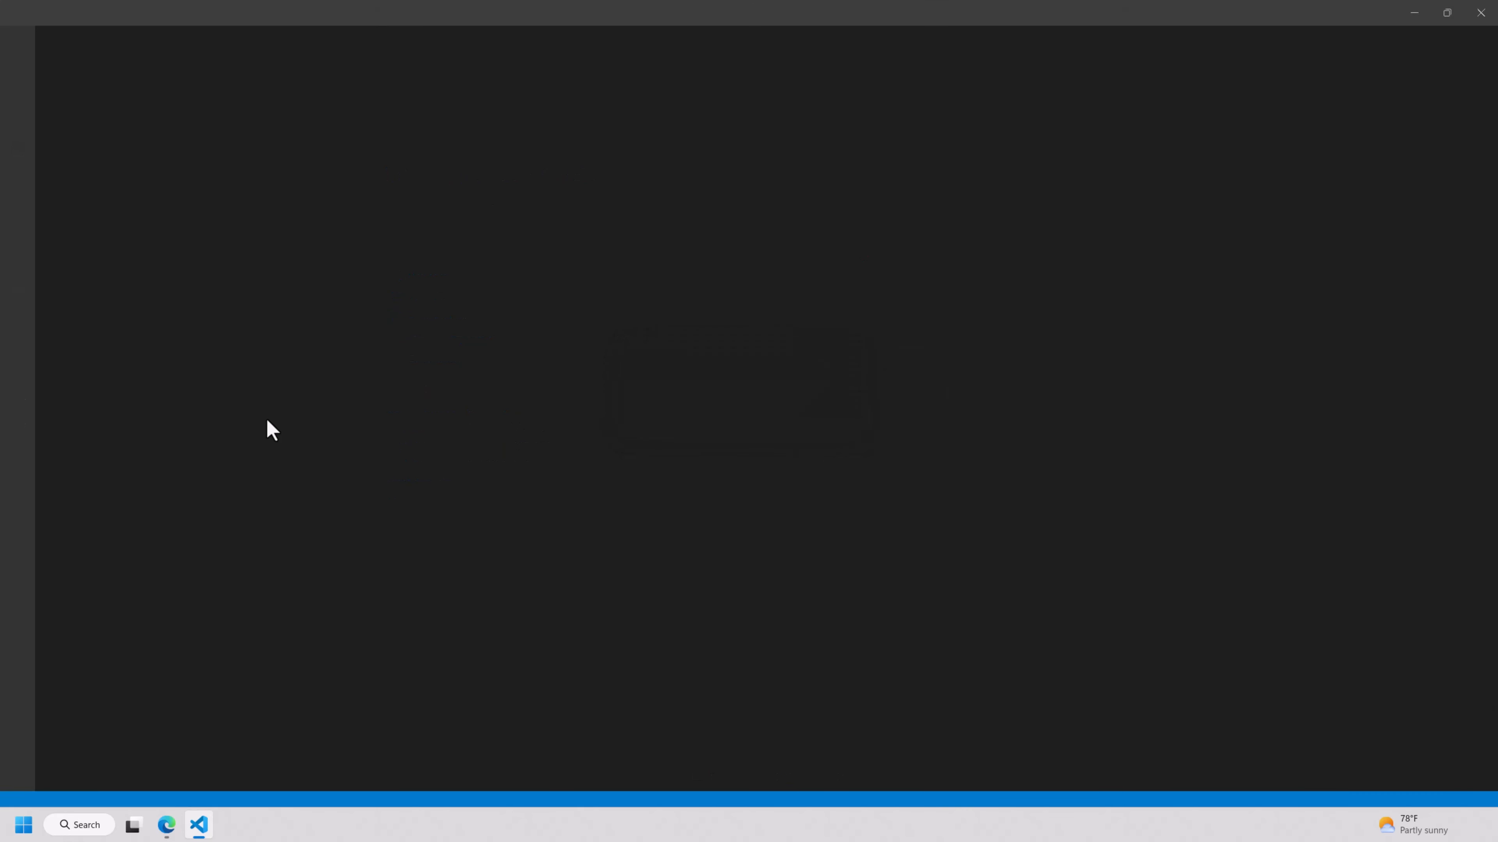
Step: Open customer-orders.tsx from src/app/master-view/customer-orders and examine its list and grid code through to the end
left_click(58, 108)
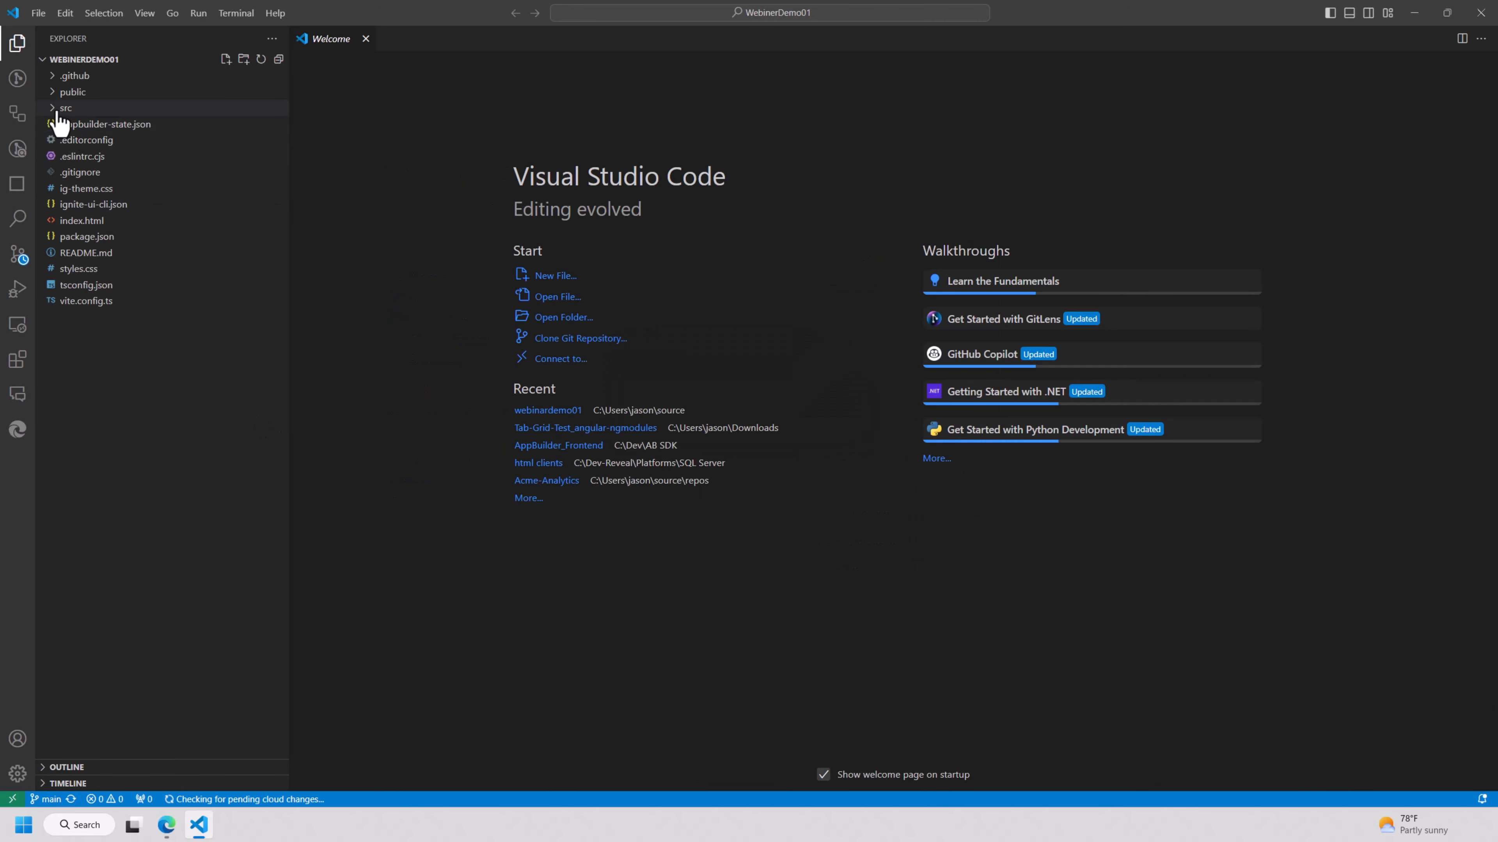
left_click(59, 139)
left_click(59, 125)
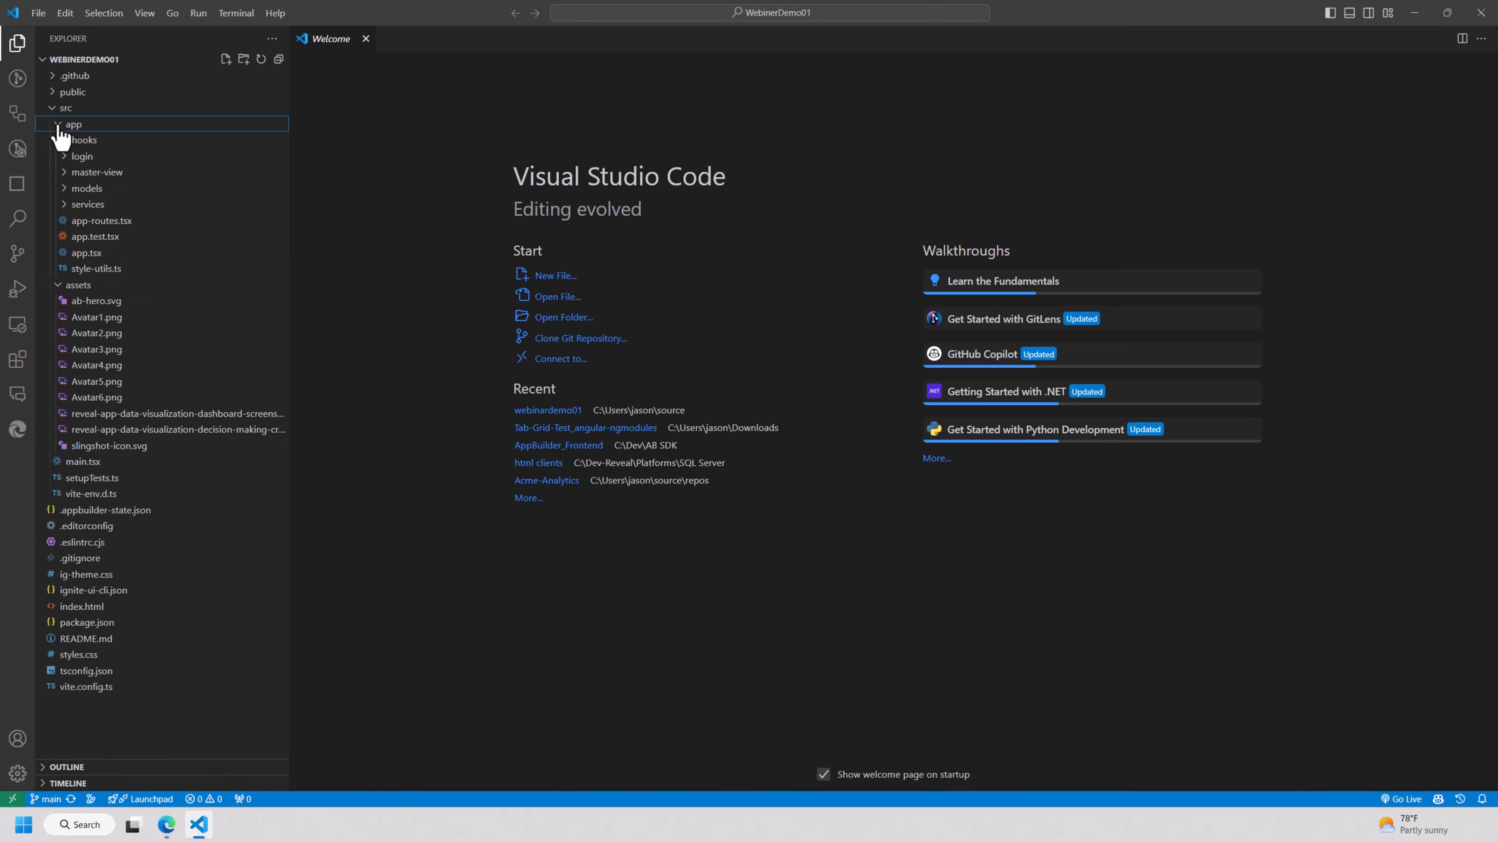
left_click(63, 172)
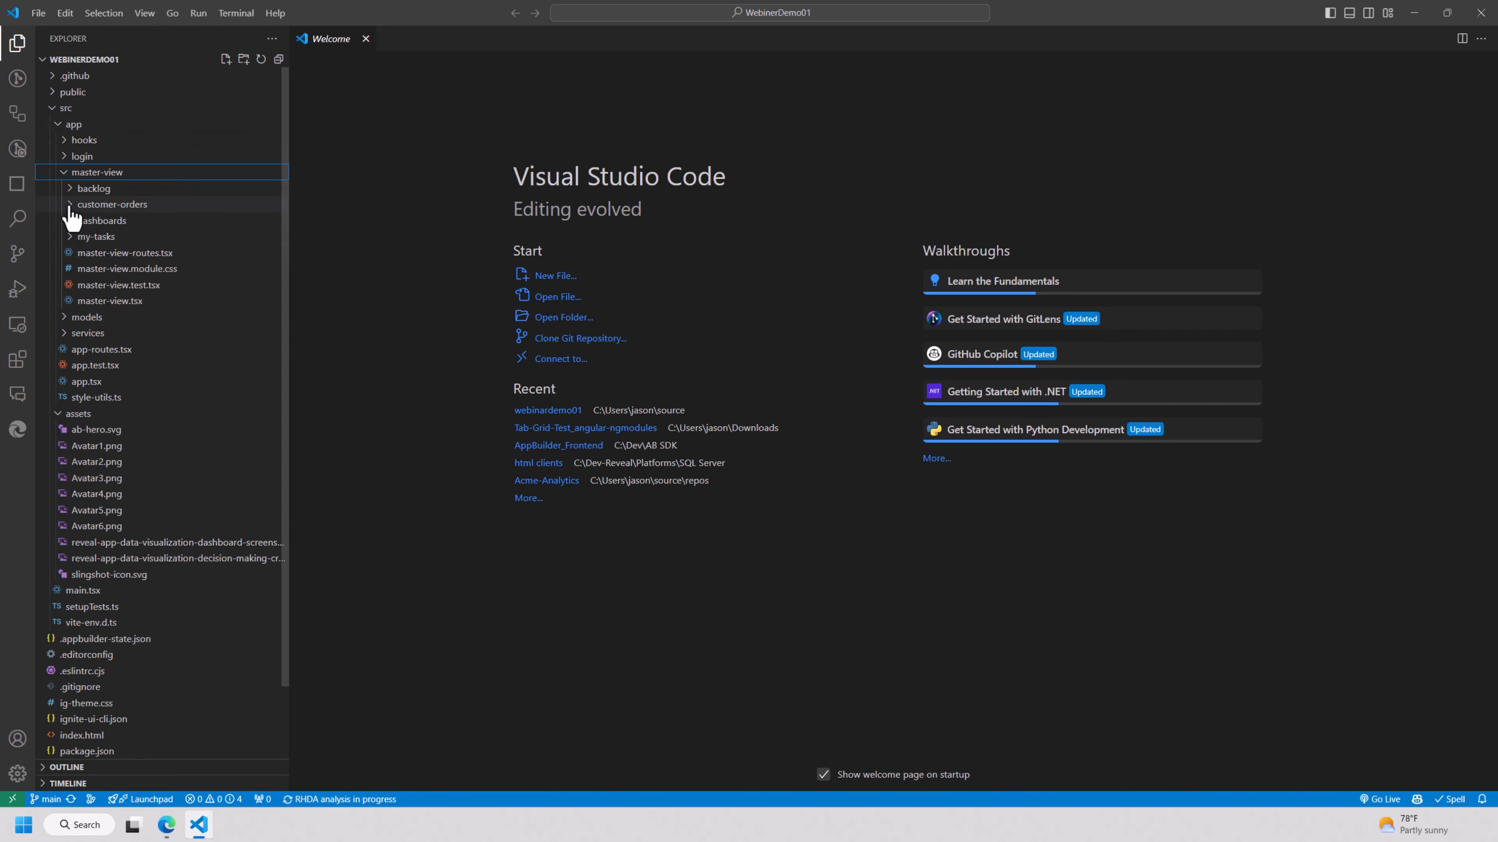
left_click(69, 207)
left_click(115, 253)
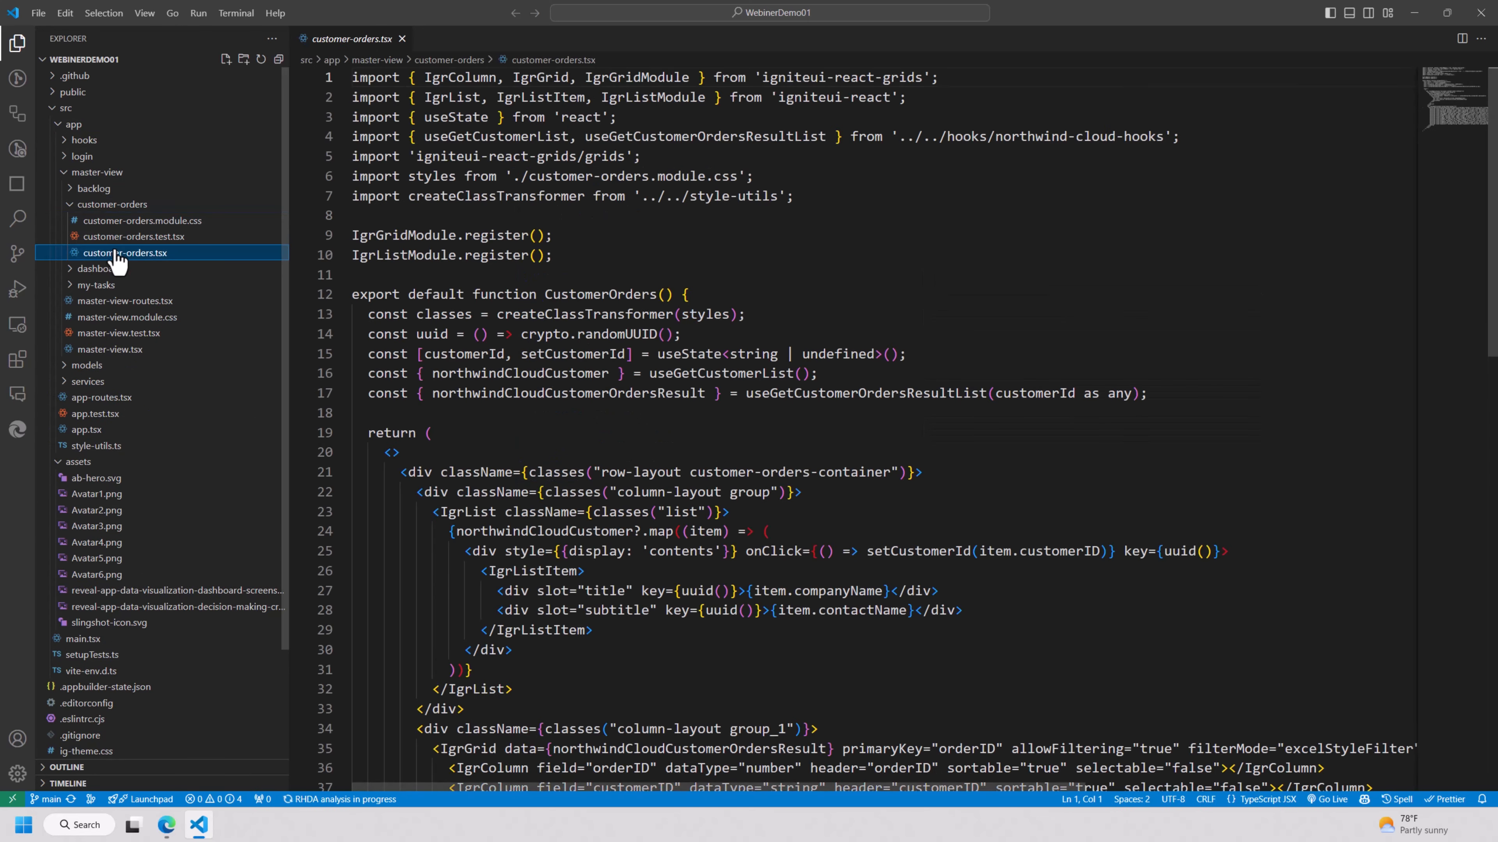
scroll(695, 566, "down", 3)
scroll(695, 566, "down", 8)
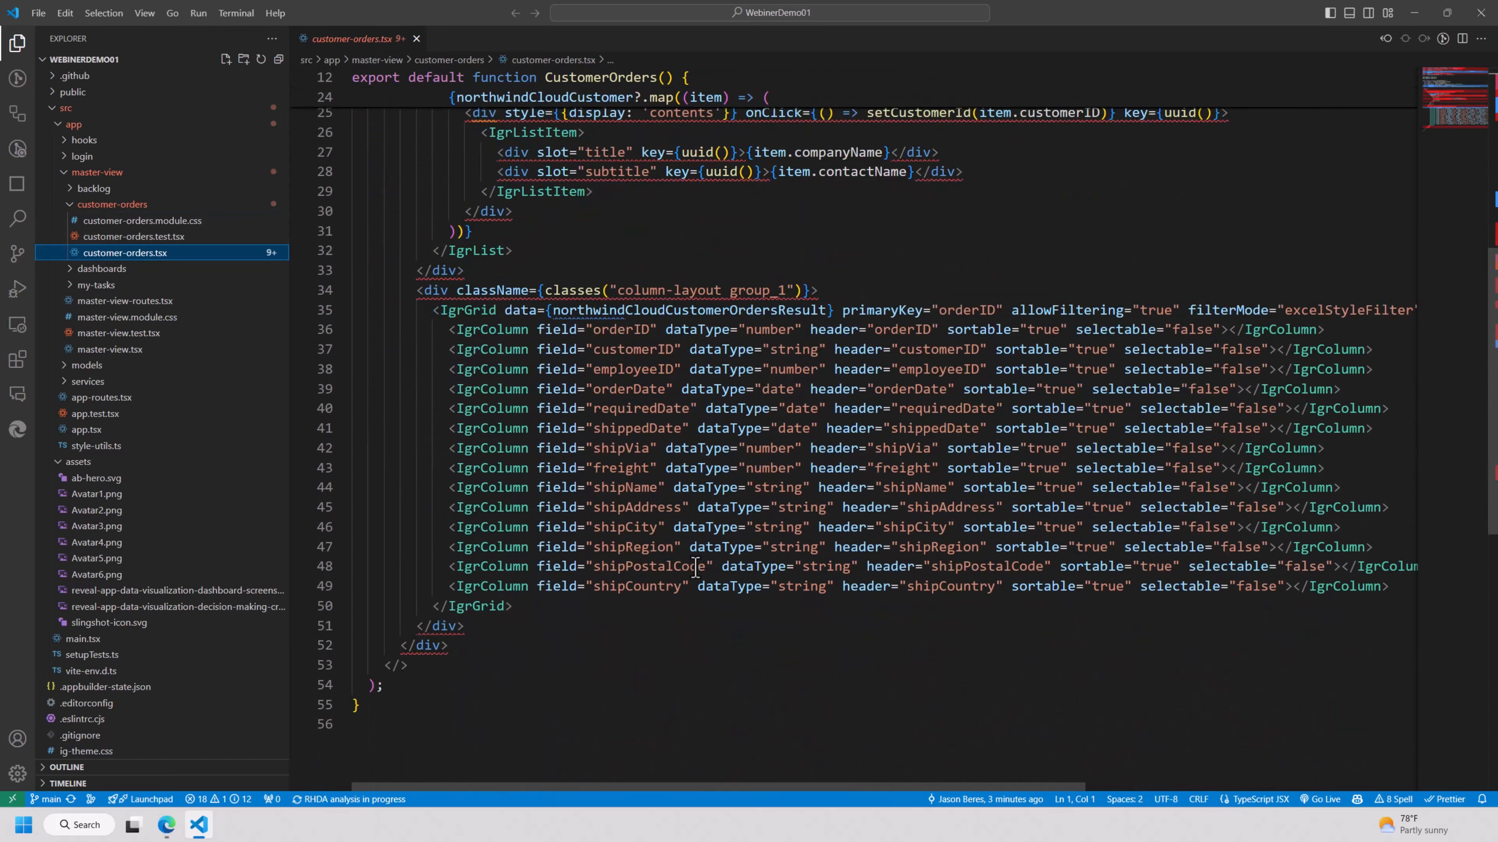
Step: Open northwind-cloud.ts from the services folder and examine its API endpoint and the customer and customer-orders fetch functions
scroll(695, 566, "up", 10)
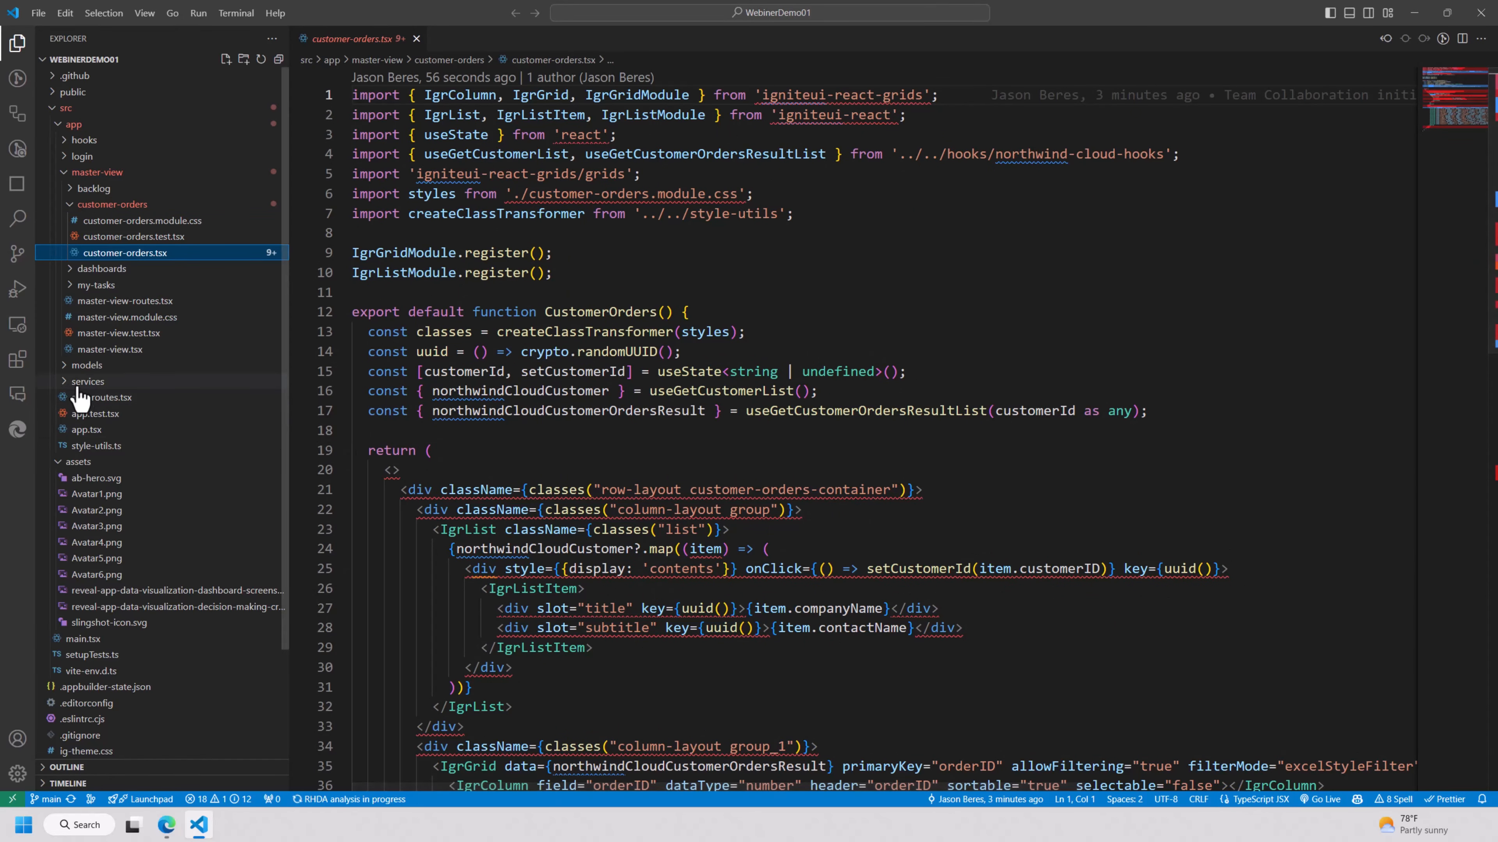
left_click(67, 381)
left_click(110, 414)
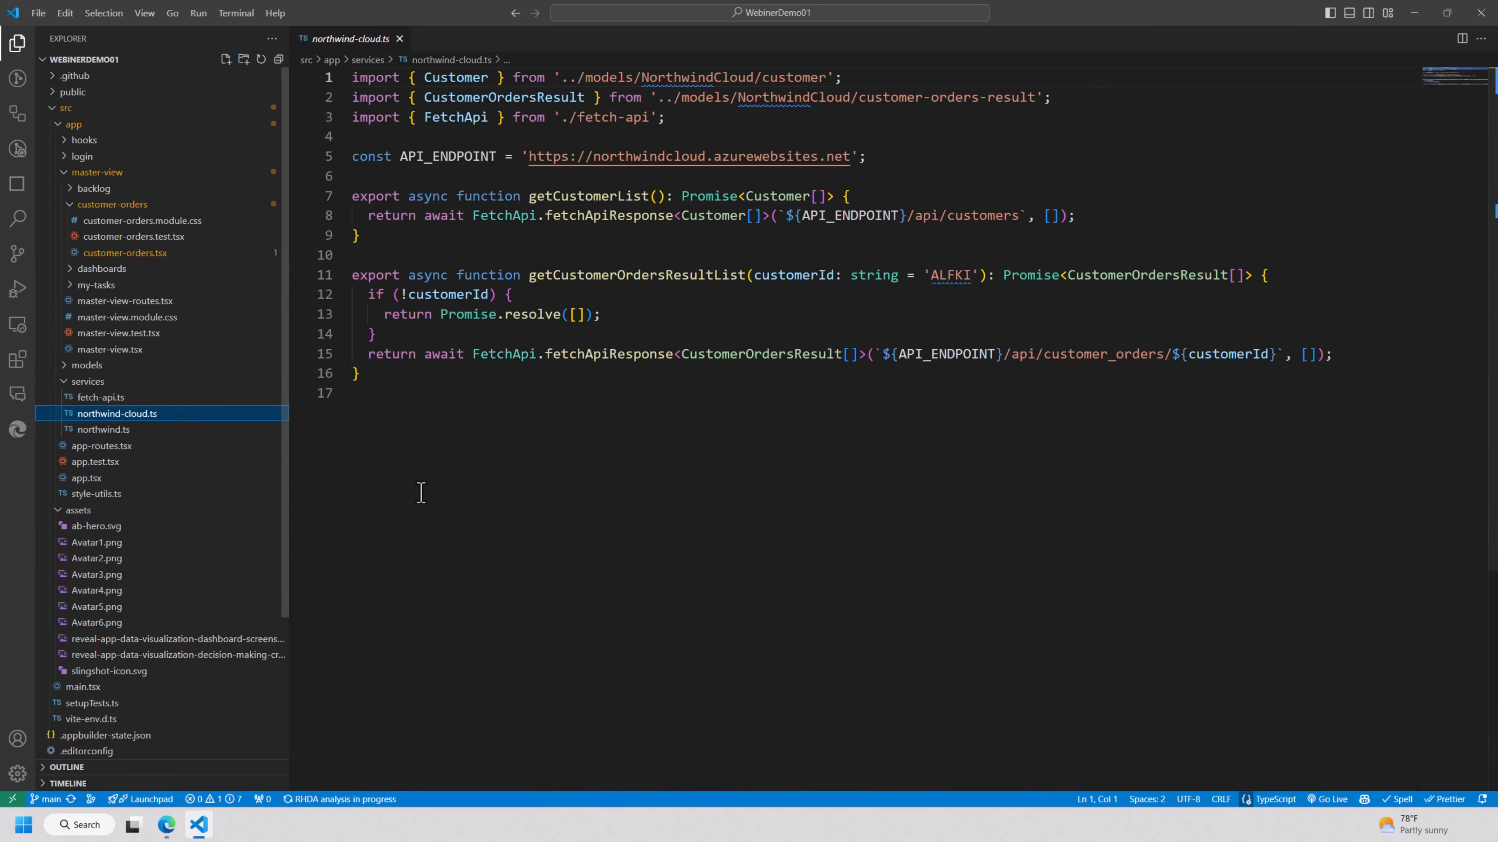
left_click_drag(612, 465, 283, 155)
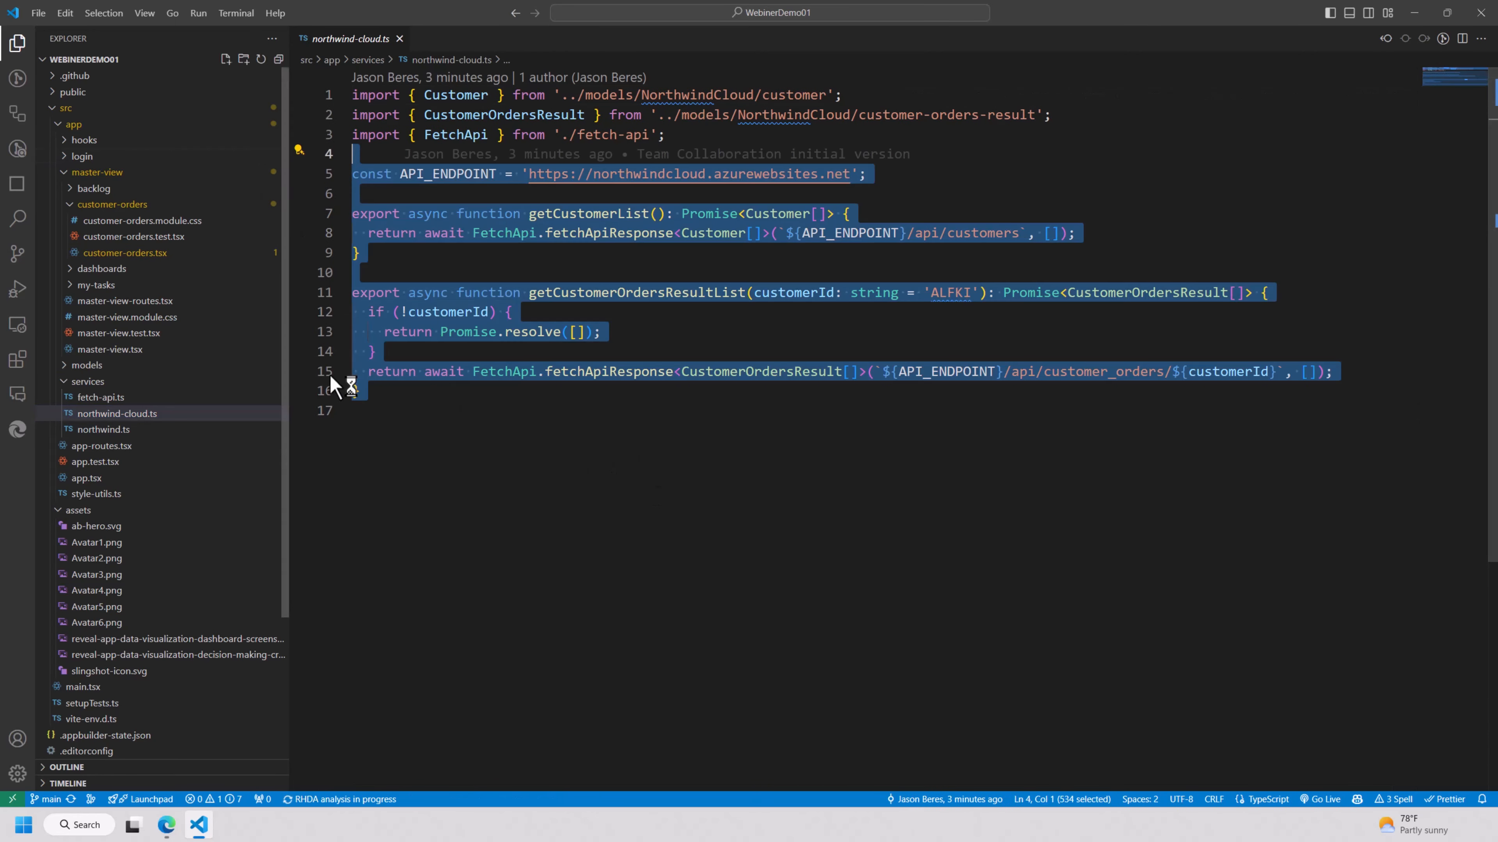
left_click(455, 540)
Step: Install the project's npm packages in a new terminal and run the app with npm start
left_click(233, 14)
left_click(239, 44)
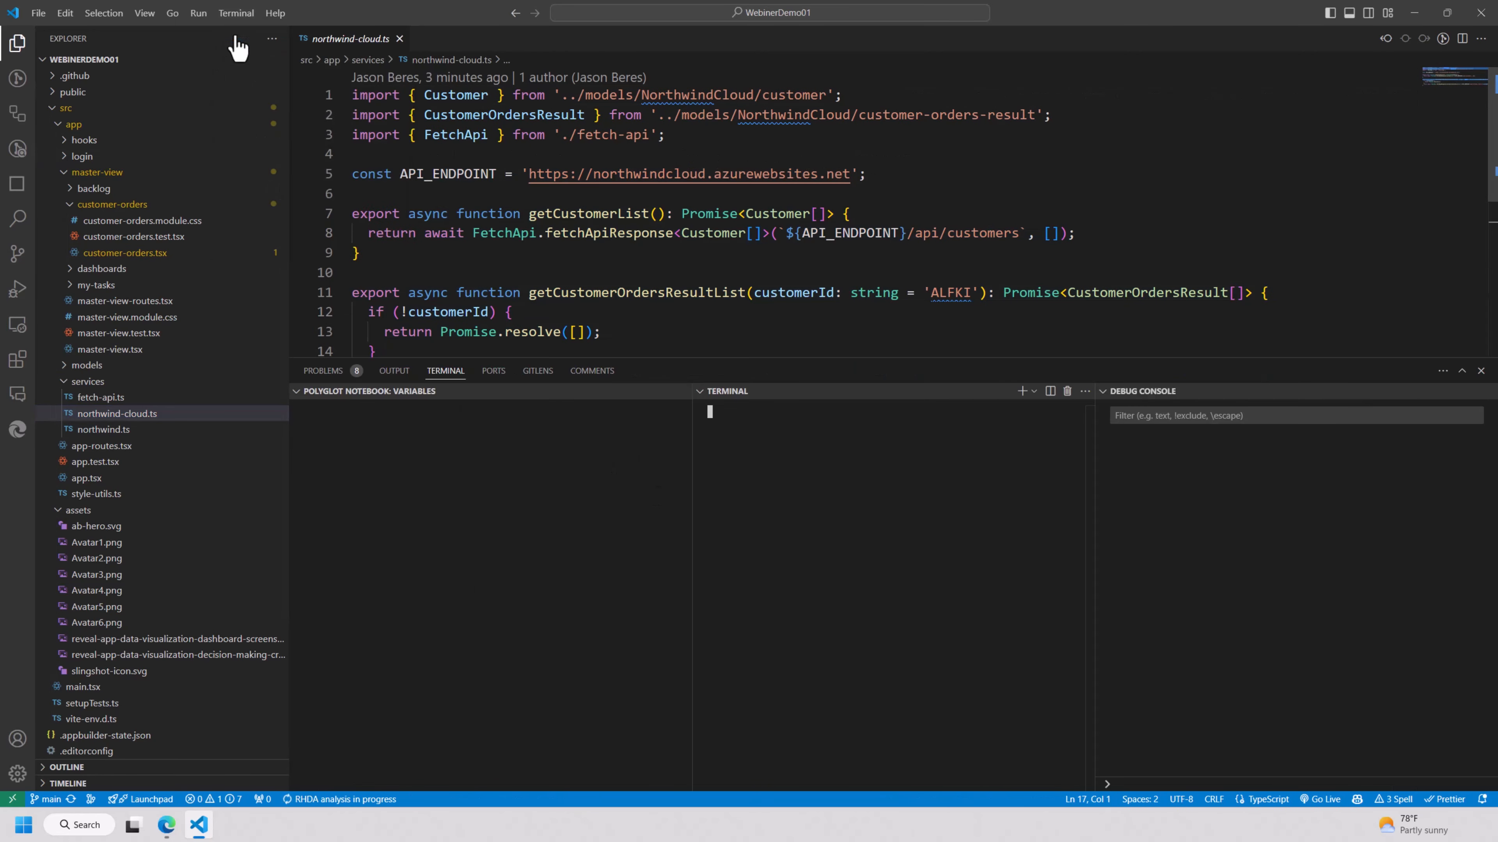
type("n")
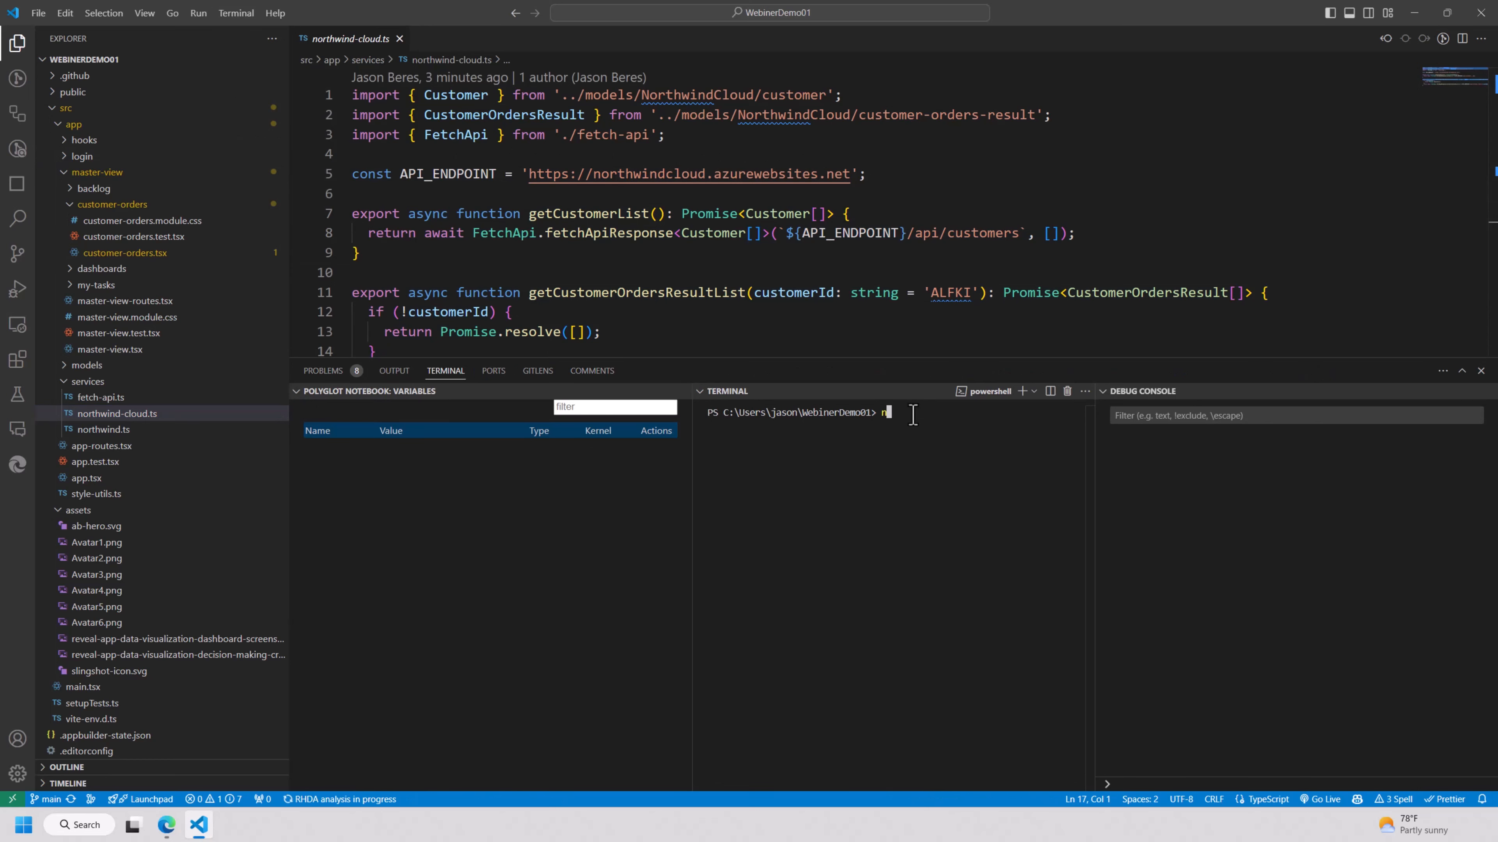
key("Return")
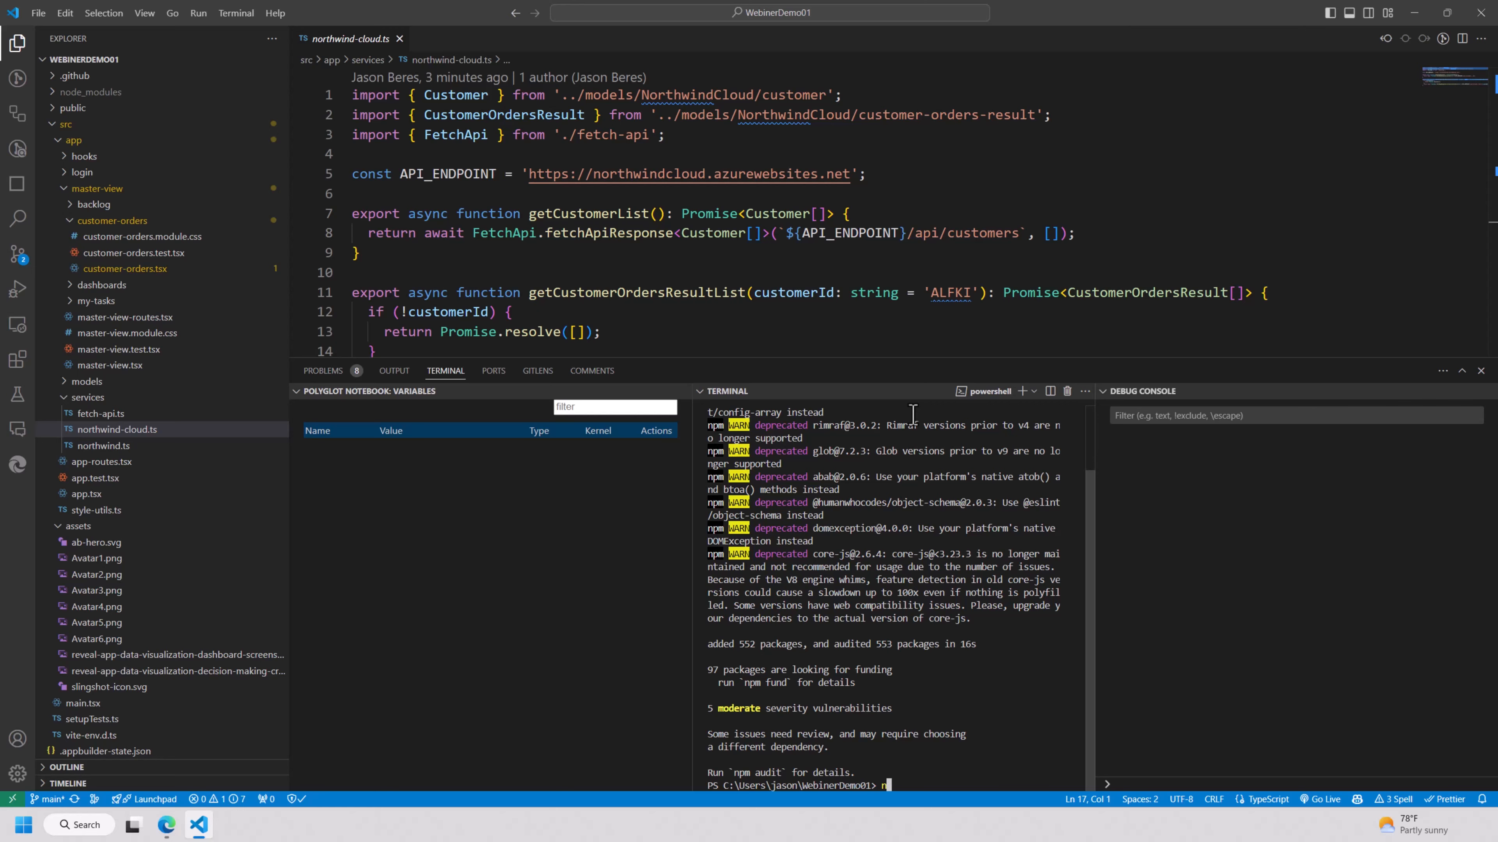
type("npm start")
key("Return")
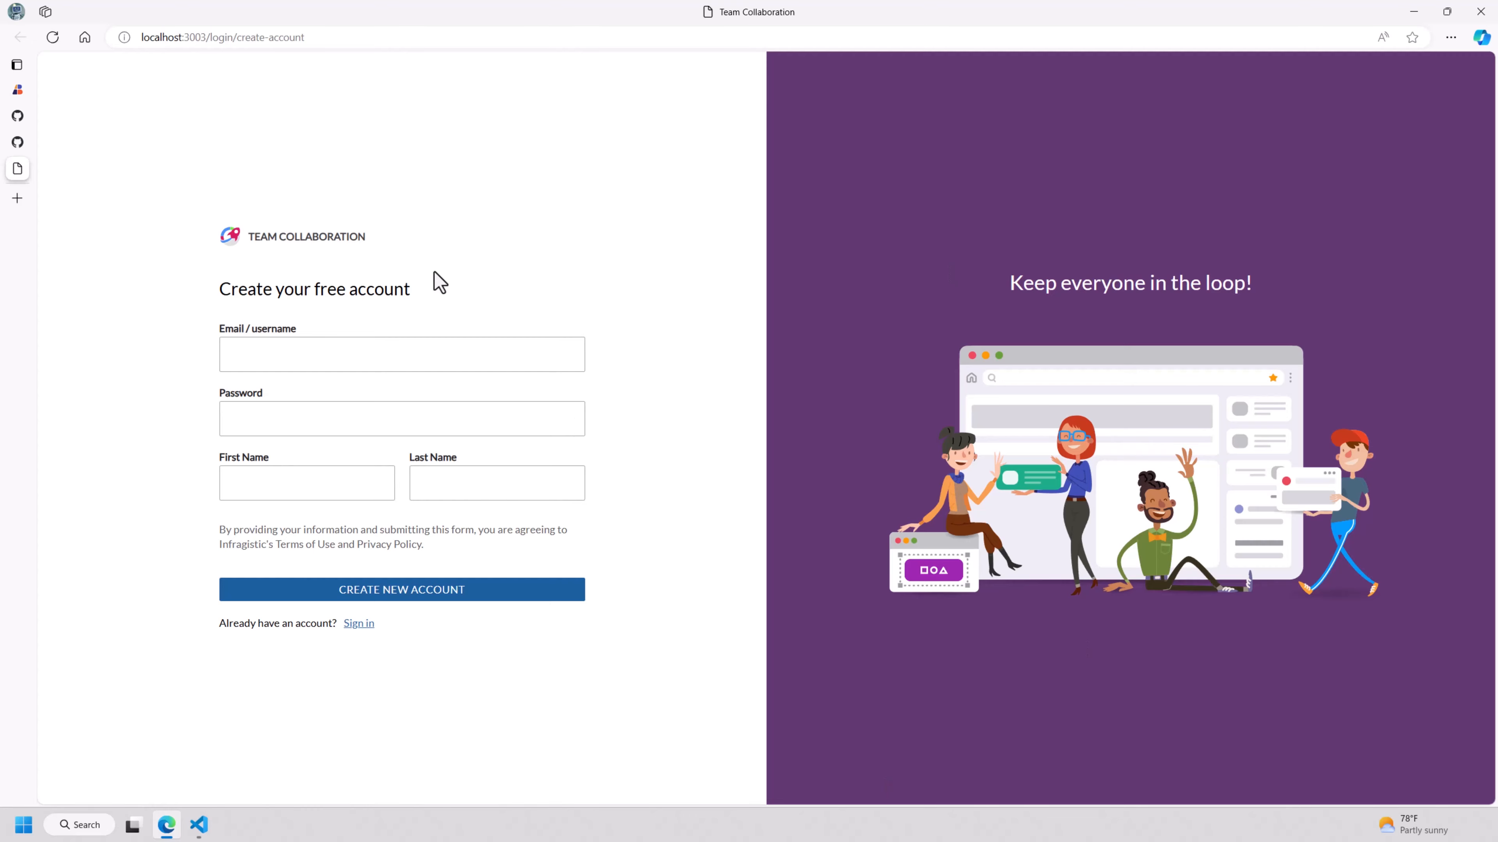
Step: Switch to App Builder in the browser and review the Login, Create Account and Sign In views of the design
left_click(17, 90)
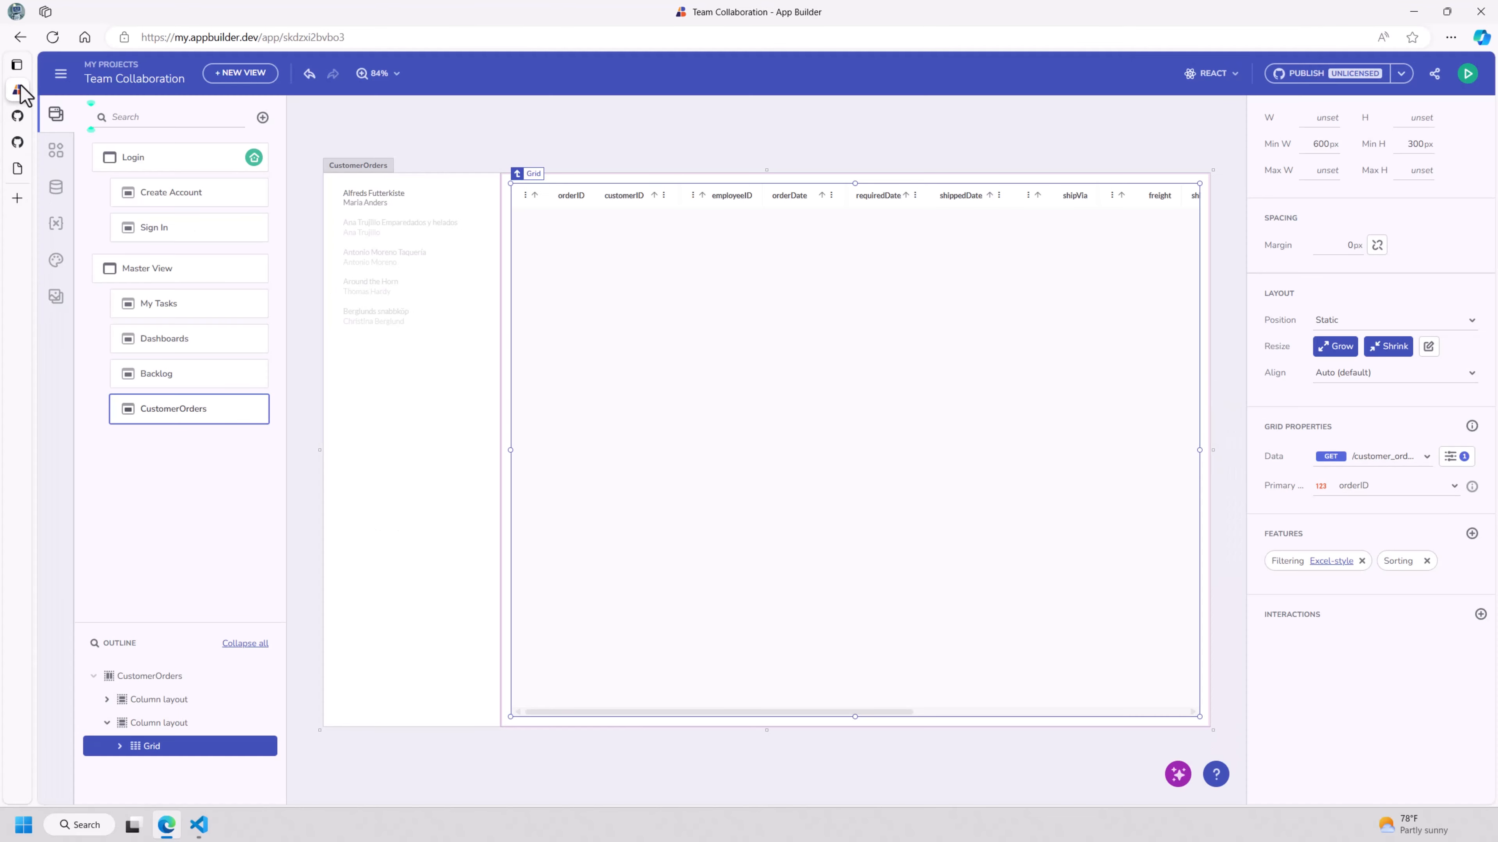
left_click(164, 171)
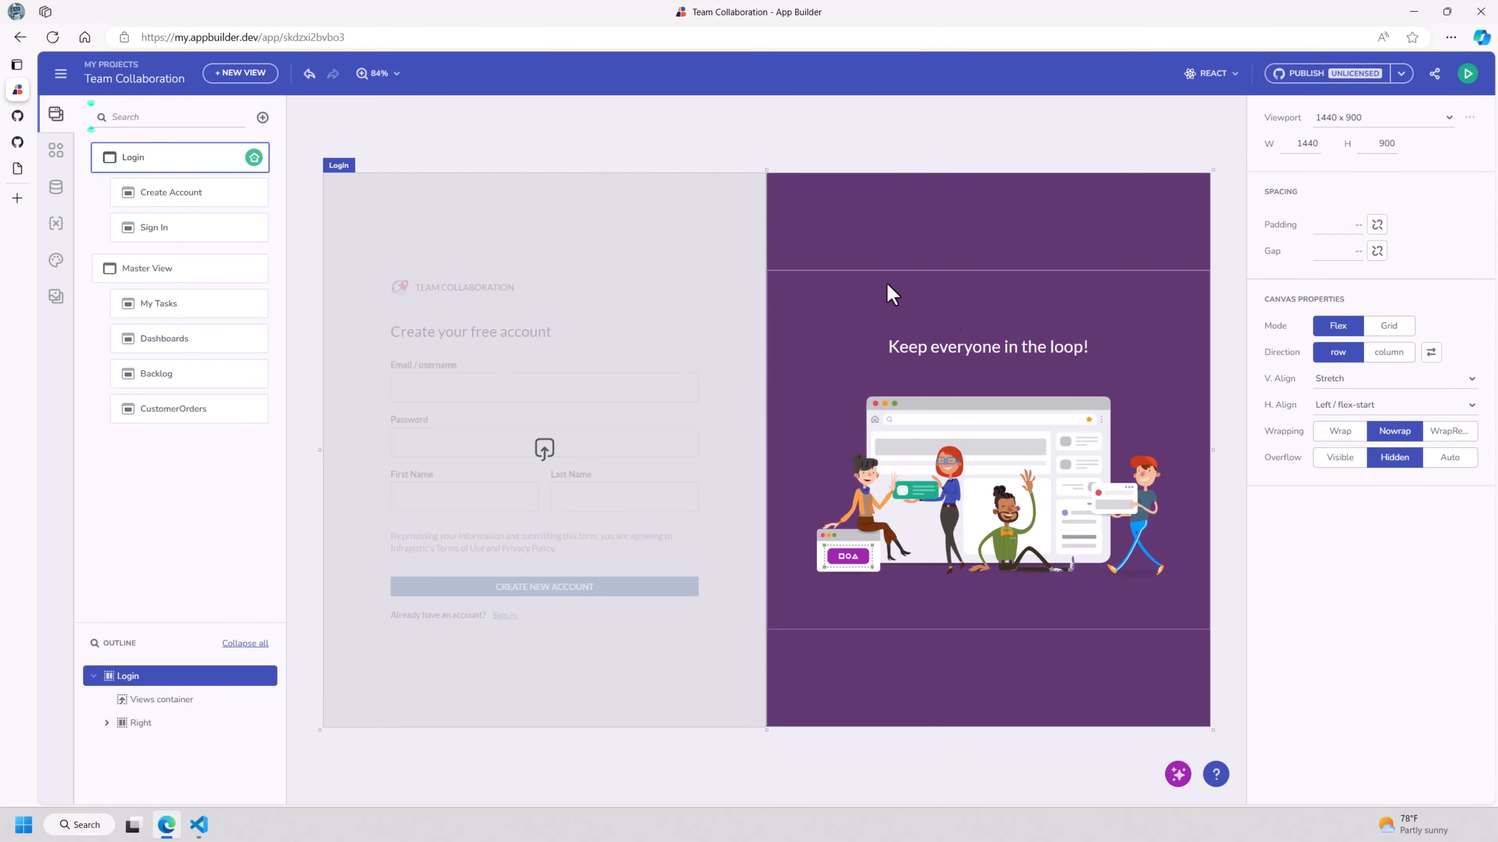
left_click(132, 194)
left_click(176, 231)
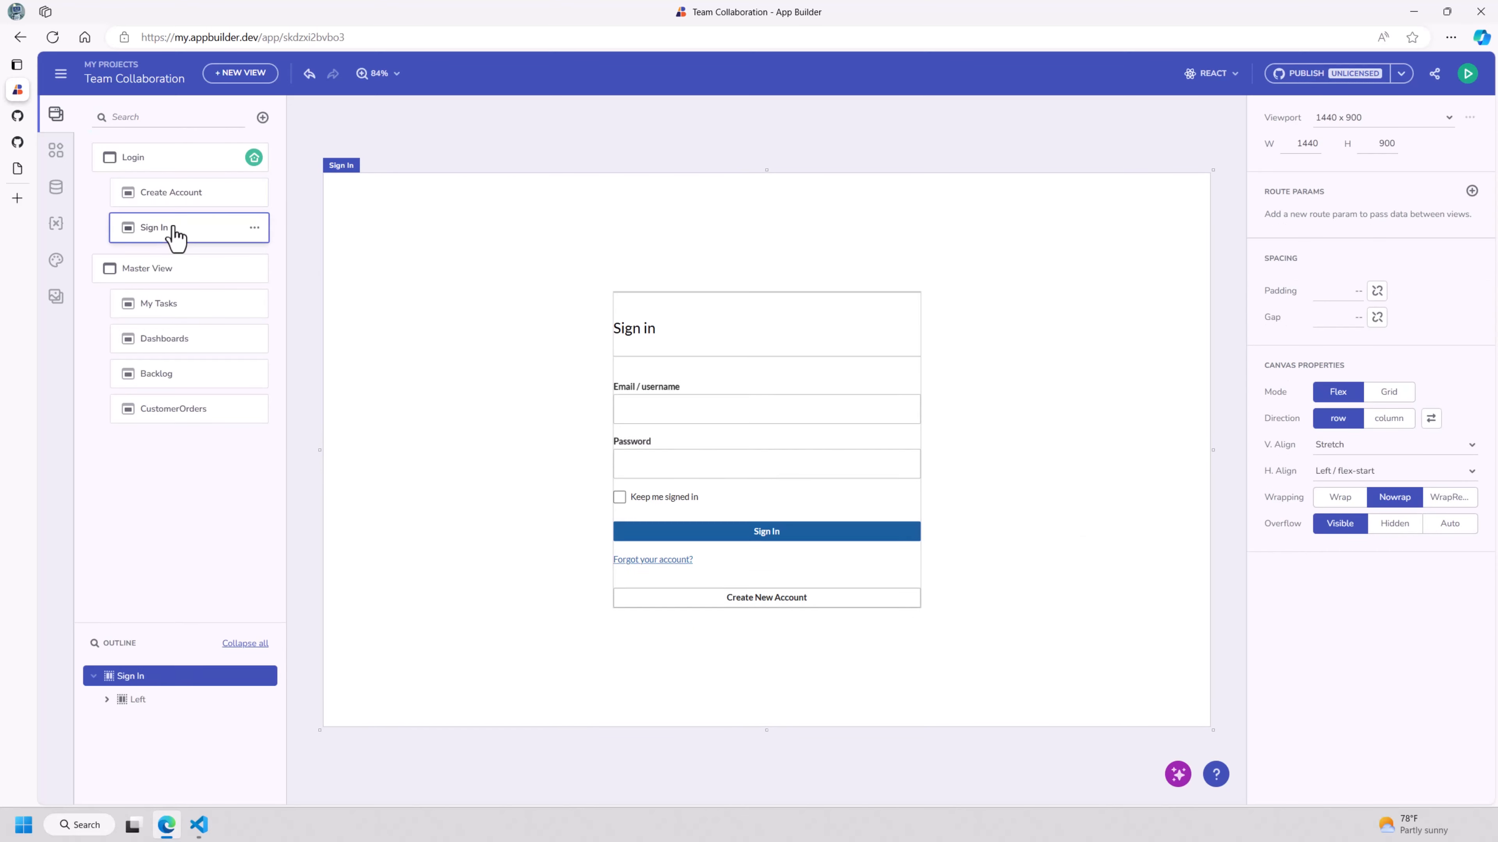
Step: Return to the running app, proceed past the empty create-account form, and advance the tasks page calendar to December 2024
left_click(18, 169)
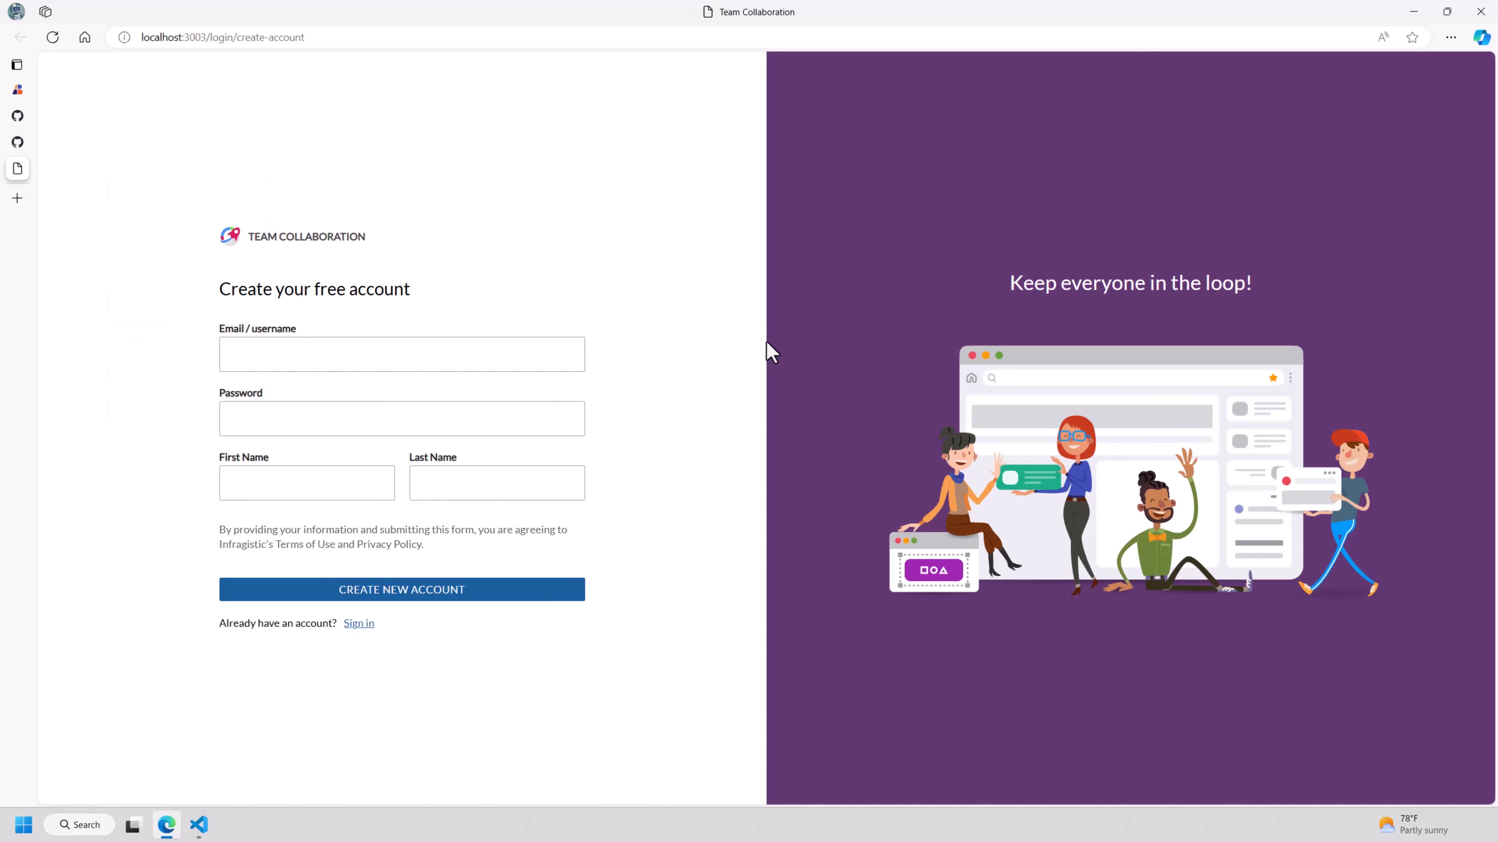
left_click(489, 590)
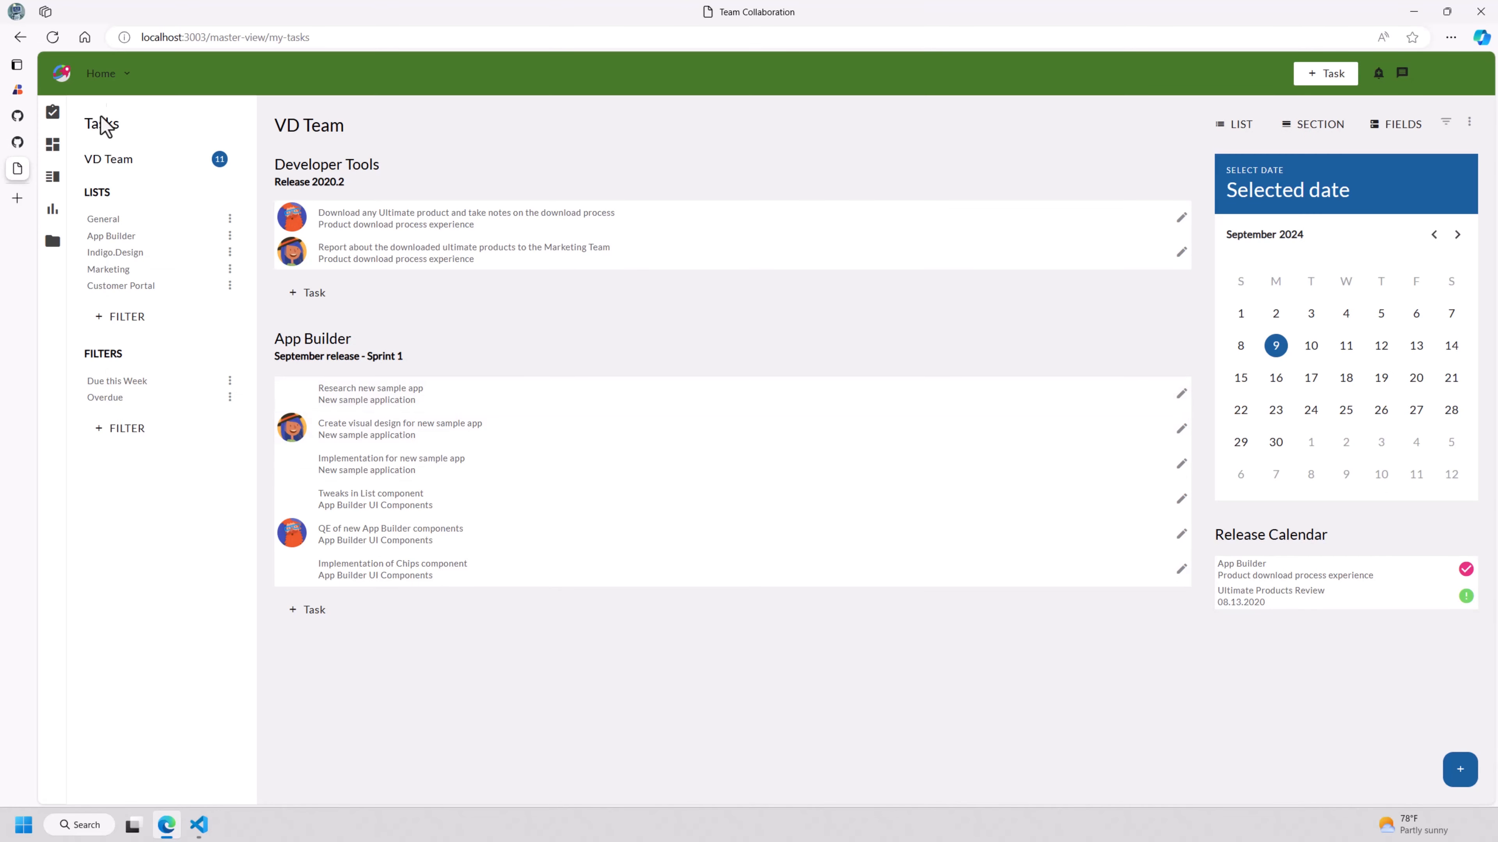
left_click(1457, 235)
left_click(1457, 236)
left_click(1457, 235)
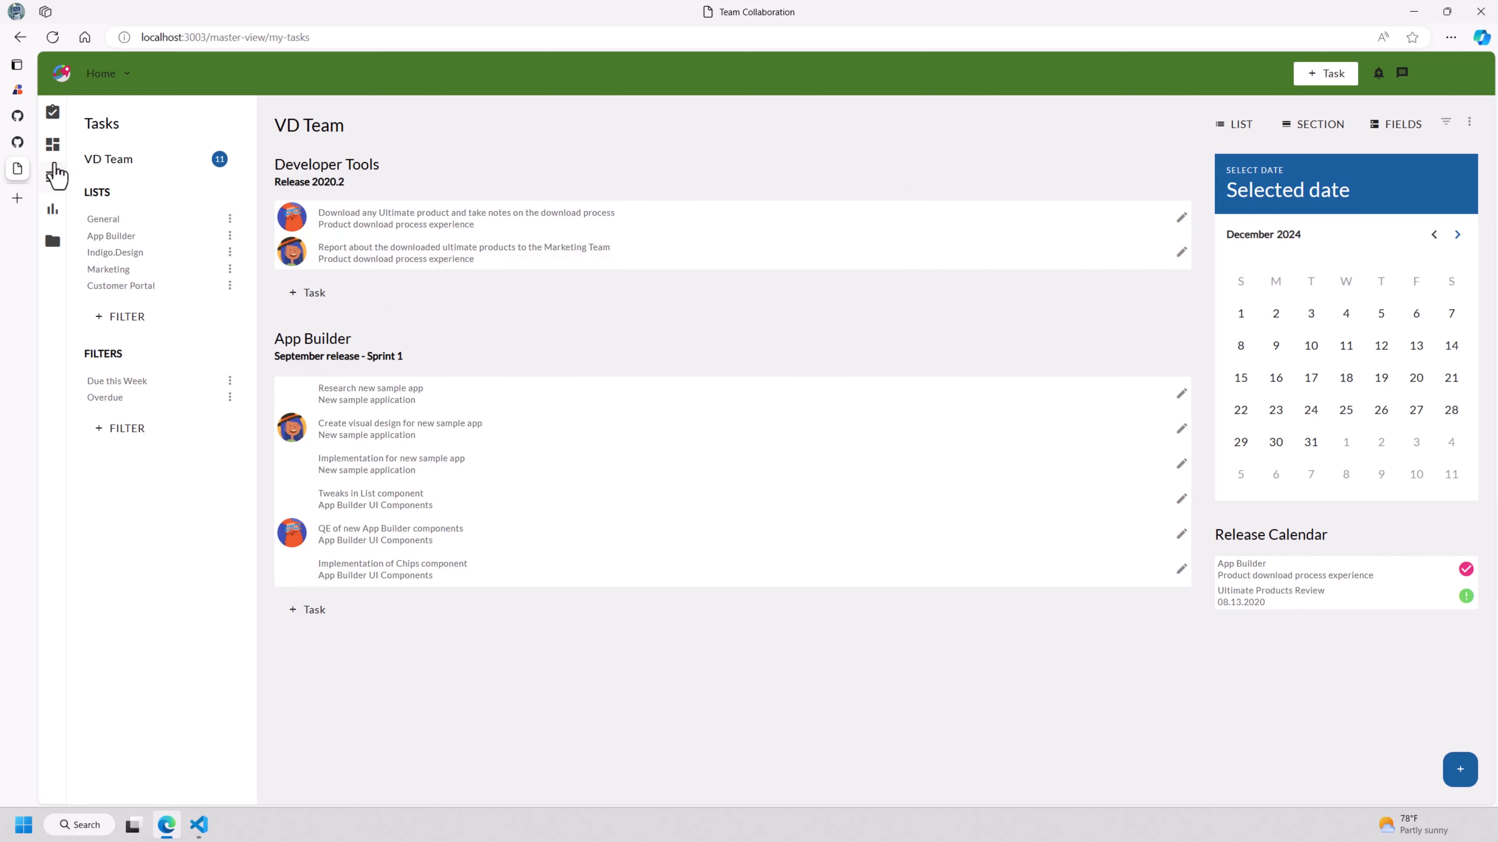
Step: Visit the Dashboards and Backlog pages of the running app, ending on the customer orders page
left_click(53, 148)
left_click(51, 189)
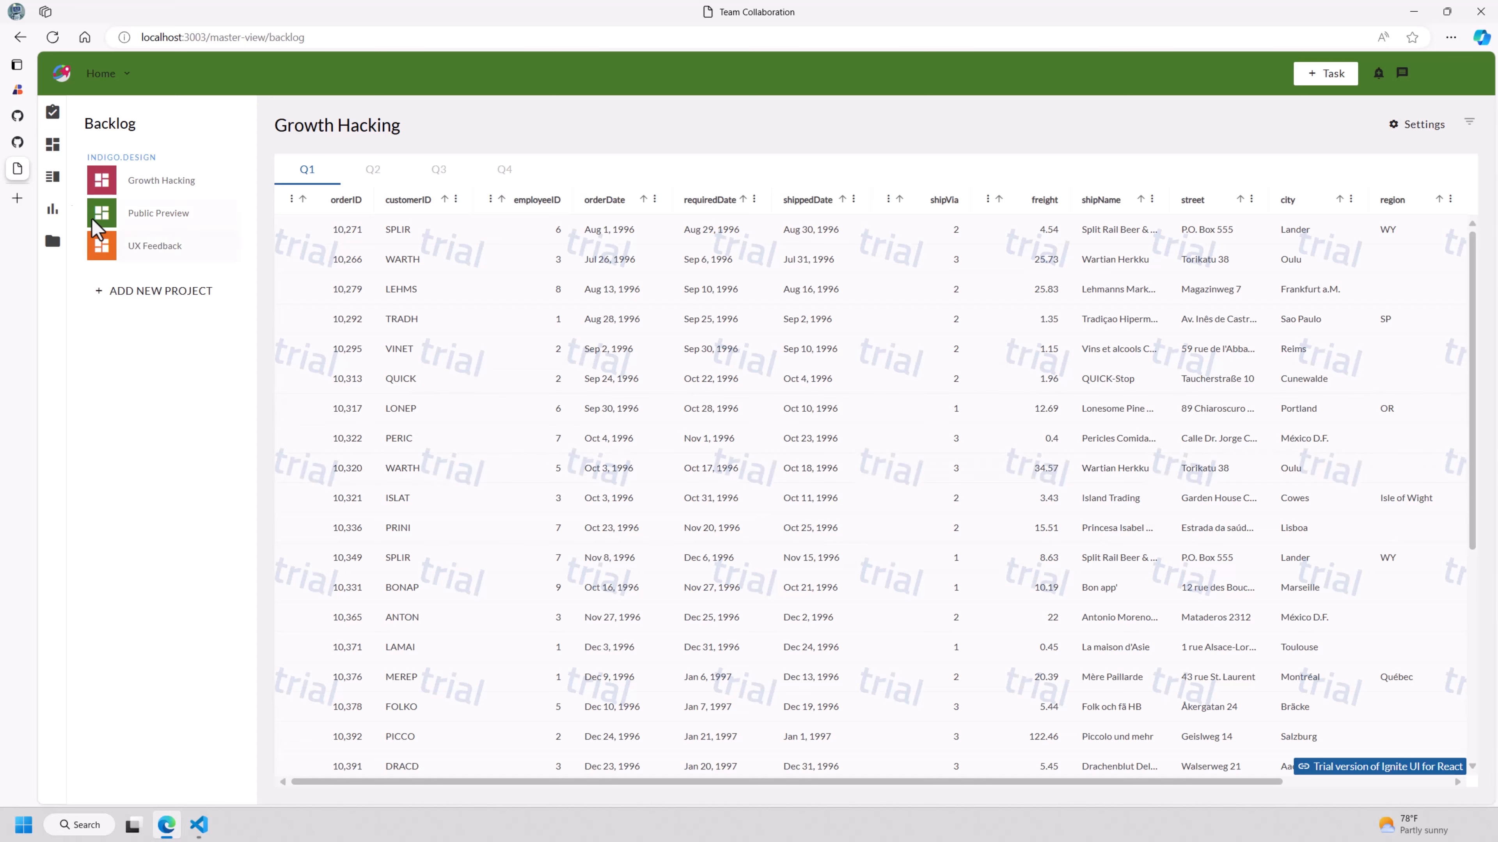
left_click(51, 242)
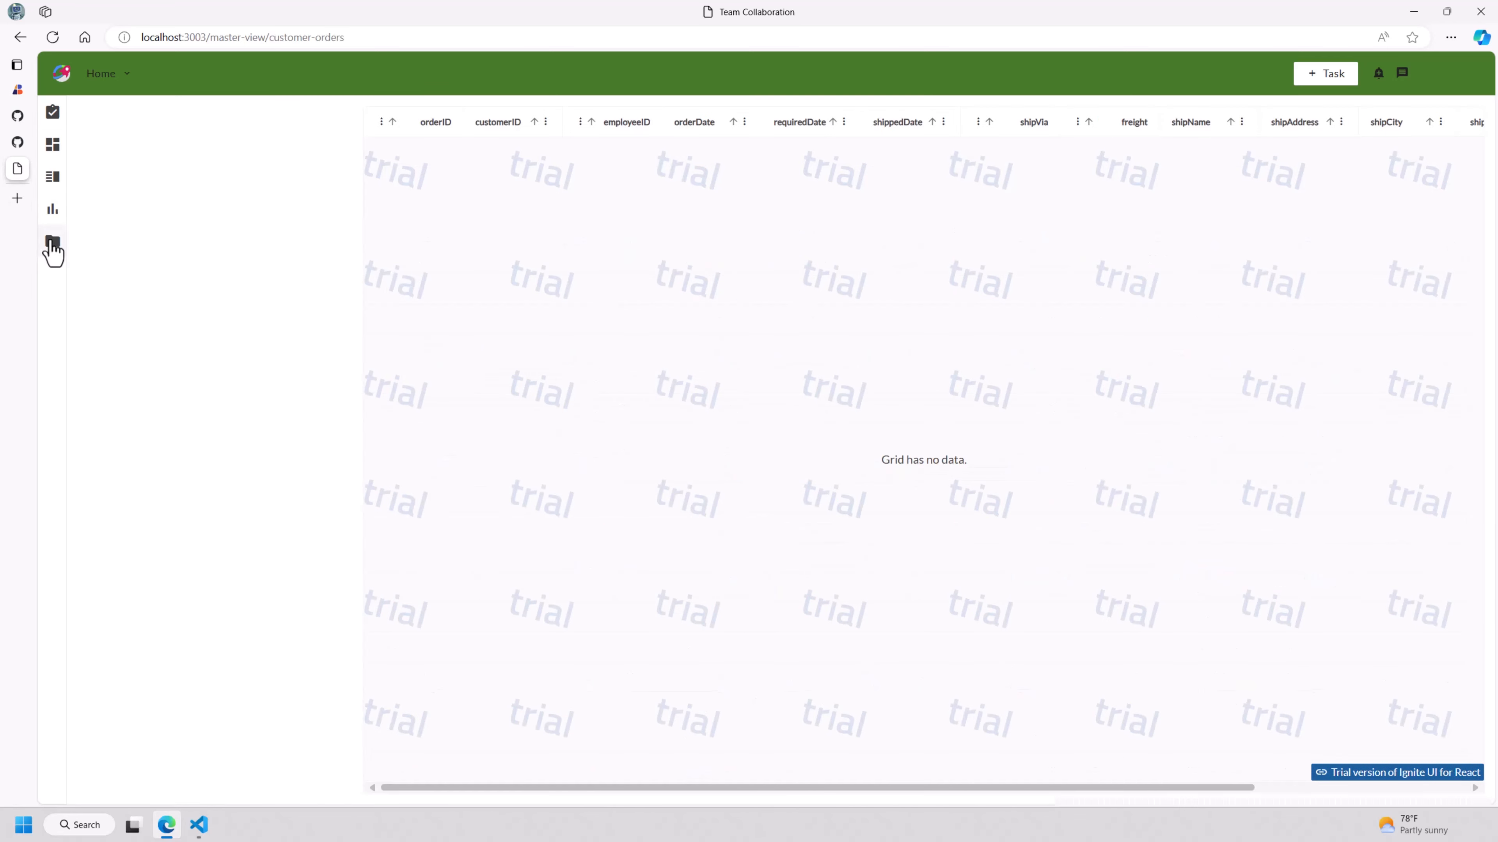
Step: Select various customers in the list, including Berglunds snabbköp, Bólido Comidas preparadas and Chop-suey Chinese, to check their orders in the grid
left_click(207, 233)
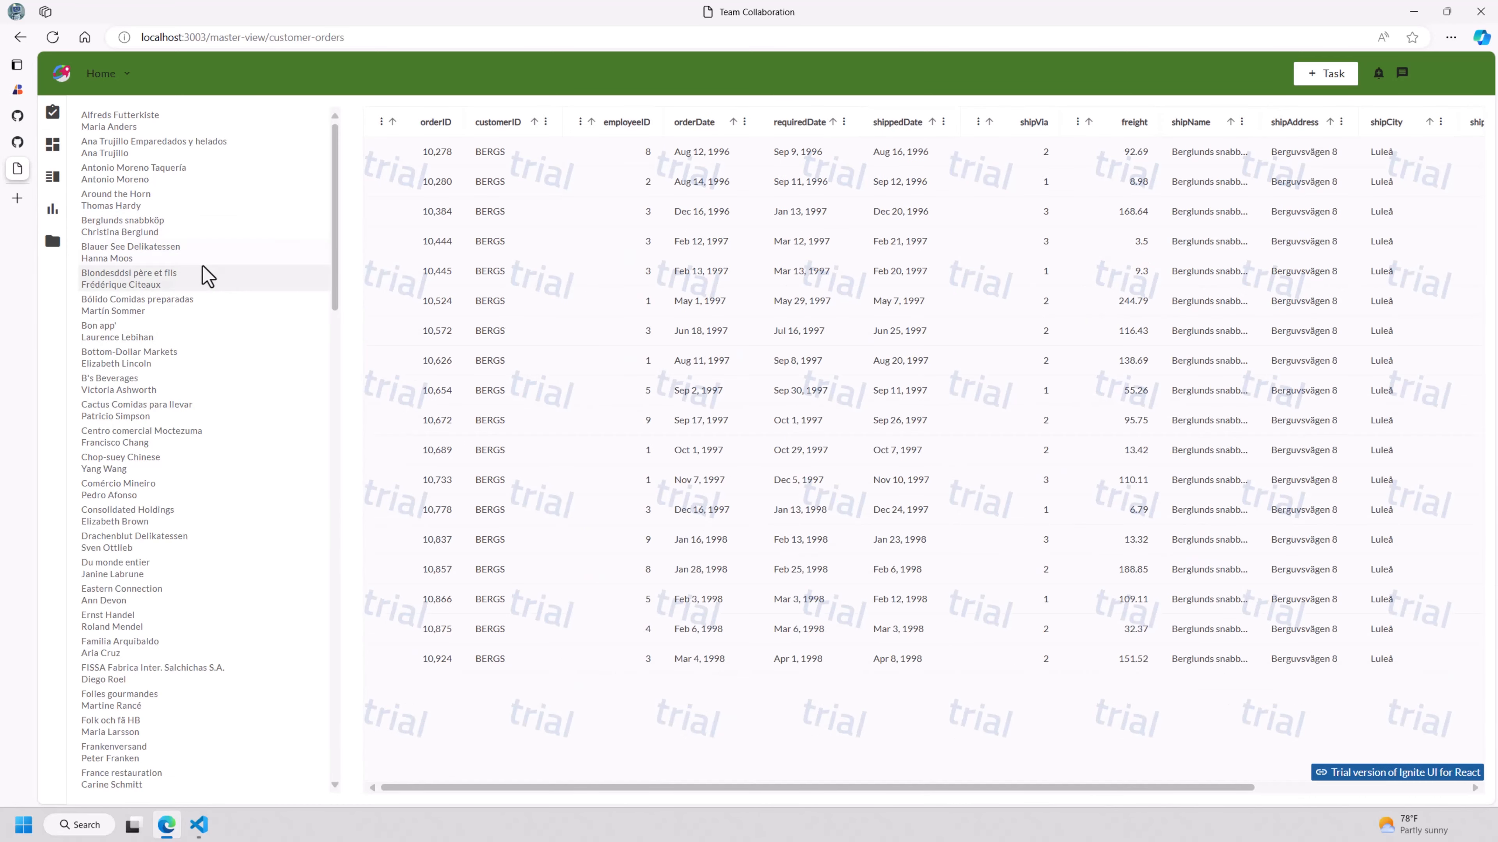
left_click(204, 276)
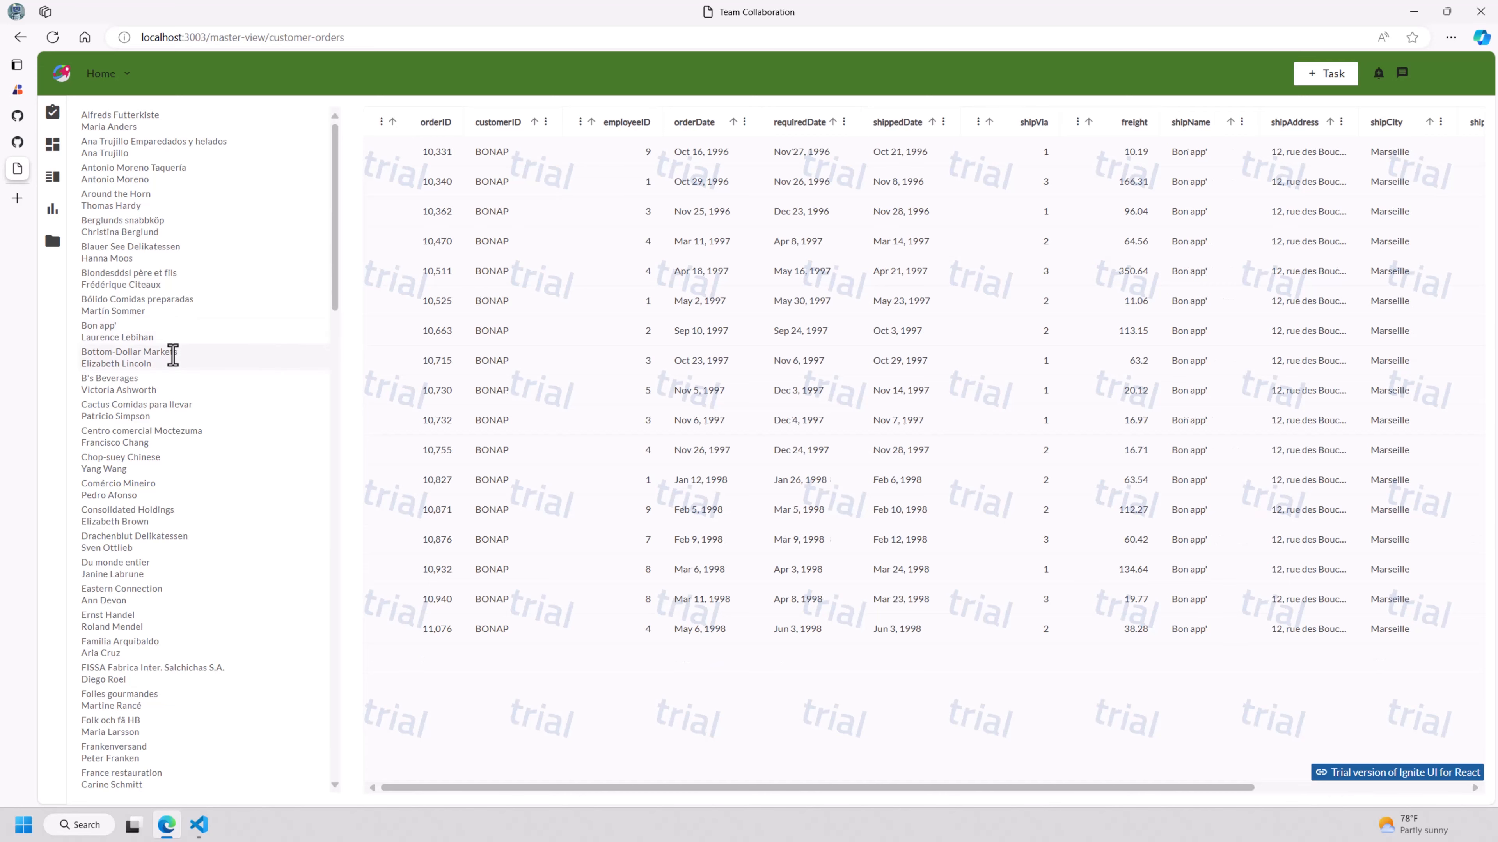
left_click(177, 384)
left_click(177, 307)
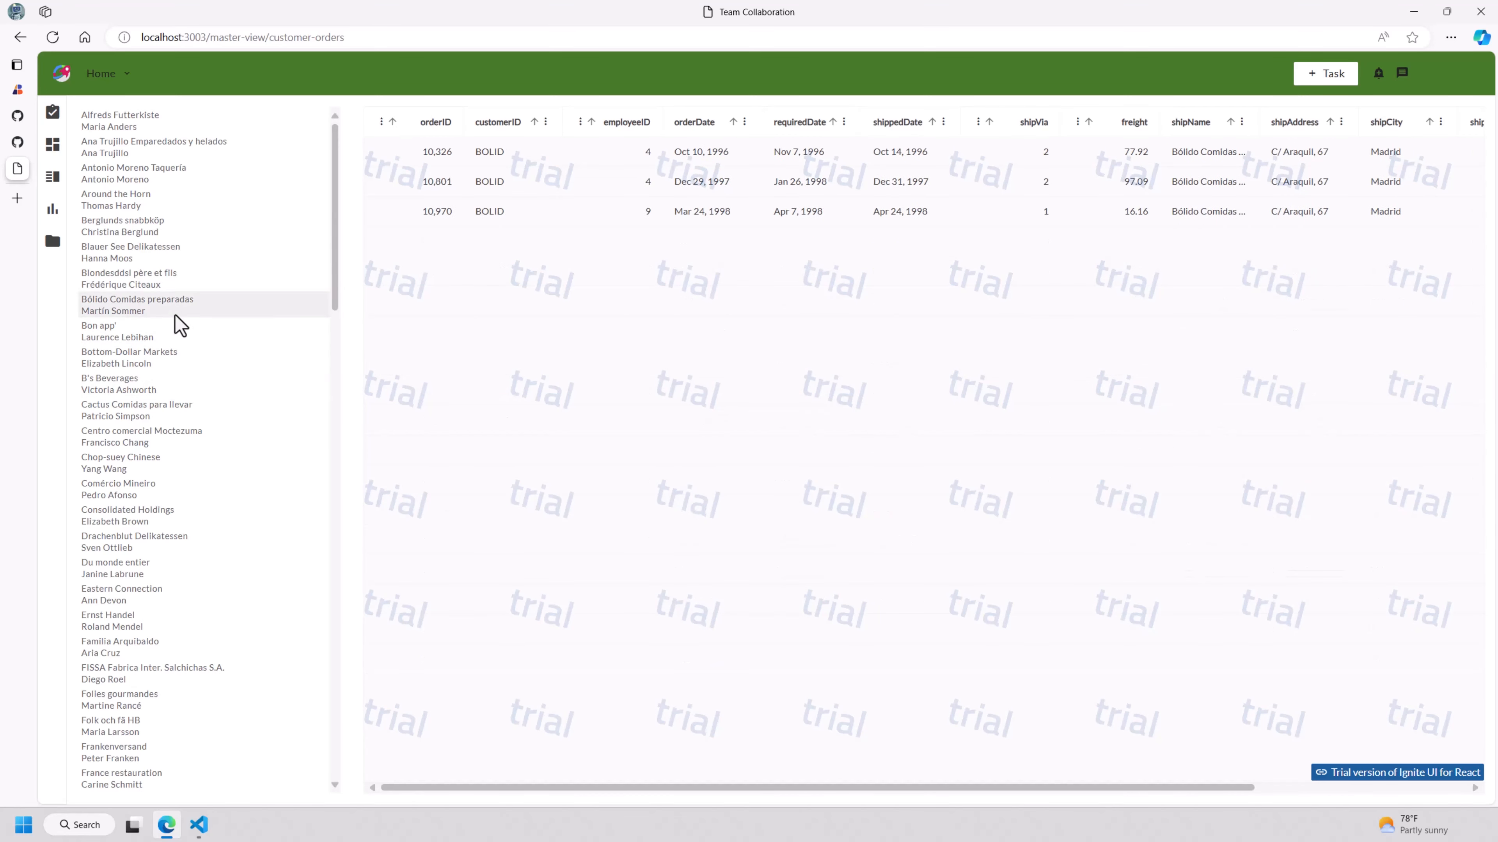
left_click(178, 251)
left_click(177, 226)
left_click(174, 202)
left_click(177, 167)
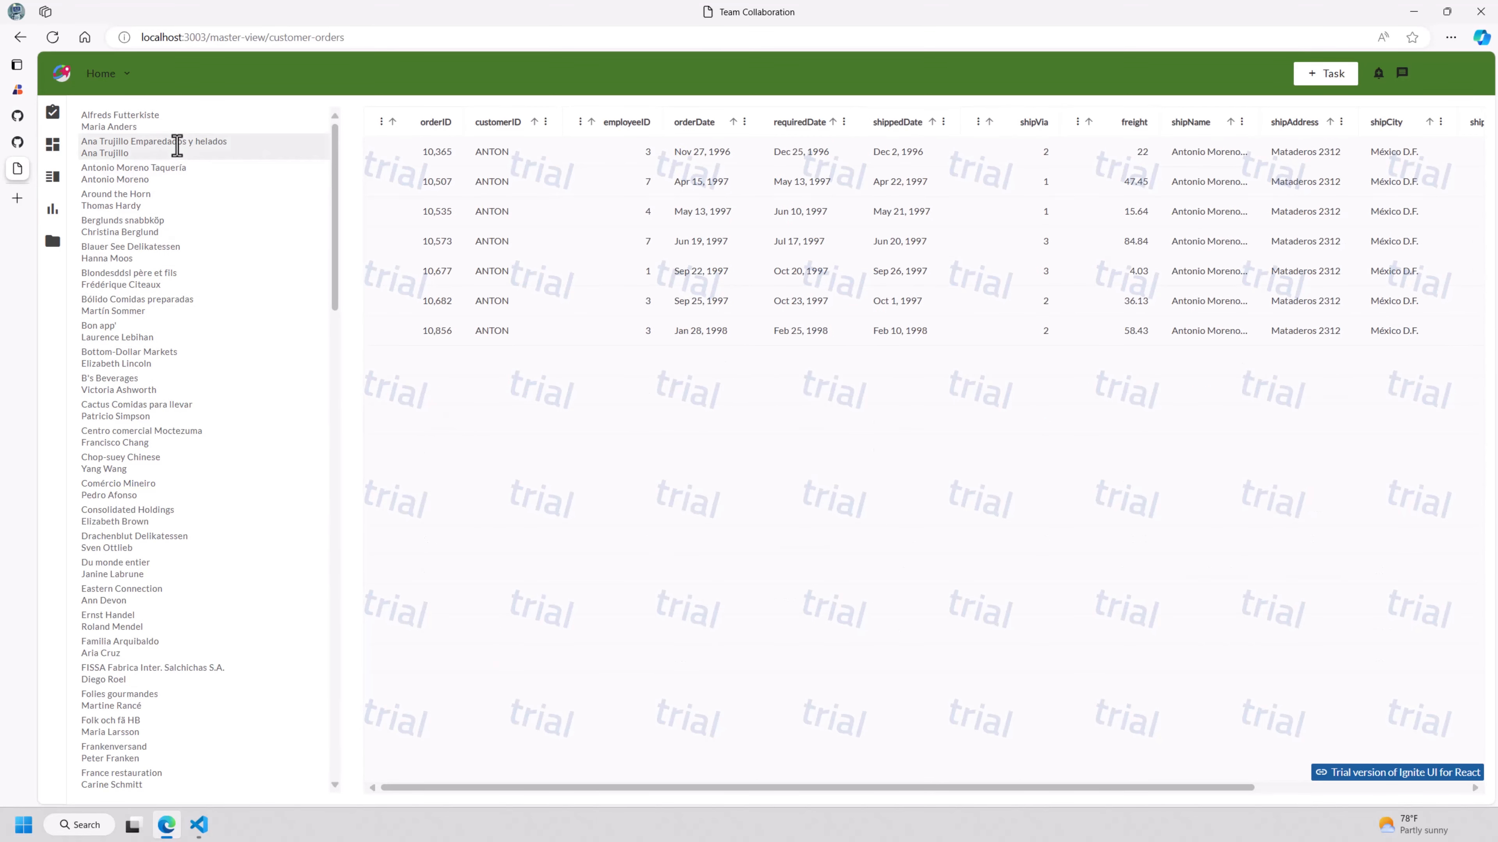
left_click(177, 144)
left_click(161, 231)
left_click(153, 279)
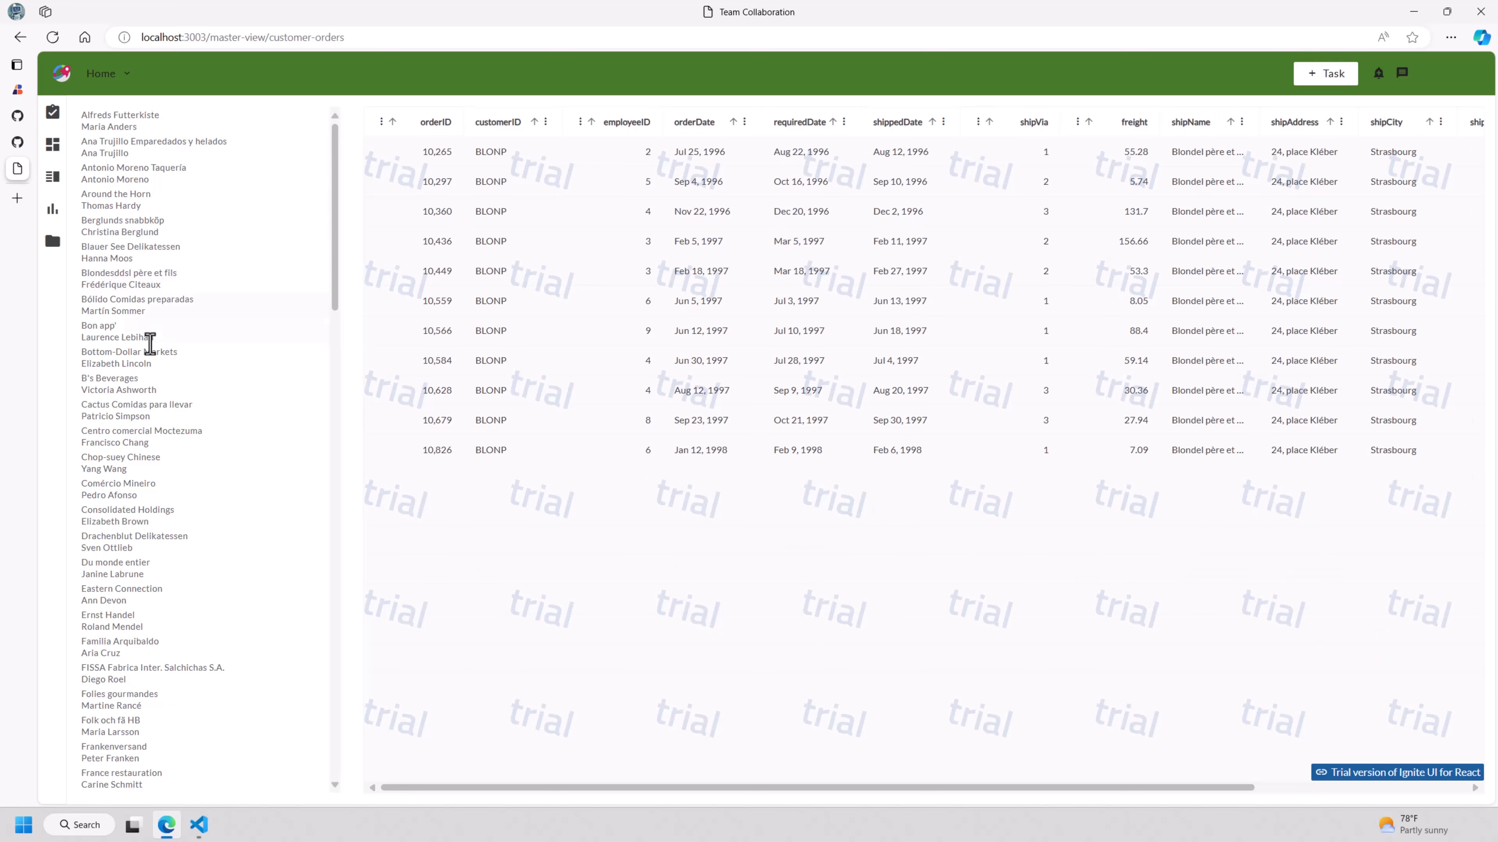
left_click(151, 331)
left_click(150, 410)
left_click(156, 472)
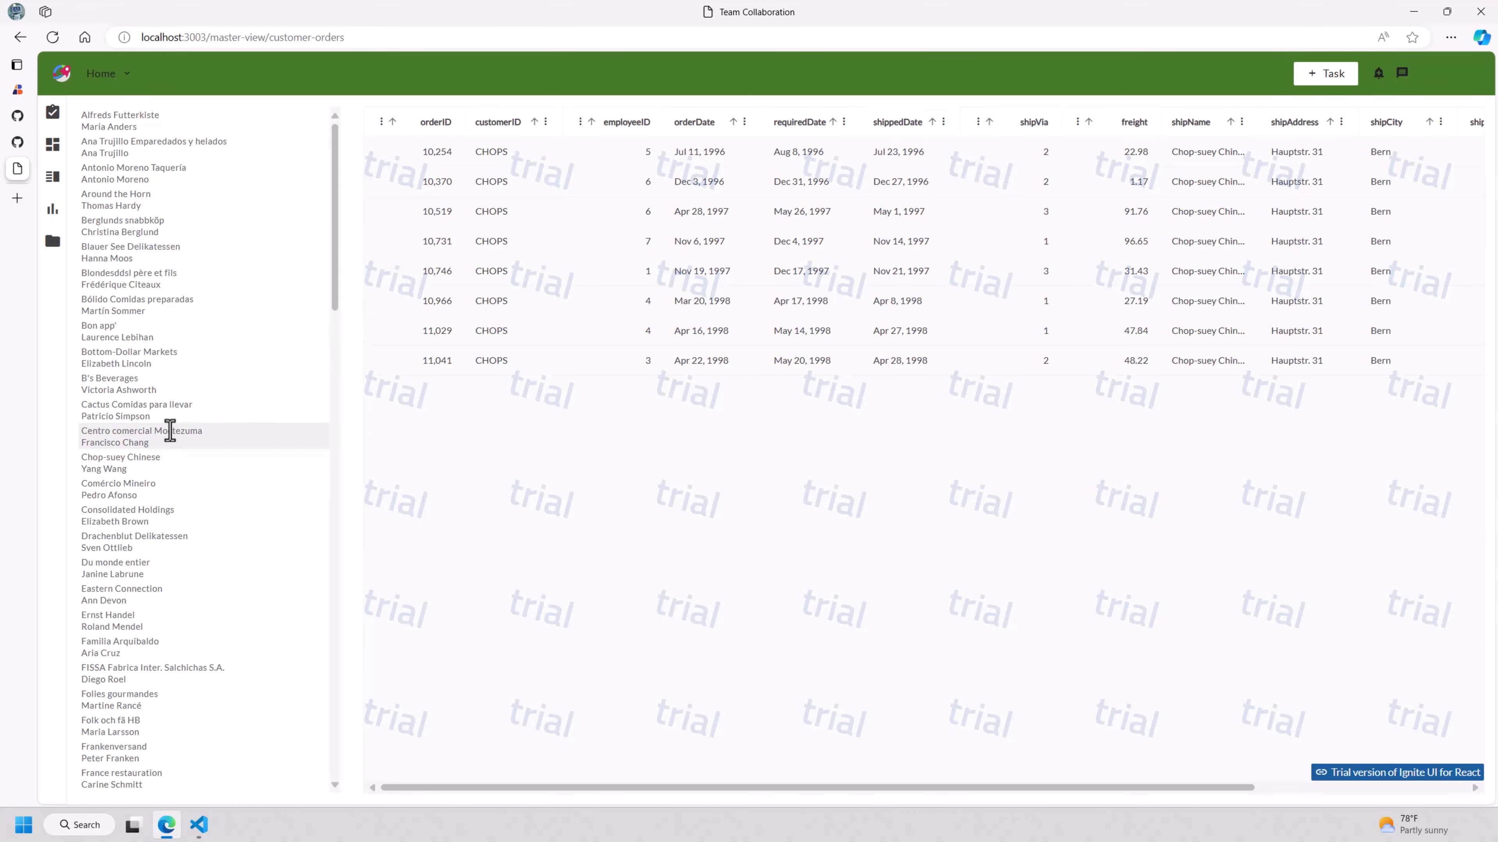
Step: Switch back to App Builder and review the CustomerOrders, Backlog, Dashboards and My Tasks views
left_click(19, 90)
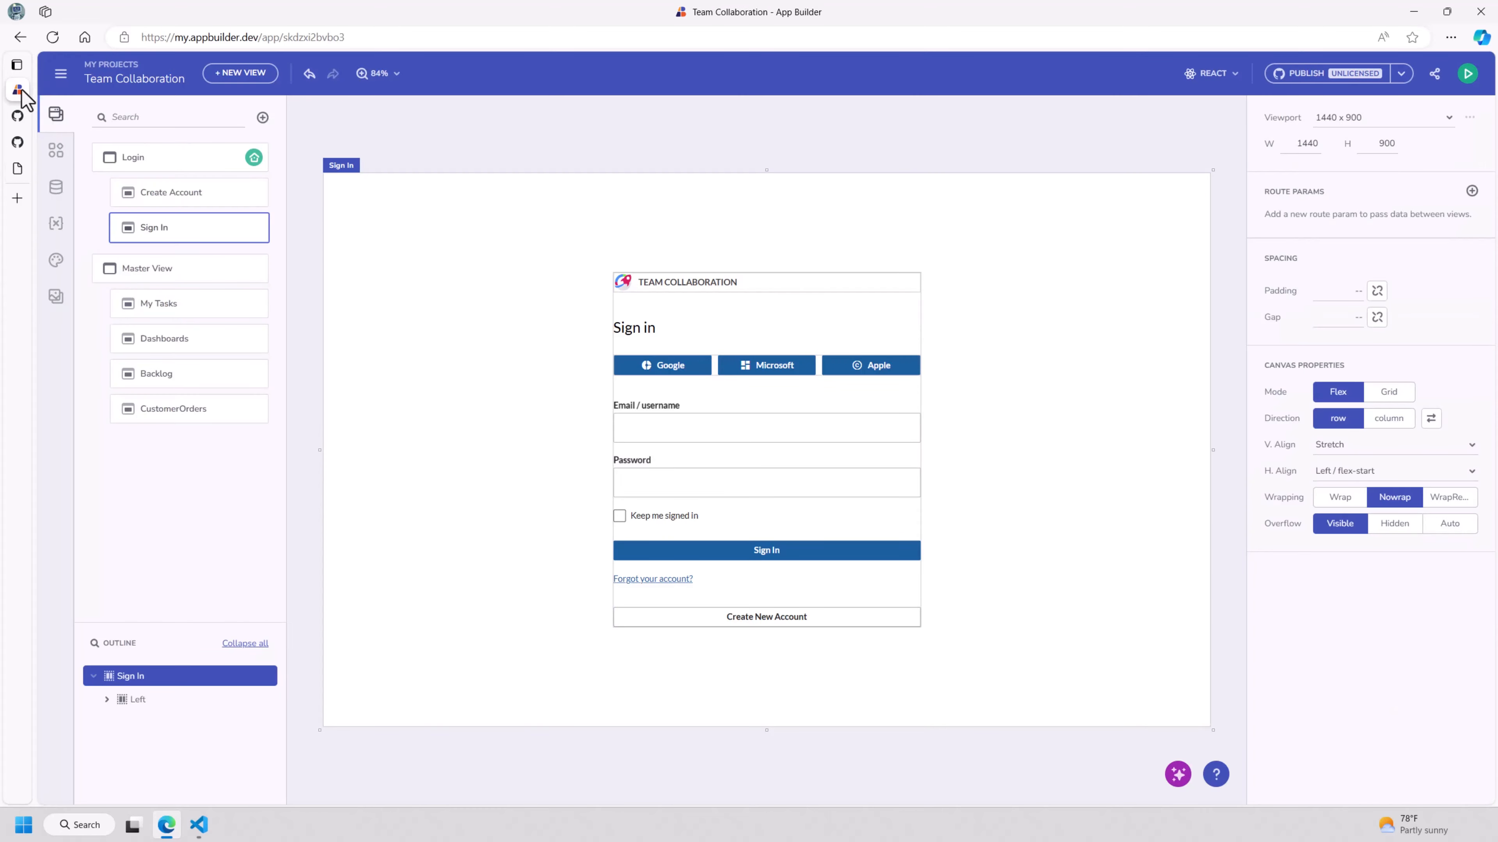
left_click(187, 413)
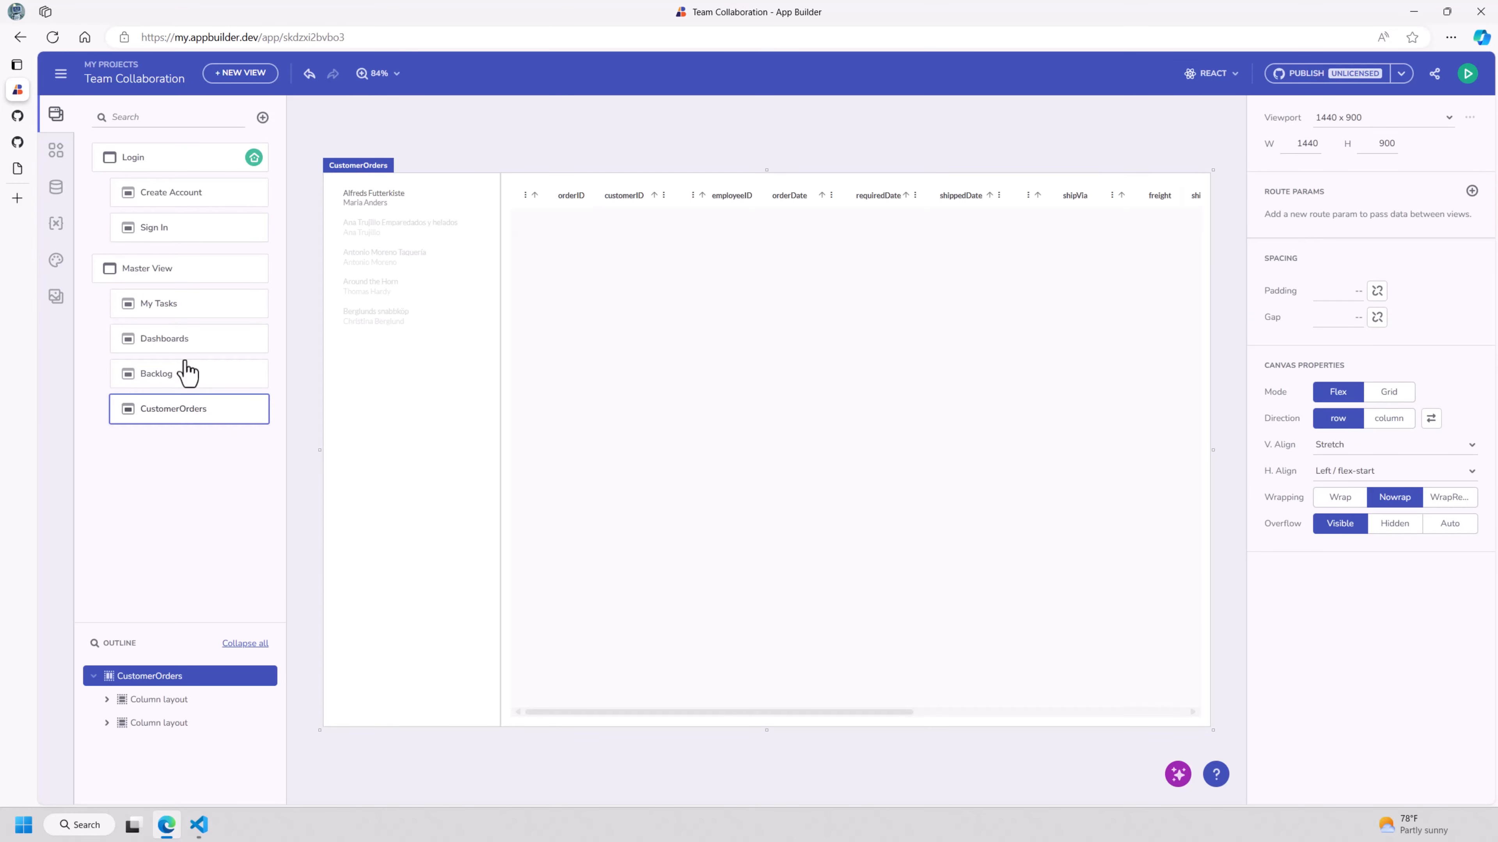
left_click(186, 375)
left_click(188, 339)
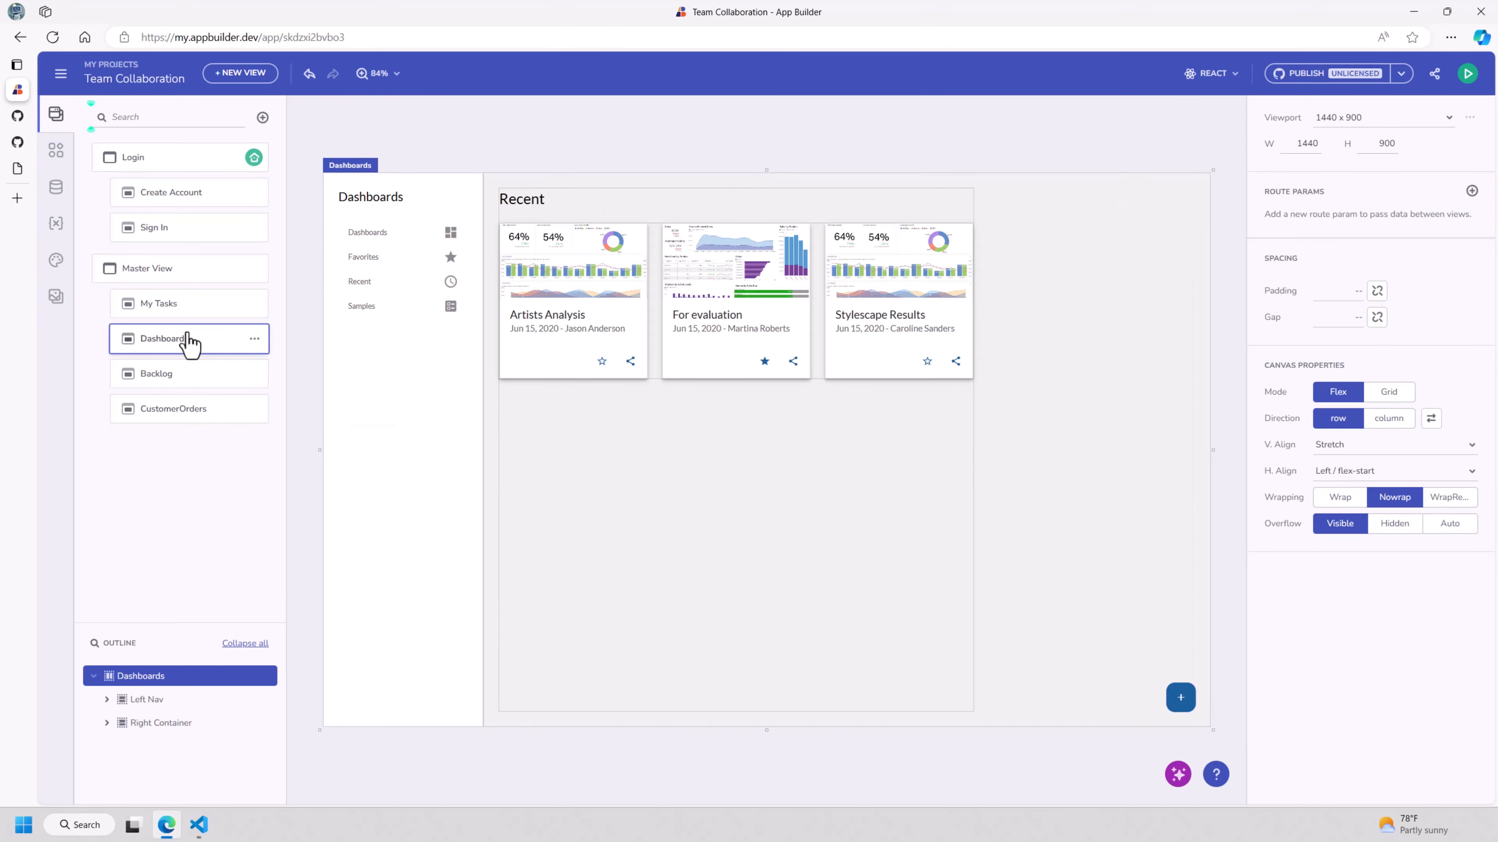
left_click(183, 311)
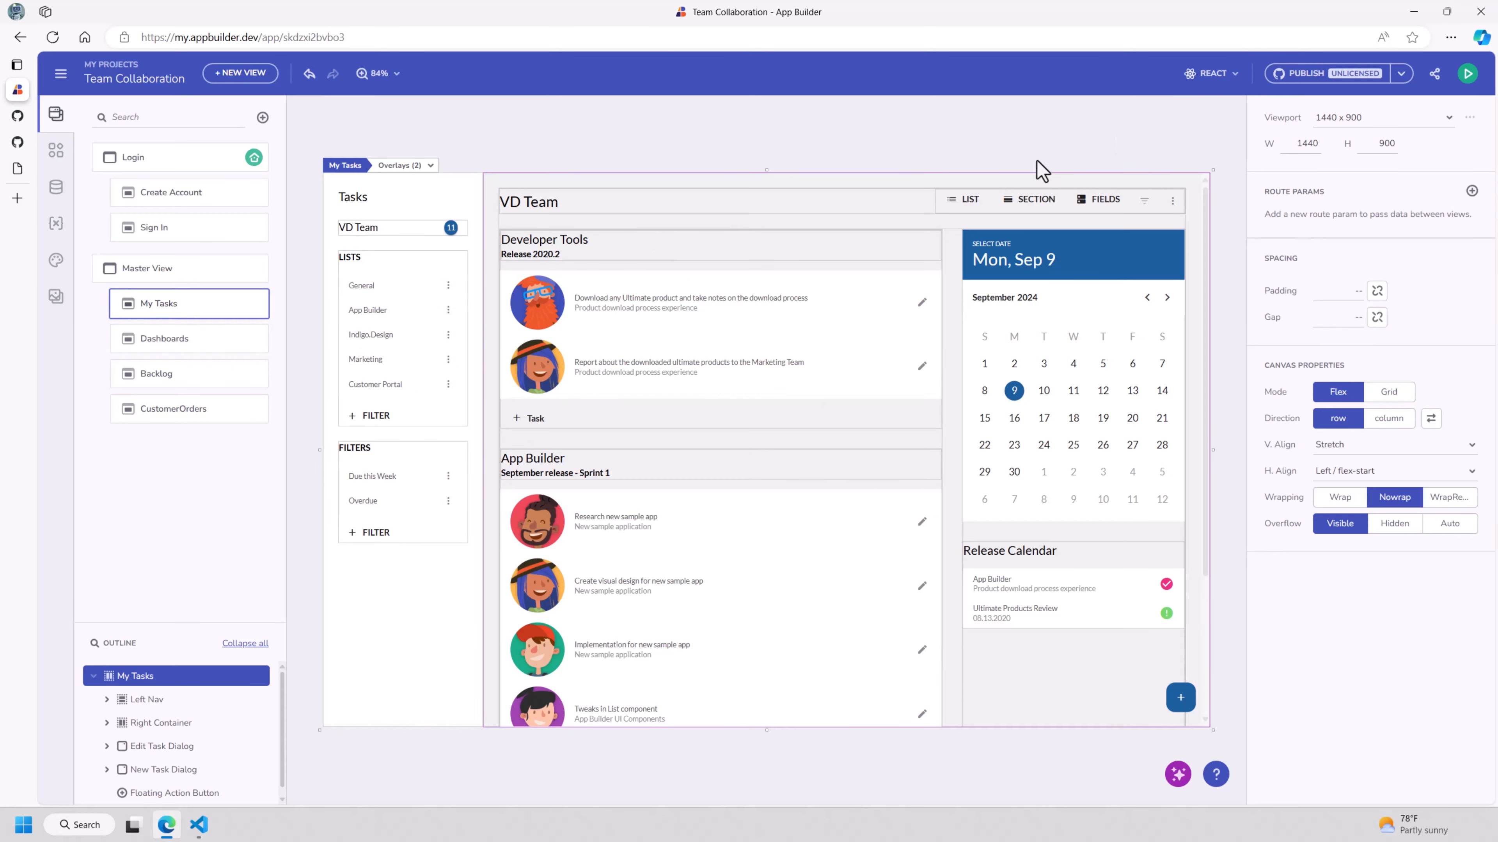
Step: Look over the available target platforms for the generated code and keep React selected
left_click(1210, 73)
mouse_move(1226, 125)
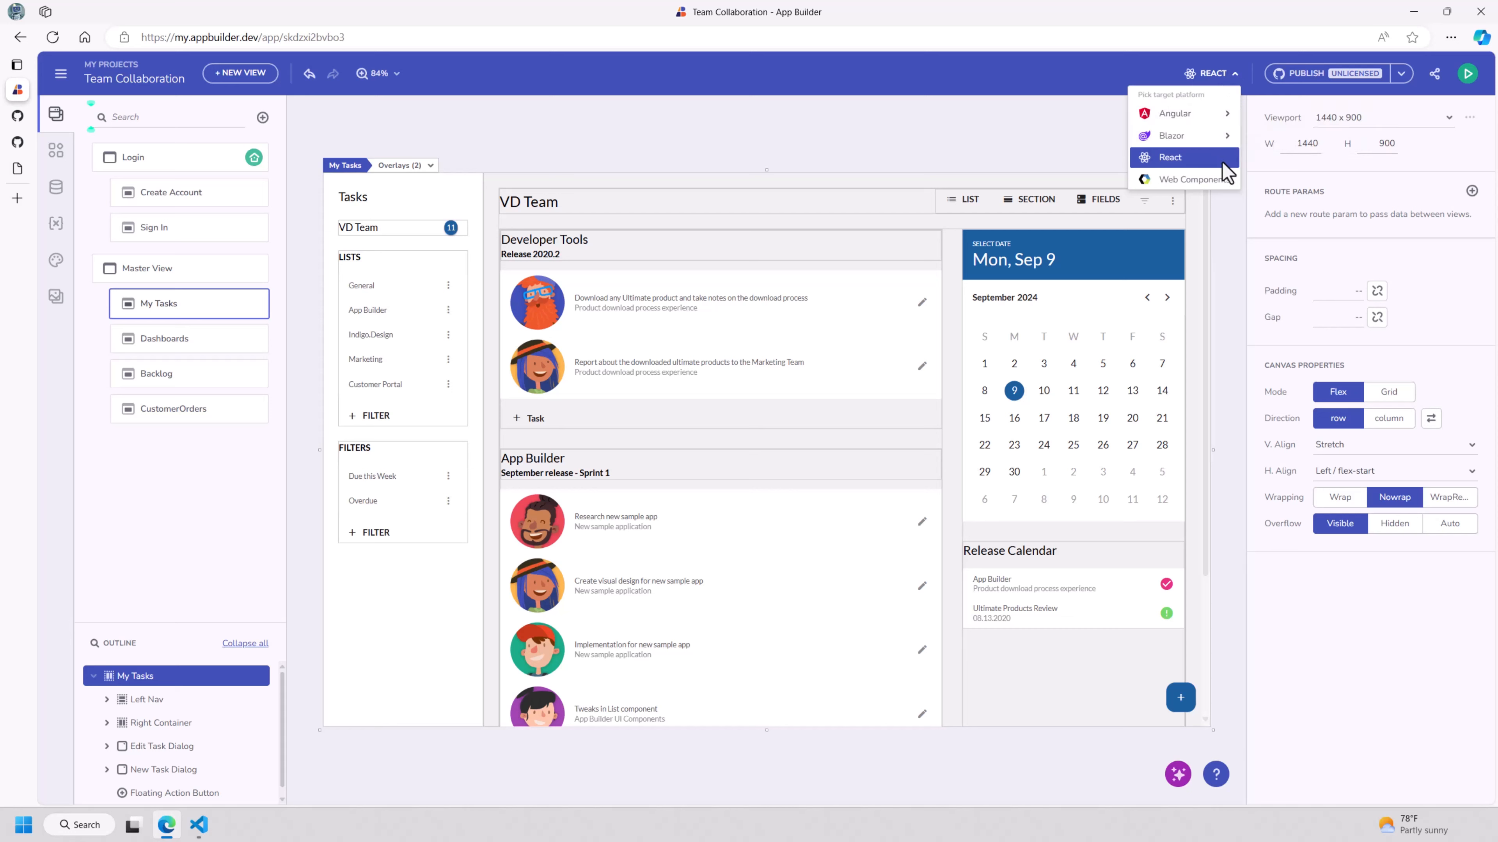
left_click(967, 159)
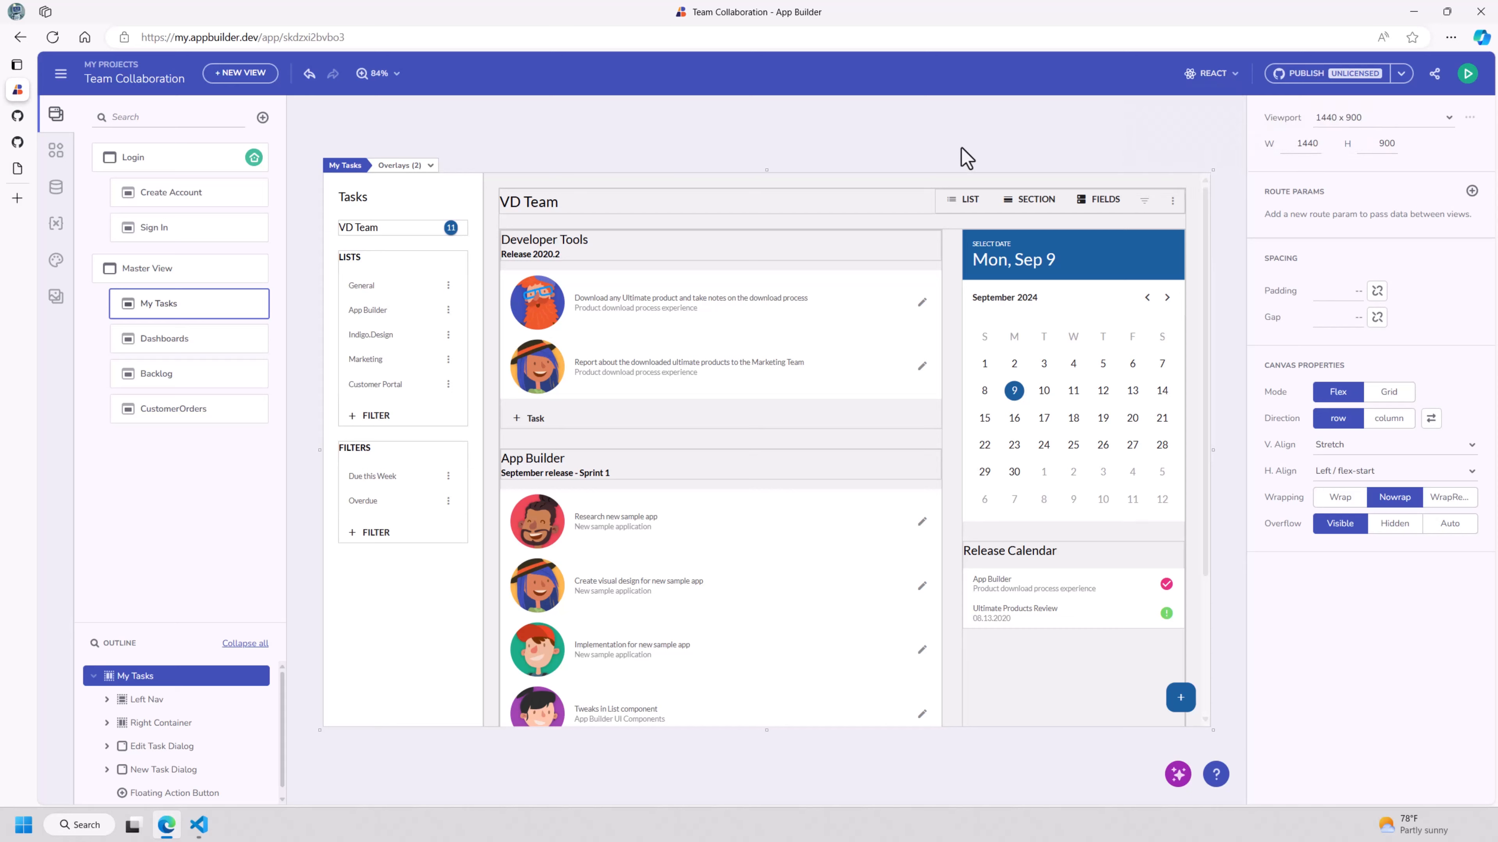